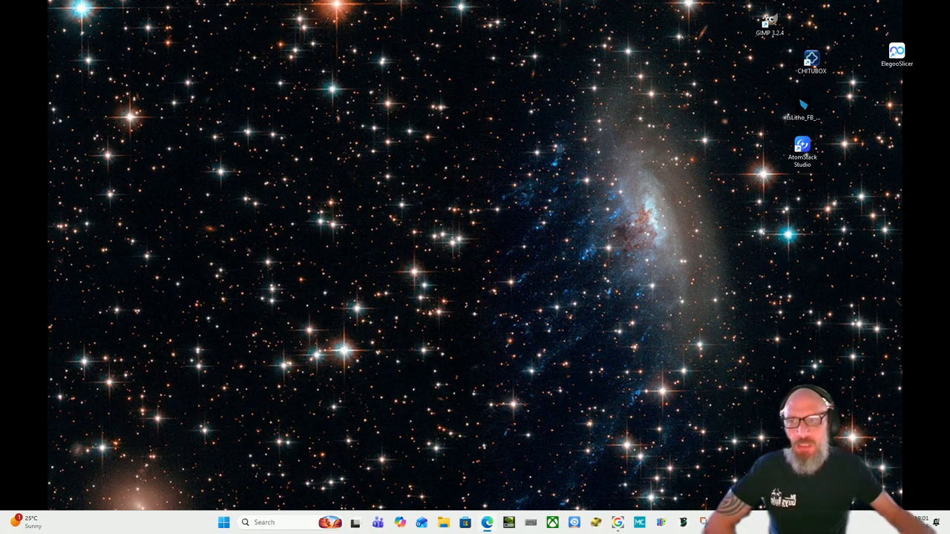
# Step: Open the bookmarked Free SVG Converter site in the browser, dismiss its new-filters notice, and close the page
pyautogui.moveTo(0, 58); pyautogui.dragTo(524, 2)
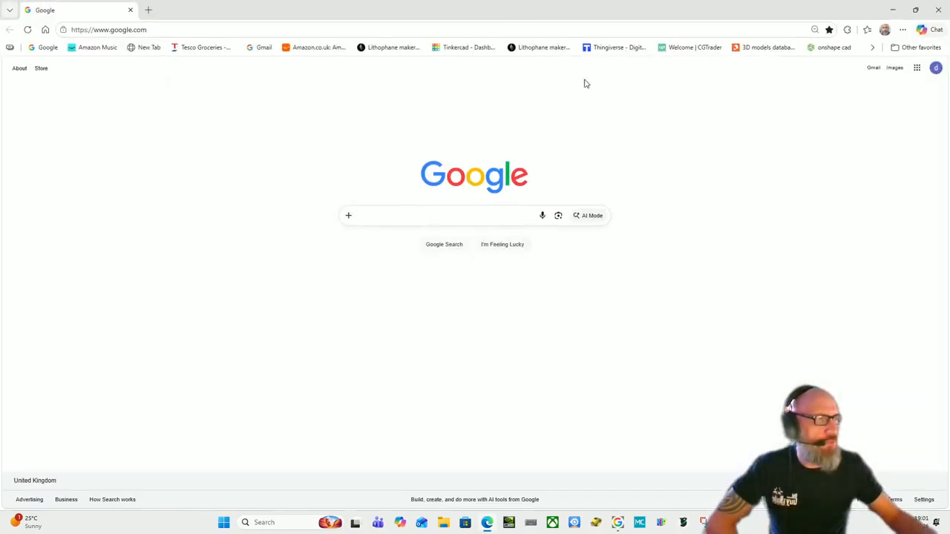
pyautogui.click(872, 48)
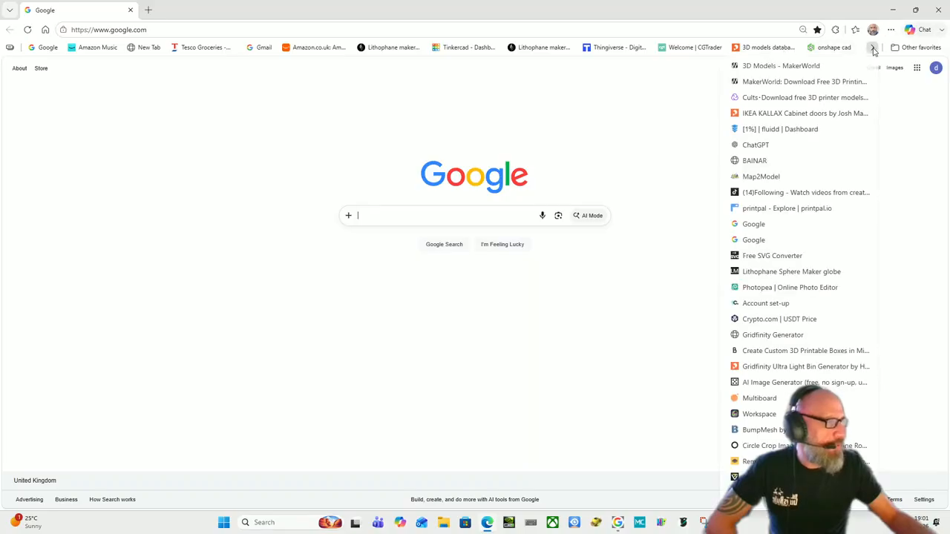
pyautogui.click(788, 258)
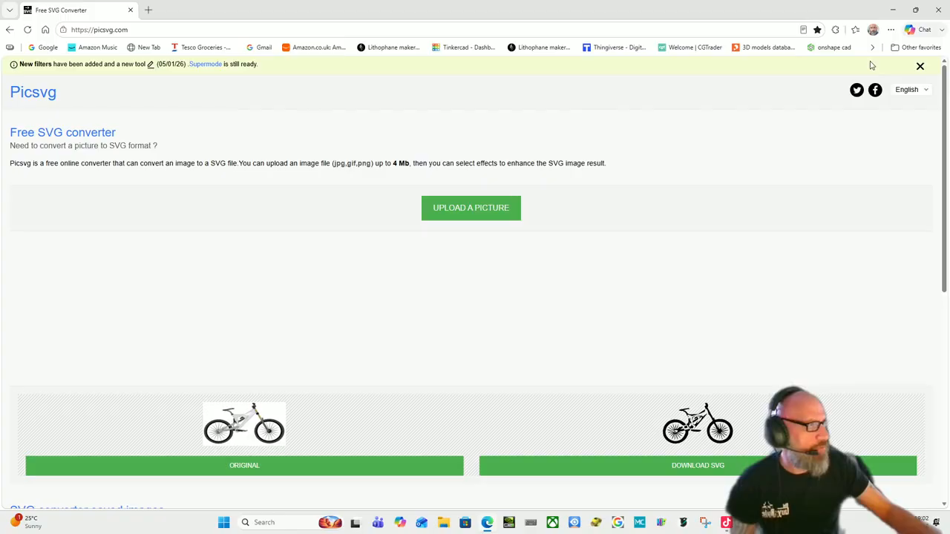
pyautogui.click(920, 68)
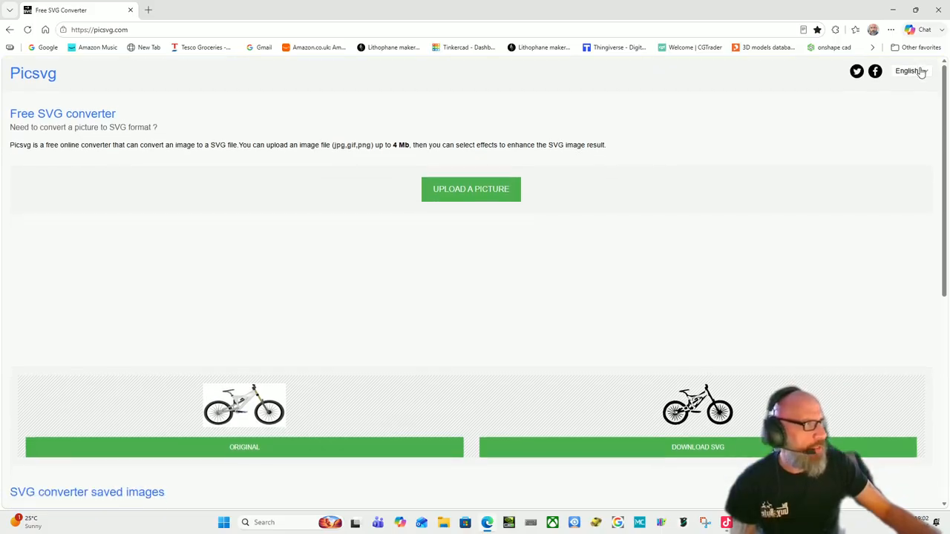
pyautogui.click(130, 10)
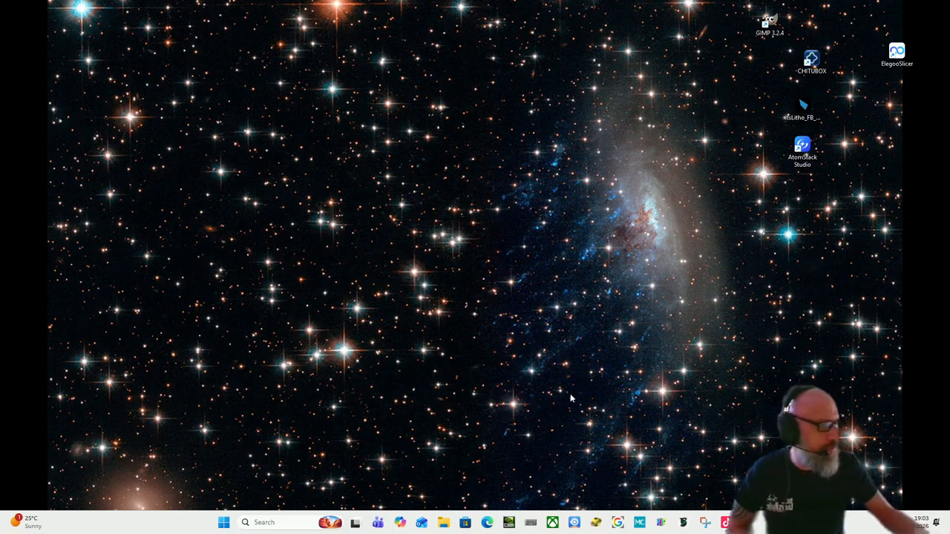
# Step: Reopen Google in the browser and run an image search for "svg"
pyautogui.click(618, 522)
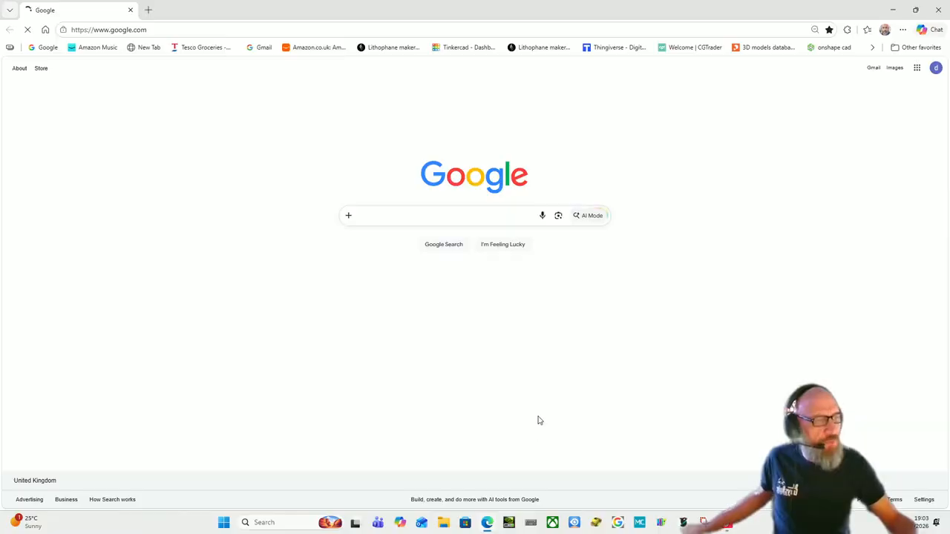
pyautogui.click(384, 218)
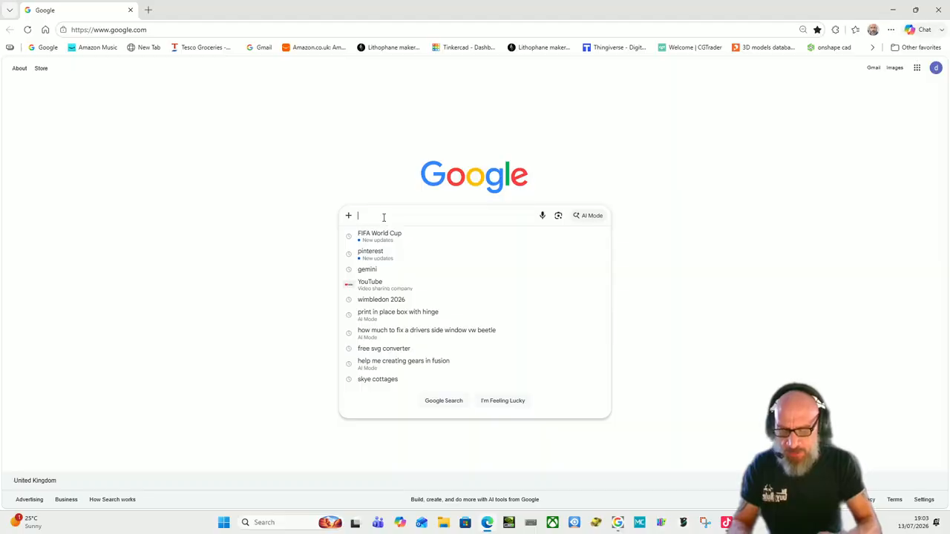
pyautogui.write('svg')
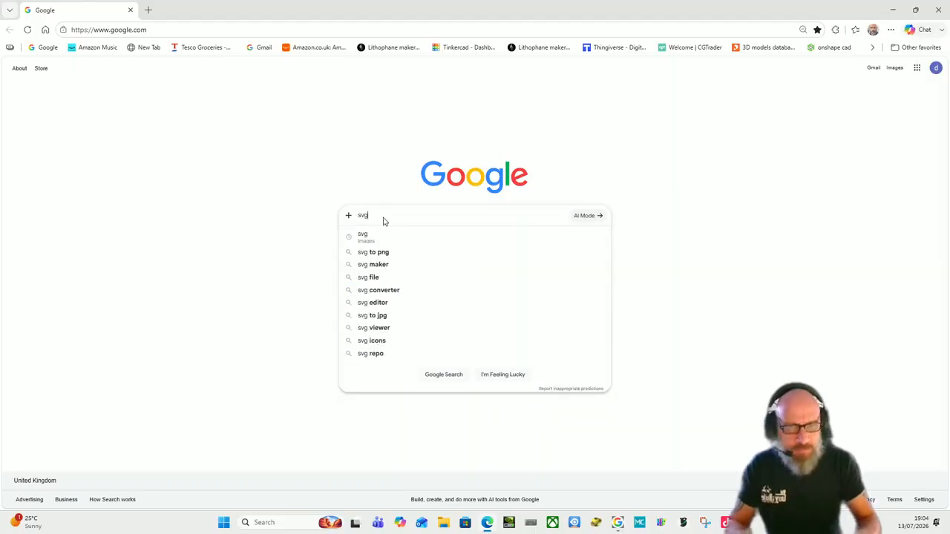
pyautogui.press('Return')
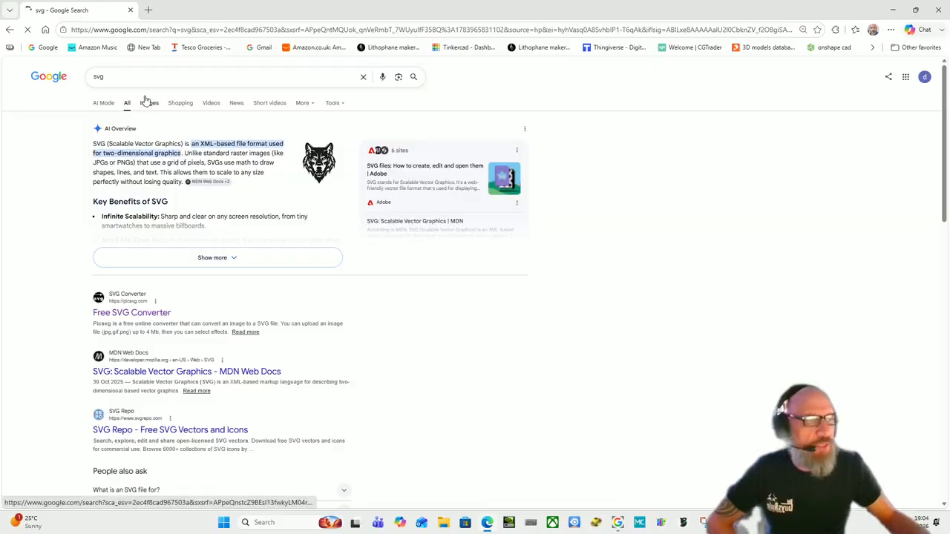
pyautogui.click(150, 104)
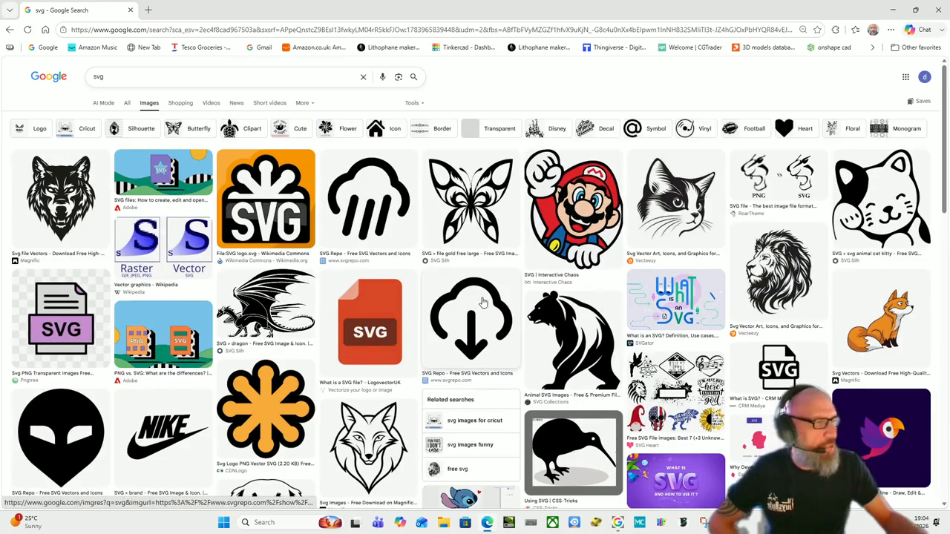
# Step: Browse the SVG image results for examples of simple black-and-white artwork, then return to the beginning of the results
pyautogui.scroll(-2, 583, 316)
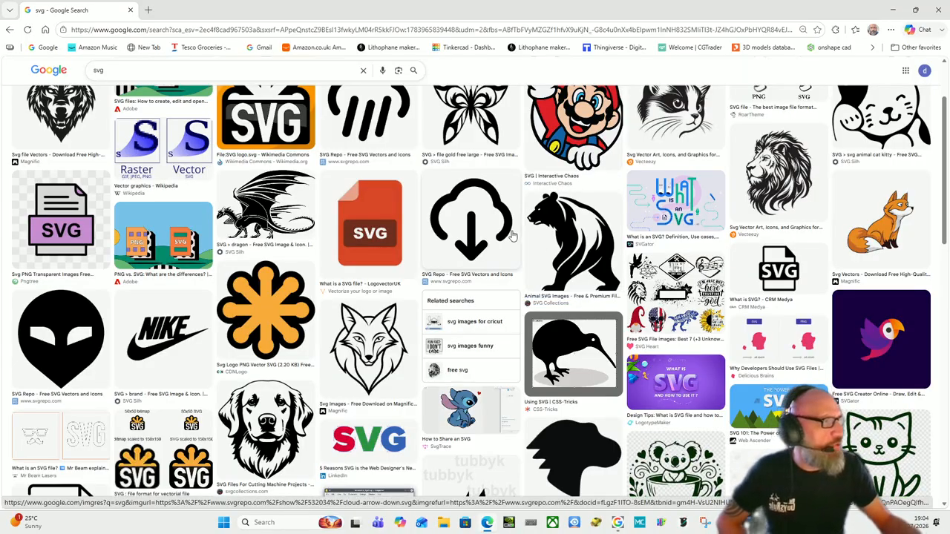
pyautogui.scroll(-2, 502, 239)
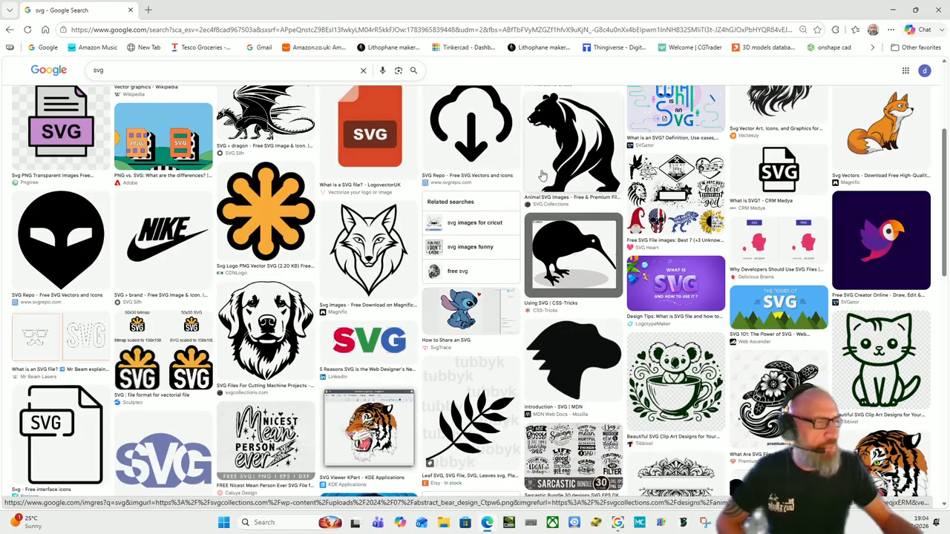
pyautogui.scroll(-3, 533, 170)
pyautogui.scroll(-2, 519, 215)
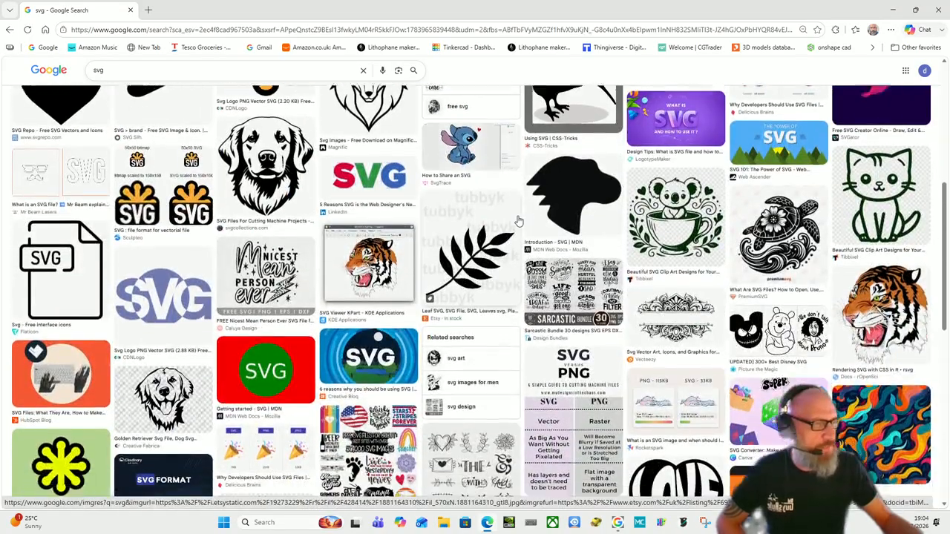
pyautogui.scroll(-2, 635, 343)
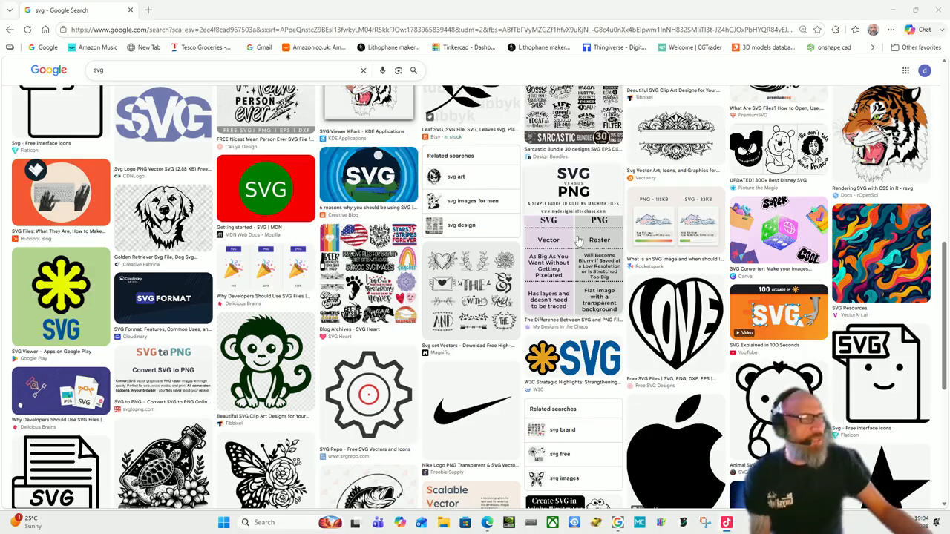
pyautogui.scroll(-2, 633, 269)
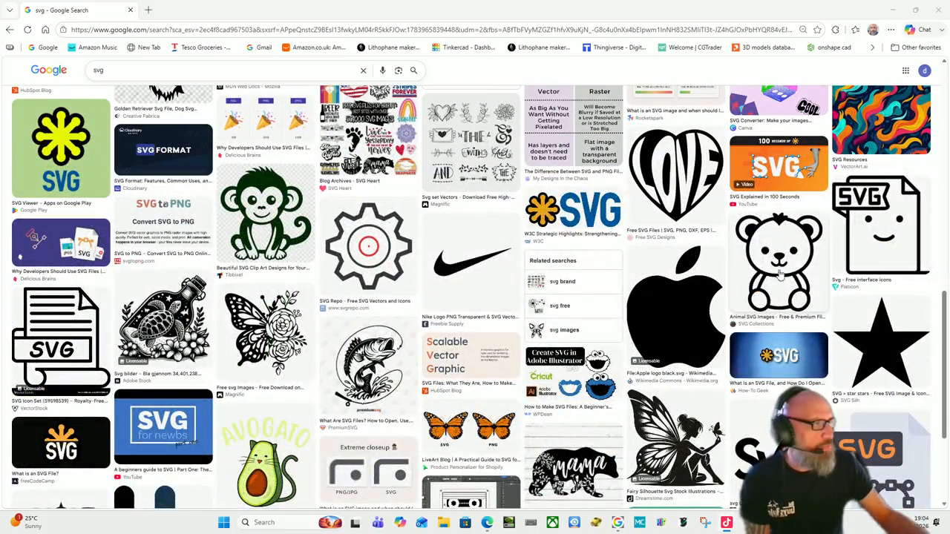
pyautogui.scroll(-3, 790, 250)
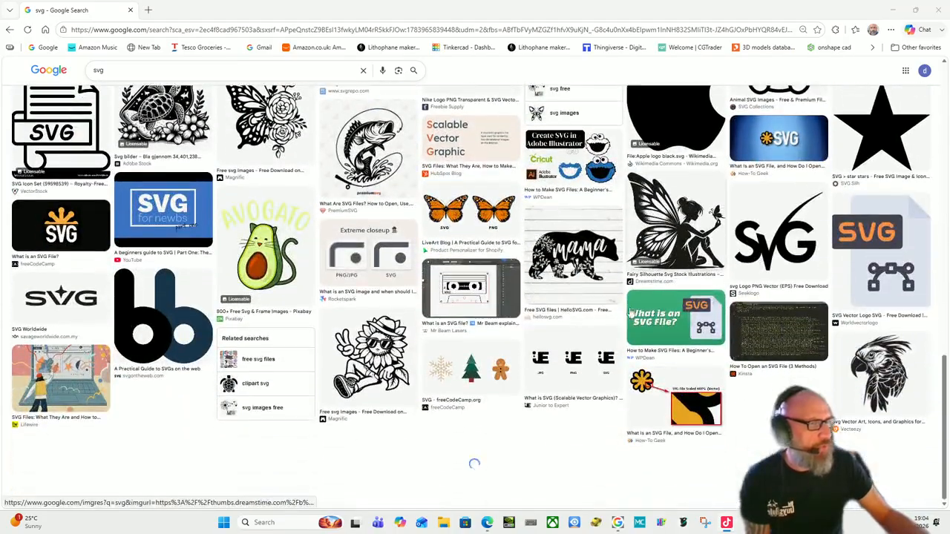
pyautogui.scroll(-2, 494, 256)
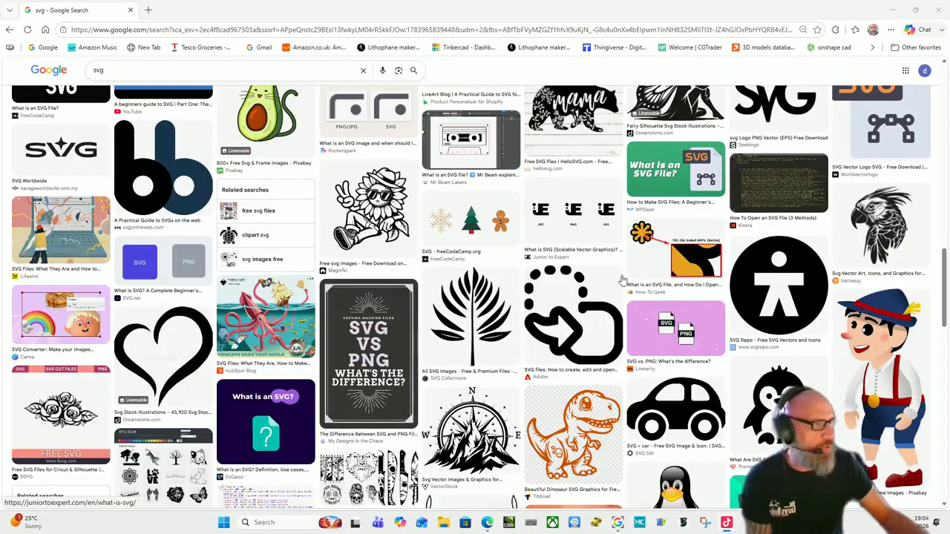
pyautogui.scroll(-1, 643, 291)
pyautogui.scroll(-2, 643, 290)
pyautogui.scroll(15, 629, 287)
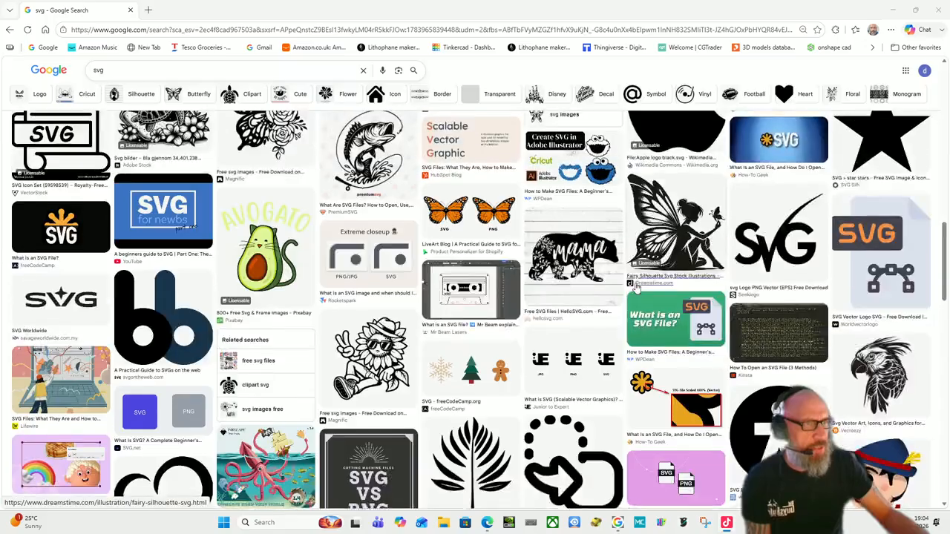
pyautogui.scroll(3, 627, 285)
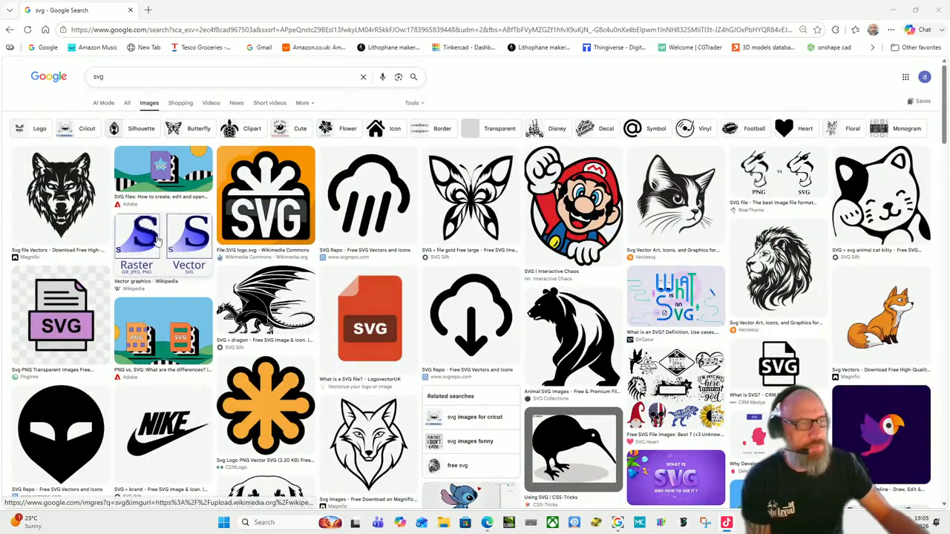
# Step: Replace the Google query with "pintrest", switch to all web results, and open the main Pinterest site
pyautogui.click(128, 77)
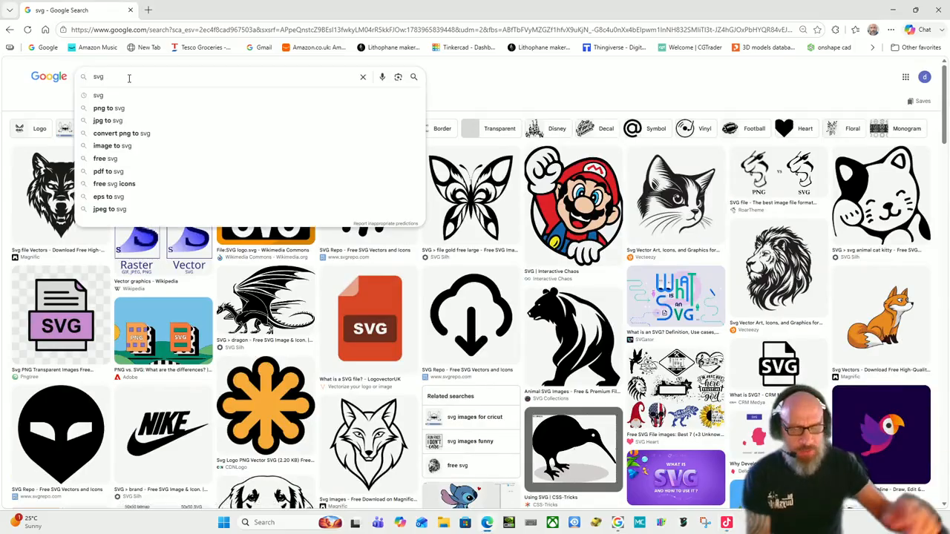
pyautogui.press('BackSpace')
pyautogui.press('BackSpace')
pyautogui.press('BackSpace')
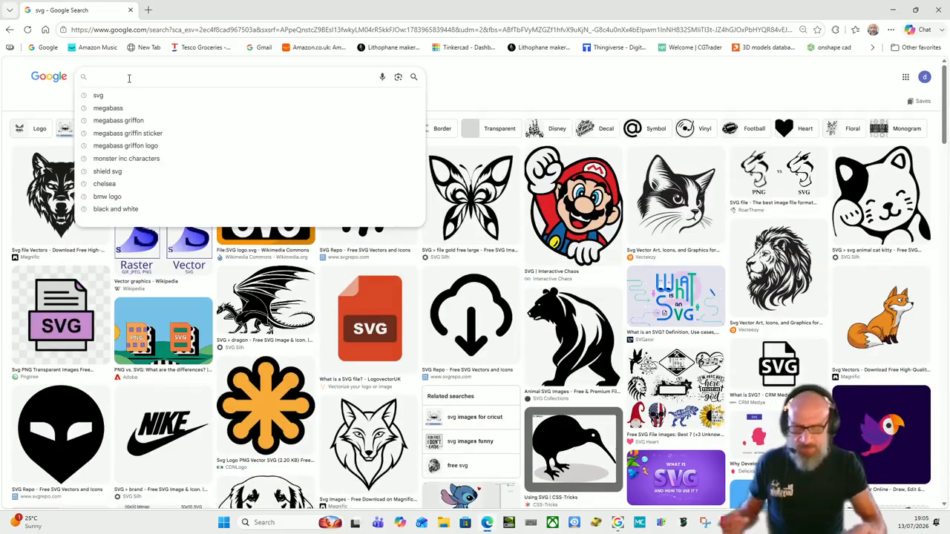
pyautogui.write('pintrest')
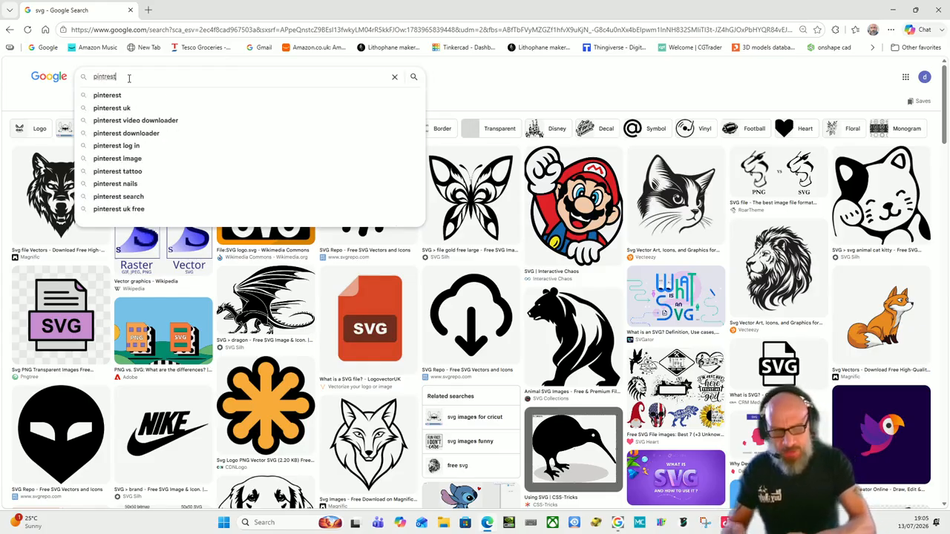
pyautogui.press('Return')
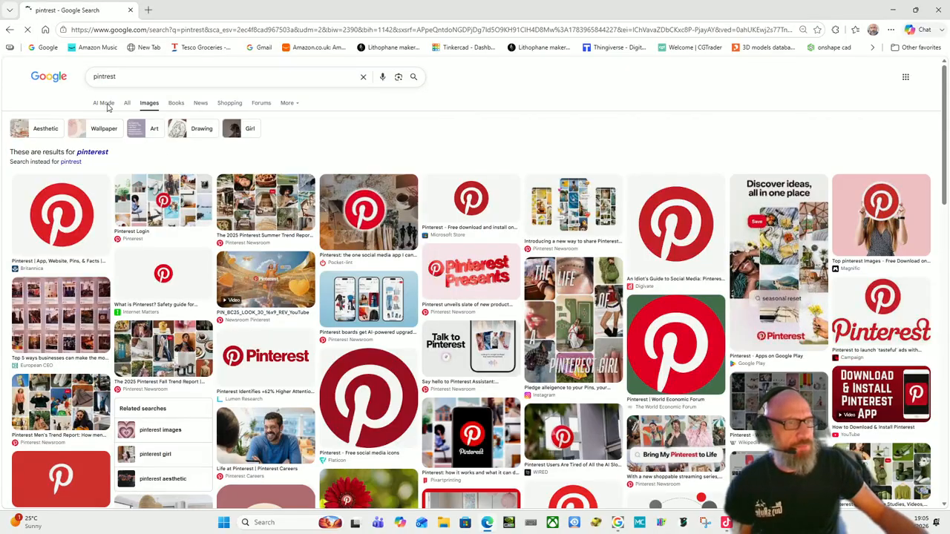
pyautogui.click(127, 104)
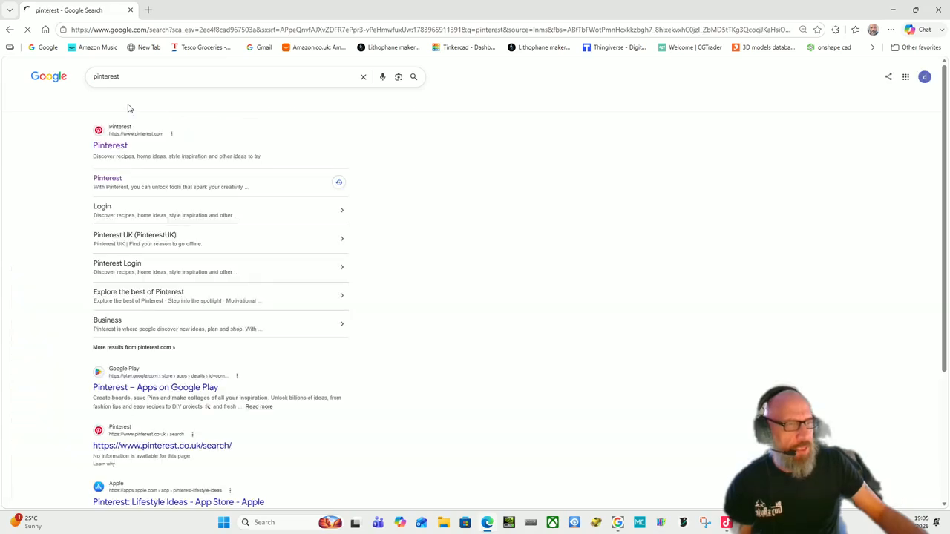
pyautogui.click(117, 148)
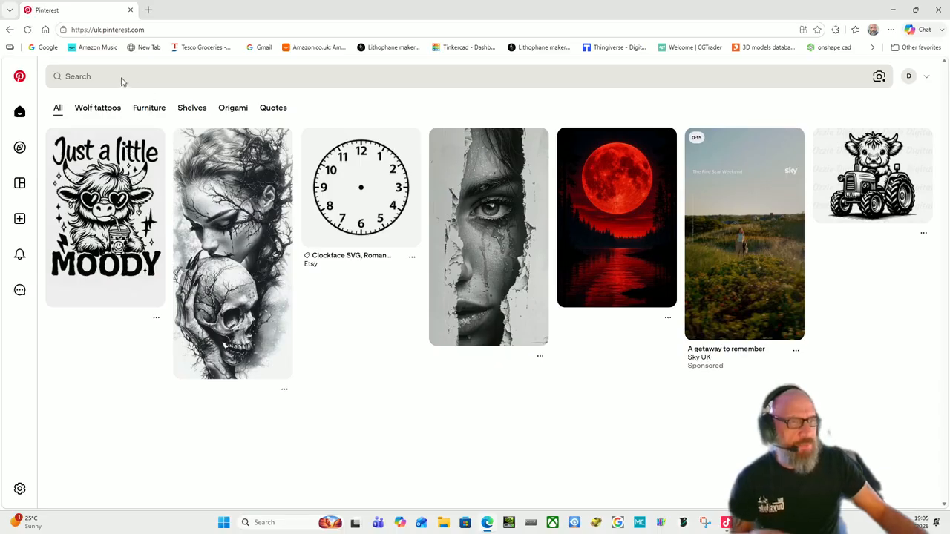
# Step: Search Pinterest for "black and white husky"
pyautogui.click(118, 72)
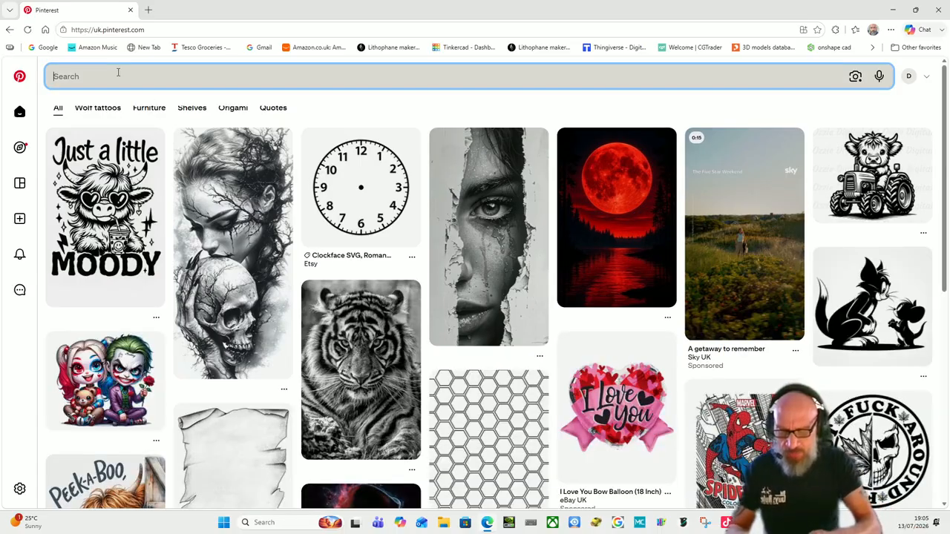
pyautogui.write('bla')
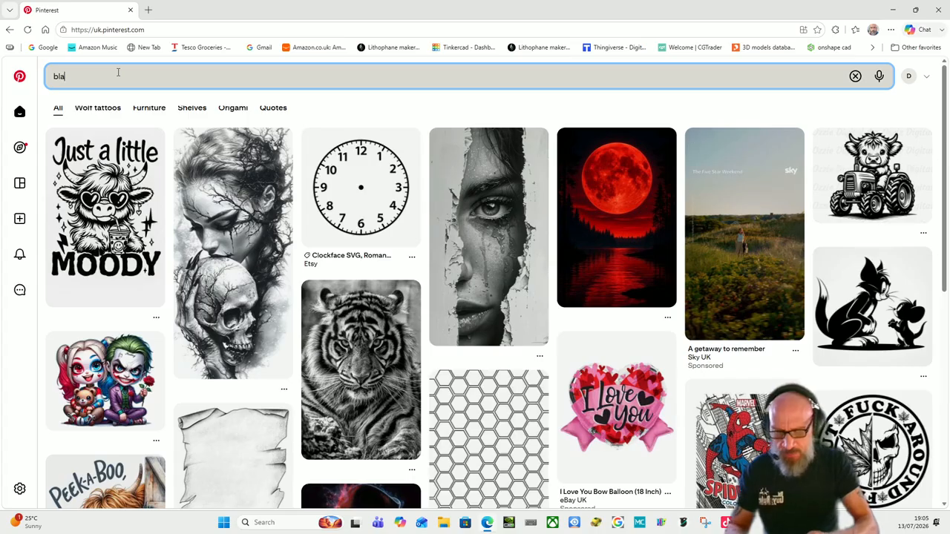
pyautogui.write('ck and wh')
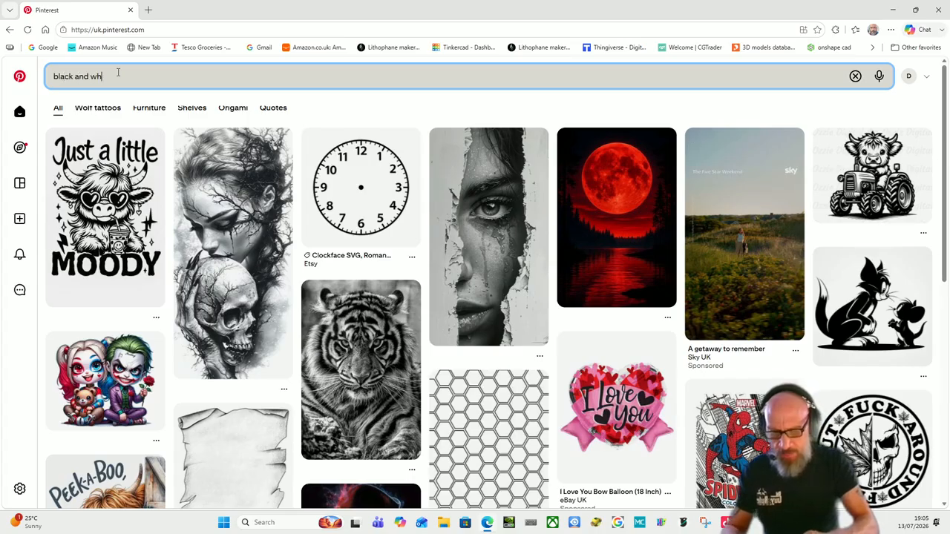
pyautogui.write('ite hus')
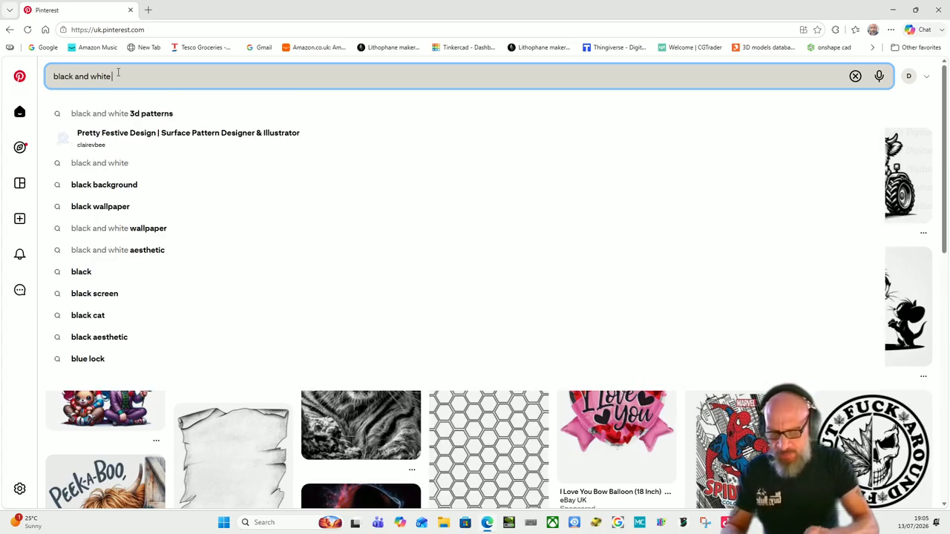
pyautogui.write('ky')
pyautogui.press('Return')
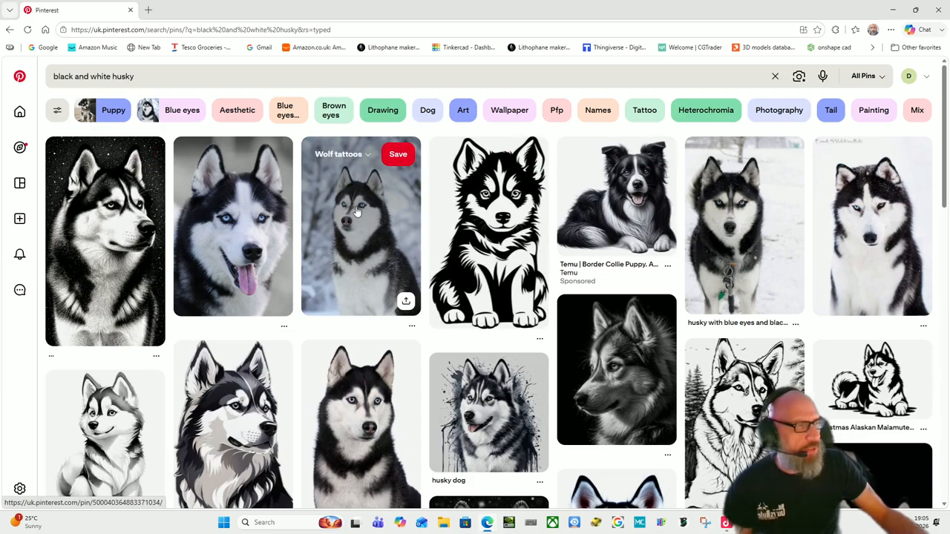
# Step: Download the image of the sitting black-and-white husky puppy from its pin, dismiss the download notice, and close the page
pyautogui.click(504, 236)
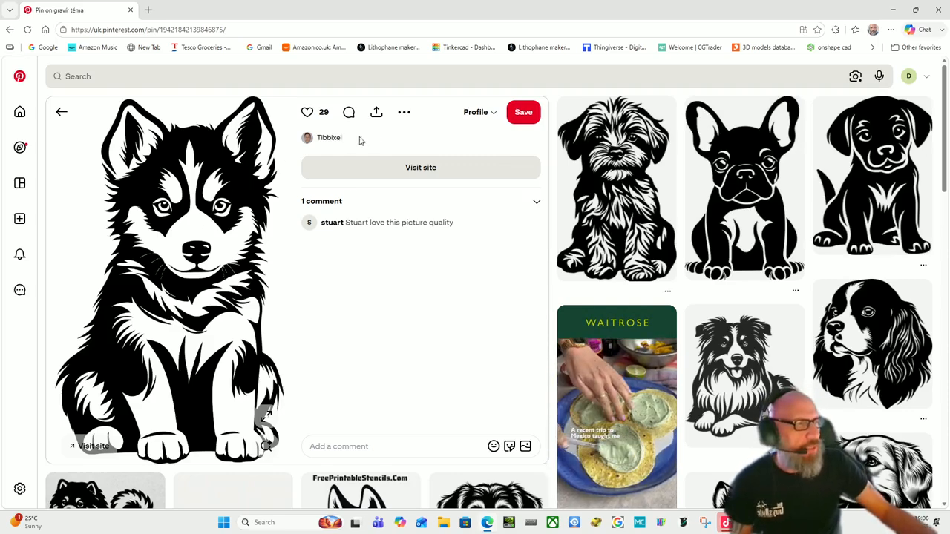
pyautogui.click(411, 117)
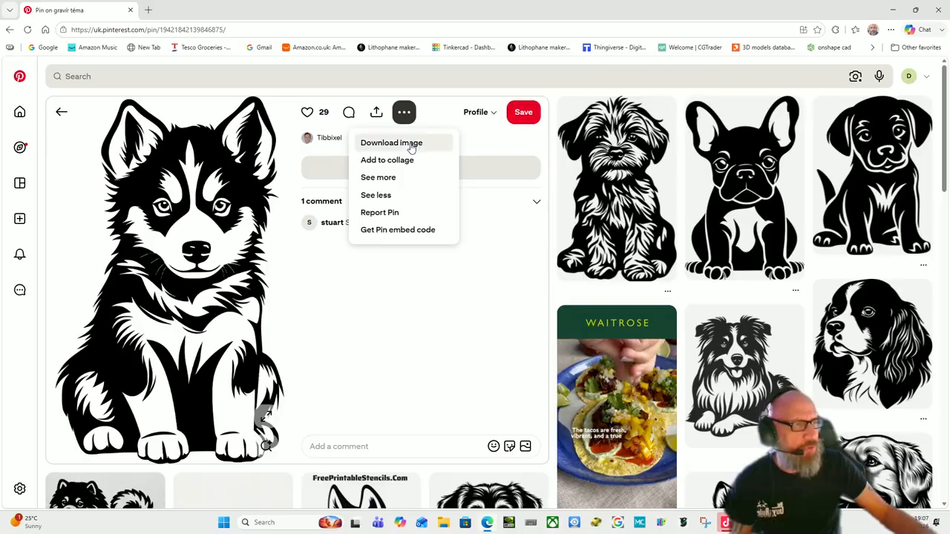
pyautogui.click(412, 144)
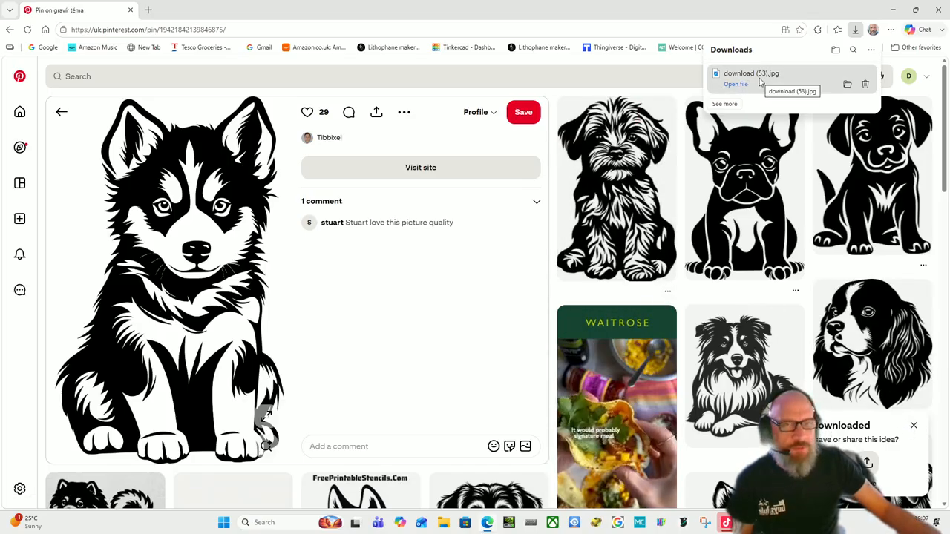
pyautogui.click(913, 427)
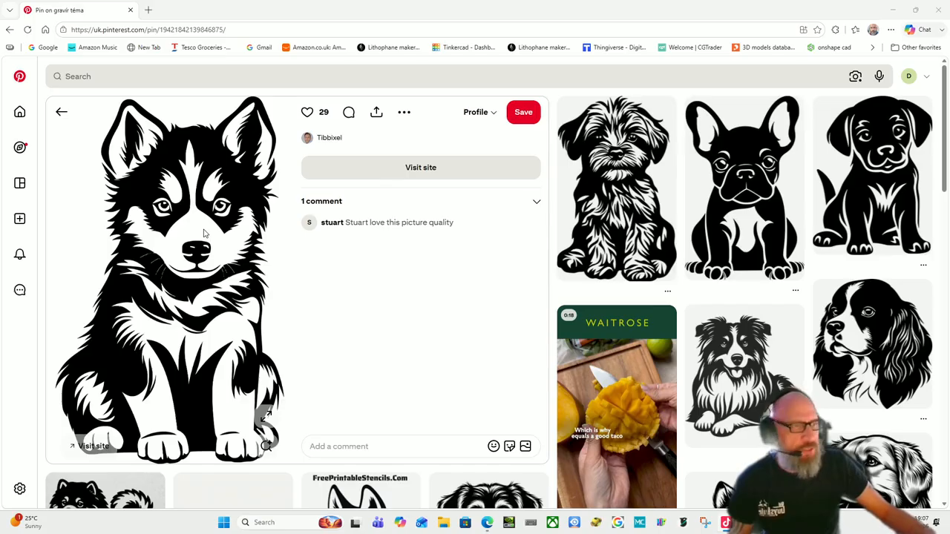
pyautogui.click(131, 11)
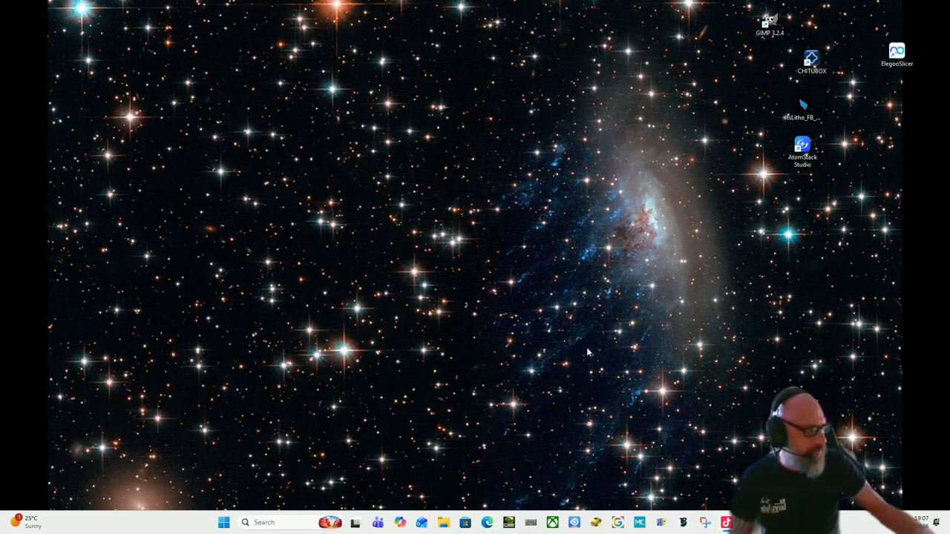
# Step: Open the Google home page in the browser and close the duplicate tab
pyautogui.click(617, 522)
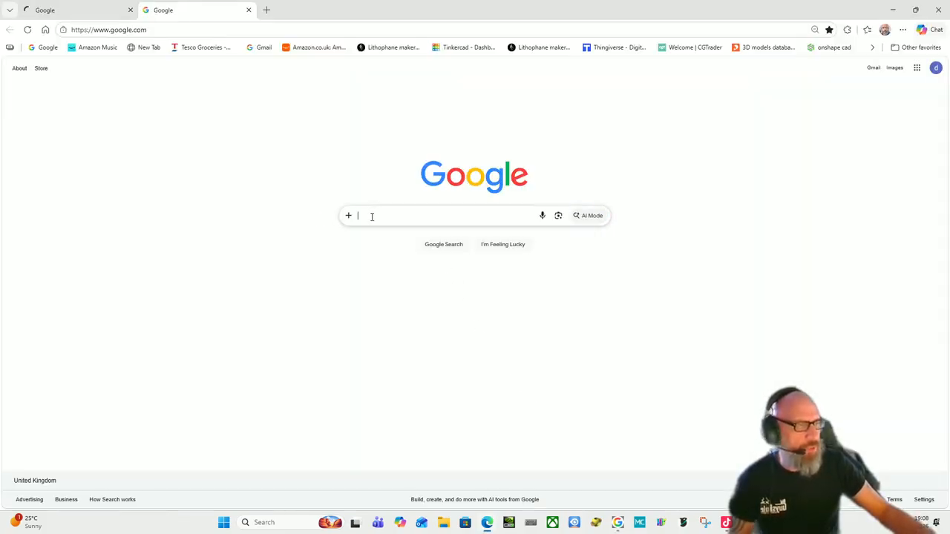
pyautogui.click(371, 216)
pyautogui.write('goo')
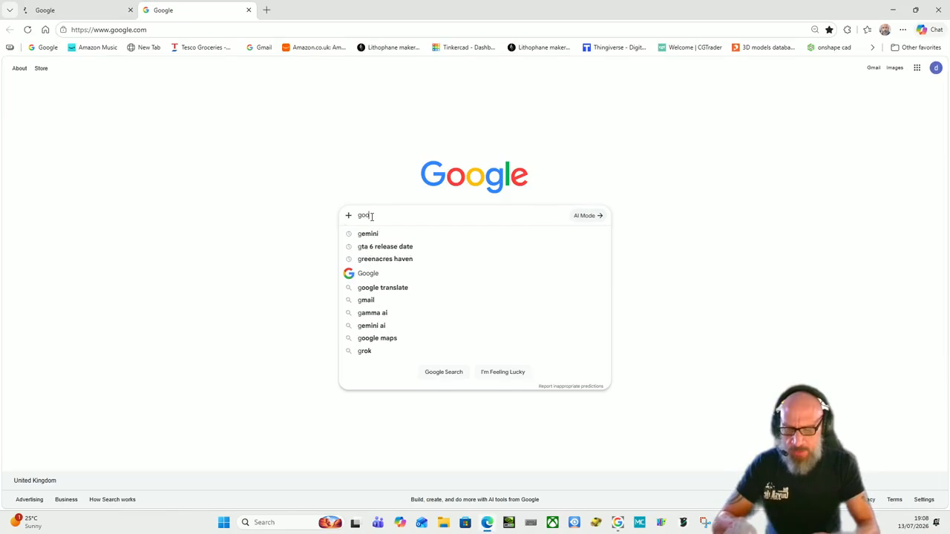
pyautogui.press('BackSpace')
pyautogui.press('BackSpace')
pyautogui.press('BackSpace')
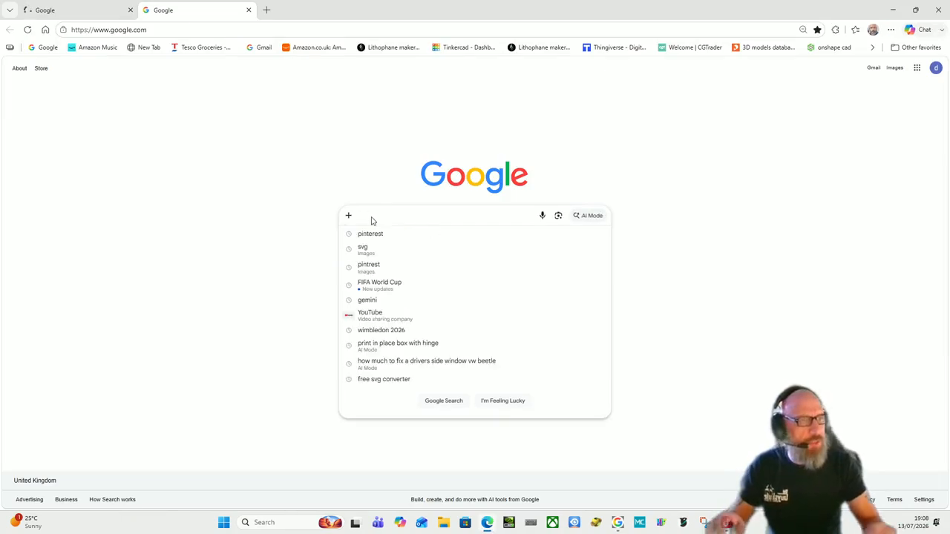
pyautogui.click(249, 9)
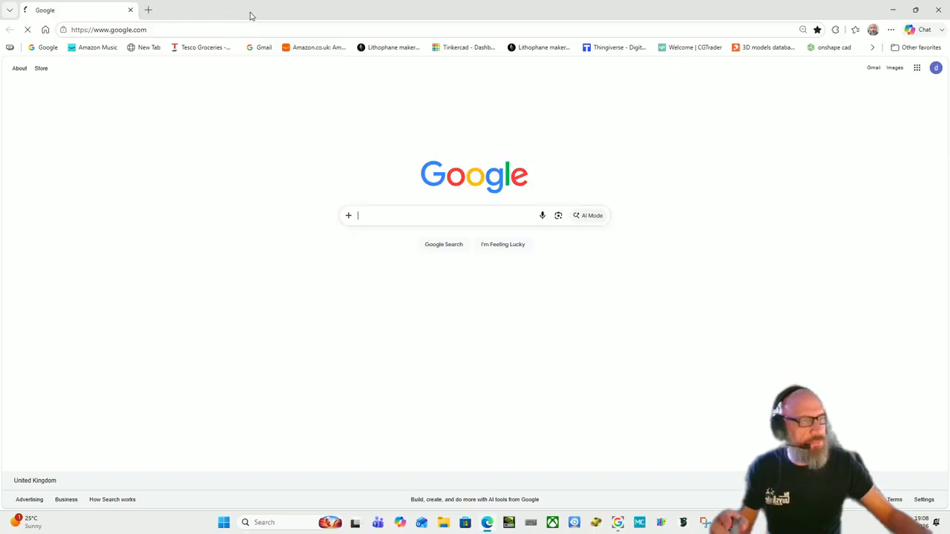
# Step: Search Google Images for "black and white husky"
pyautogui.click(374, 215)
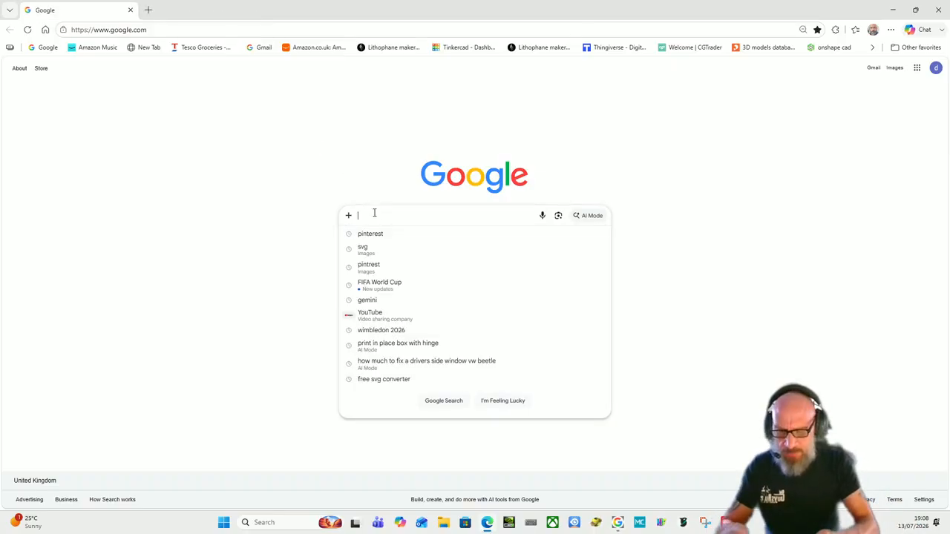
pyautogui.write('black')
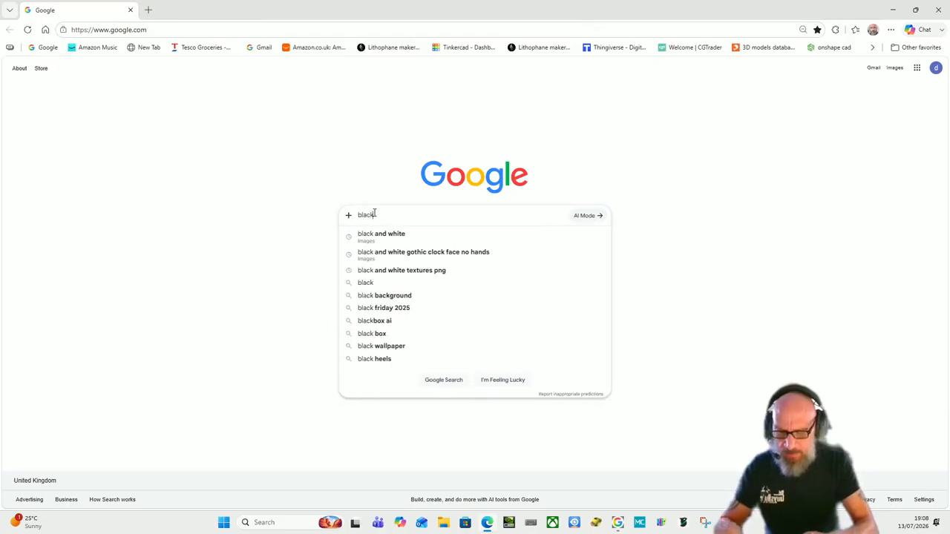
pyautogui.write(' and whi')
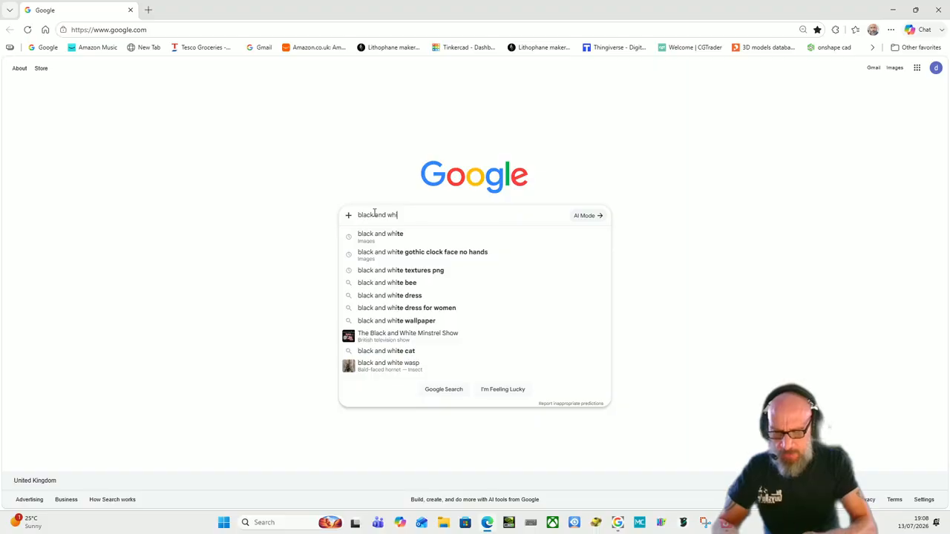
pyautogui.write('te hus')
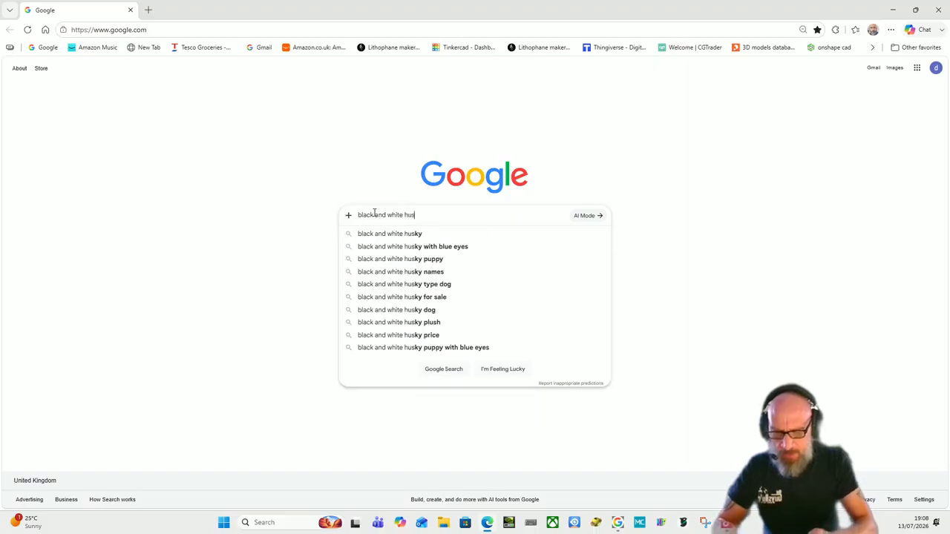
pyautogui.write('ky')
pyautogui.press('Return')
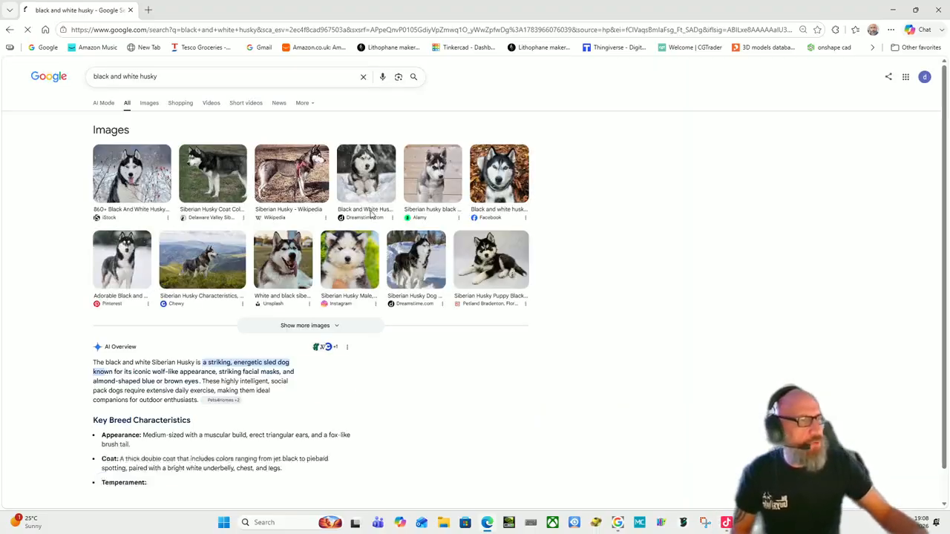
pyautogui.click(148, 103)
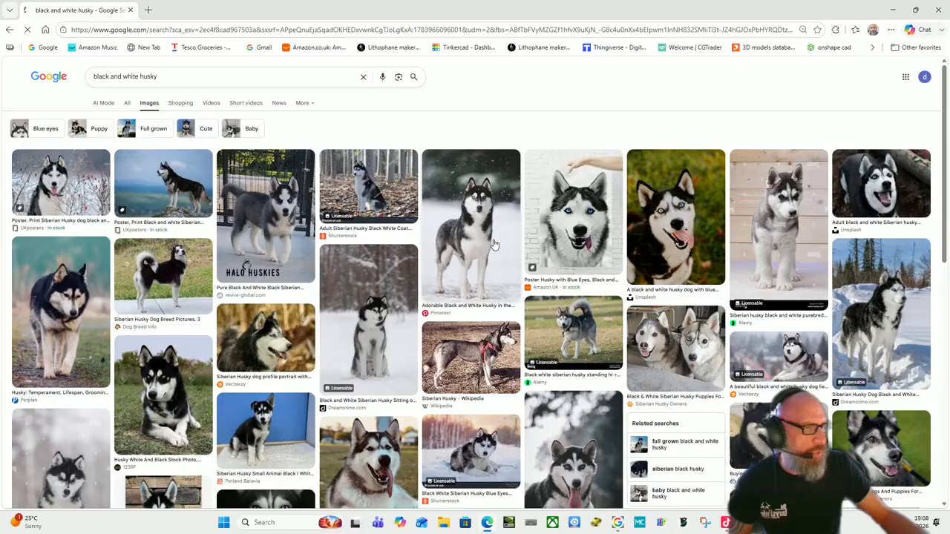
# Step: Browse the husky image results for suitable black-and-white artwork and close the page
pyautogui.scroll(-5, 494, 245)
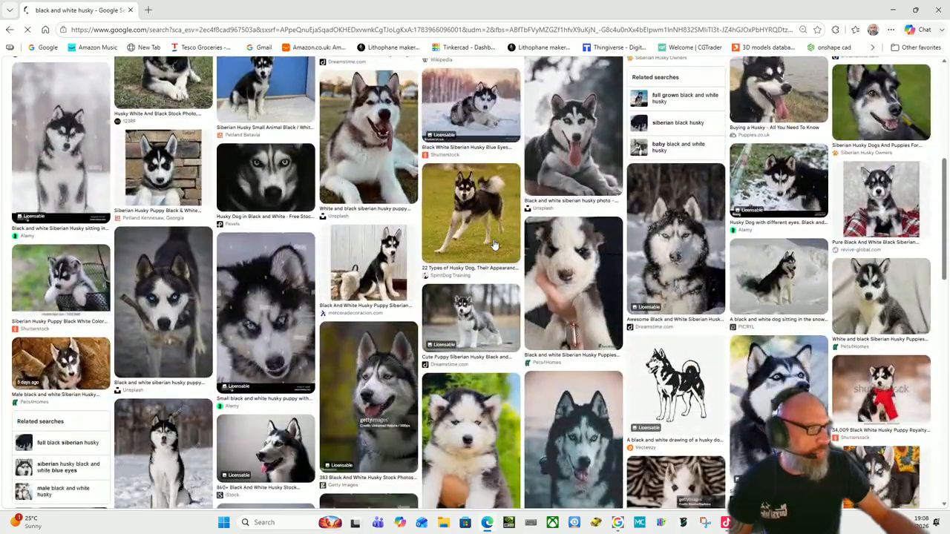
pyautogui.scroll(2, 445, 208)
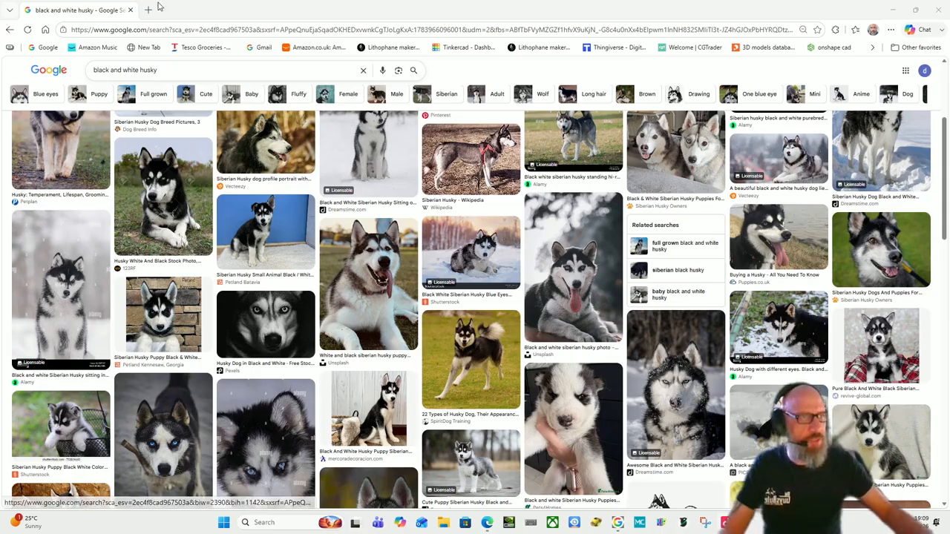
pyautogui.click(131, 11)
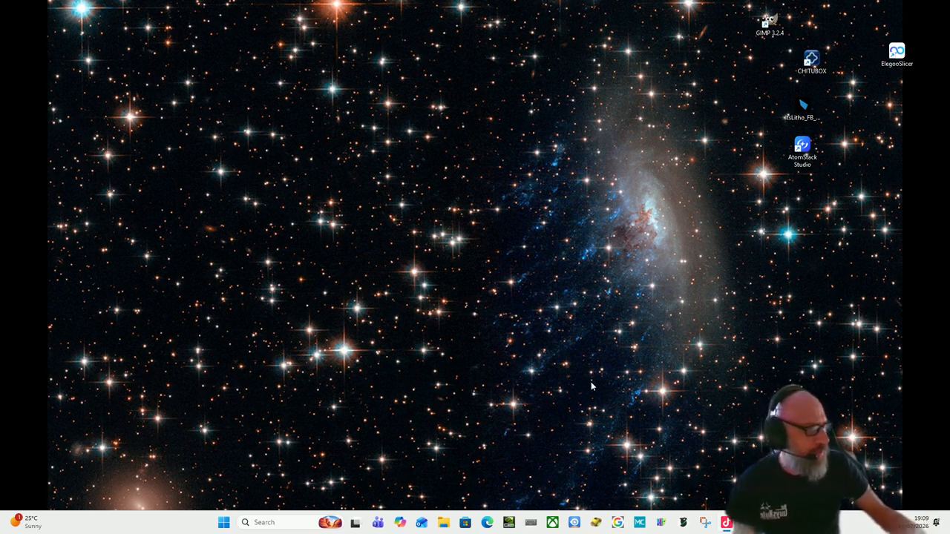
# Step: Reopen the browser and go to the bookmarked Free SVG Converter site
pyautogui.click(617, 523)
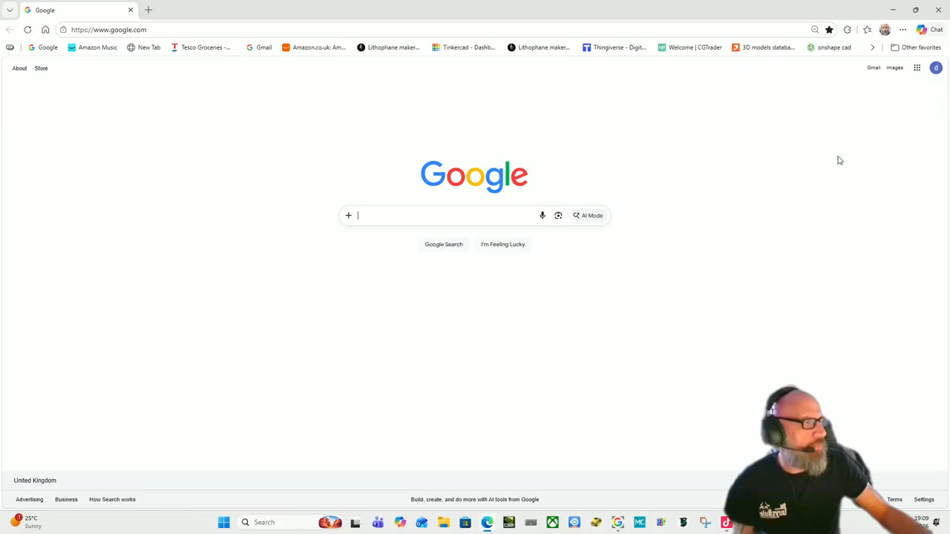
pyautogui.click(873, 46)
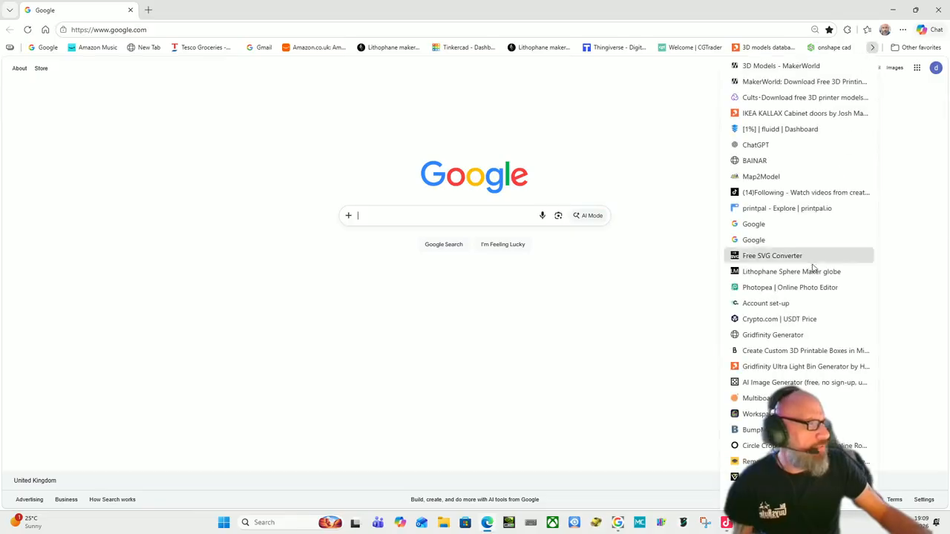
pyautogui.click(773, 256)
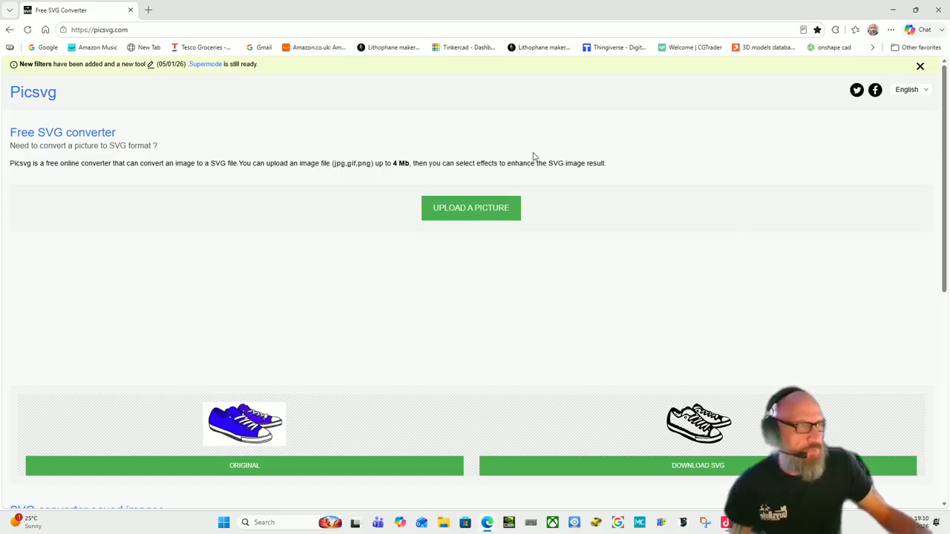
# Step: Upload the husky picture "download (53)" from the Downloads folder to the SVG converter
pyautogui.click(461, 212)
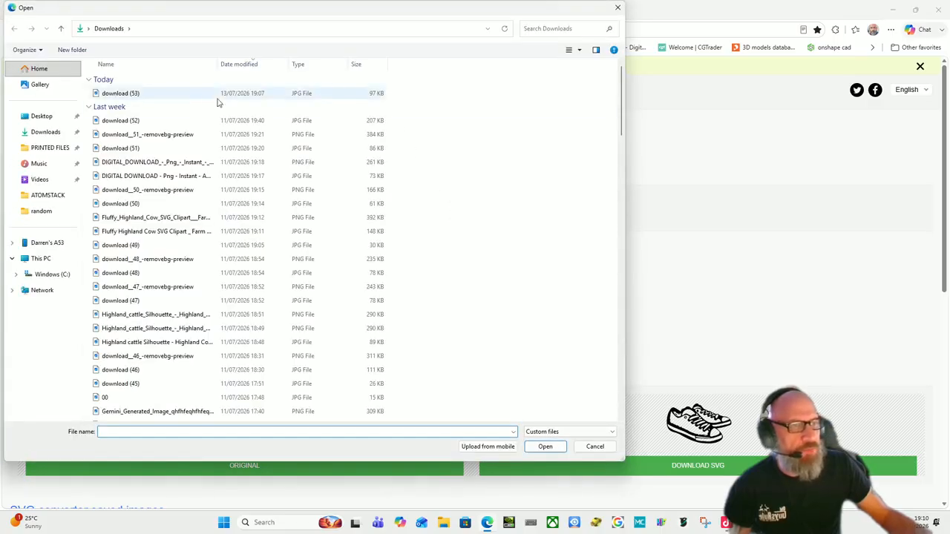
pyautogui.click(125, 95)
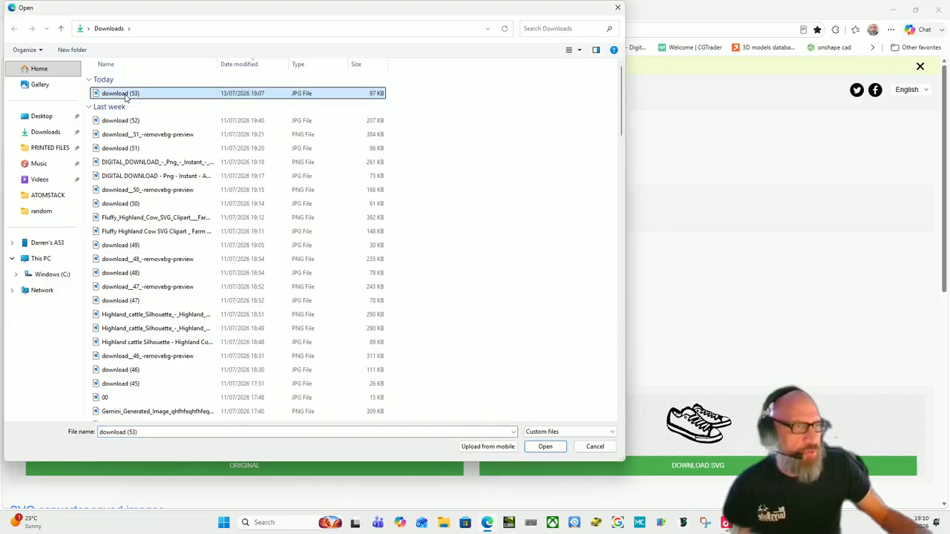
pyautogui.doubleClick(126, 97)
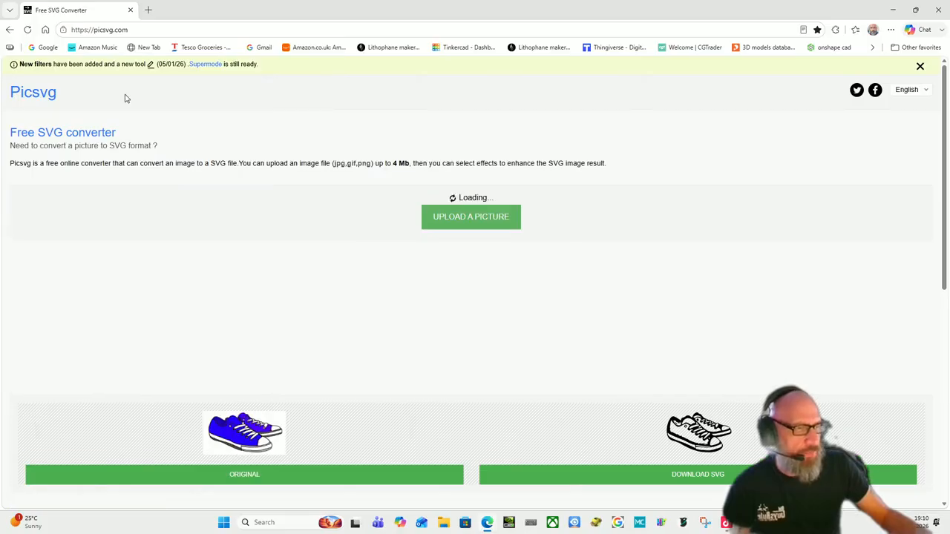
# Step: Apply the Internal 1 filter to the converted husky, and preview its inverted colours before restoring the normal ones
pyautogui.scroll(-2, 428, 255)
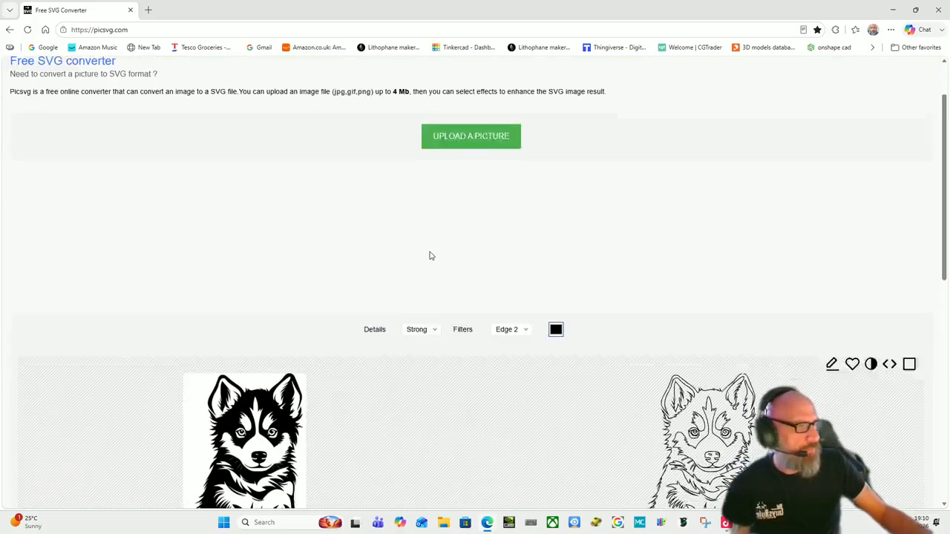
pyautogui.scroll(-1, 429, 255)
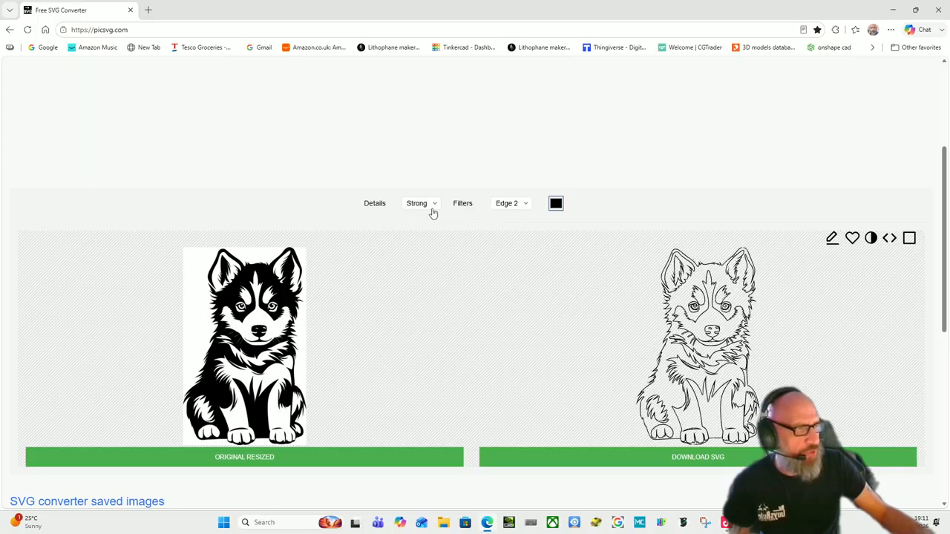
pyautogui.click(525, 207)
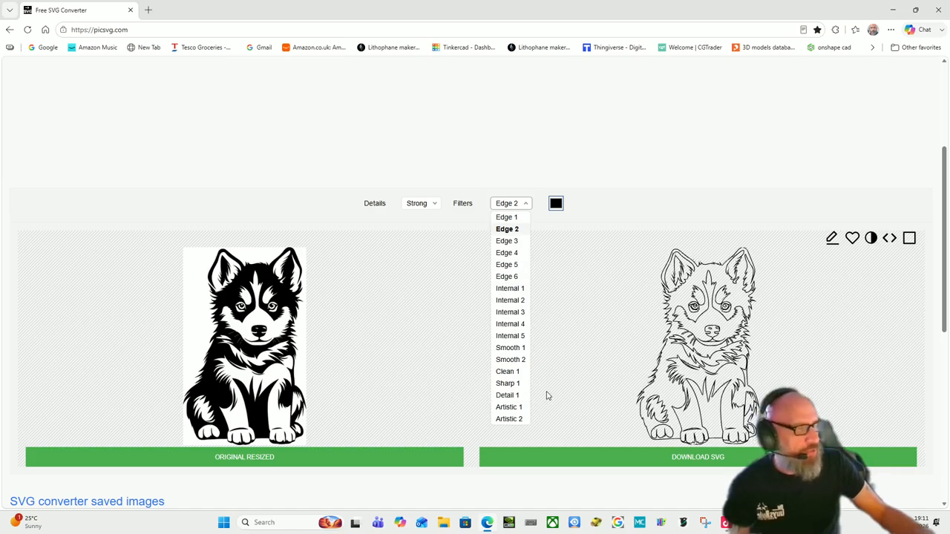
pyautogui.click(513, 289)
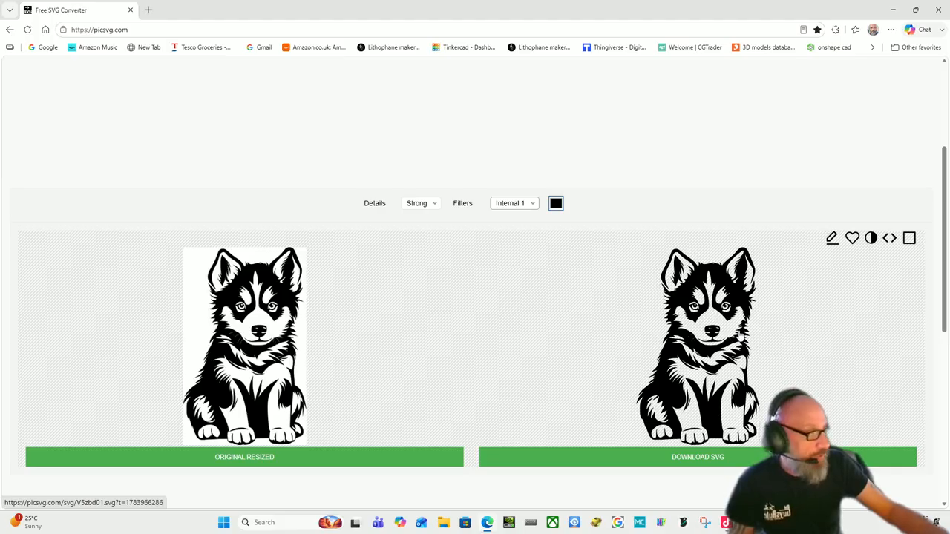
pyautogui.click(872, 239)
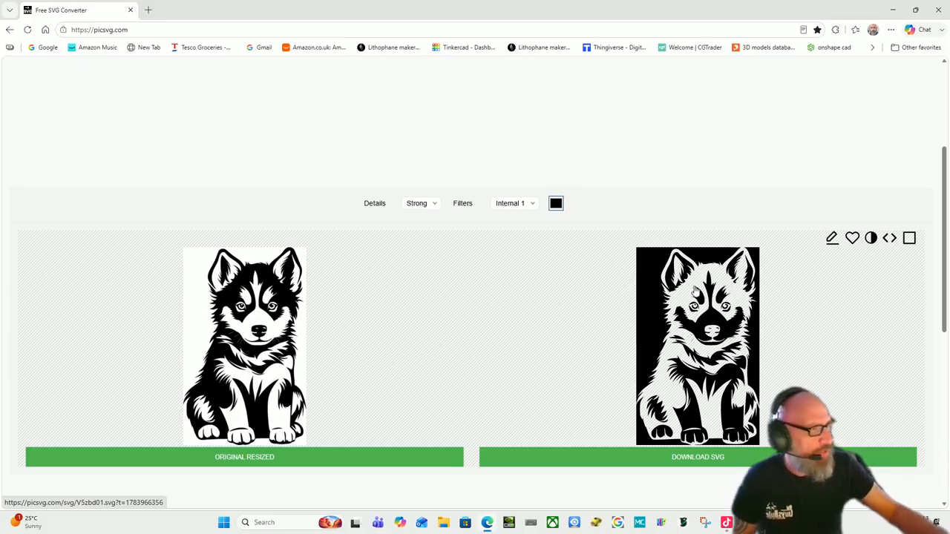
pyautogui.click(871, 238)
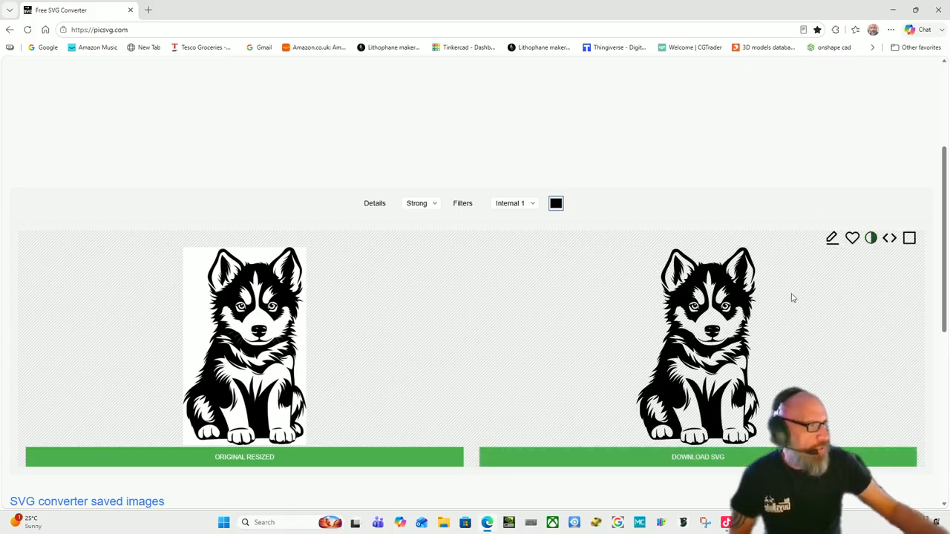
# Step: Download the converted husky as an SVG file and close the converter page
pyautogui.click(722, 458)
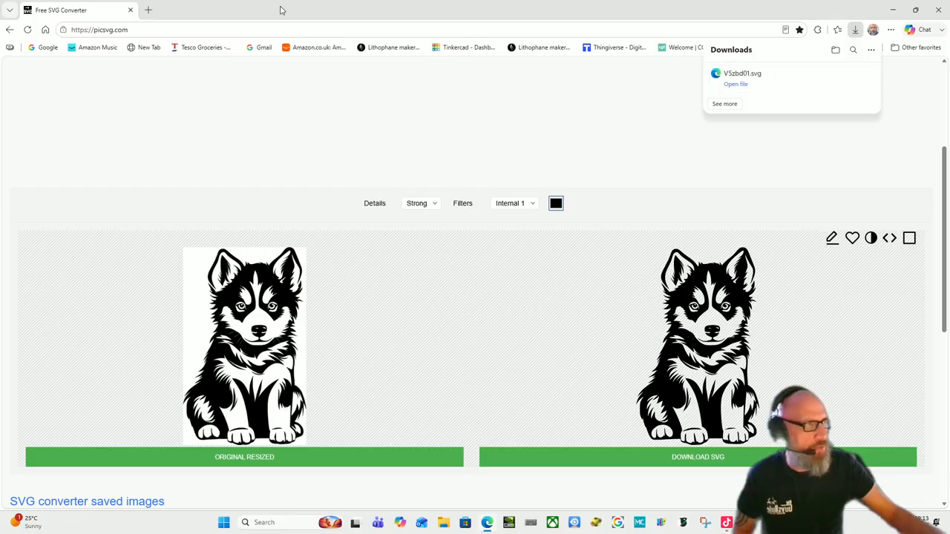
pyautogui.click(131, 11)
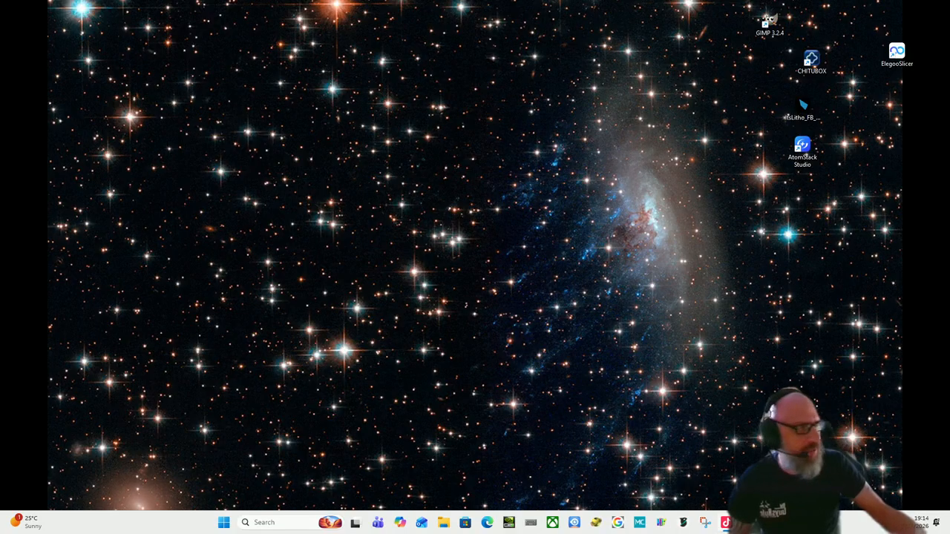
# Step: Launch ElegooSlicer from the desktop and create a new project
pyautogui.doubleClick(897, 54)
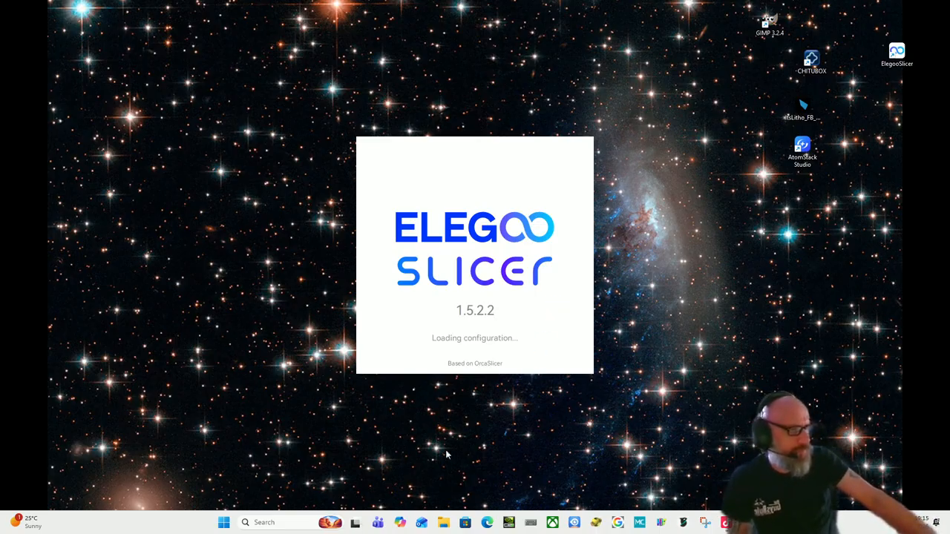
pyautogui.moveTo(355, 523)
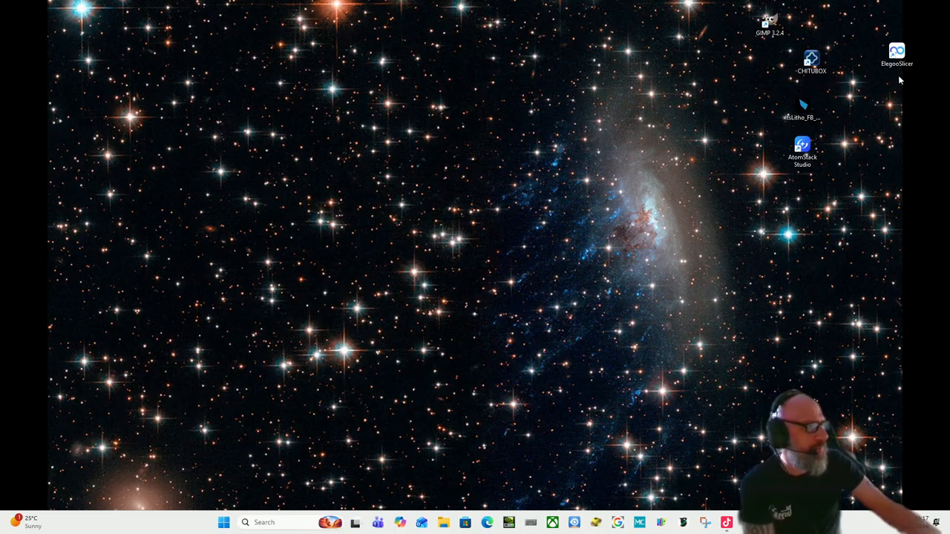
pyautogui.doubleClick(896, 53)
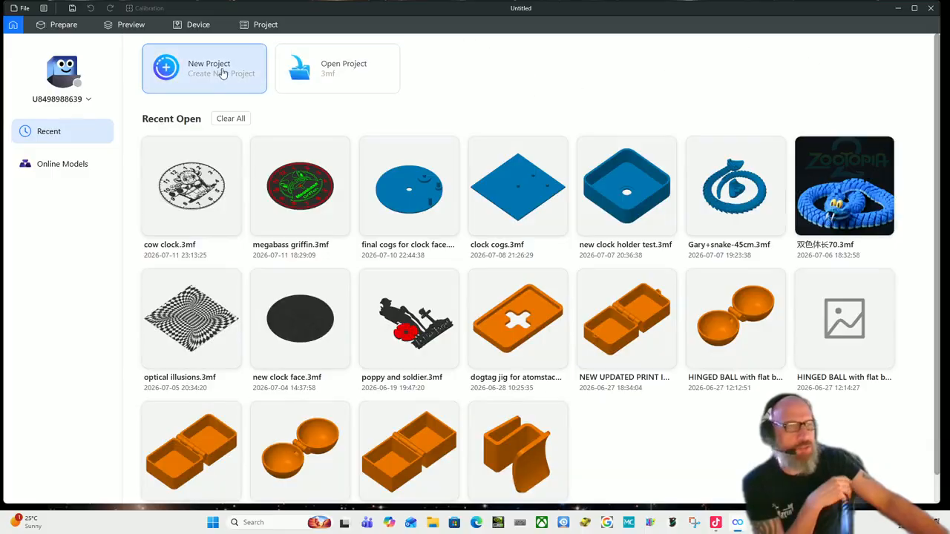
pyautogui.click(224, 73)
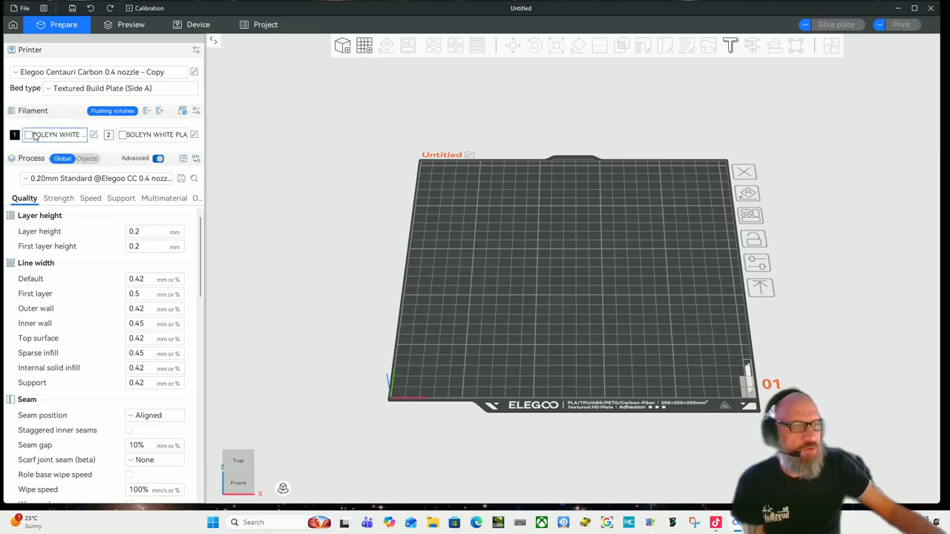
# Step: Add a filament slot, remove two slots, and add two more to give the project three filaments
pyautogui.click(160, 112)
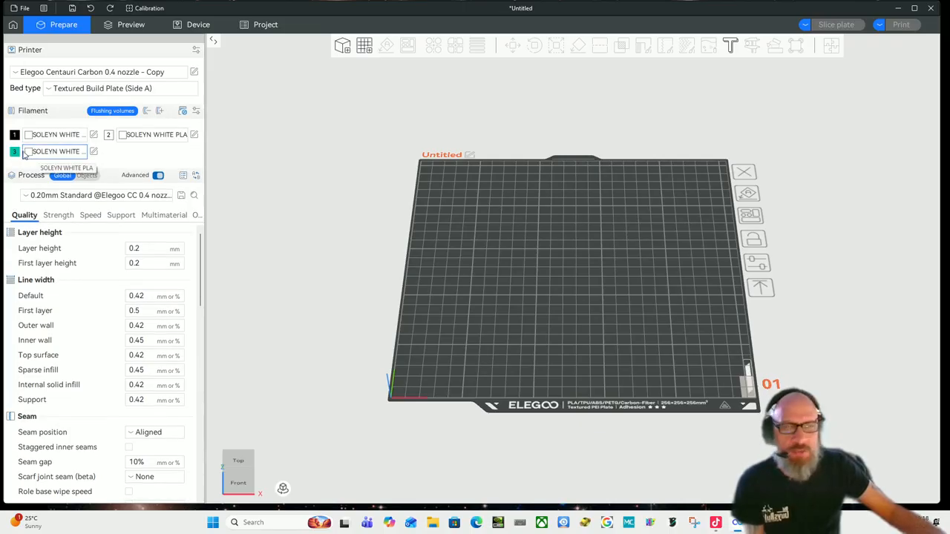
pyautogui.click(148, 111)
pyautogui.click(148, 112)
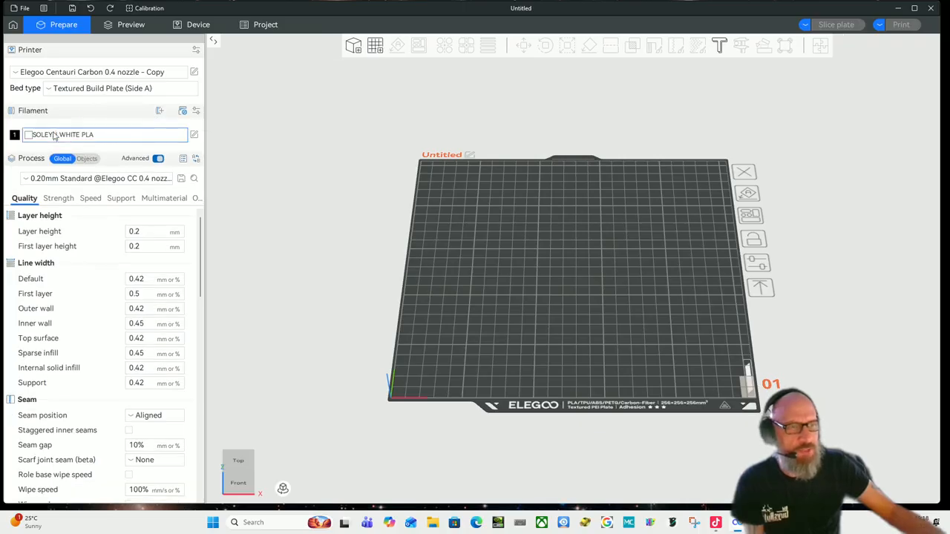
pyautogui.click(159, 111)
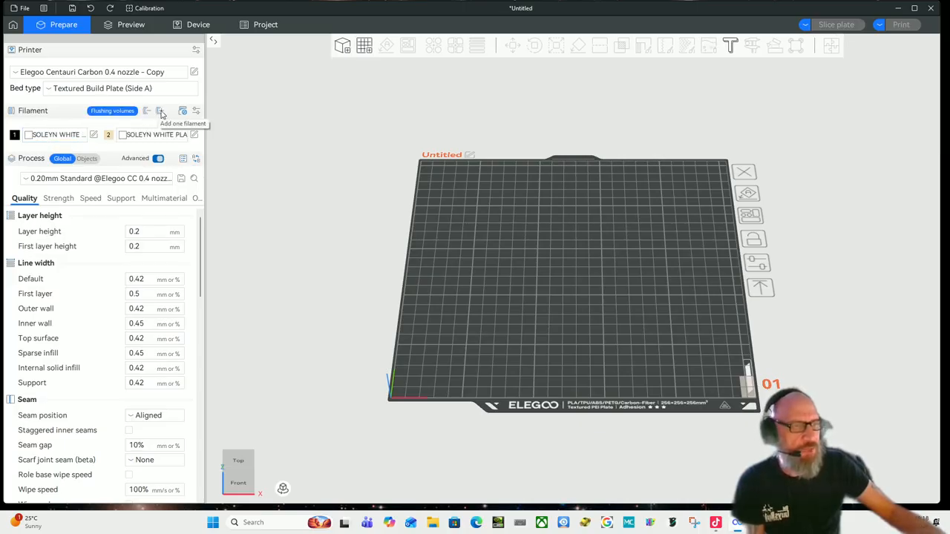
pyautogui.click(160, 112)
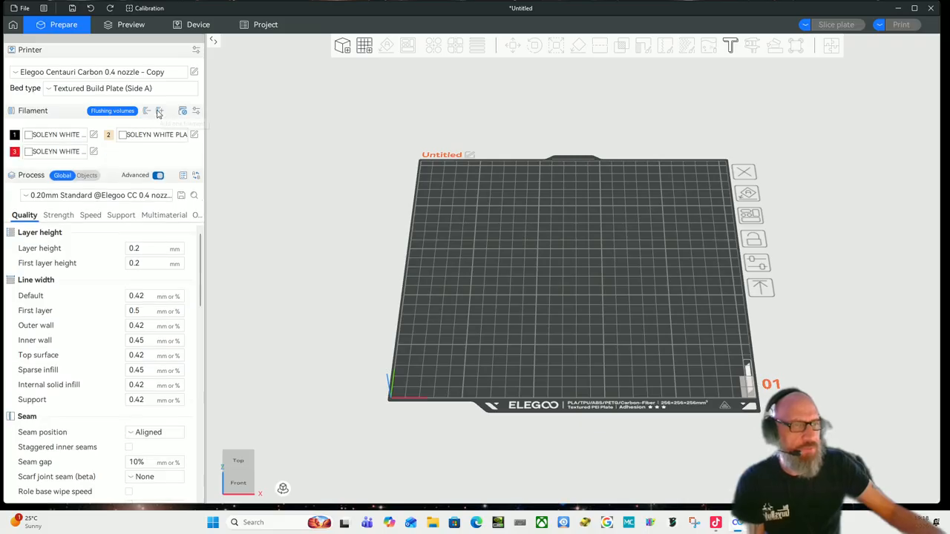
# Step: Add a fourth filament slot to the project and place a cylinder primitive on the build plate
pyautogui.click(160, 112)
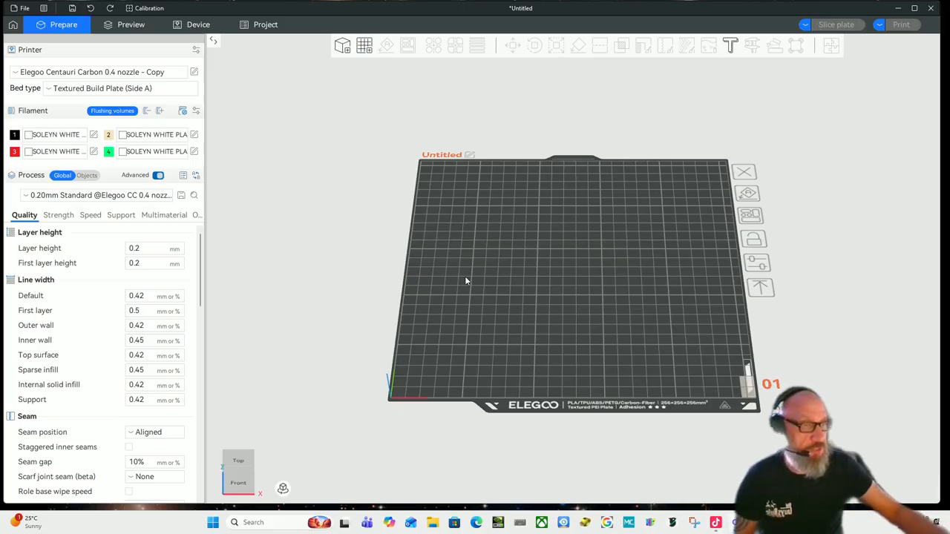
pyautogui.rightClick(565, 262)
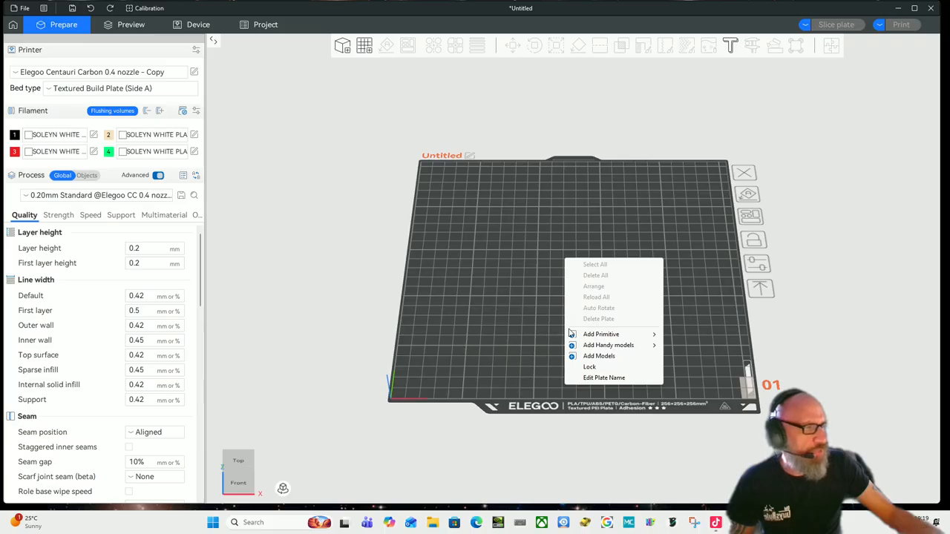
pyautogui.moveTo(573, 335)
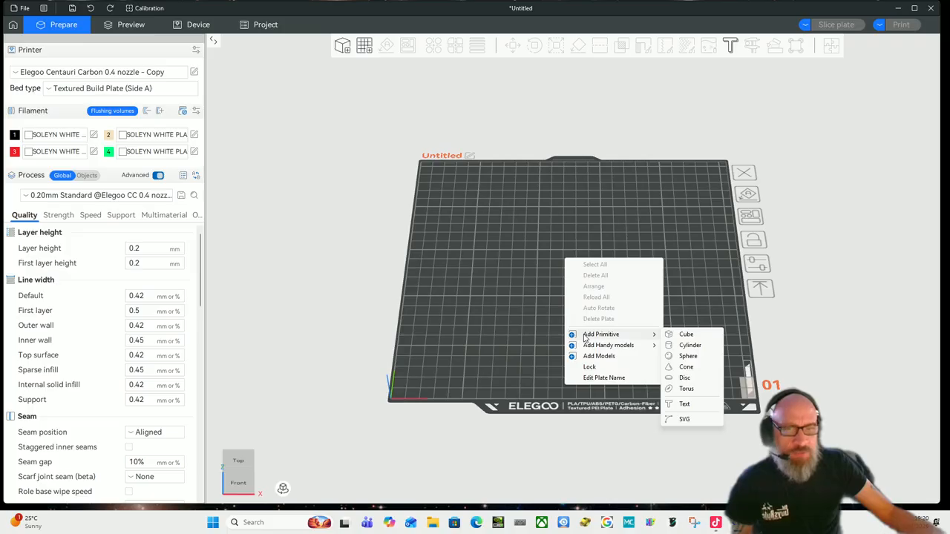
pyautogui.click(687, 347)
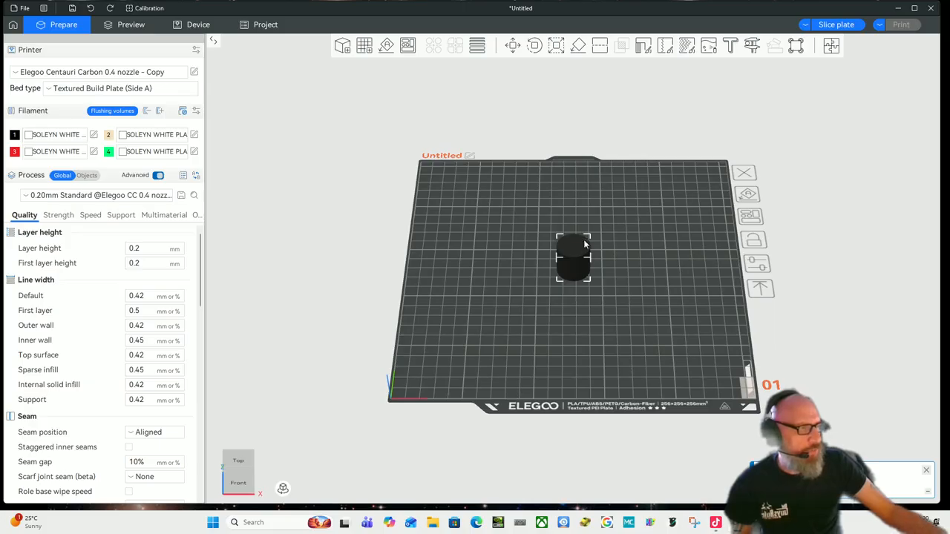
# Step: Turn off uniform scaling for the cylinder and set its X and Y sizes to 200 mm
pyautogui.scroll(3, 588, 256)
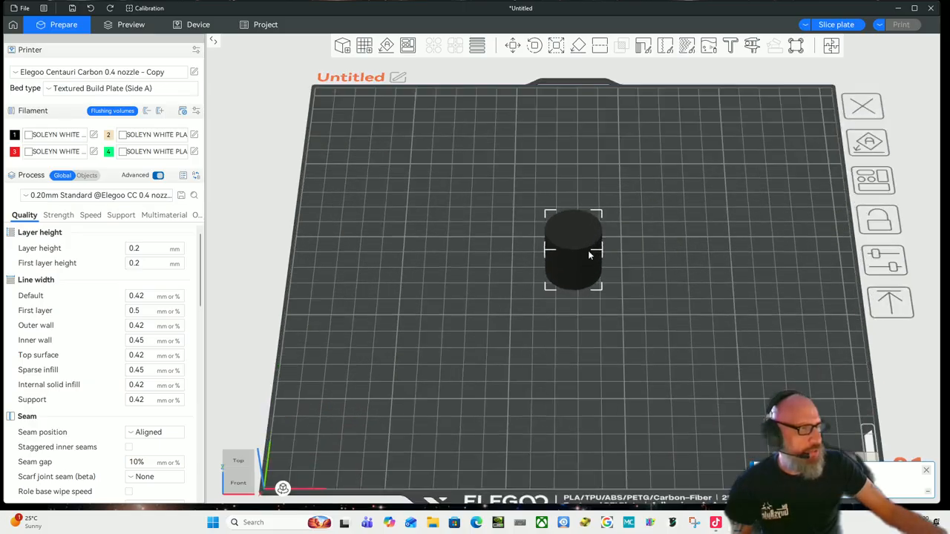
pyautogui.scroll(2, 588, 254)
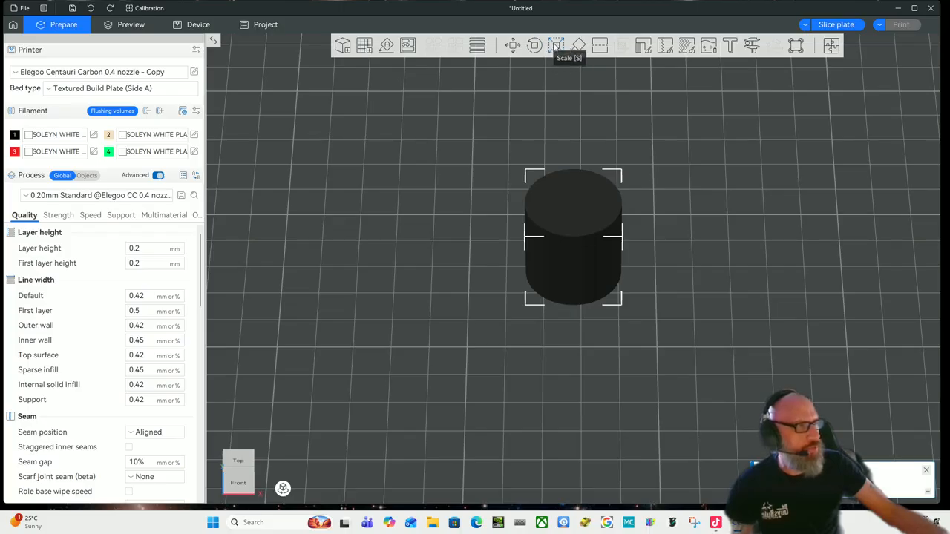
pyautogui.click(556, 48)
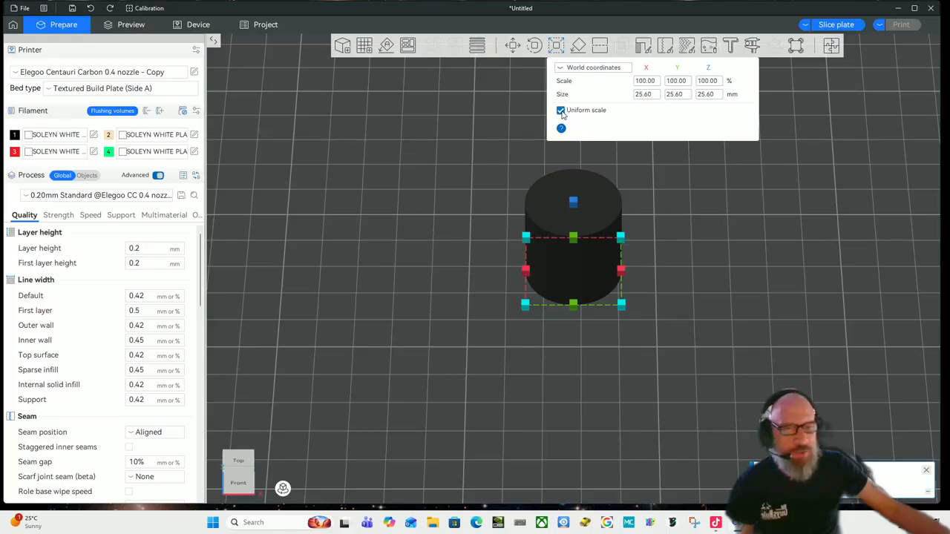
pyautogui.click(561, 111)
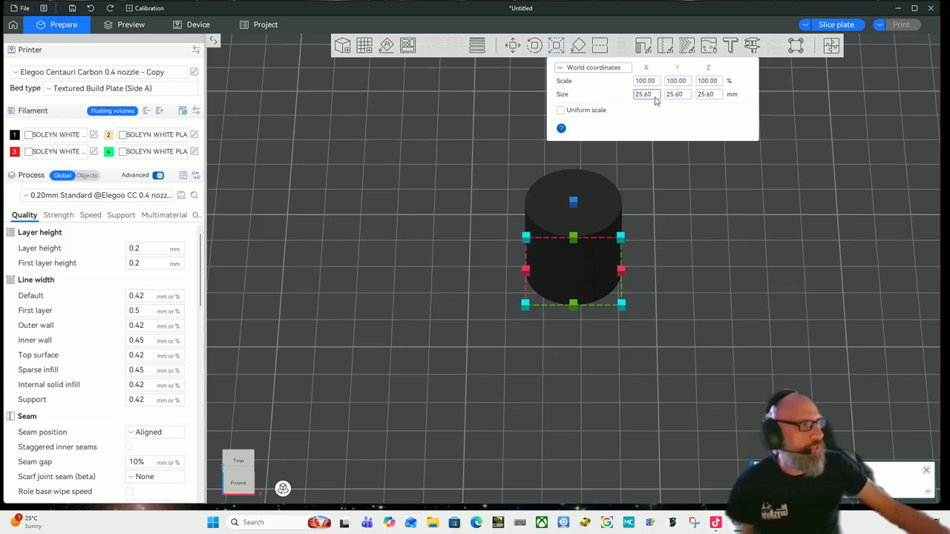
pyautogui.click(654, 98)
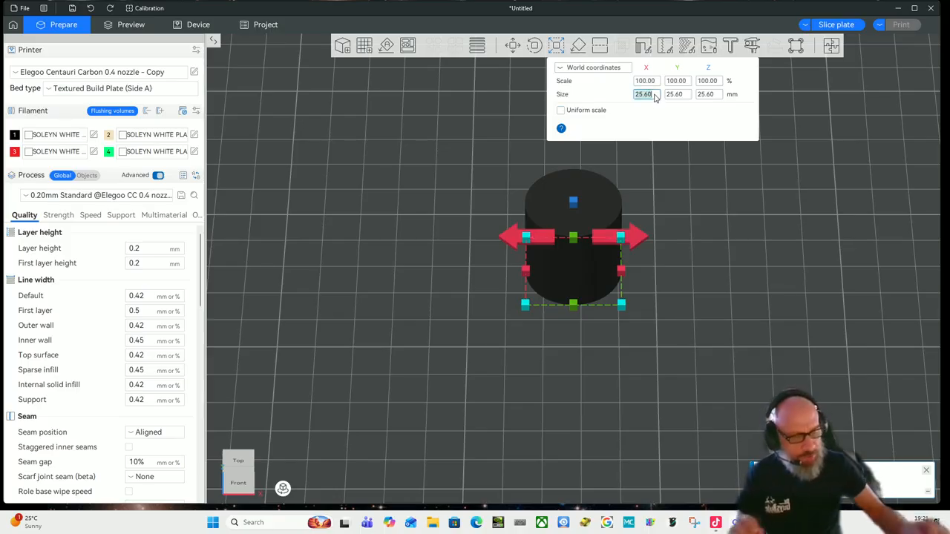
pyautogui.write('2')
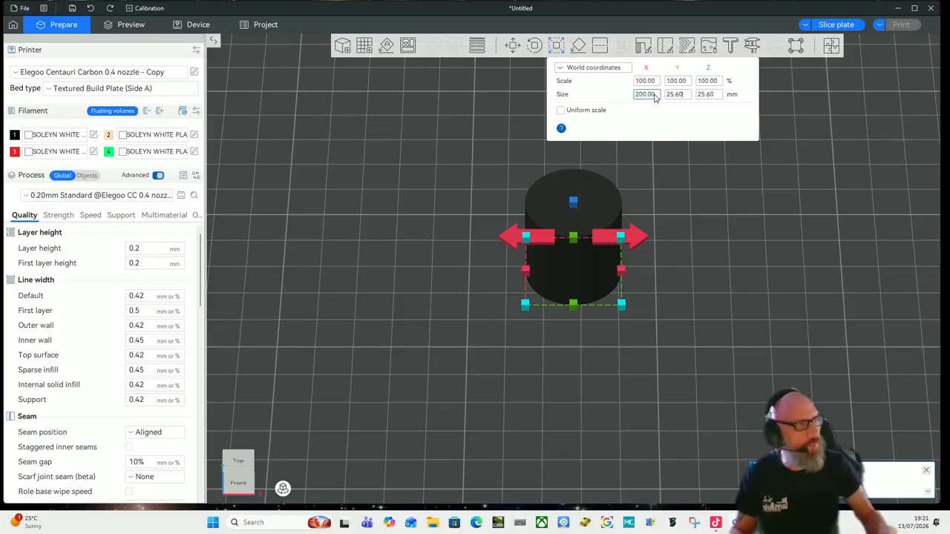
pyautogui.write('00.00')
pyautogui.press('Tab')
pyautogui.write('2')
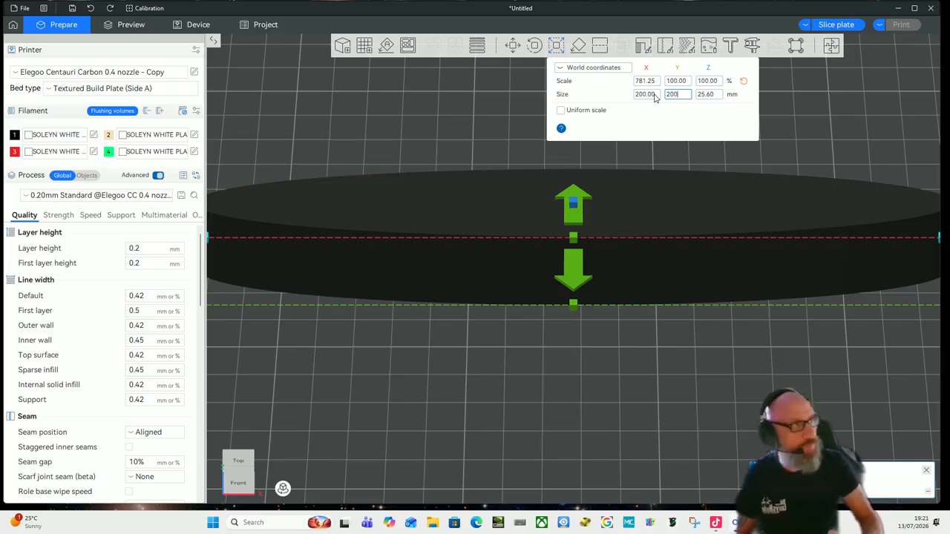
pyautogui.press('Tab')
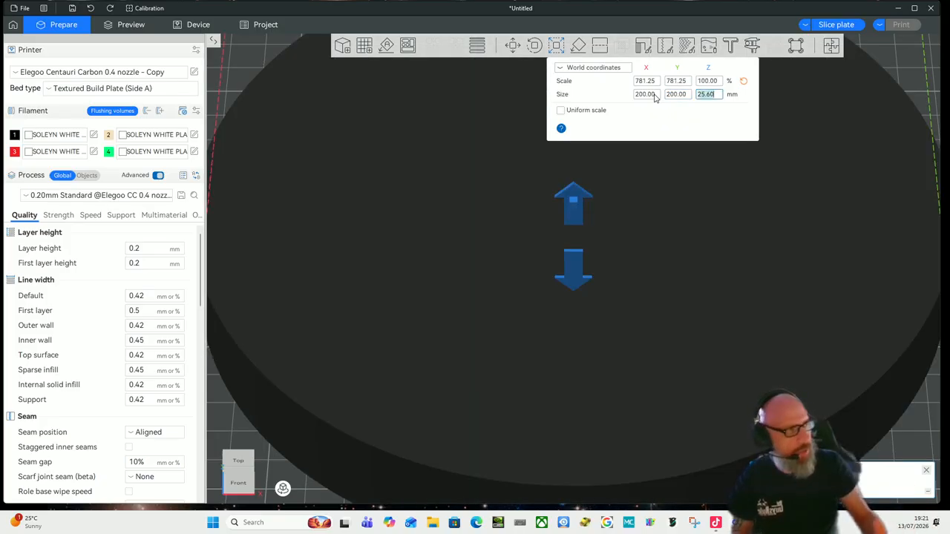
# Step: Set the cylinder's Z size to 2 mm and deselect it
pyautogui.write('2')
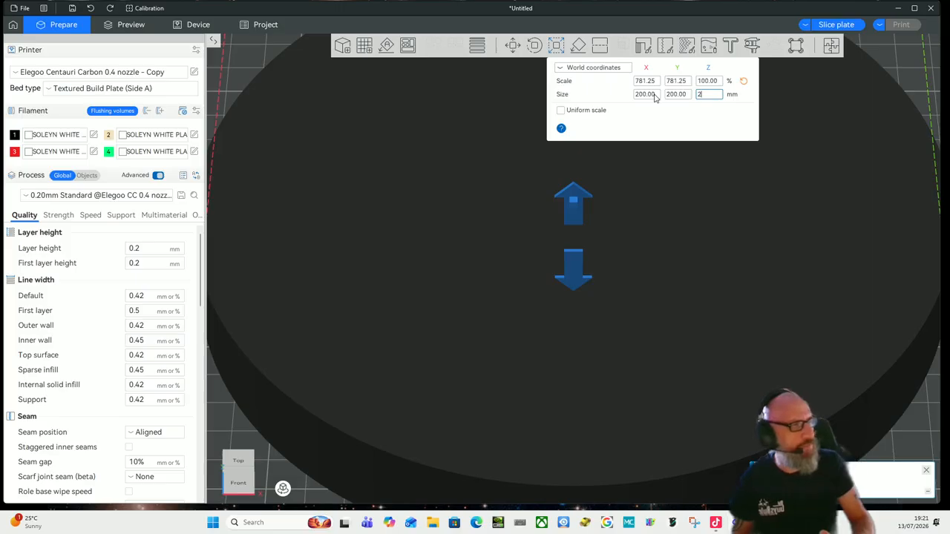
pyautogui.press('Return')
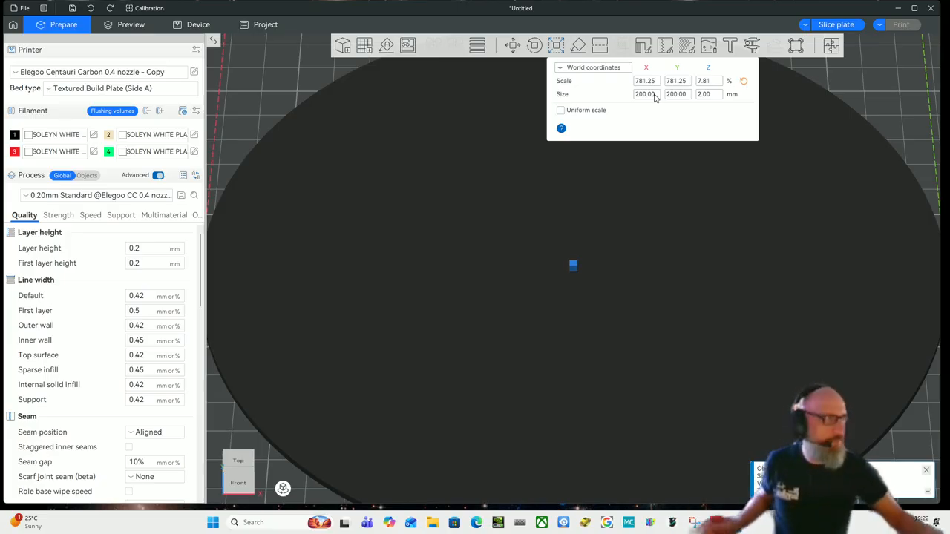
pyautogui.scroll(-3, 440, 152)
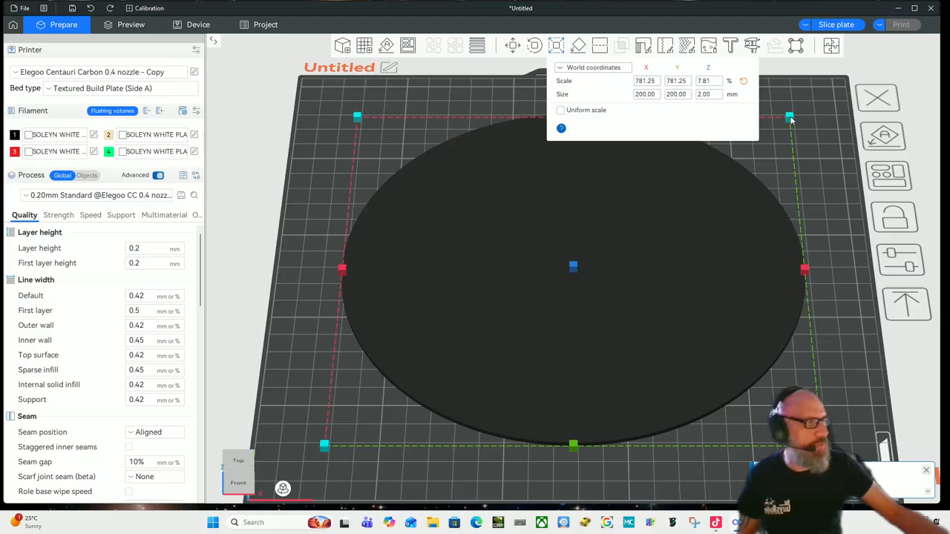
pyautogui.click(815, 134)
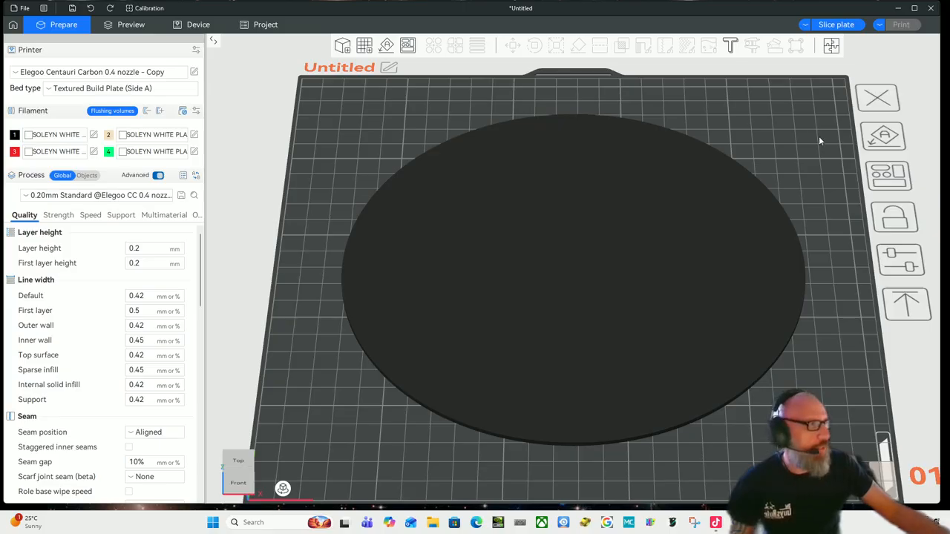
# Step: Move the flat disc off centre towards the rear-left corner of the build plate and deselect it
pyautogui.moveTo(801, 138)
pyautogui.mouseDown(button='right')
pyautogui.moveTo(799, 124)
pyautogui.moveTo(795, 134)
pyautogui.mouseUp(button='right')
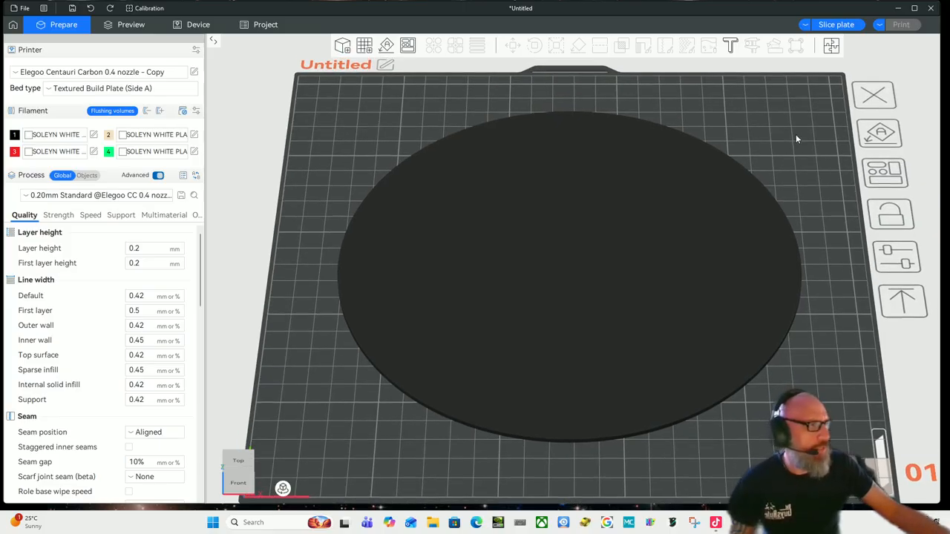
pyautogui.scroll(-3, 443, 134)
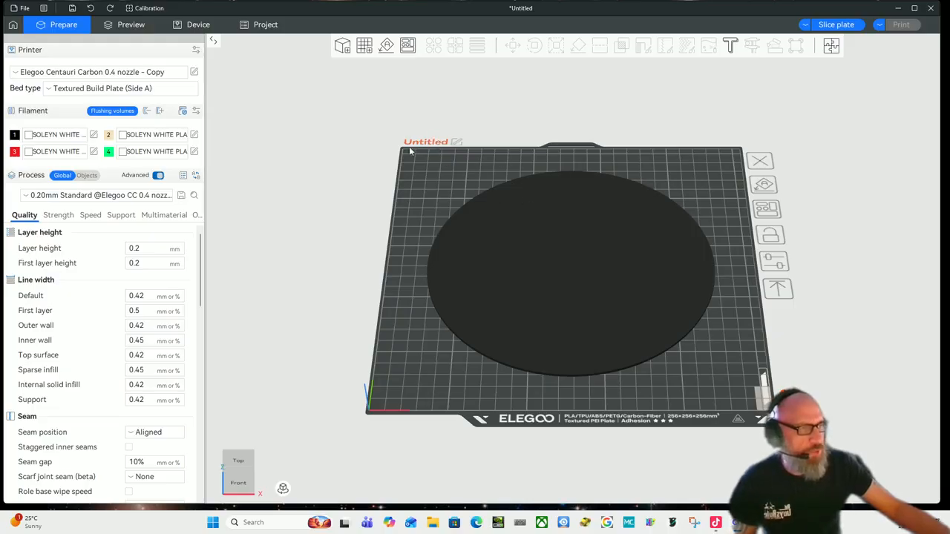
pyautogui.scroll(-5, 465, 199)
pyautogui.moveTo(497, 163)
pyautogui.mouseDown()
pyautogui.moveTo(505, 156)
pyautogui.moveTo(487, 168)
pyautogui.moveTo(497, 170)
pyautogui.mouseUp()
pyautogui.scroll(3, 523, 224)
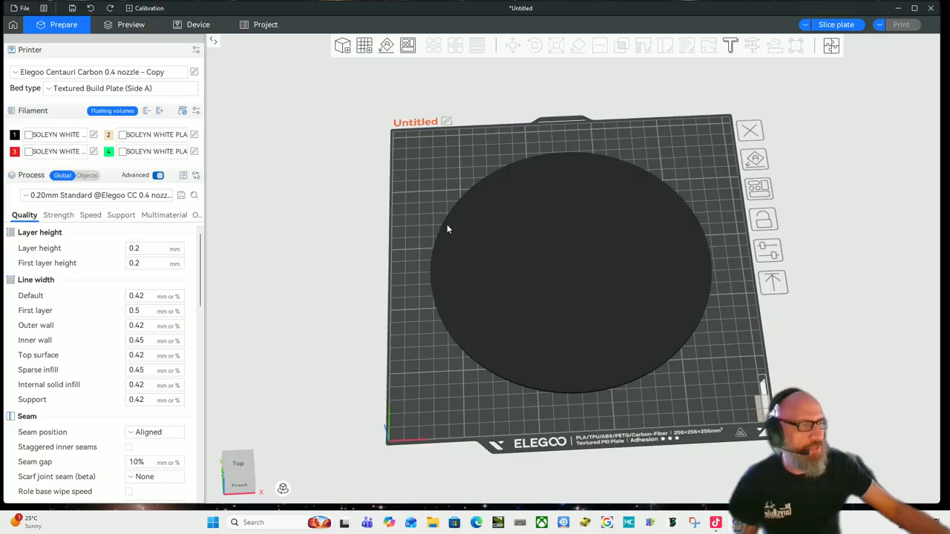
pyautogui.click(495, 242)
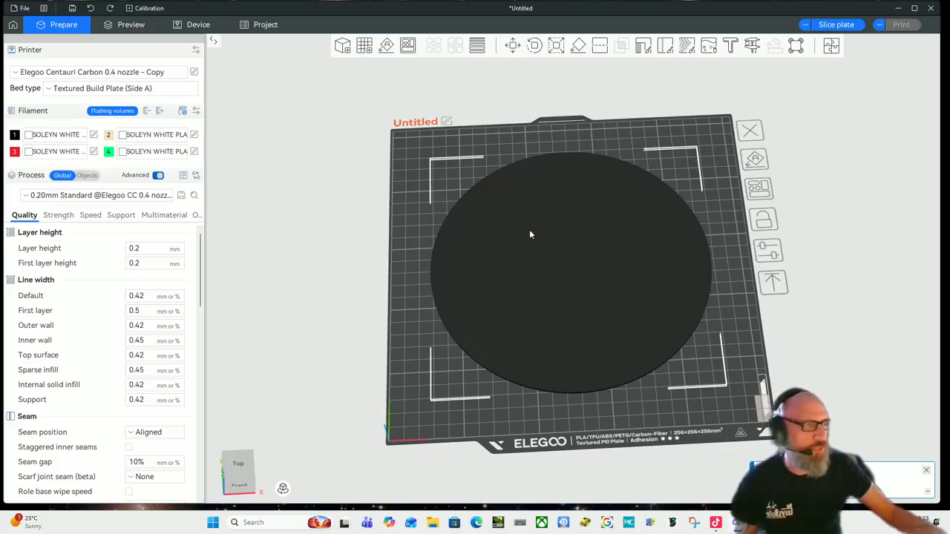
pyautogui.rightClick(530, 234)
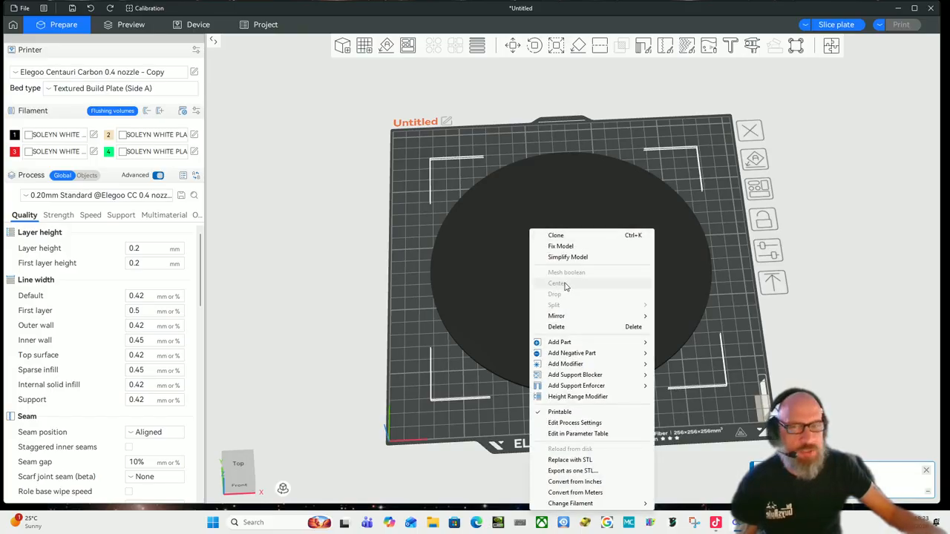
pyautogui.click(668, 282)
pyautogui.moveTo(668, 282); pyautogui.dragTo(563, 236)
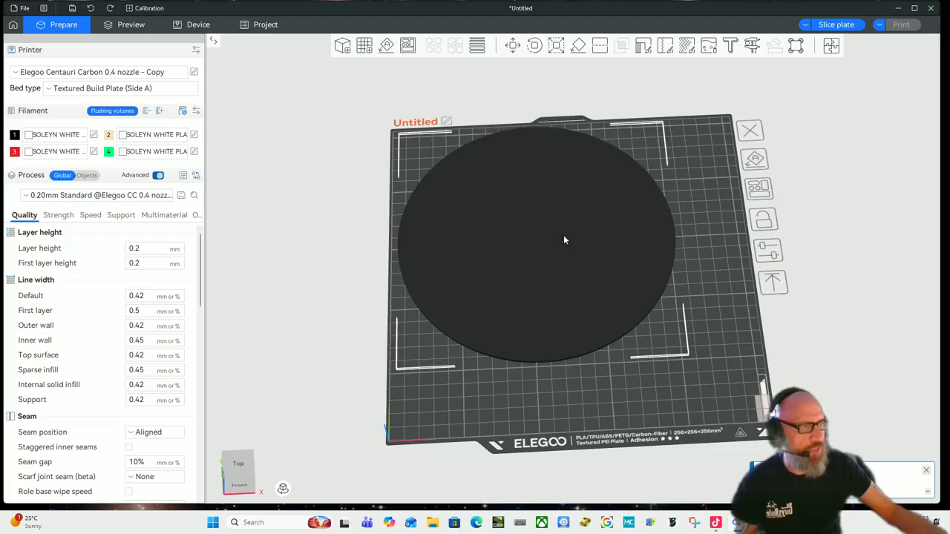
pyautogui.click(714, 380)
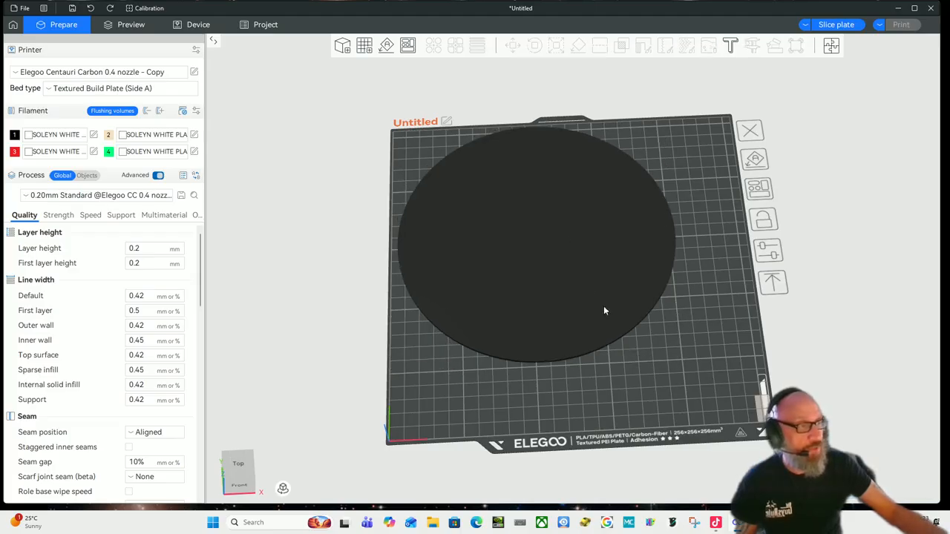
# Step: Centre the flat disc on the build plate and deselect it
pyautogui.click(573, 262)
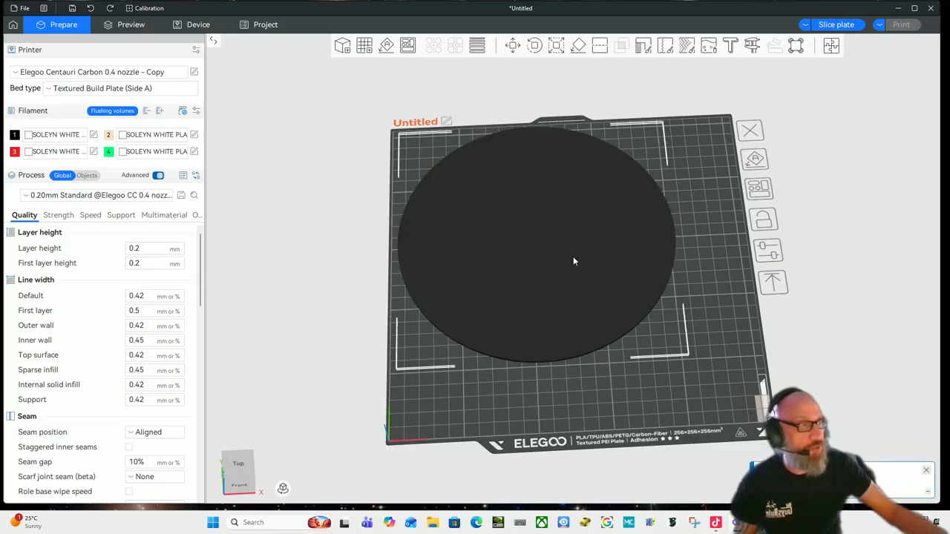
pyautogui.rightClick(573, 260)
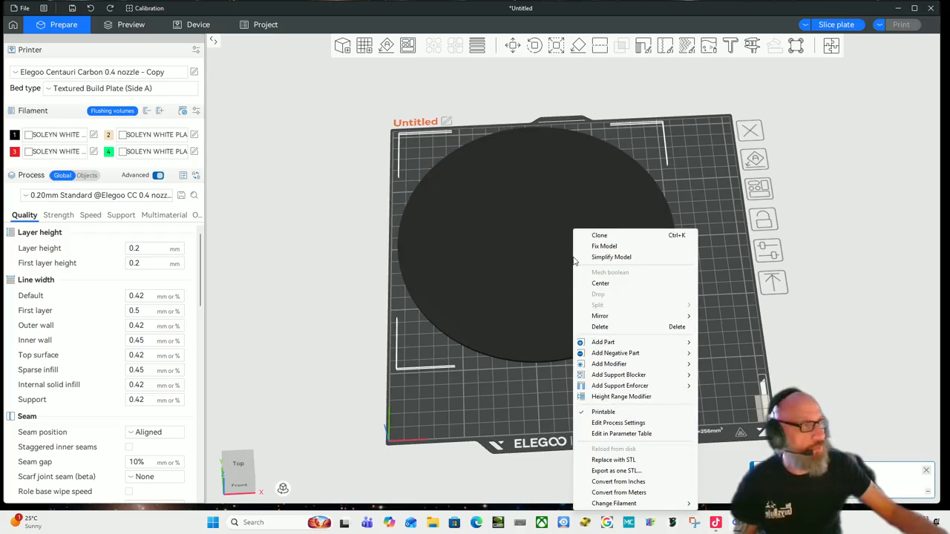
pyautogui.click(601, 284)
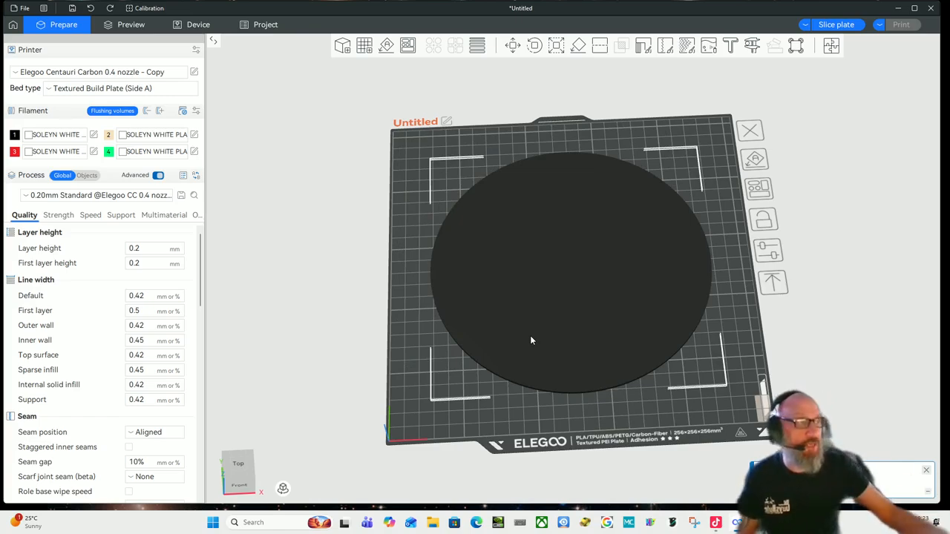
pyautogui.click(737, 365)
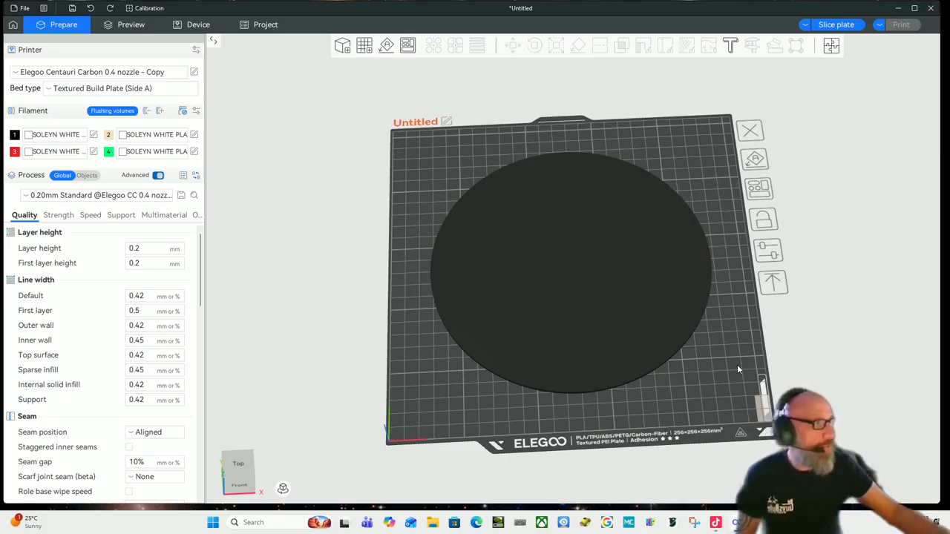
# Step: Check the disc's X, Y and Z position values with the Move tool, leaving its placement as it is
pyautogui.moveTo(719, 381); pyautogui.dragTo(649, 390)
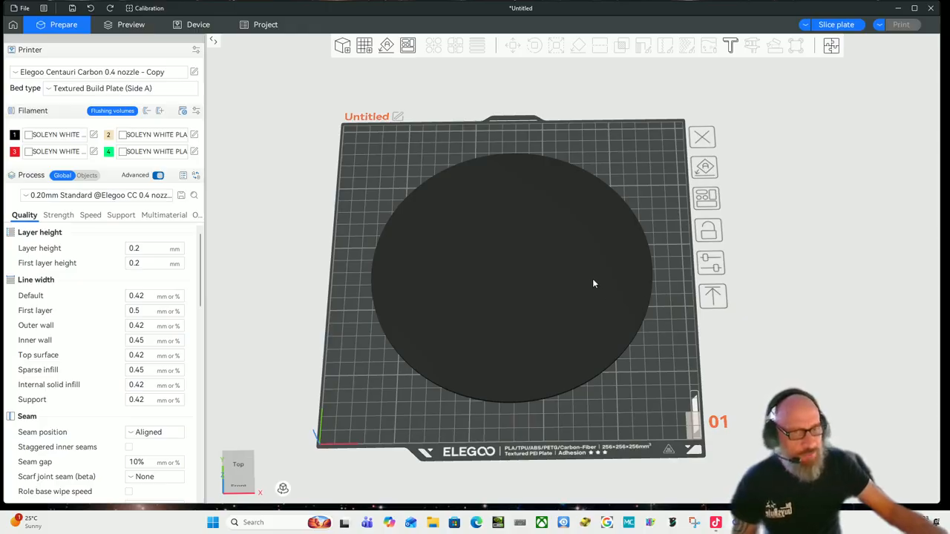
pyautogui.click(528, 227)
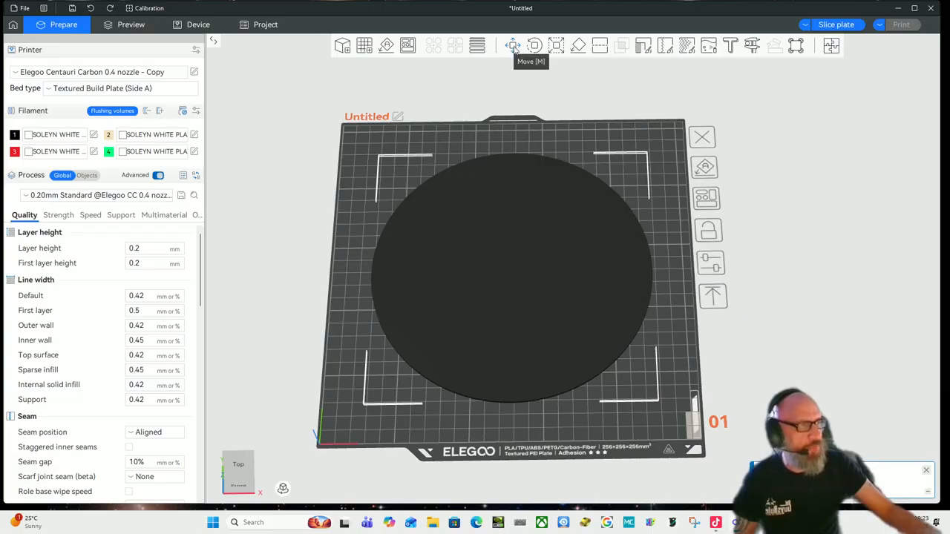
pyautogui.click(513, 46)
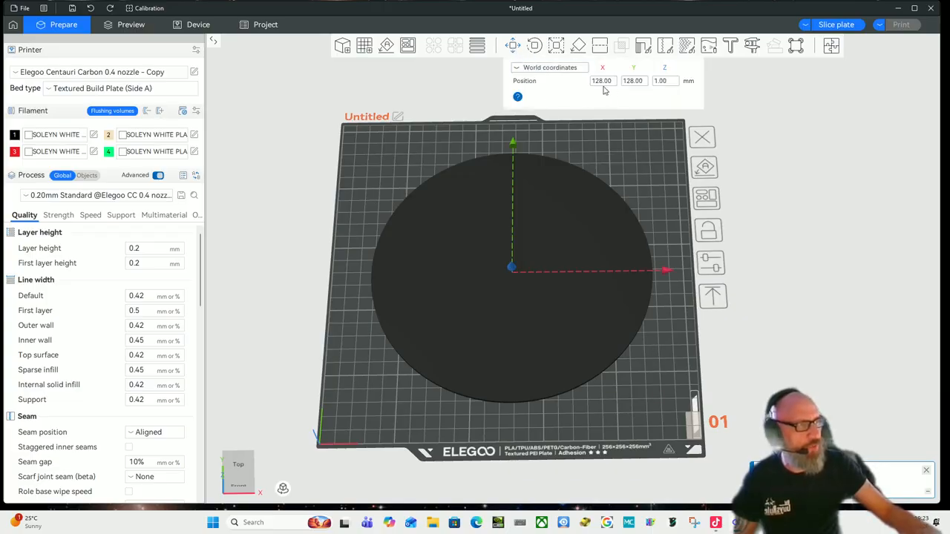
pyautogui.click(625, 83)
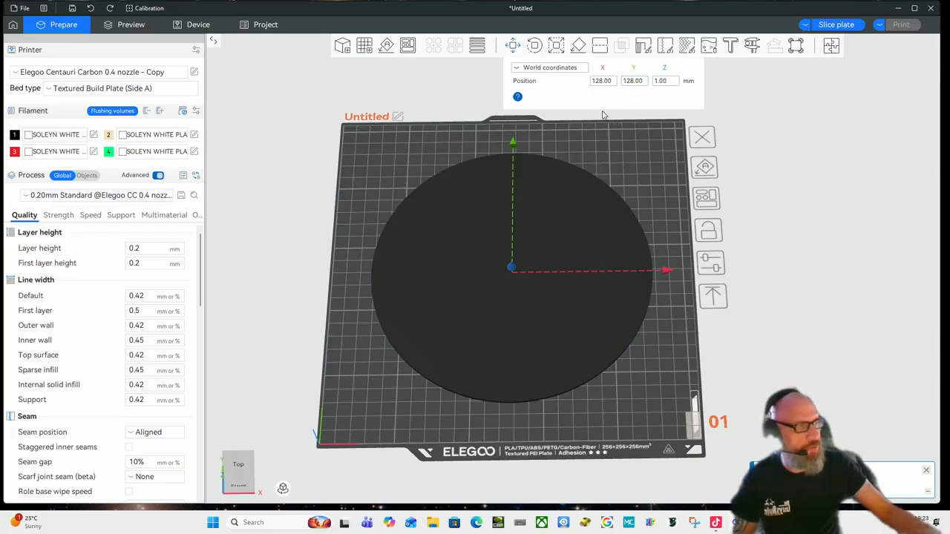
pyautogui.click(634, 151)
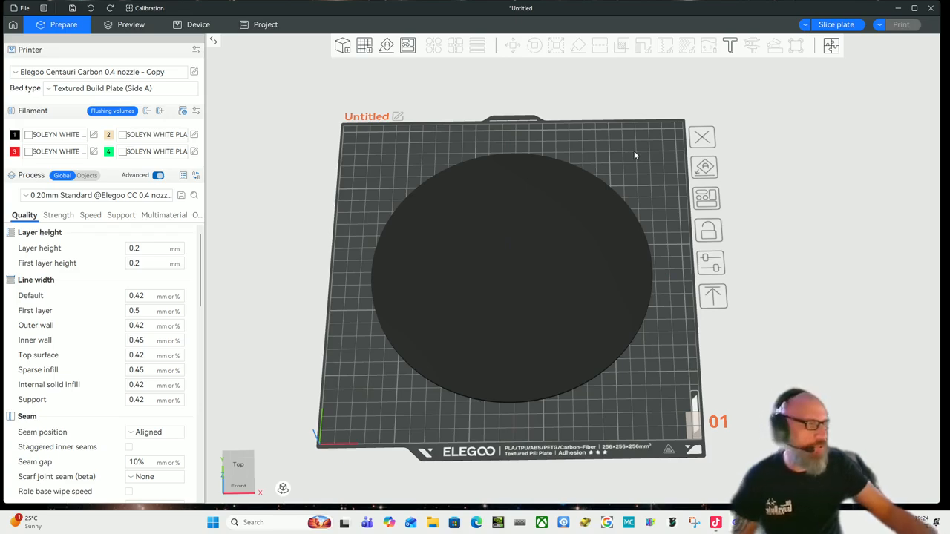
# Step: Add the V5zbd01 husky SVG from the Downloads folder to the disc as a part
pyautogui.click(518, 262)
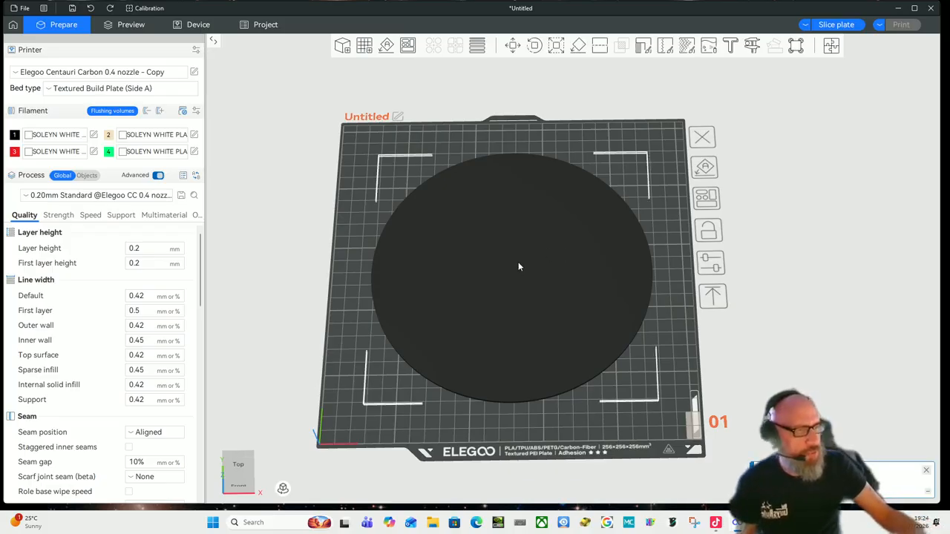
pyautogui.rightClick(518, 266)
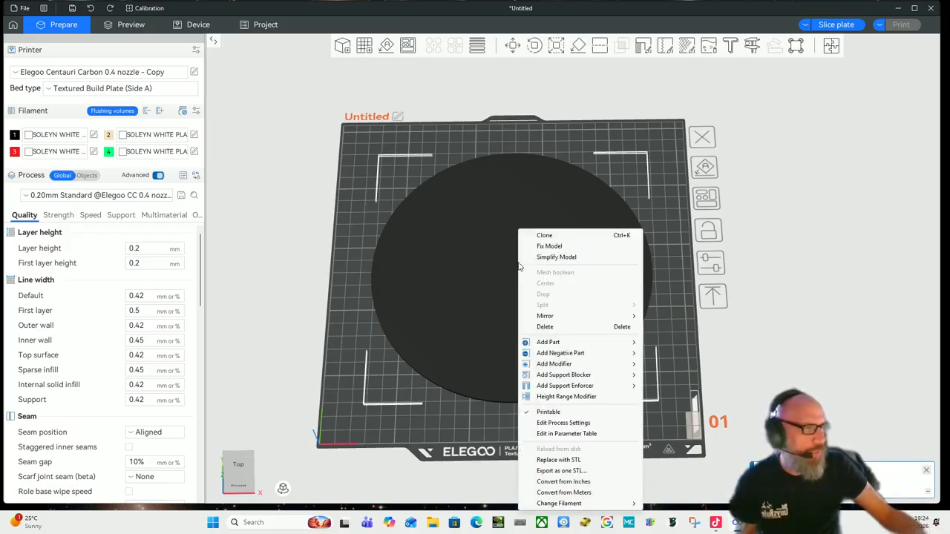
pyautogui.moveTo(555, 344)
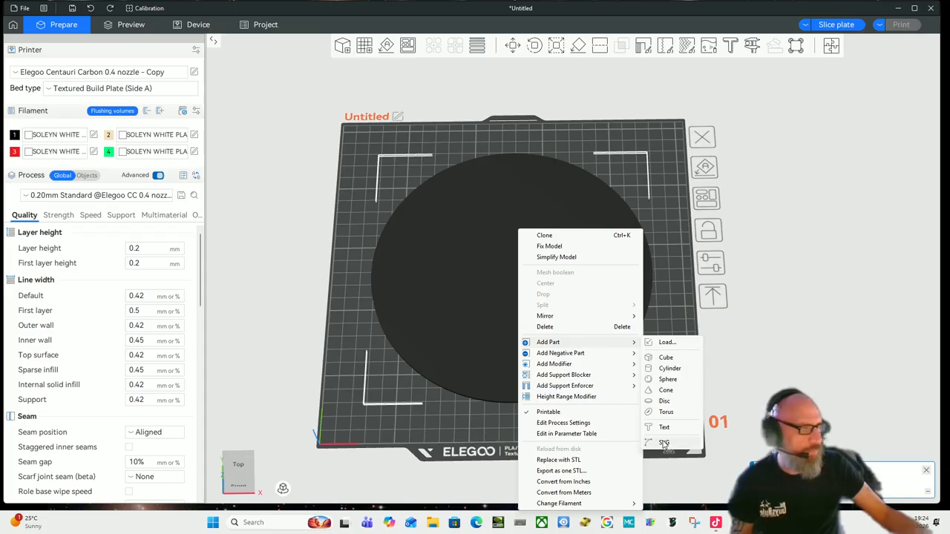
pyautogui.click(665, 443)
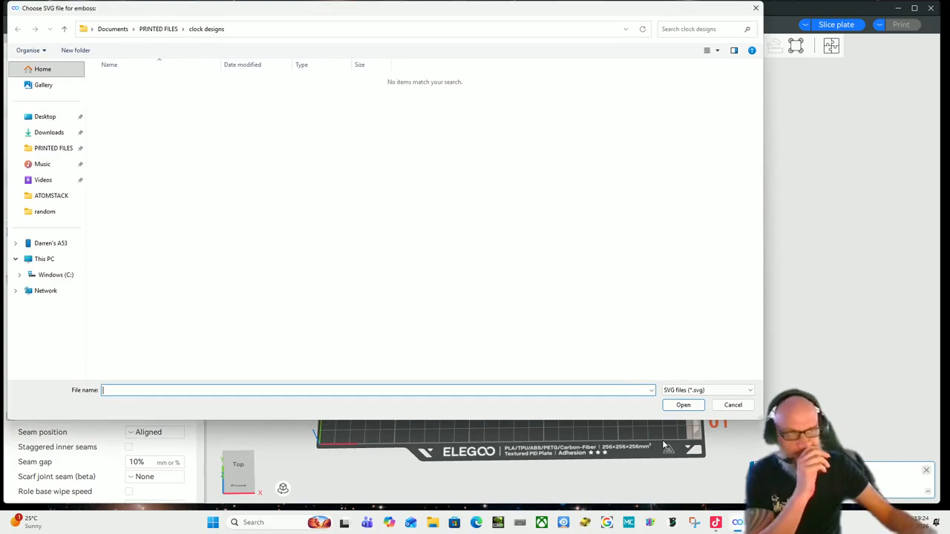
pyautogui.click(49, 134)
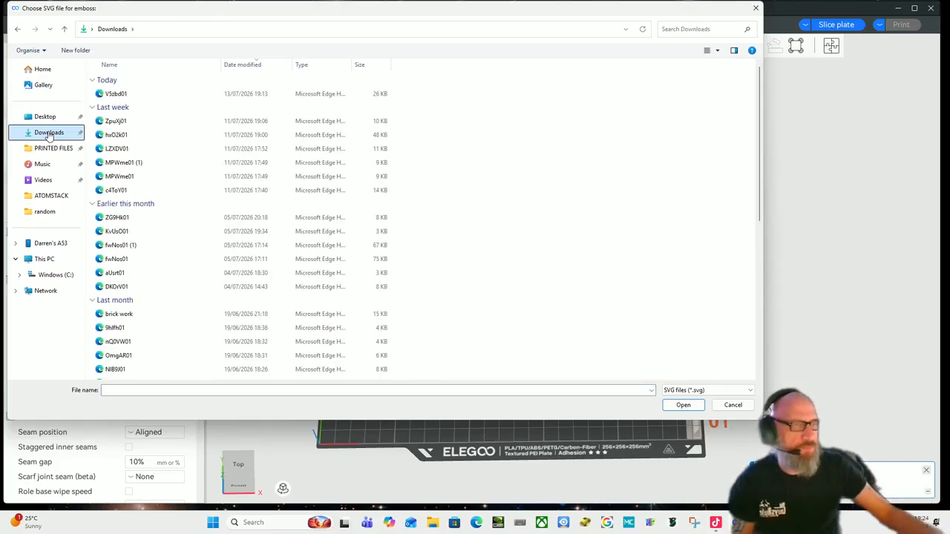
pyautogui.doubleClick(115, 94)
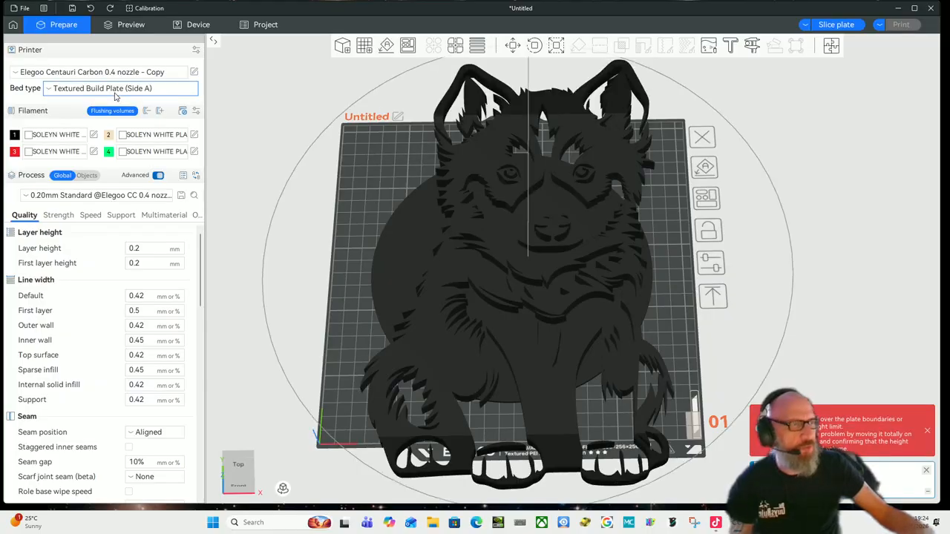
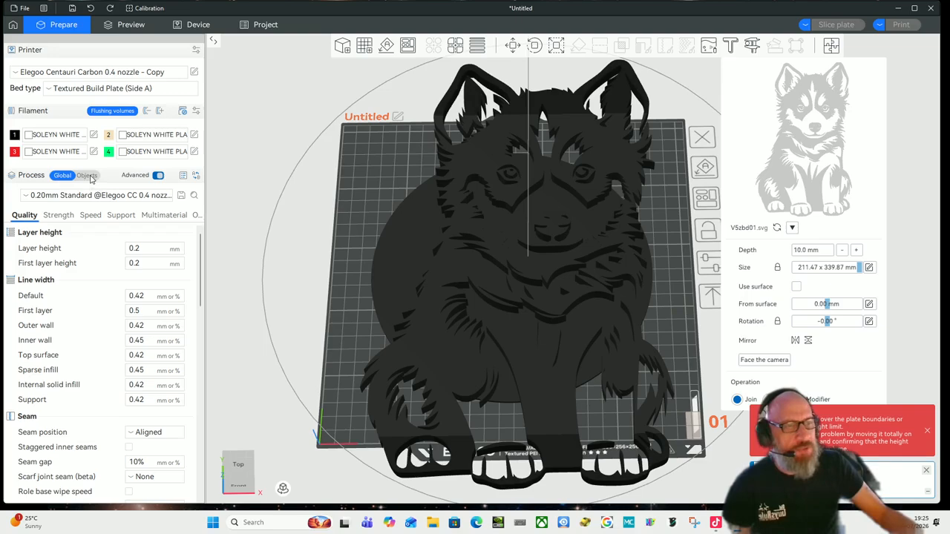
# Step: Assign filament 2 to the V5zbd01 husky part in the object list
pyautogui.click(87, 176)
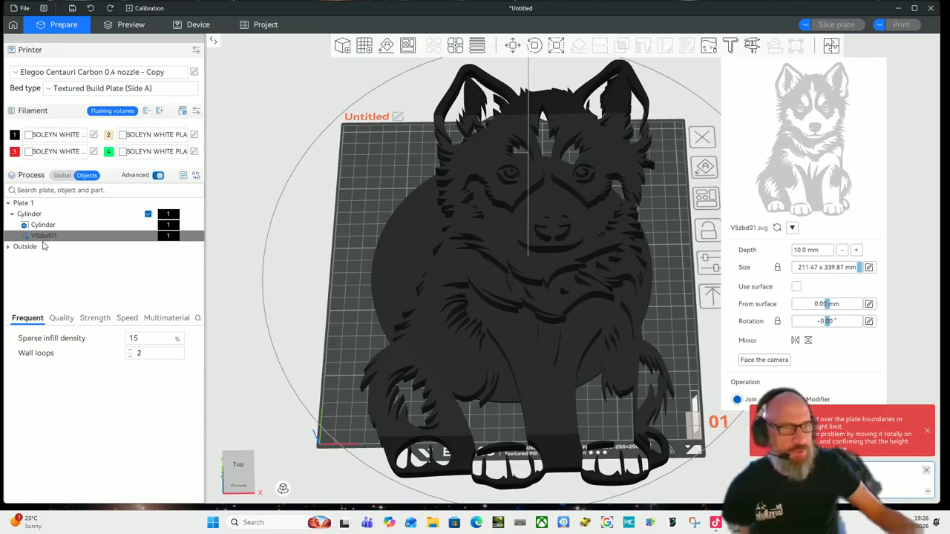
pyautogui.rightClick(164, 238)
pyautogui.moveTo(194, 313)
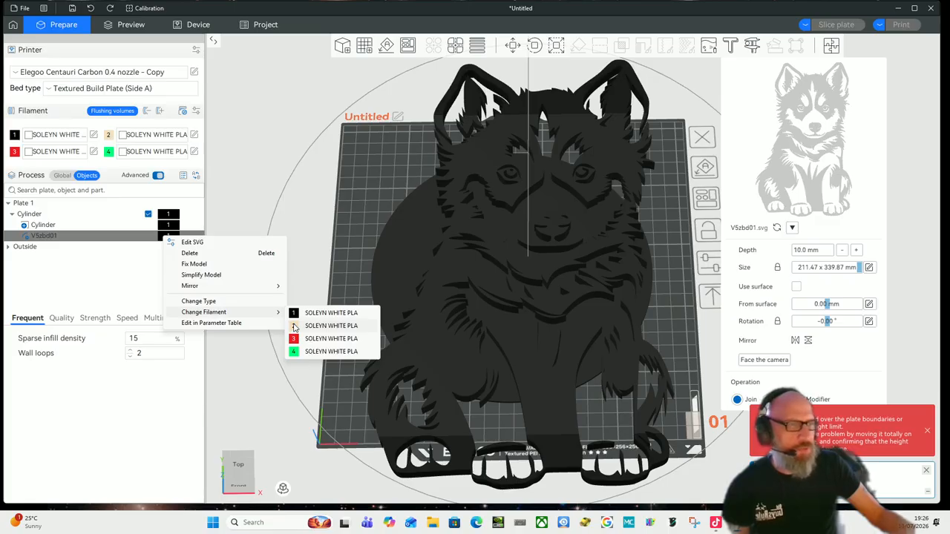
pyautogui.click(295, 327)
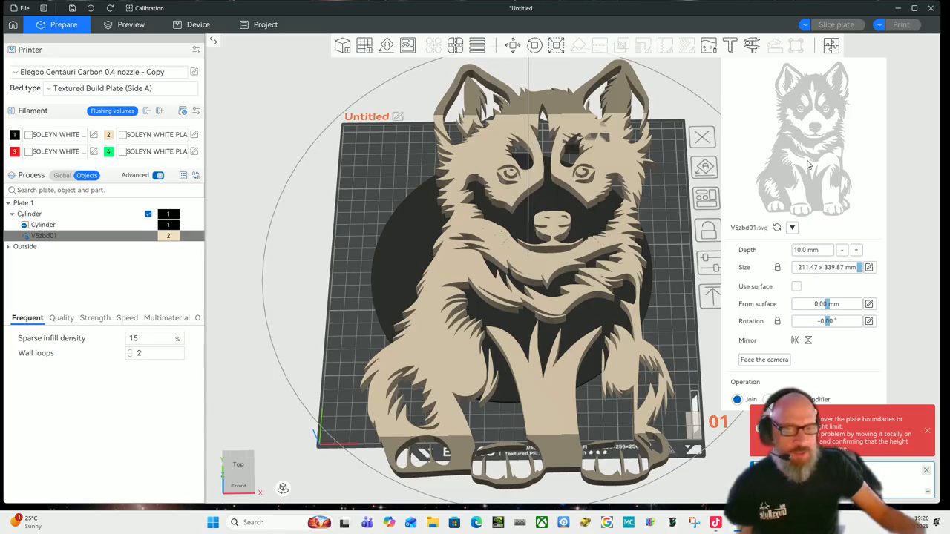
# Step: Set the husky SVG's emboss depth to 1 mm, deselect it and dismiss the plate boundary warnings
pyautogui.click(830, 253)
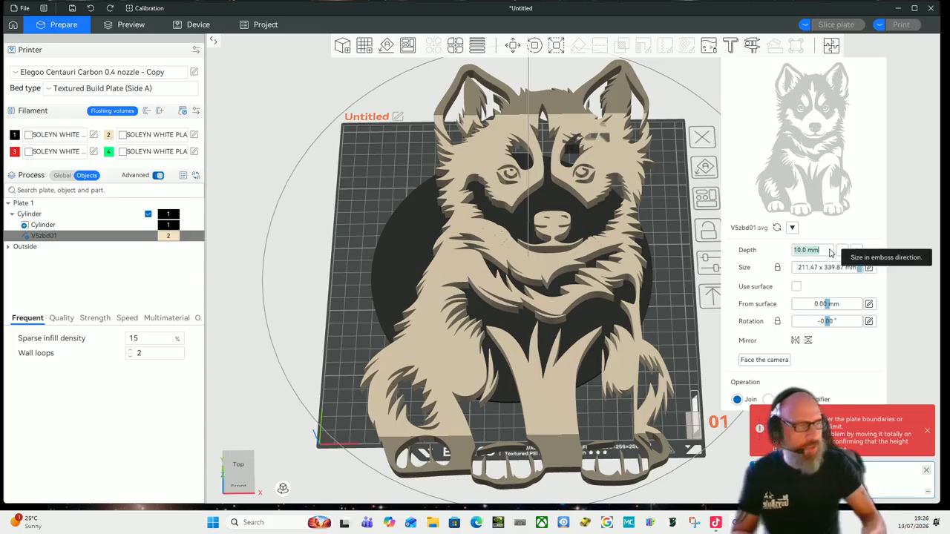
pyautogui.press('BackSpace')
pyautogui.write('1')
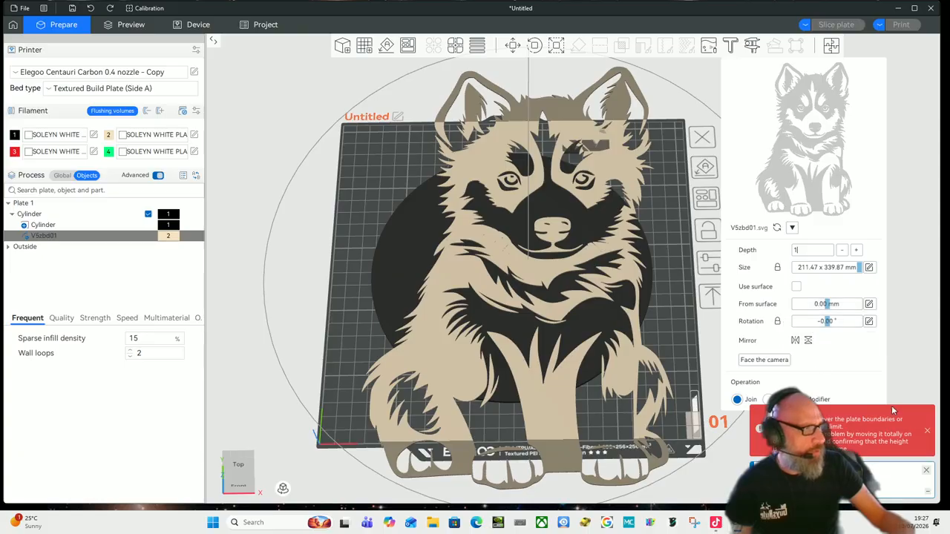
pyautogui.click(927, 431)
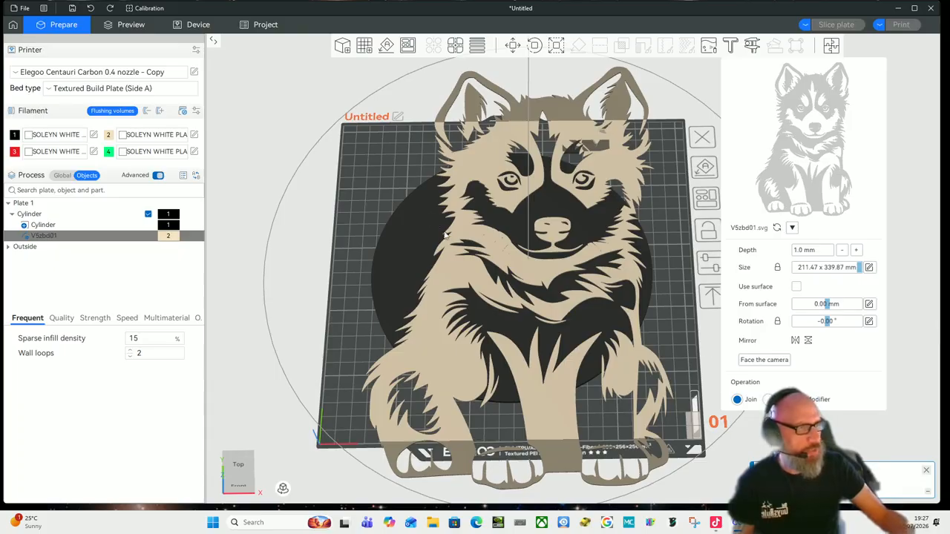
pyautogui.click(355, 173)
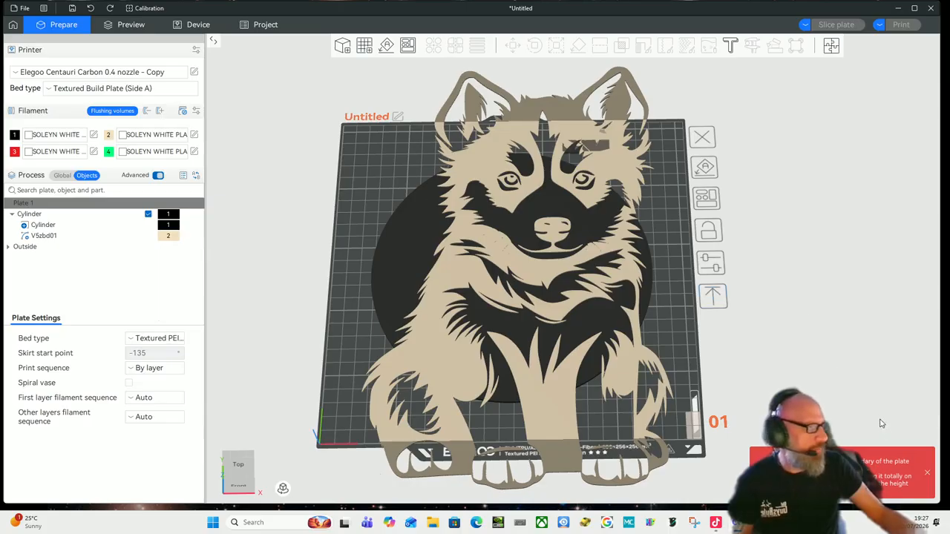
pyautogui.click(927, 475)
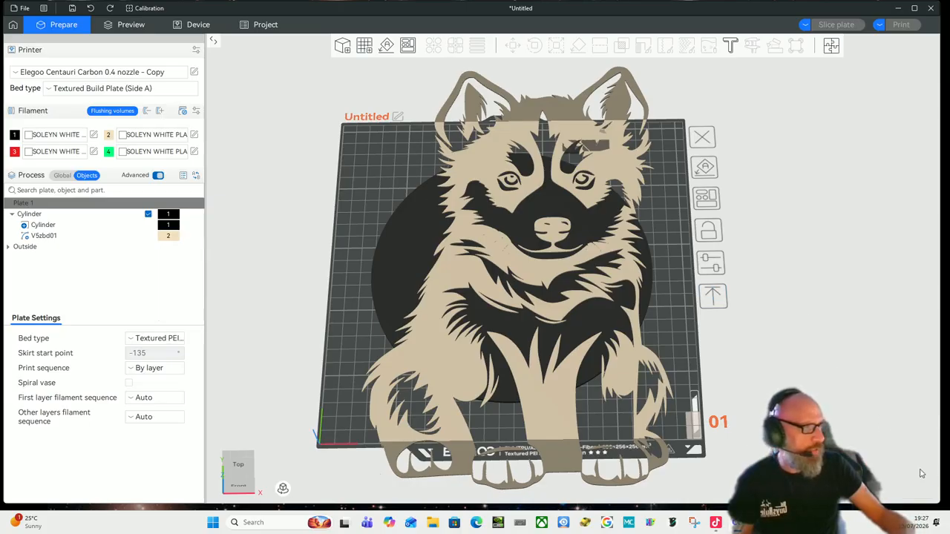
pyautogui.moveTo(758, 321); pyautogui.dragTo(765, 339)
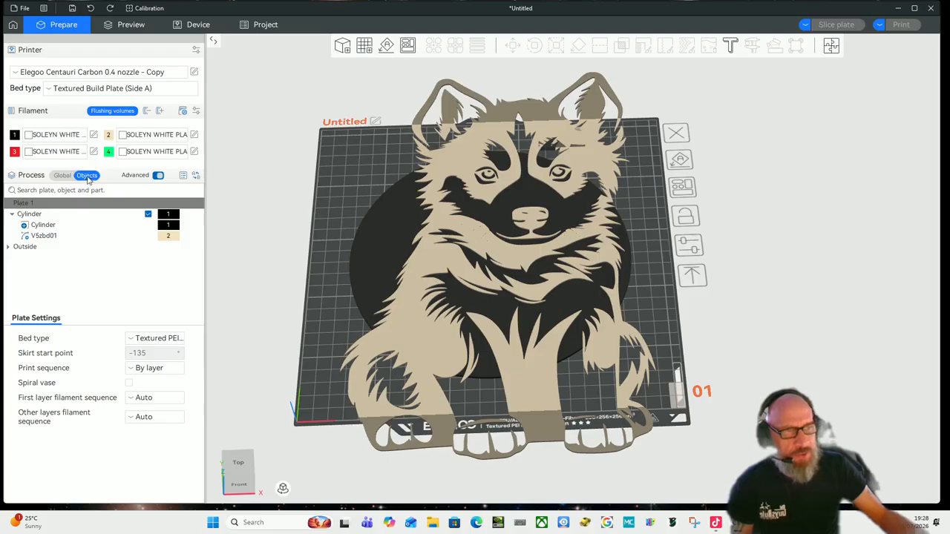
# Step: Scale the V5zbd01 husky part down proportionally to about 100 x 160 mm so it fits inside the disc
pyautogui.click(63, 176)
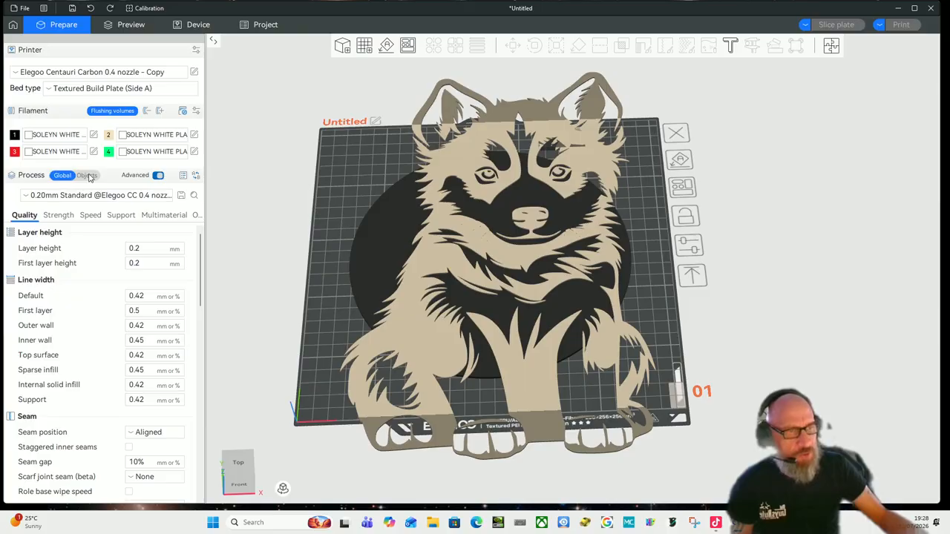
pyautogui.click(86, 176)
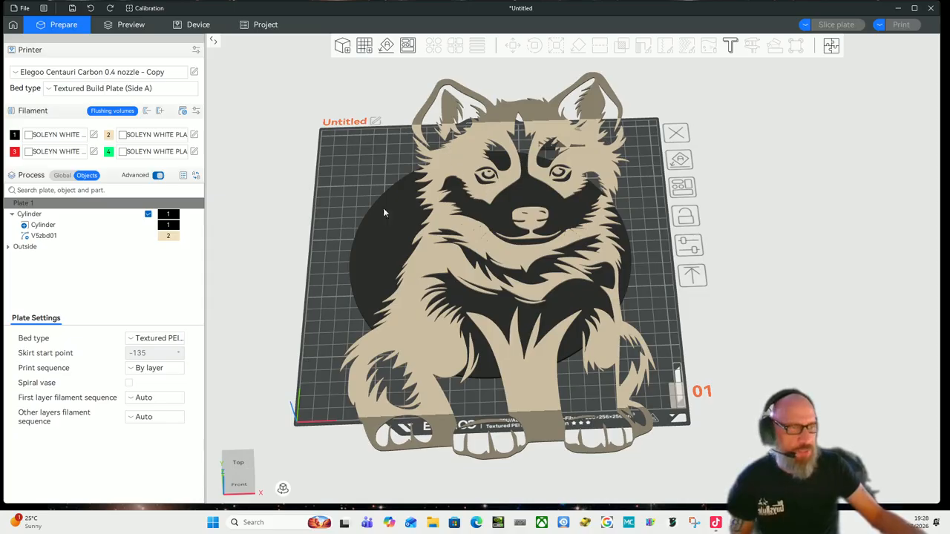
pyautogui.click(45, 235)
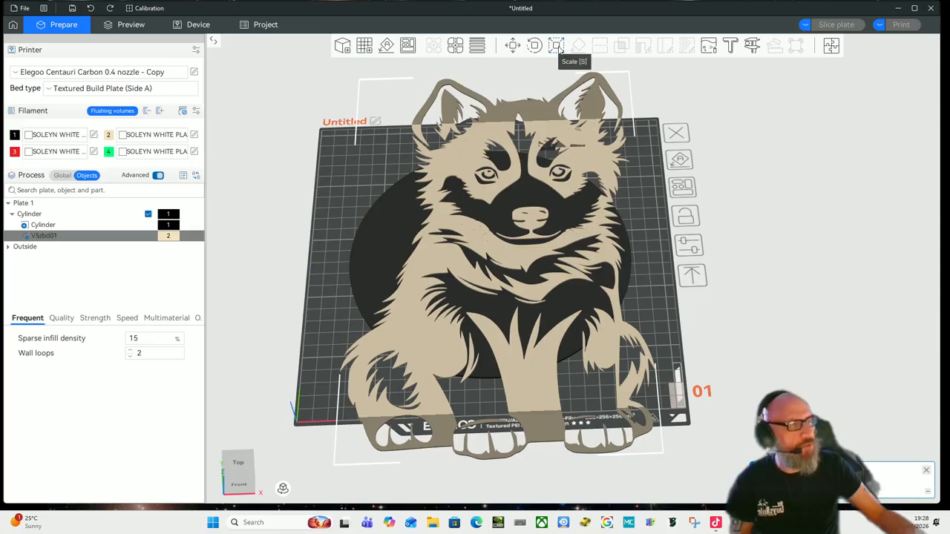
pyautogui.click(557, 46)
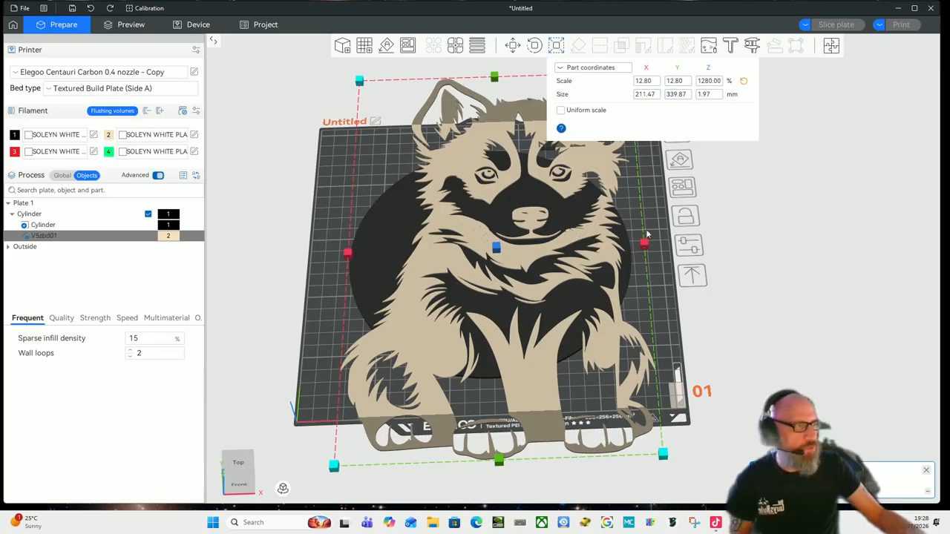
pyautogui.scroll(2, 723, 252)
pyautogui.scroll(-4, 728, 251)
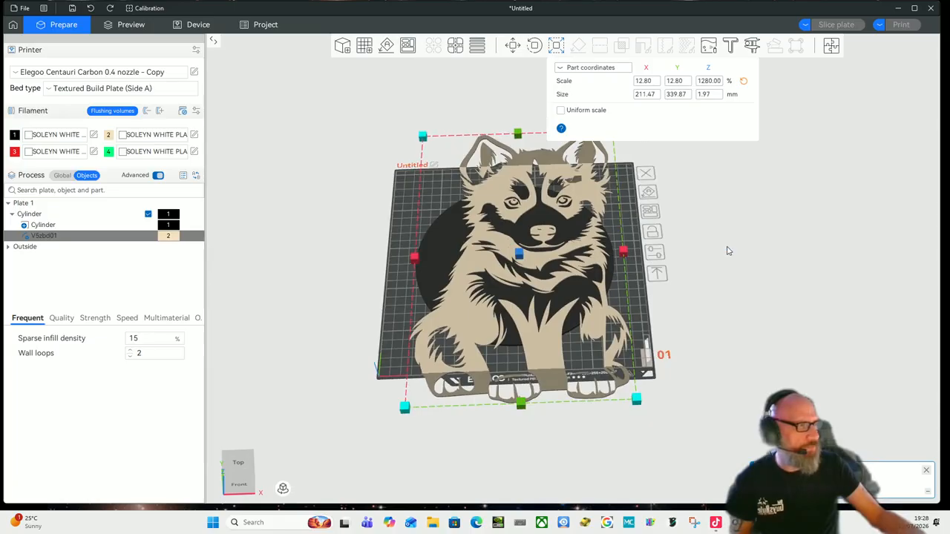
pyautogui.moveTo(728, 250); pyautogui.dragTo(600, 313, button='middle')
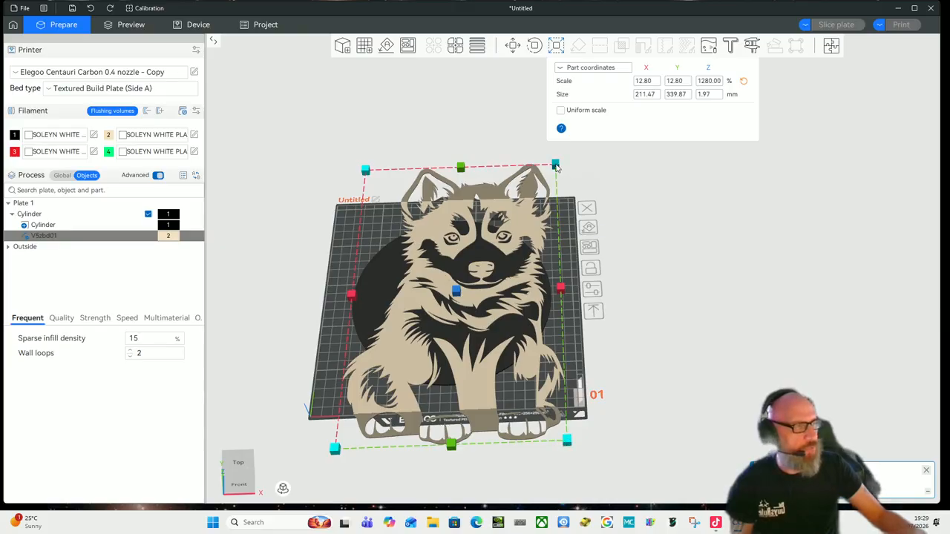
pyautogui.moveTo(555, 164); pyautogui.dragTo(517, 233)
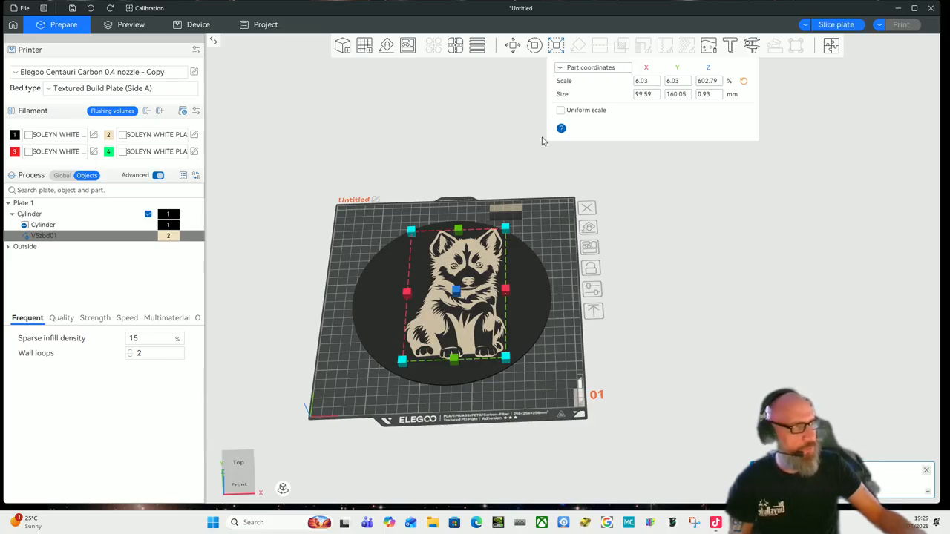
# Step: Move the husky part along X to a position of about -0.9 mm on the disc and deselect it
pyautogui.click(512, 46)
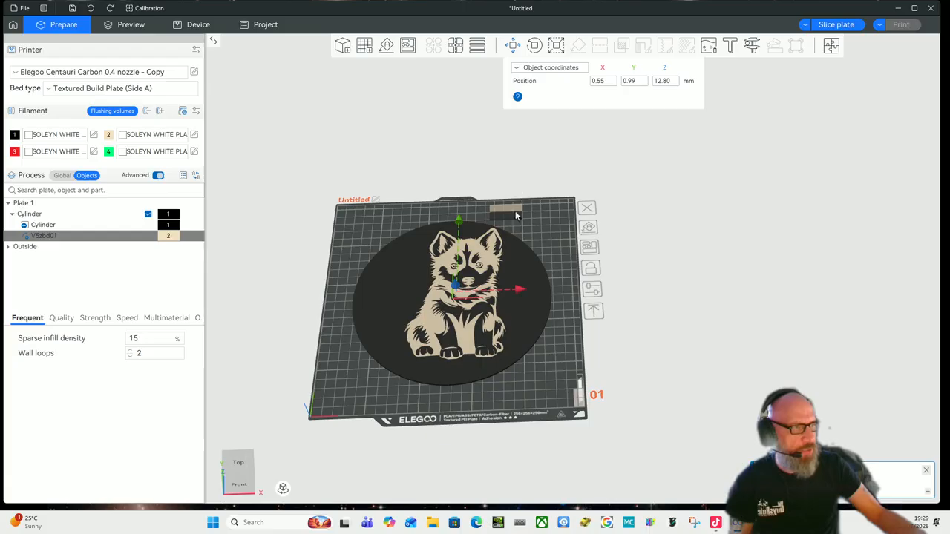
pyautogui.moveTo(518, 291); pyautogui.dragTo(516, 294)
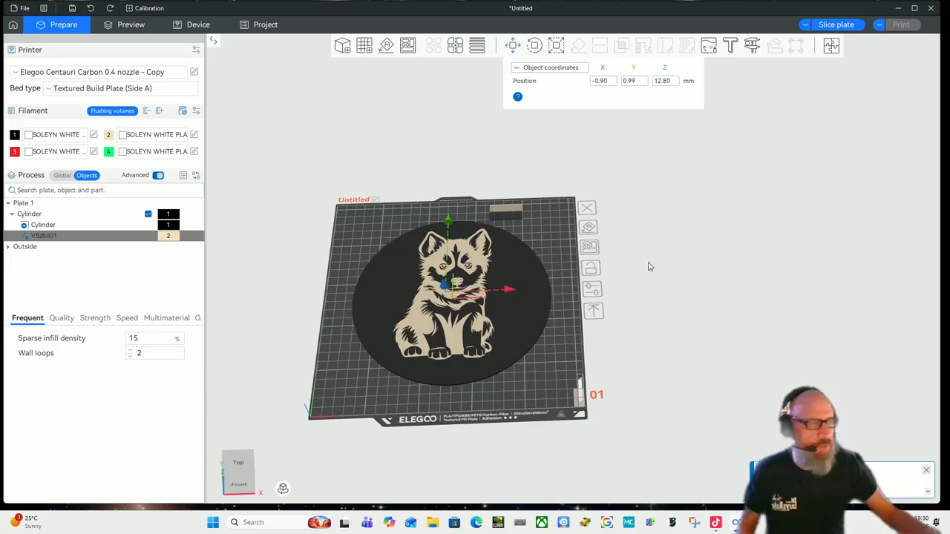
pyautogui.click(711, 271)
# Step: Check the husky's height and placement on the disc, and slice the plate
pyautogui.moveTo(677, 284); pyautogui.dragTo(673, 295)
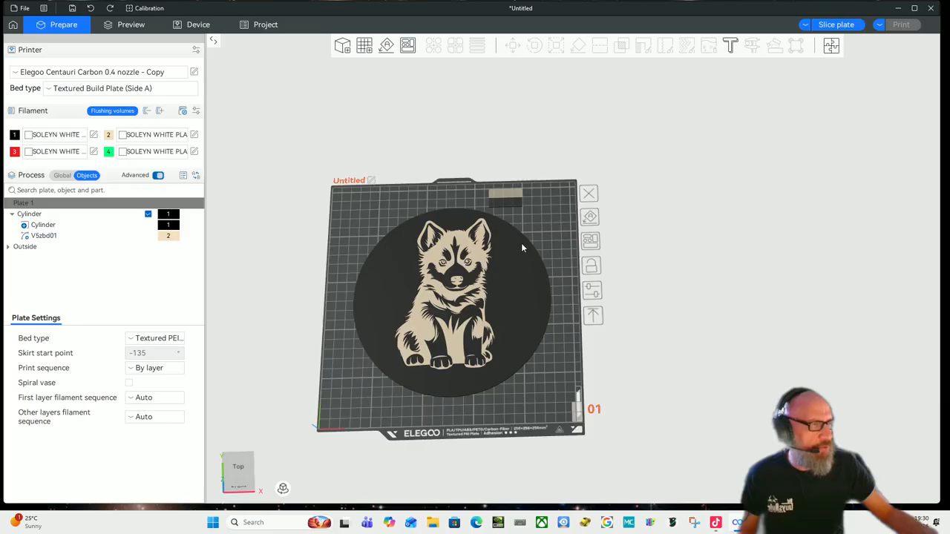
pyautogui.scroll(2, 522, 244)
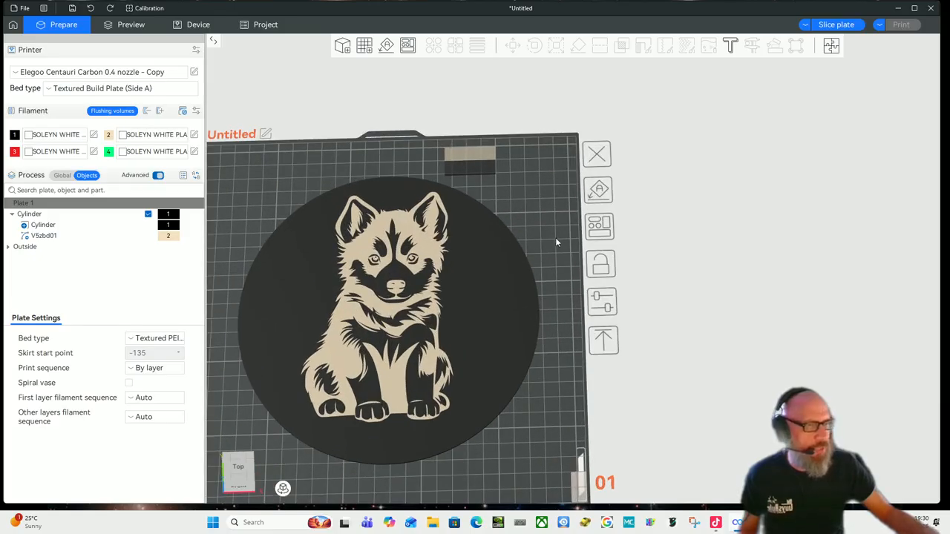
pyautogui.moveTo(559, 243); pyautogui.dragTo(559, 206)
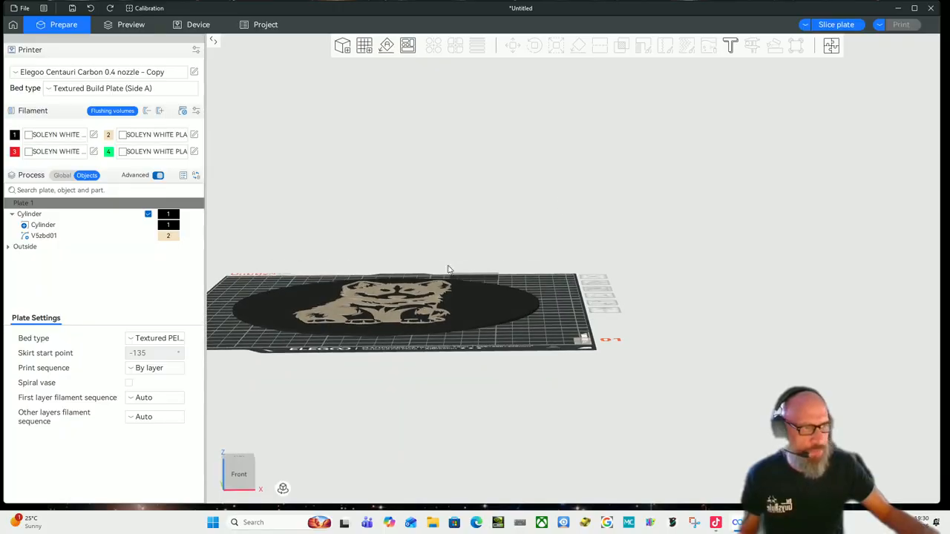
pyautogui.scroll(2, 389, 312)
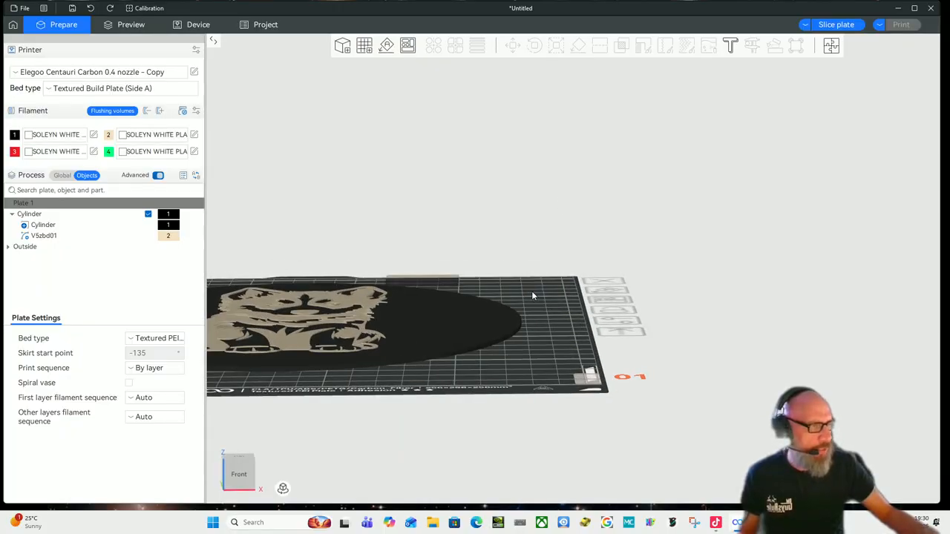
pyautogui.scroll(-3, 532, 290)
pyautogui.press('1')
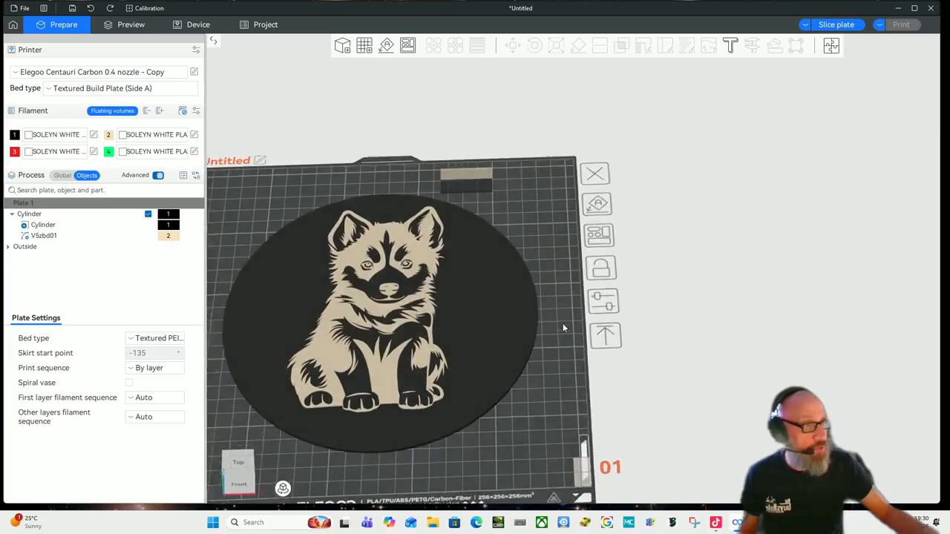
pyautogui.click(810, 25)
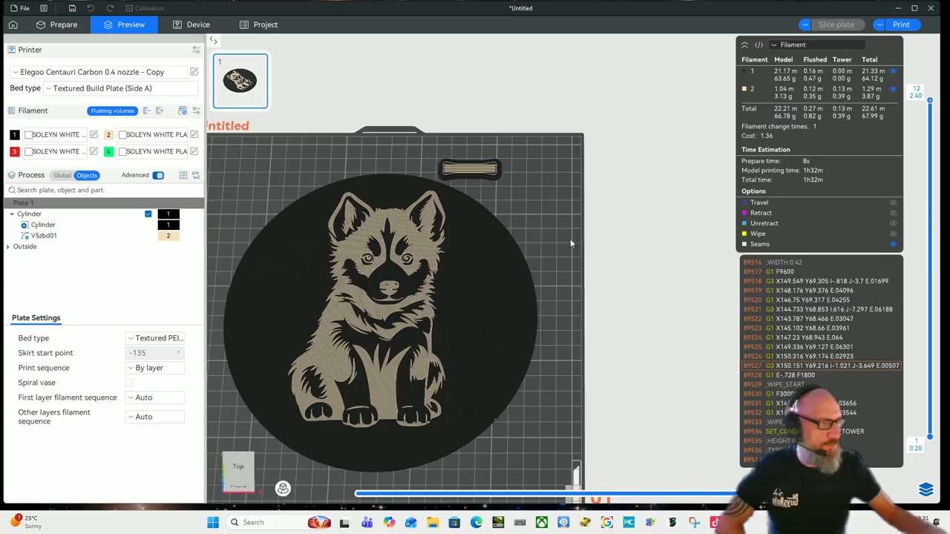
# Step: Examine the sliced preview from above and at a low front angle, checking the raised husky layers on the disc
pyautogui.moveTo(571, 242); pyautogui.dragTo(630, 209, button='right')
pyautogui.moveTo(630, 210); pyautogui.dragTo(627, 199)
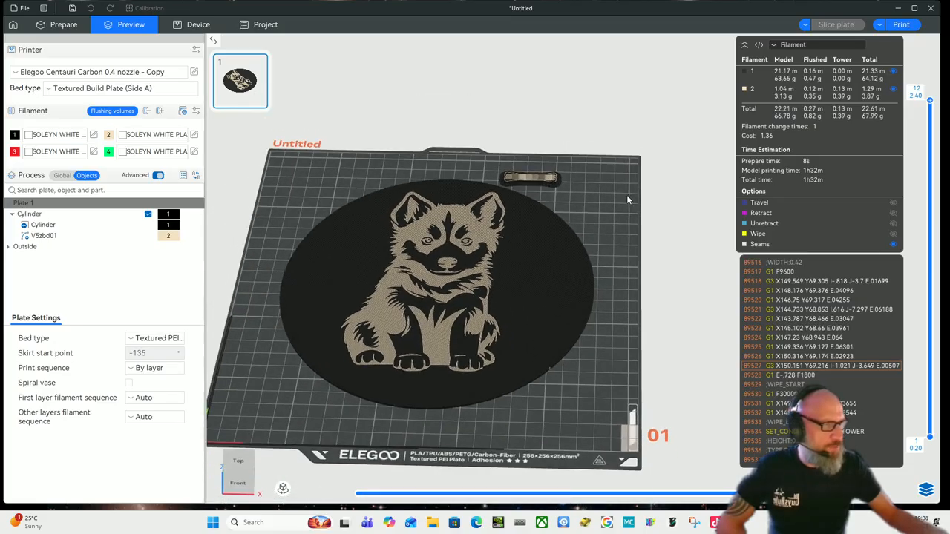
pyautogui.scroll(3, 502, 273)
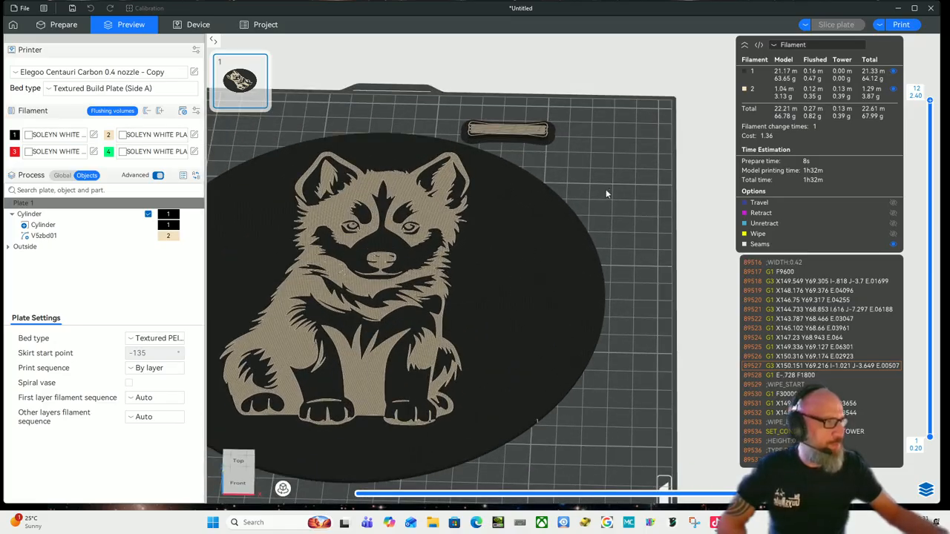
pyautogui.scroll(-2, 605, 194)
pyautogui.moveTo(681, 124); pyautogui.dragTo(678, 98)
pyautogui.scroll(5, 520, 229)
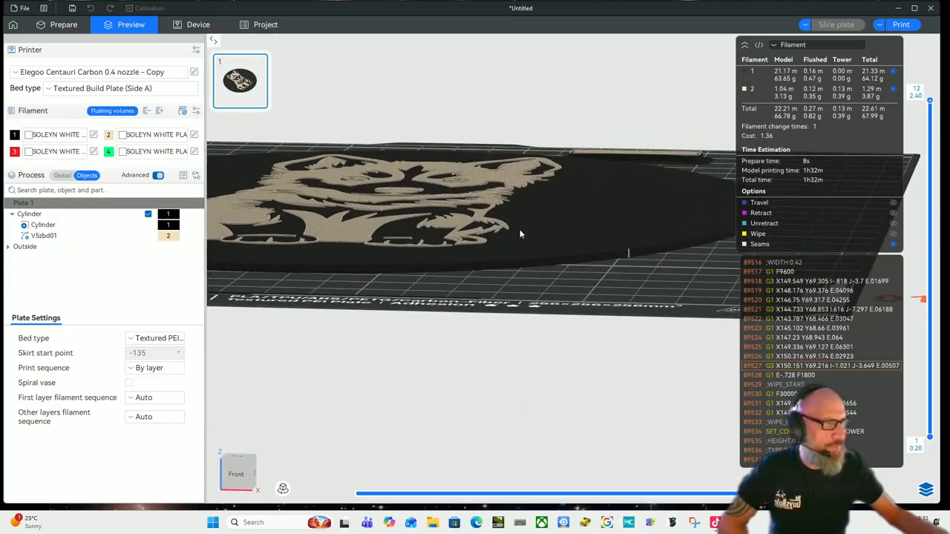
pyautogui.moveTo(486, 184); pyautogui.dragTo(516, 213)
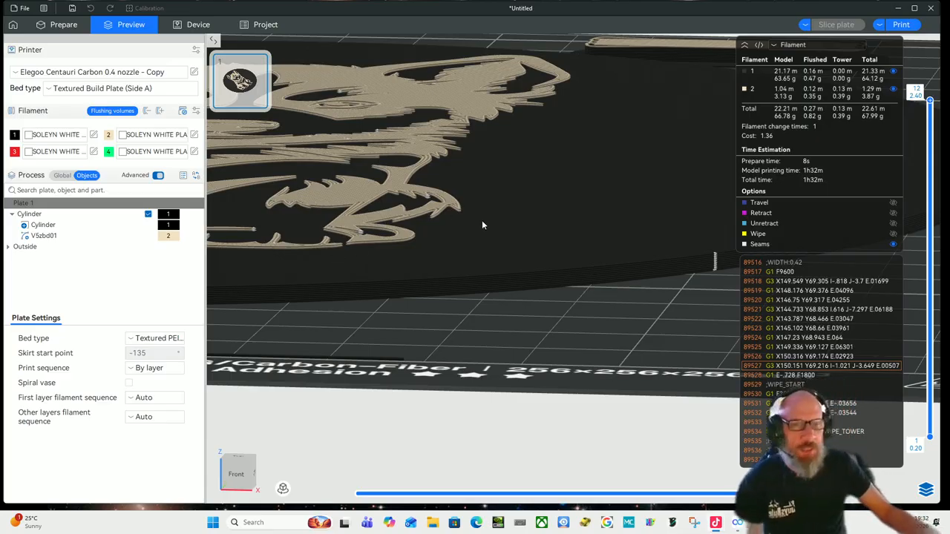
# Step: Examine the sliced husky's relief and surface on the disc from low, close-up and top angles
pyautogui.moveTo(481, 220); pyautogui.dragTo(488, 229)
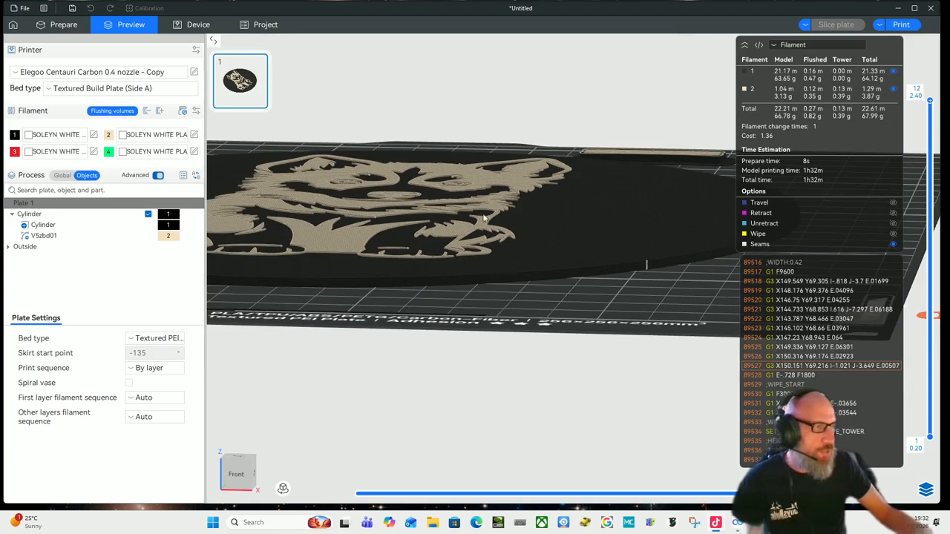
pyautogui.moveTo(561, 305); pyautogui.dragTo(558, 315)
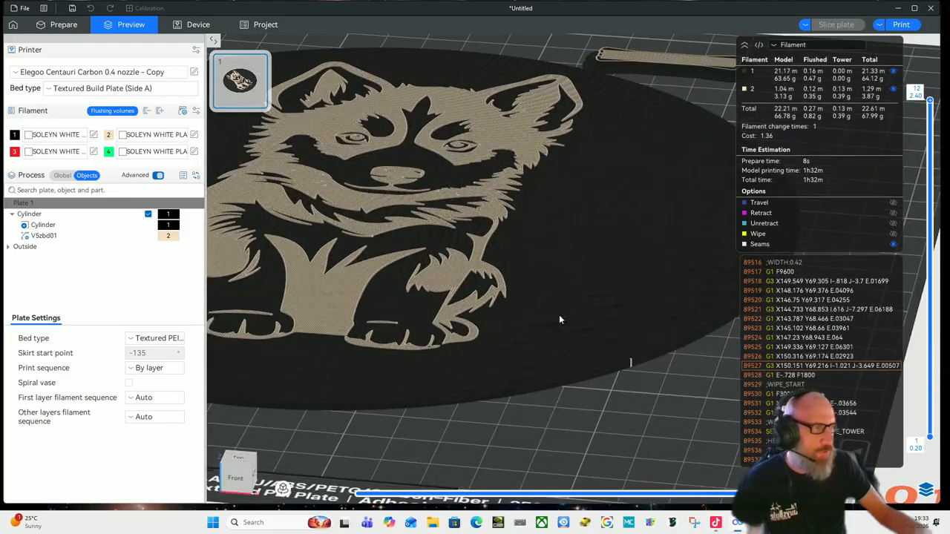
pyautogui.scroll(3, 445, 271)
pyautogui.scroll(3, 445, 272)
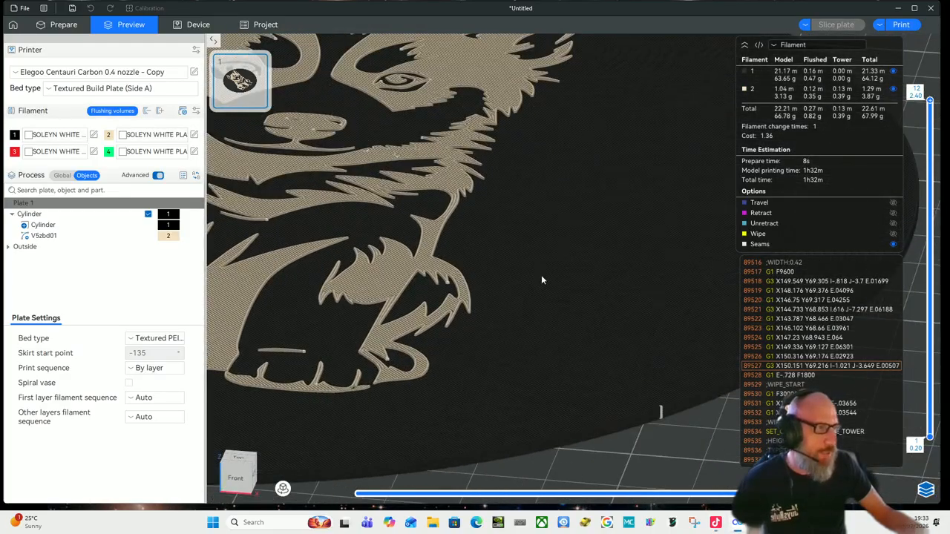
pyautogui.moveTo(541, 274); pyautogui.dragTo(518, 206)
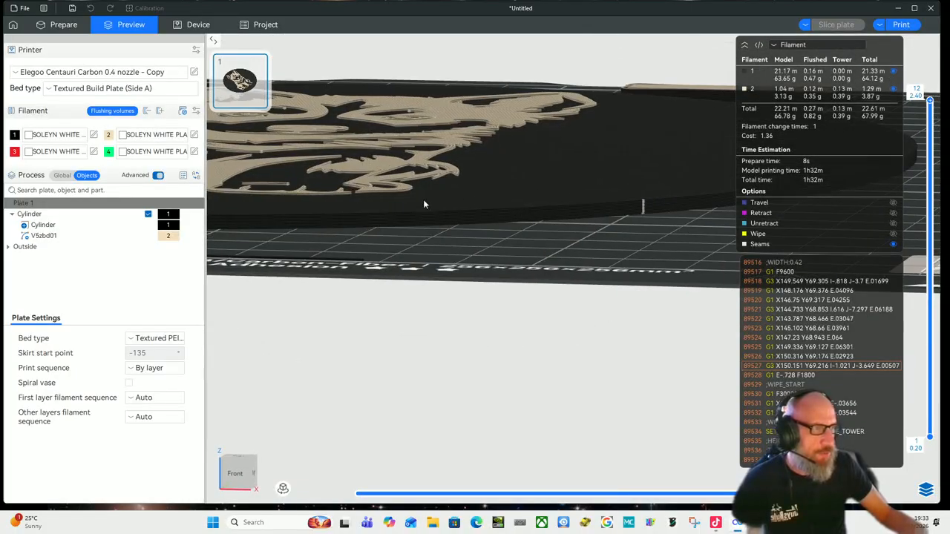
pyautogui.moveTo(447, 132); pyautogui.dragTo(462, 296)
pyautogui.scroll(2, 463, 286)
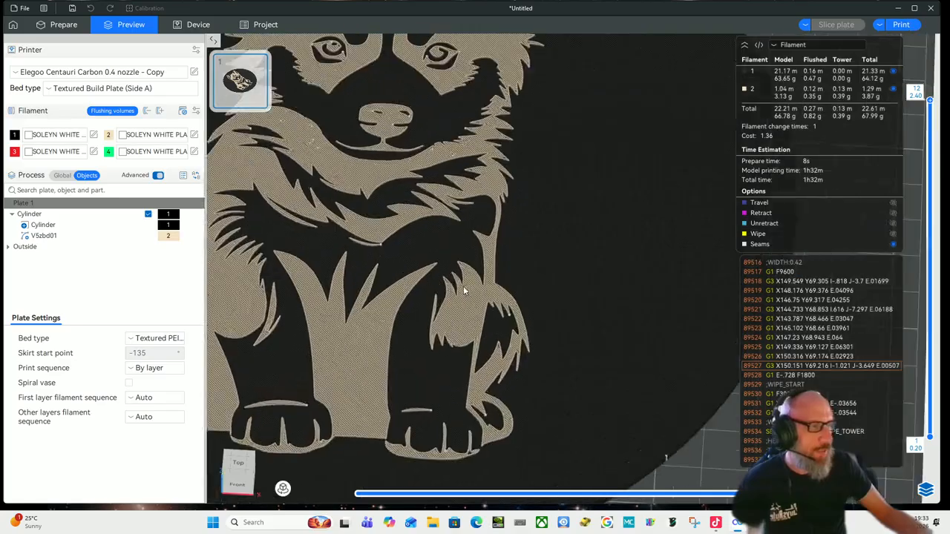
pyautogui.scroll(-5, 464, 284)
pyautogui.scroll(1, 477, 304)
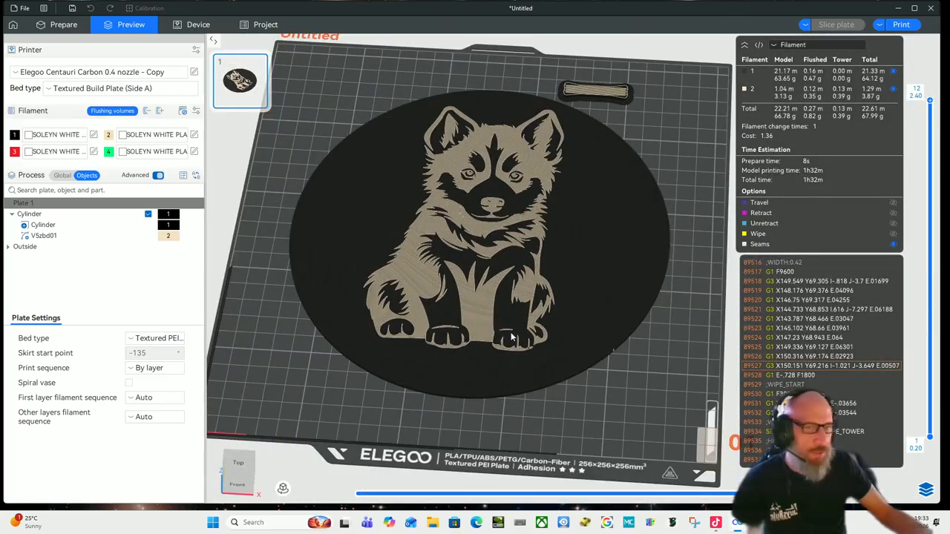
pyautogui.moveTo(634, 377); pyautogui.dragTo(640, 382)
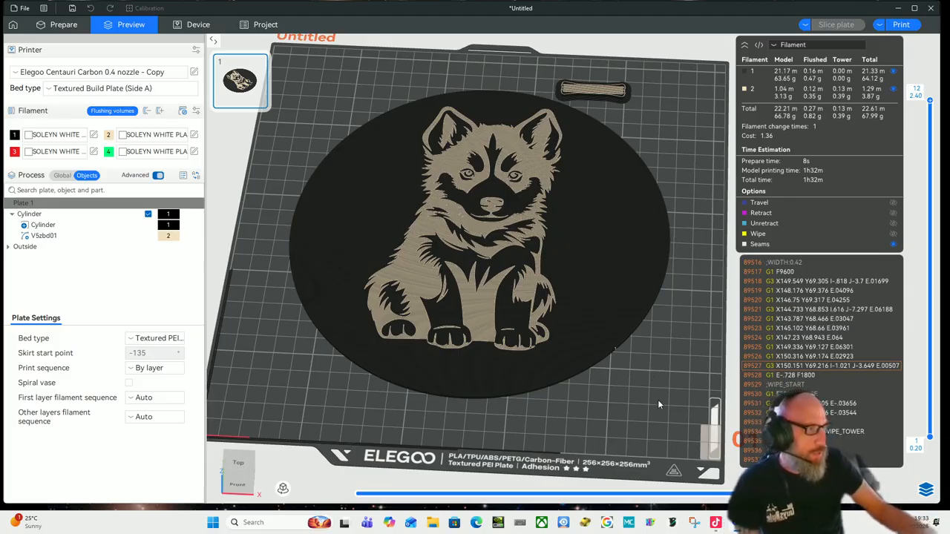
pyautogui.moveTo(653, 399); pyautogui.dragTo(654, 403)
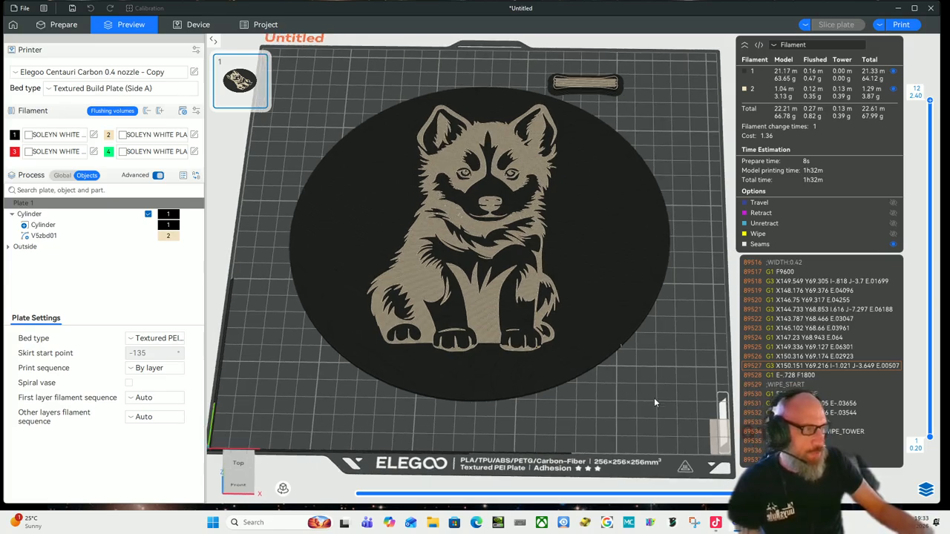
# Step: Scale the V5zbd01 husky part up proportionally to about 103 x 165.5 mm and reslice the plate
pyautogui.click(63, 24)
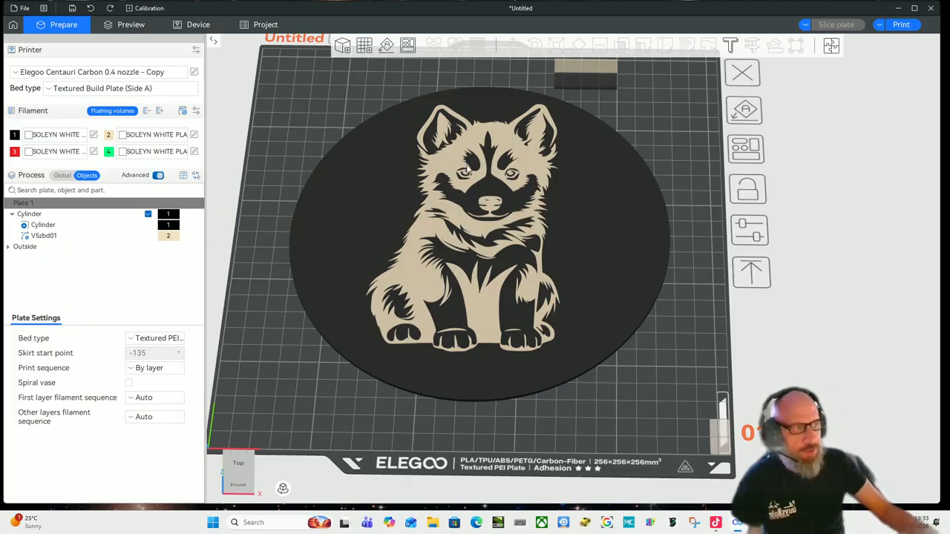
pyautogui.click(467, 171)
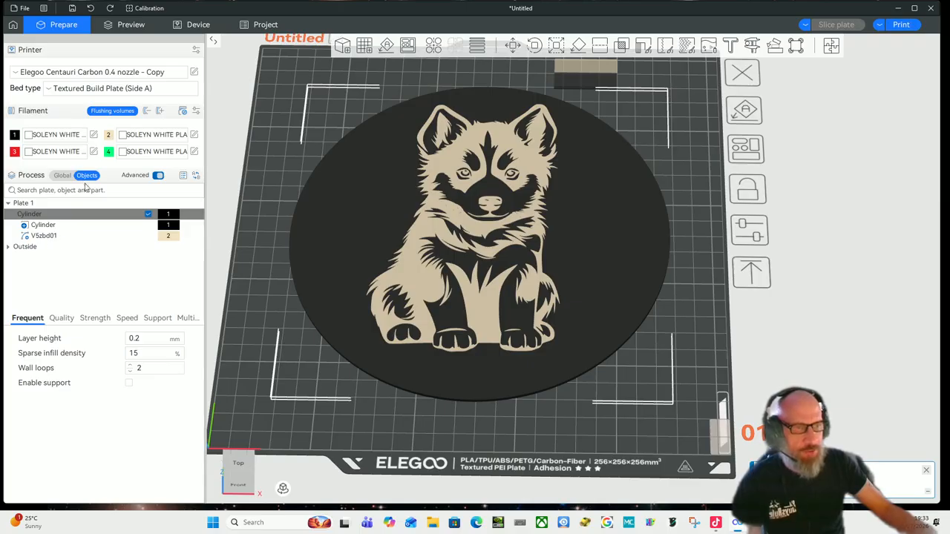
pyautogui.click(49, 237)
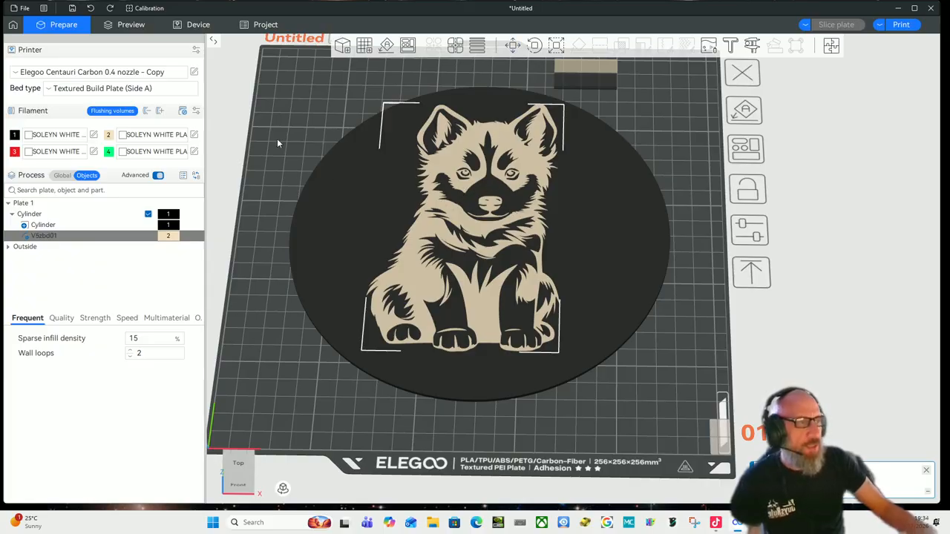
pyautogui.click(557, 46)
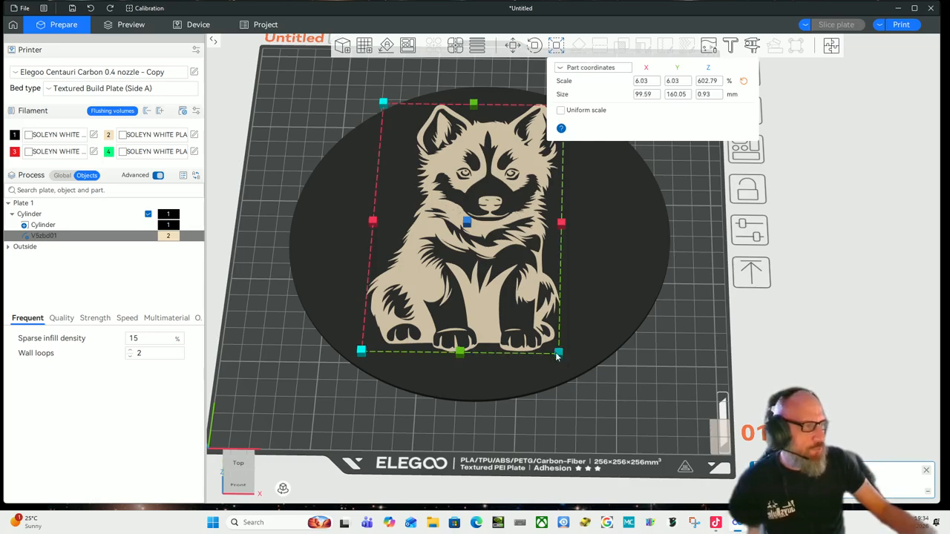
pyautogui.moveTo(560, 357); pyautogui.dragTo(564, 361)
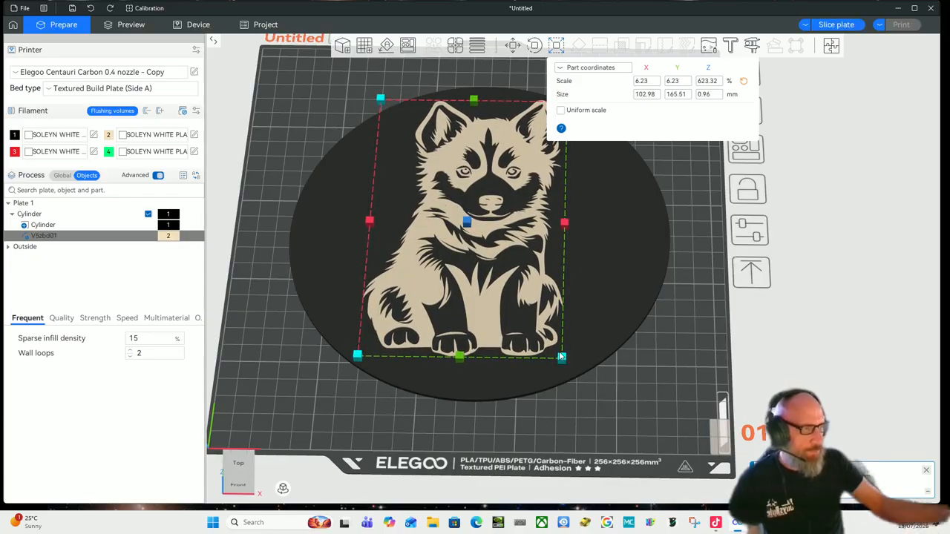
pyautogui.click(645, 400)
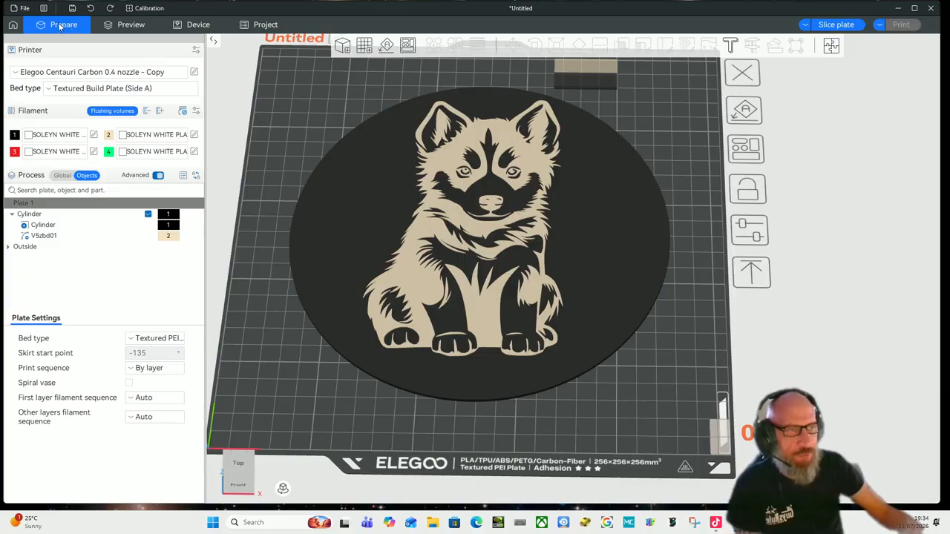
pyautogui.click(126, 25)
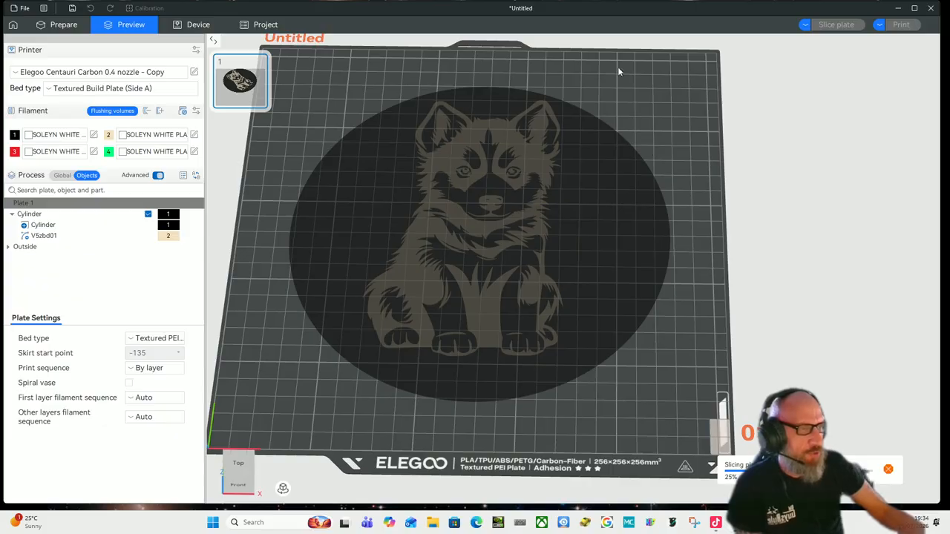
pyautogui.click(74, 28)
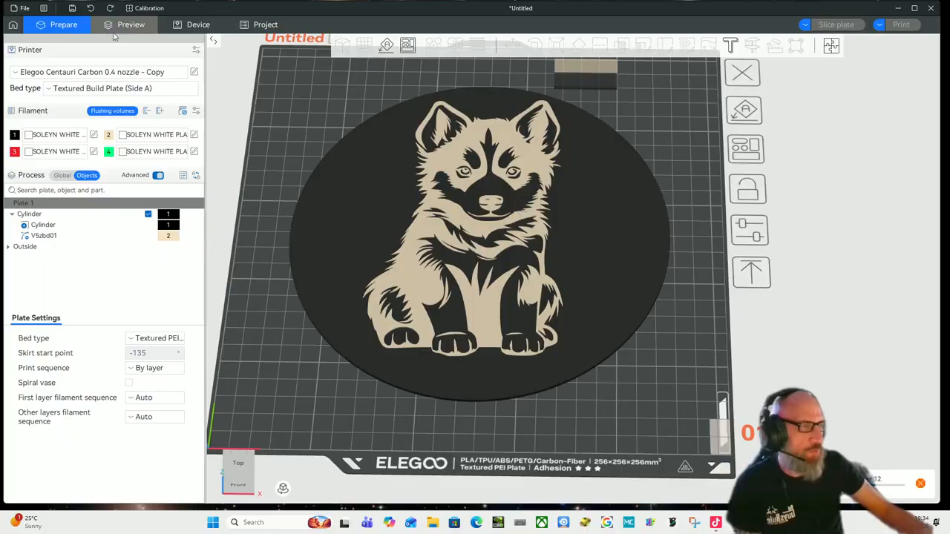
# Step: Add a cylinder as a negative part to the disc object and accept per-object setting mode
pyautogui.click(595, 230)
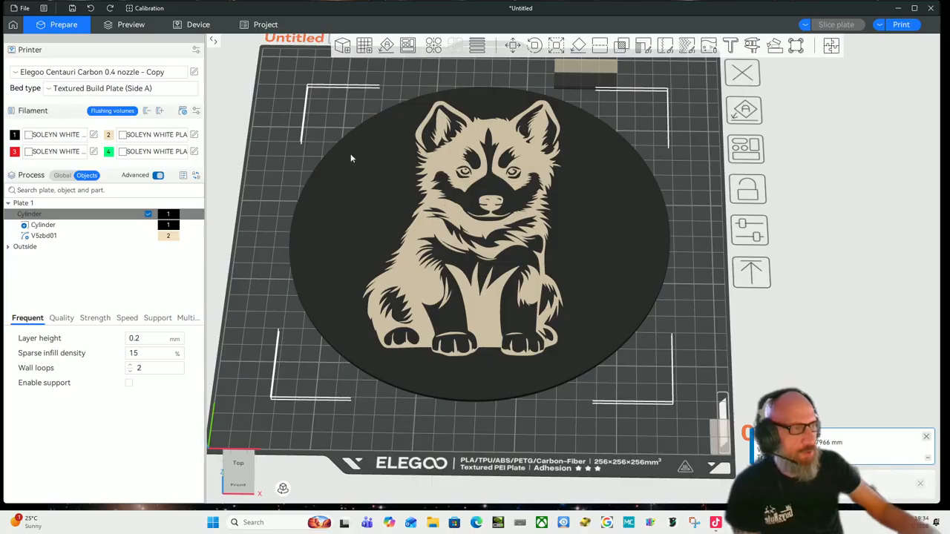
pyautogui.rightClick(578, 229)
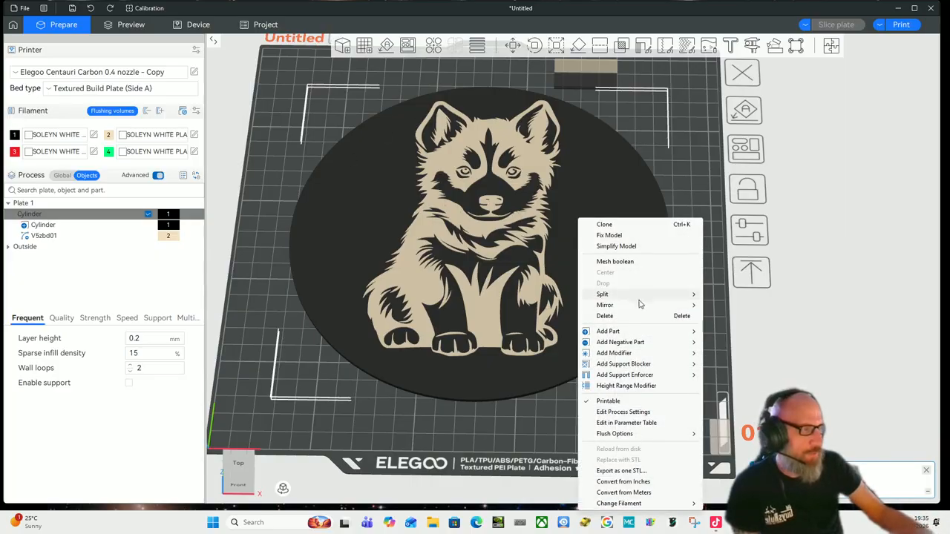
pyautogui.moveTo(605, 346)
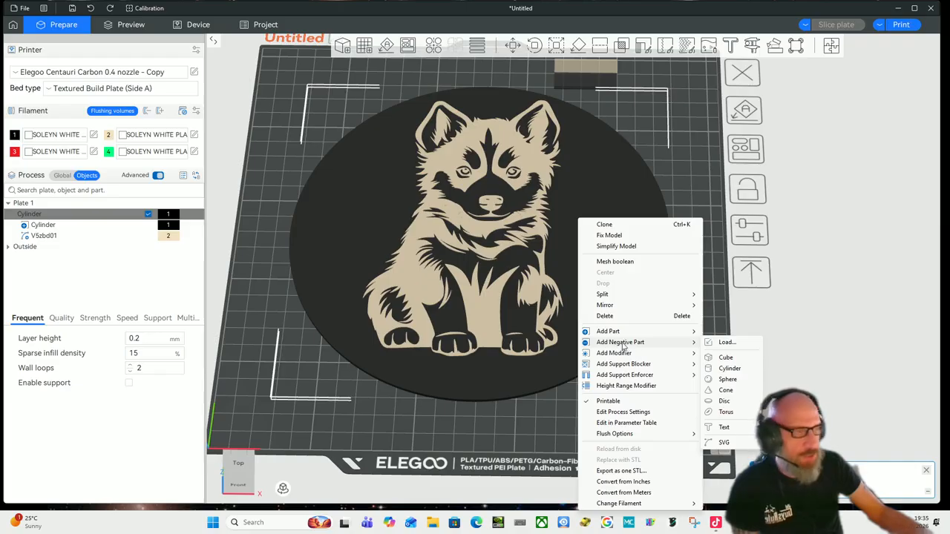
pyautogui.click(730, 368)
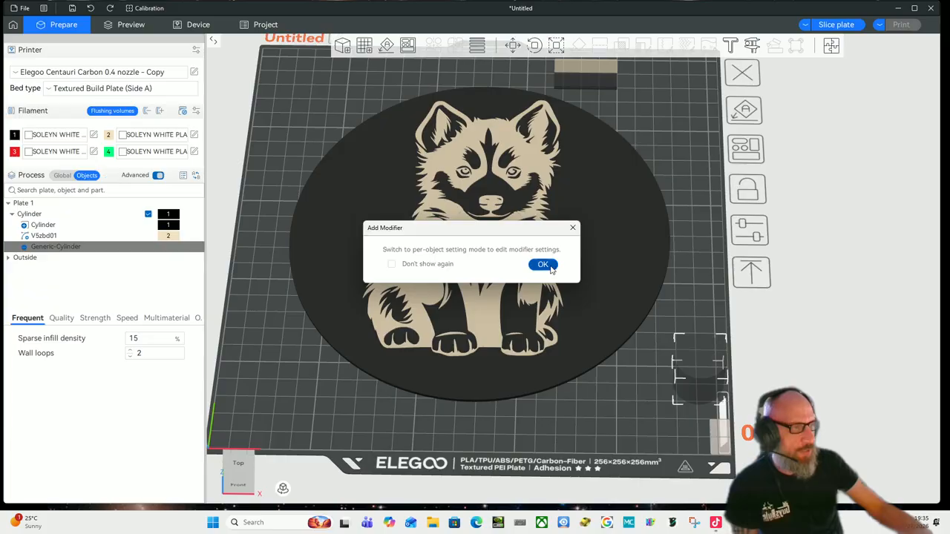
pyautogui.click(547, 266)
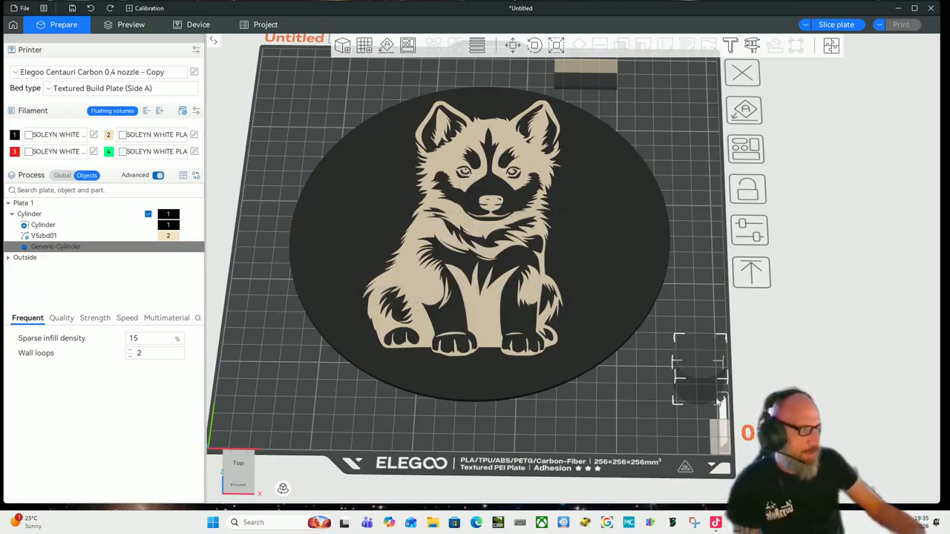
# Step: Set the negative cylinder's size to 9 x 9 x 25 mm and deselect it
pyautogui.scroll(2, 561, 270)
pyautogui.moveTo(655, 424); pyautogui.dragTo(500, 340, button='right')
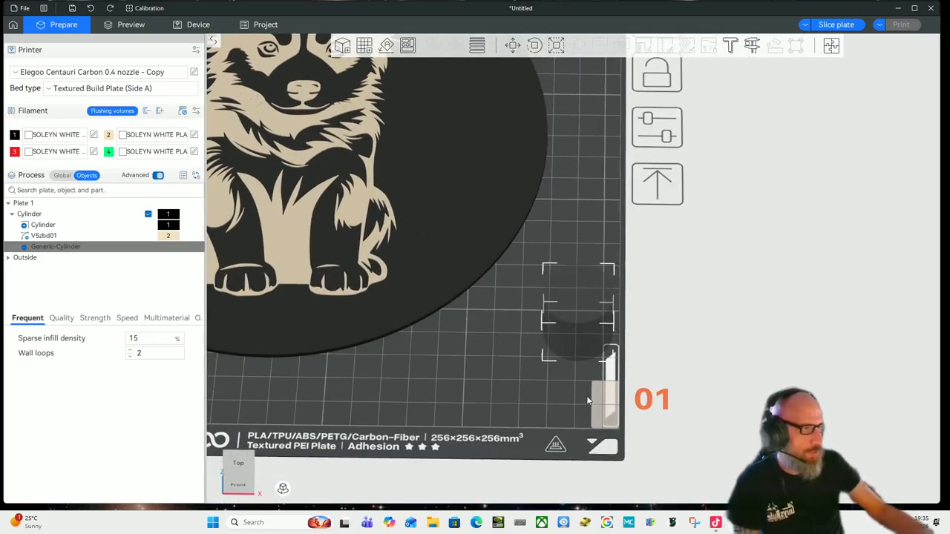
pyautogui.moveTo(589, 399); pyautogui.dragTo(586, 382)
pyautogui.scroll(3, 588, 345)
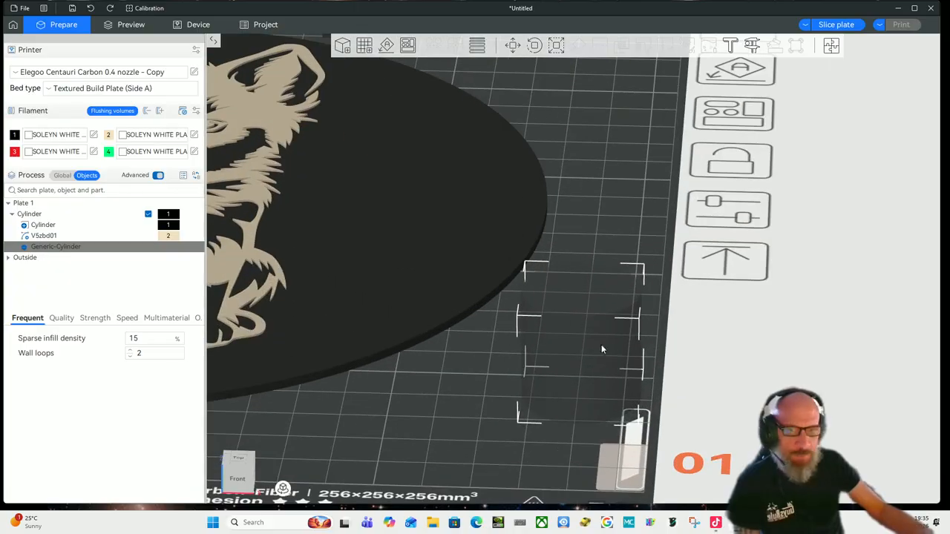
pyautogui.scroll(-5, 602, 348)
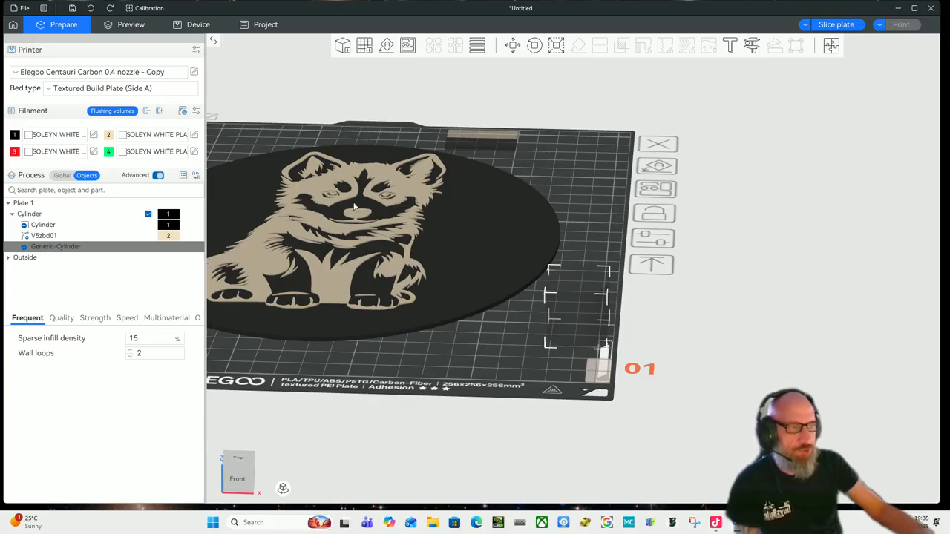
pyautogui.scroll(4, 495, 340)
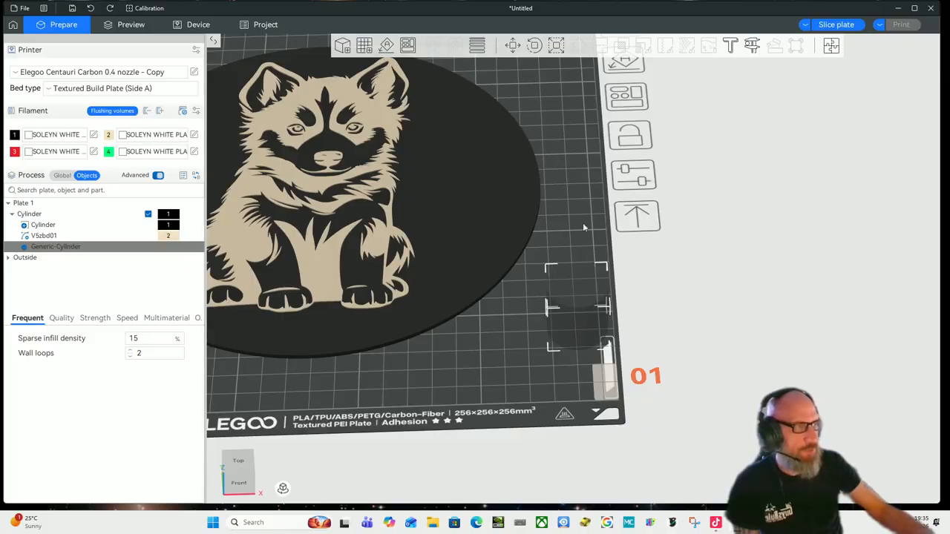
pyautogui.click(558, 46)
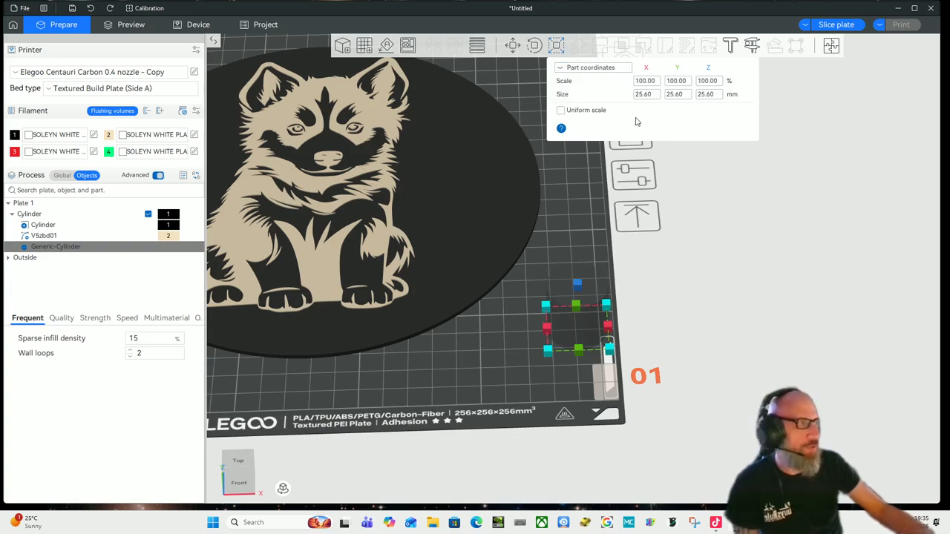
pyautogui.click(653, 95)
pyautogui.press('BackSpace')
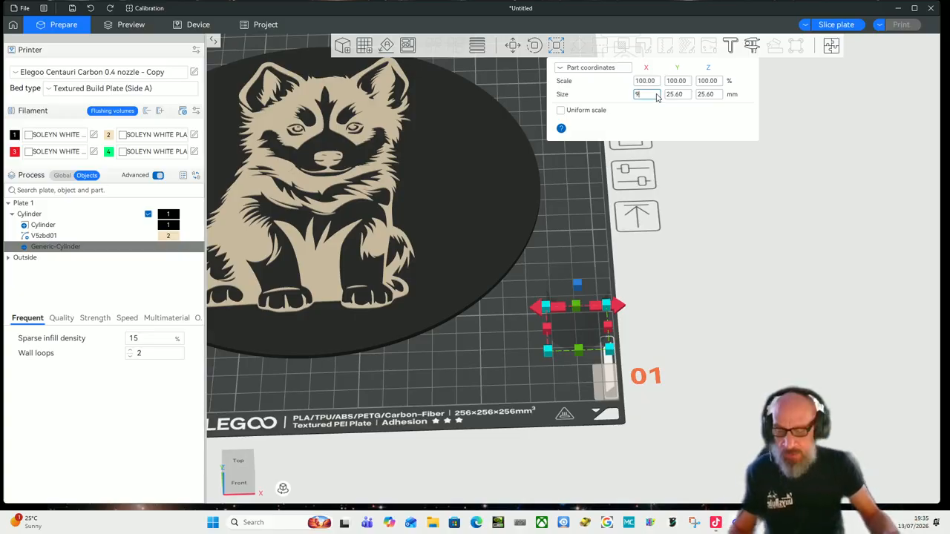
pyautogui.write('9')
pyautogui.press('Tab')
pyautogui.write('9')
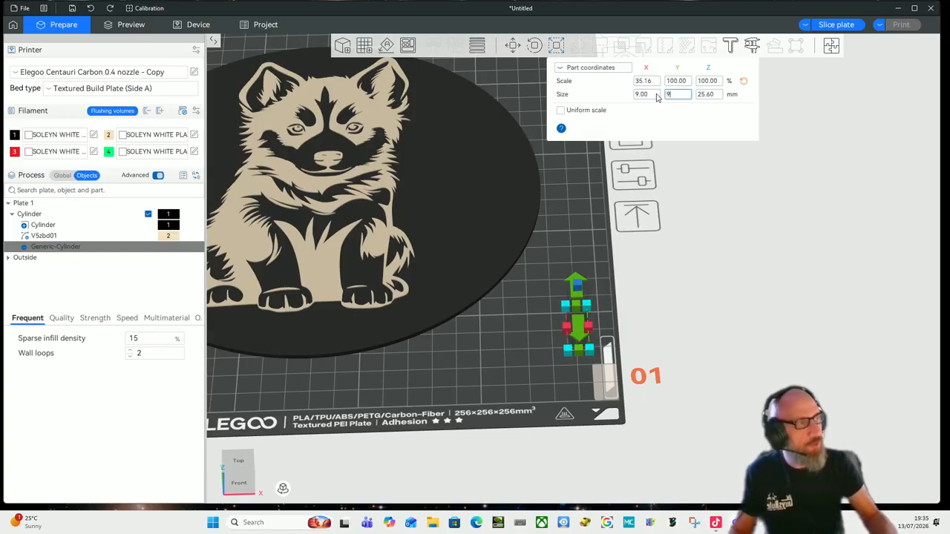
pyautogui.press('Tab')
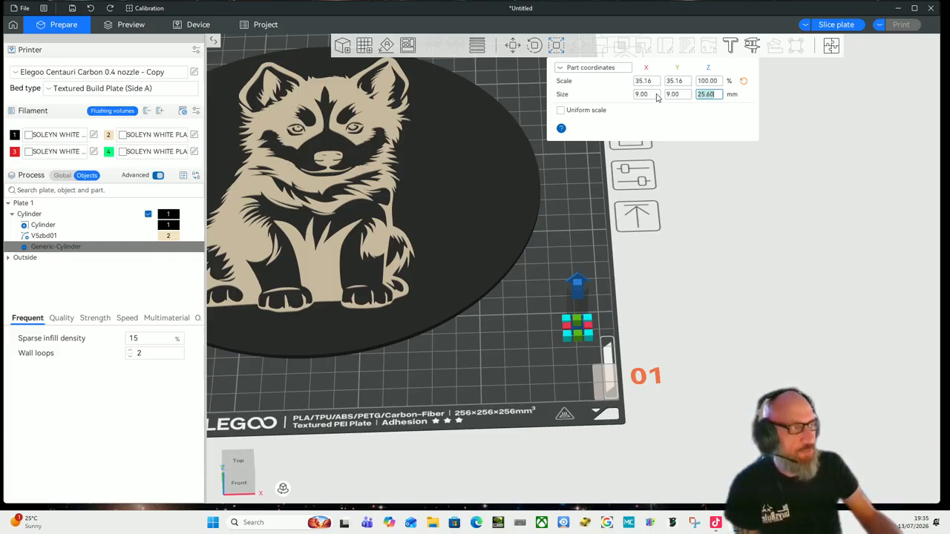
pyautogui.write('25')
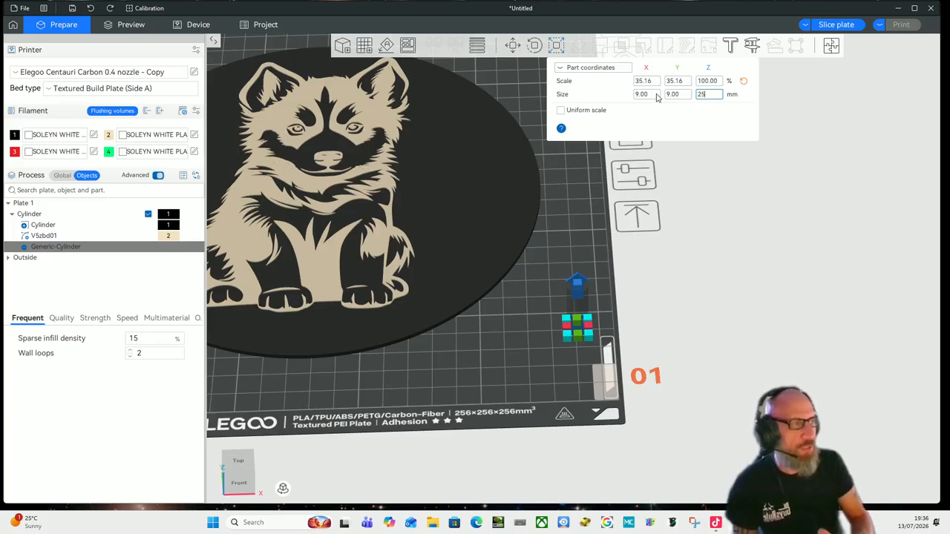
pyautogui.press('Return')
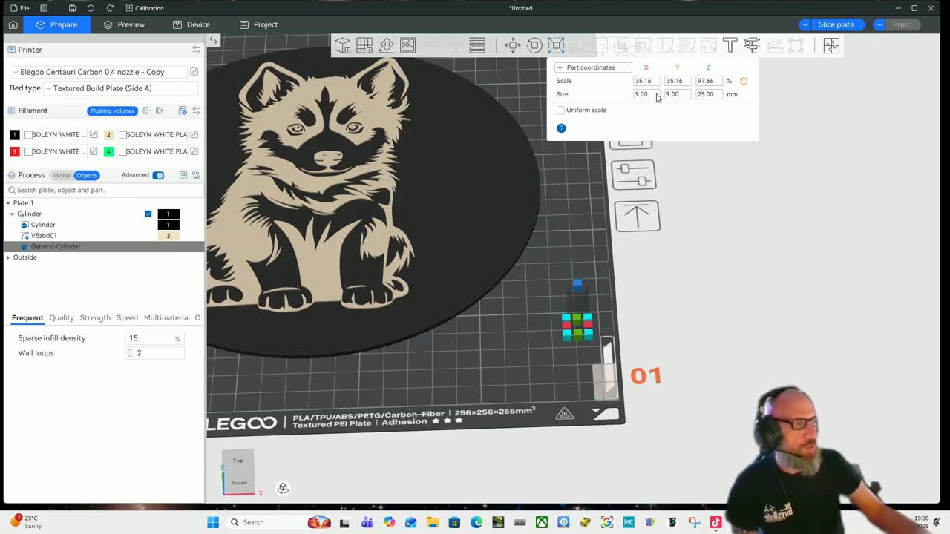
pyautogui.click(532, 343)
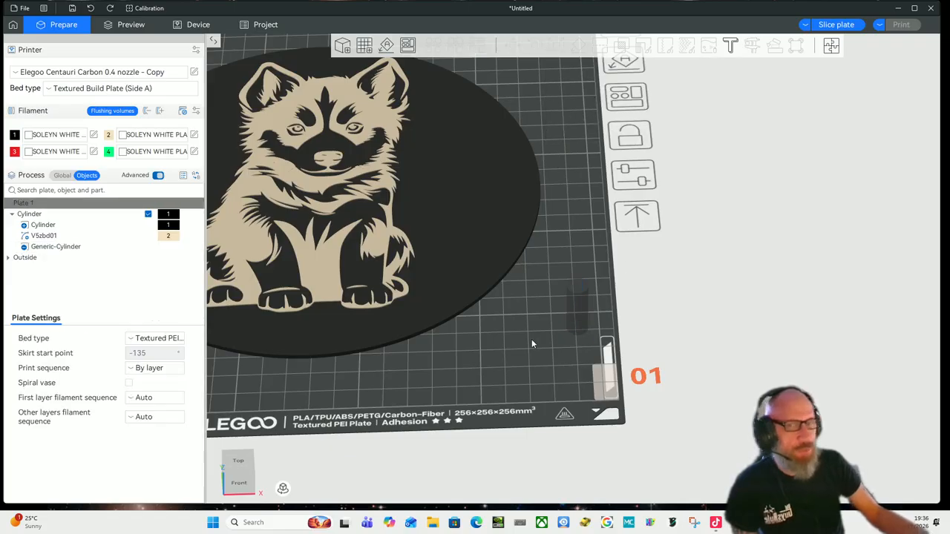
# Step: Check the resized negative cylinder beside the disc from several angles and distances
pyautogui.scroll(-5, 531, 340)
pyautogui.moveTo(531, 340); pyautogui.dragTo(512, 339)
pyautogui.scroll(5, 532, 297)
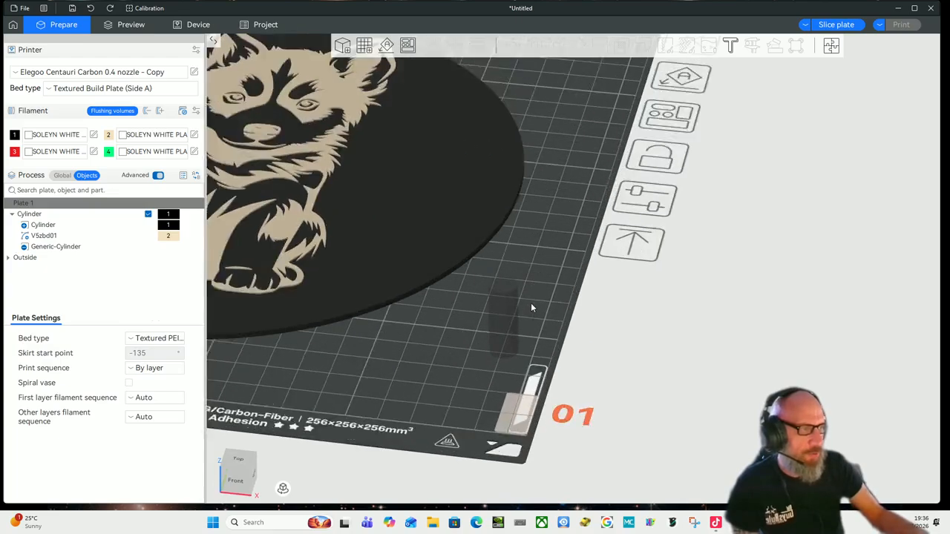
pyautogui.moveTo(481, 316); pyautogui.dragTo(556, 320)
pyautogui.scroll(-5, 545, 339)
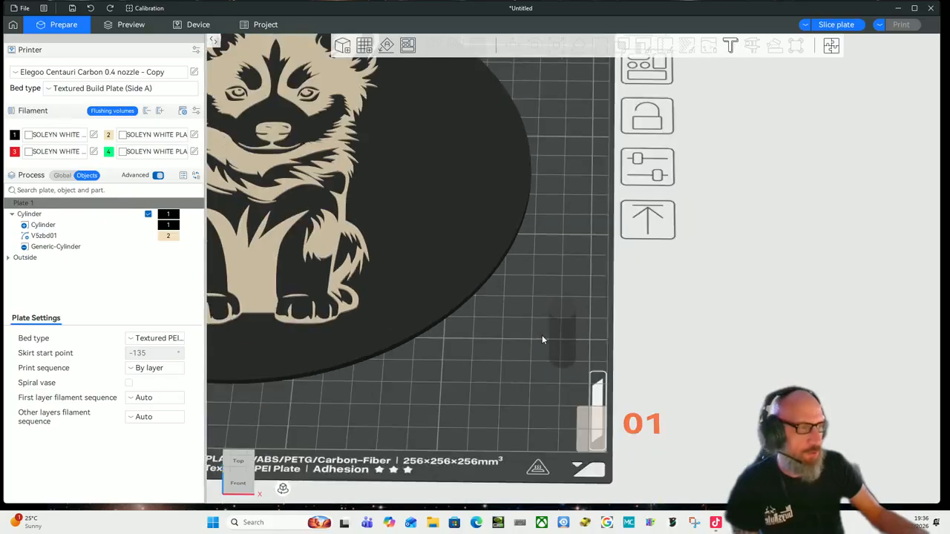
pyautogui.moveTo(545, 340); pyautogui.dragTo(592, 352, button='right')
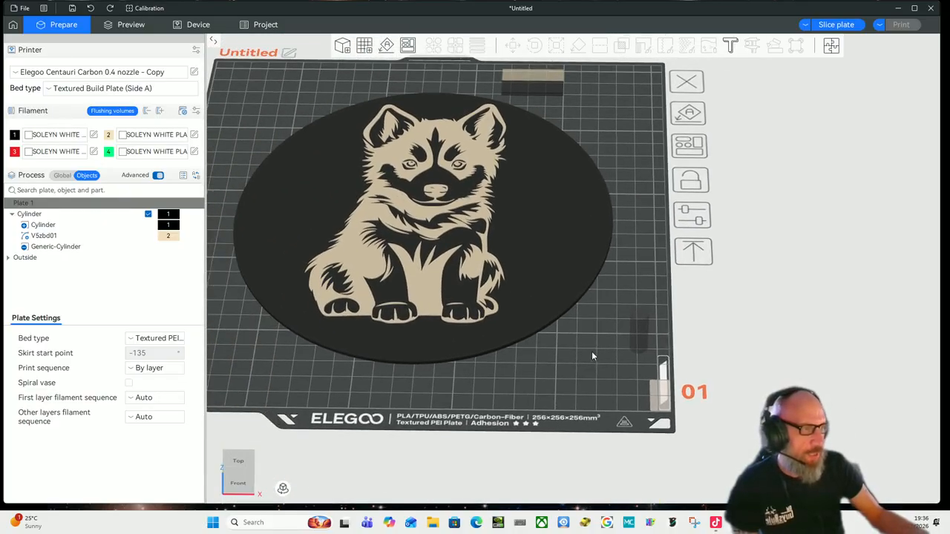
pyautogui.scroll(-1, 581, 364)
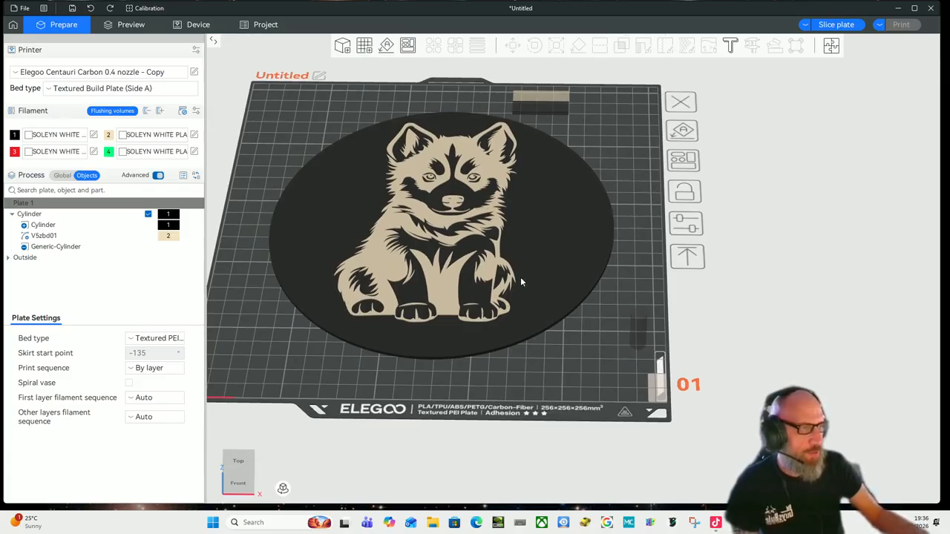
pyautogui.click(640, 326)
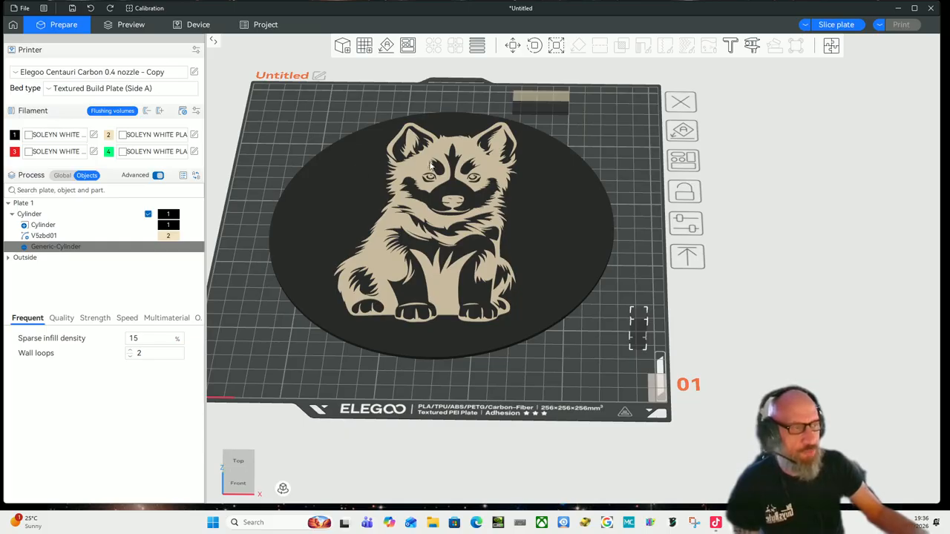
pyautogui.click(356, 198)
pyautogui.moveTo(356, 197)
pyautogui.mouseDown()
pyautogui.moveTo(343, 195)
pyautogui.moveTo(353, 195)
pyautogui.mouseUp()
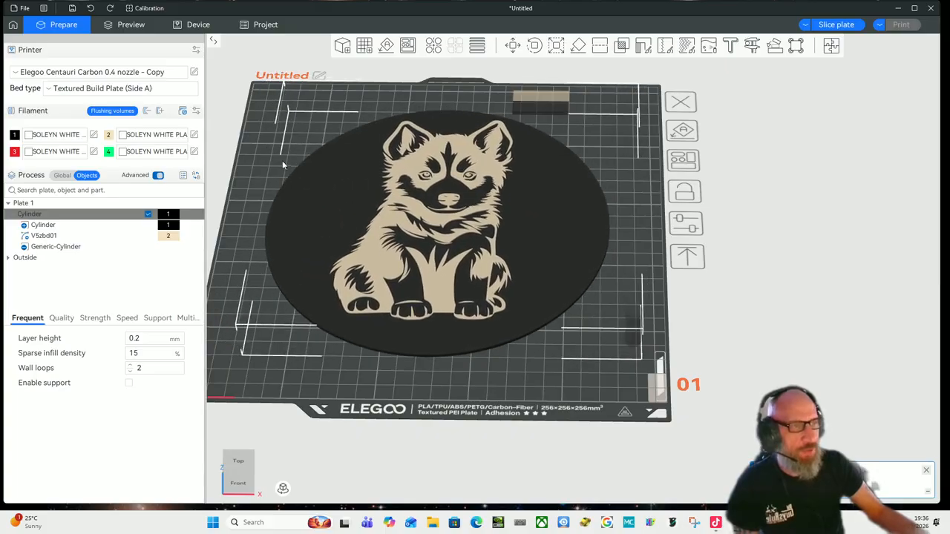
pyautogui.click(90, 8)
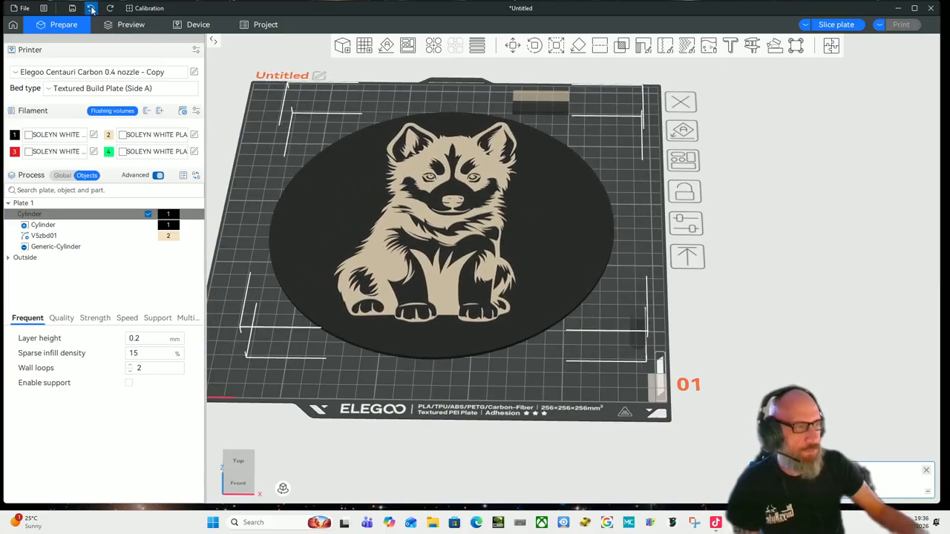
pyautogui.click(330, 387)
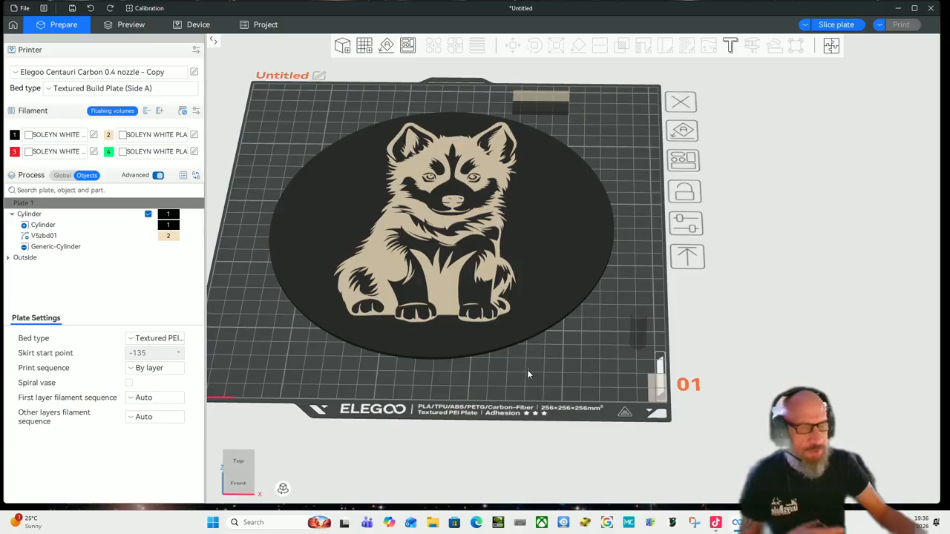
# Step: Select the negative cylinder beside the disc and center it on the disc object
pyautogui.click(640, 331)
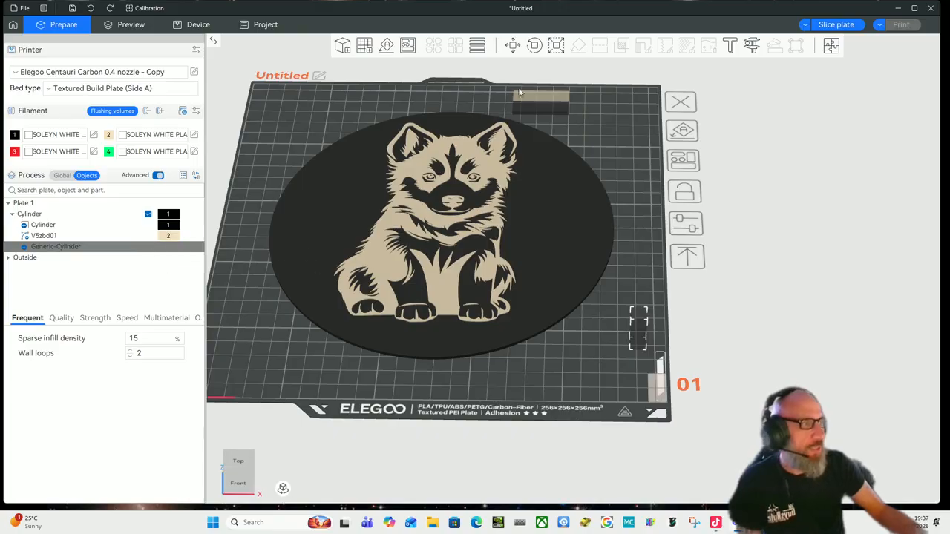
pyautogui.rightClick(638, 321)
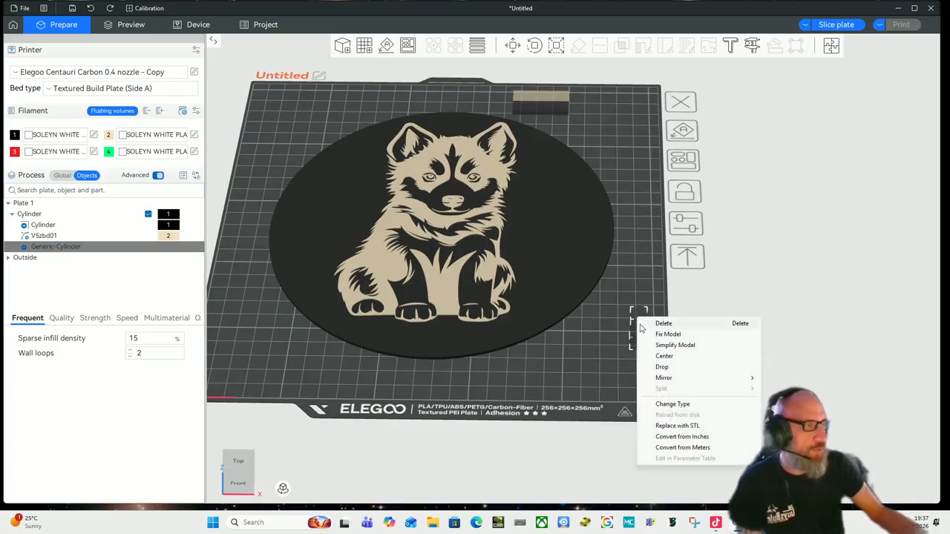
pyautogui.click(665, 357)
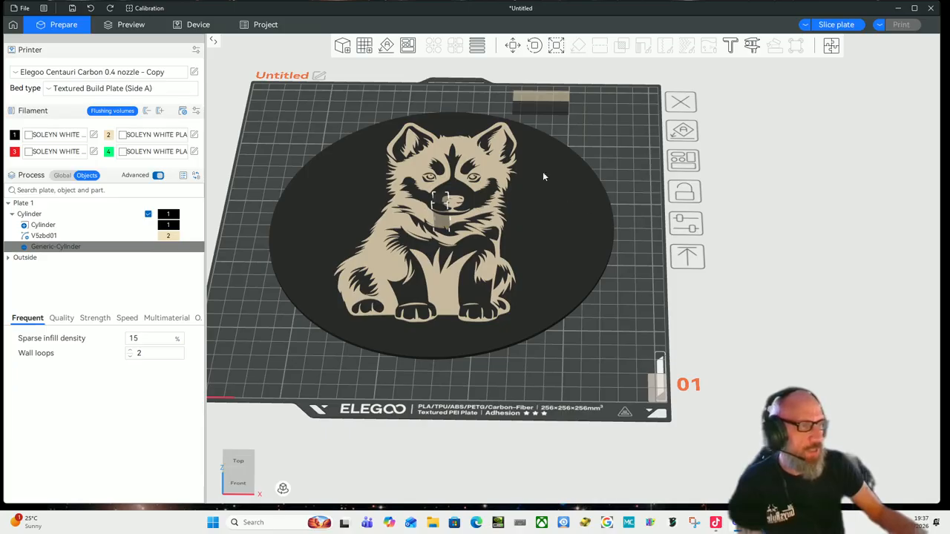
# Step: Lower the negative cylinder through the disc to about Z 0.25 mm in object coordinates, then deselect it
pyautogui.scroll(3, 542, 176)
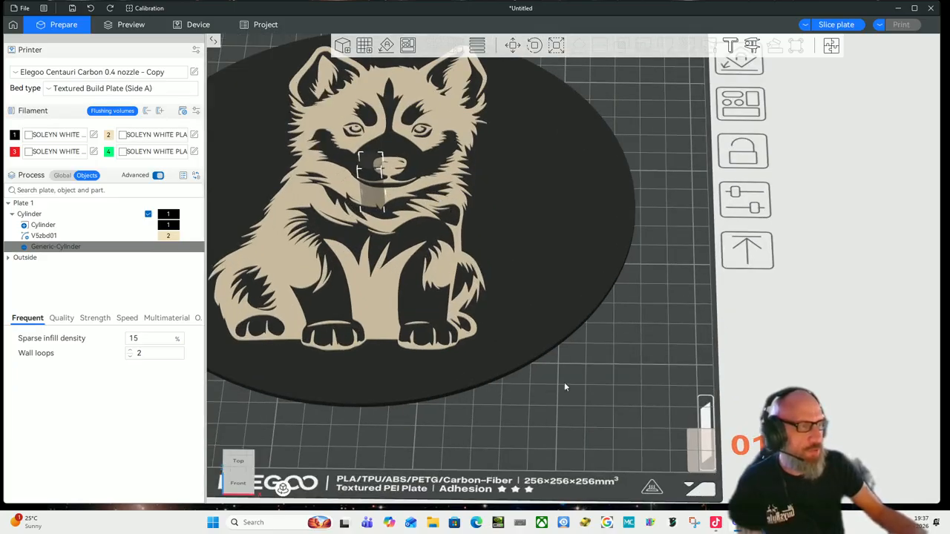
pyautogui.moveTo(608, 395); pyautogui.dragTo(611, 371)
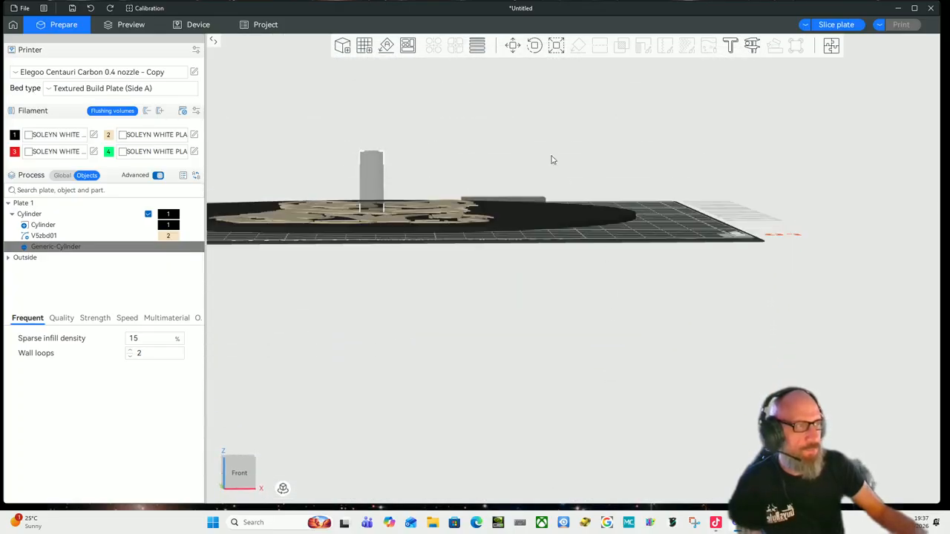
pyautogui.click(513, 47)
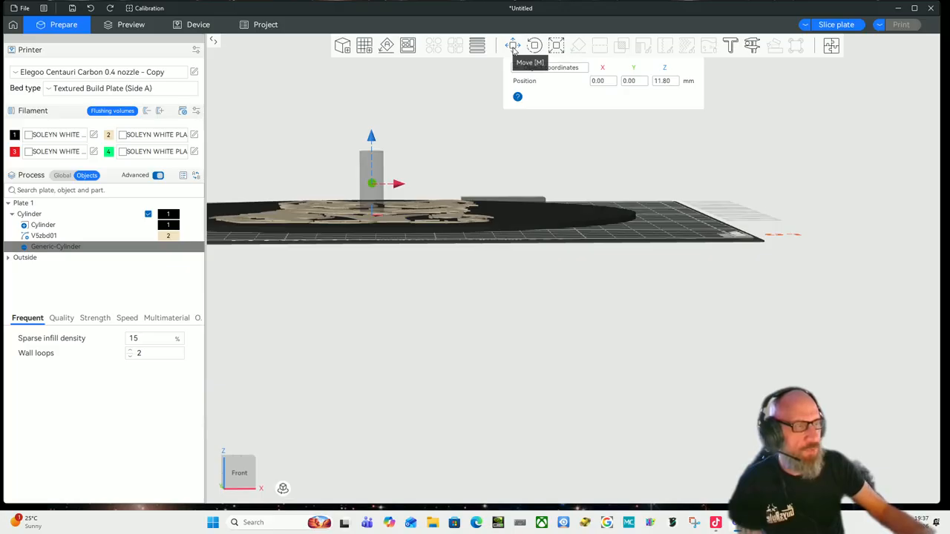
pyautogui.moveTo(371, 139); pyautogui.dragTo(377, 186)
pyautogui.moveTo(471, 307); pyautogui.dragTo(470, 310)
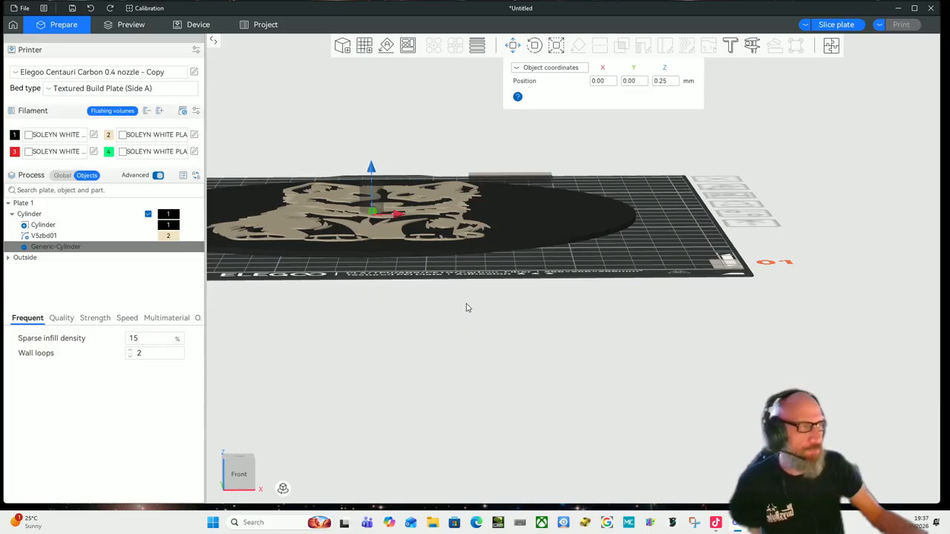
pyautogui.click(681, 225)
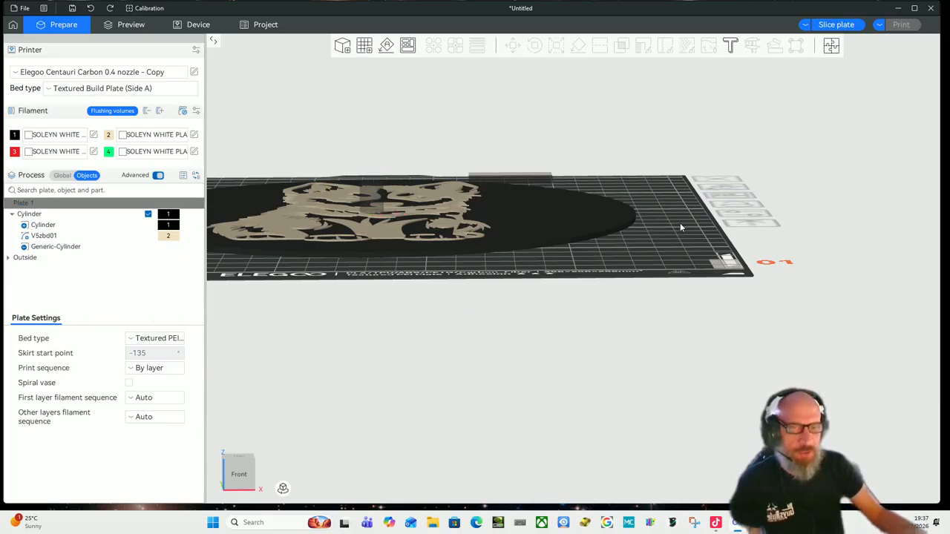
# Step: Slice the plate and inspect the centre hole and the prime tower in the sliced result
pyautogui.moveTo(680, 223); pyautogui.dragTo(677, 232)
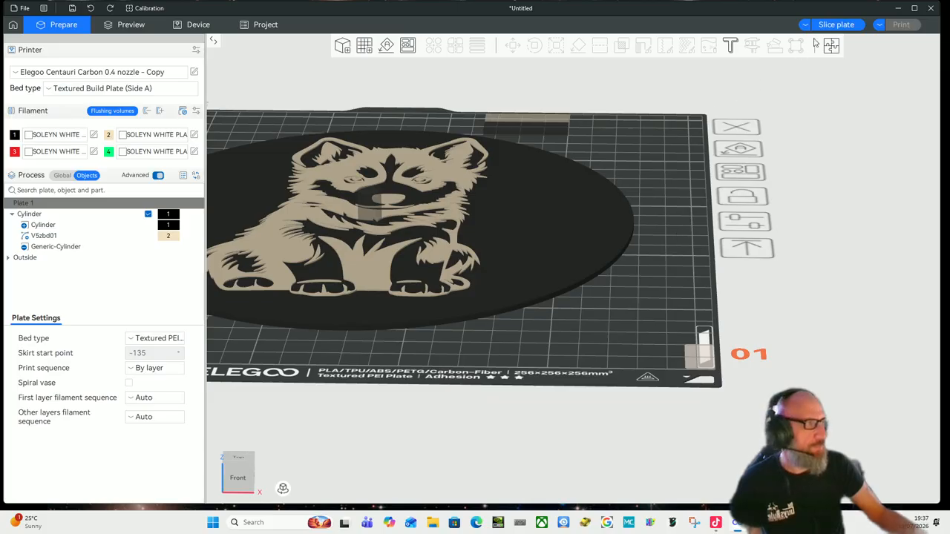
pyautogui.click(832, 26)
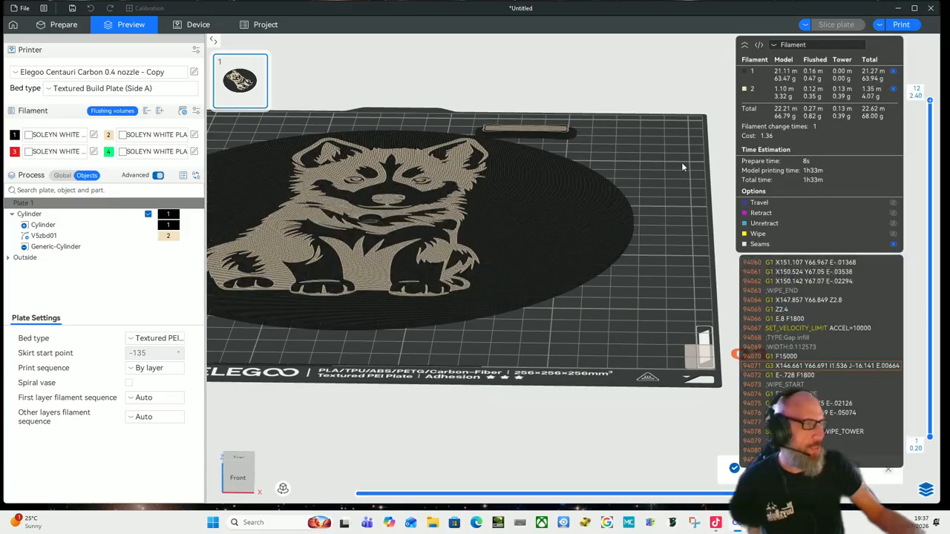
pyautogui.press('0')
pyautogui.press('1')
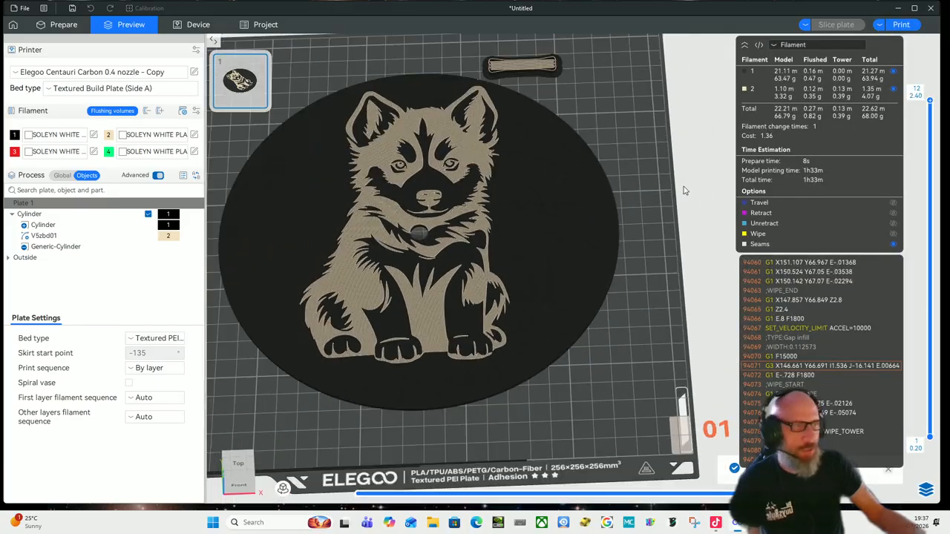
pyautogui.scroll(3, 415, 236)
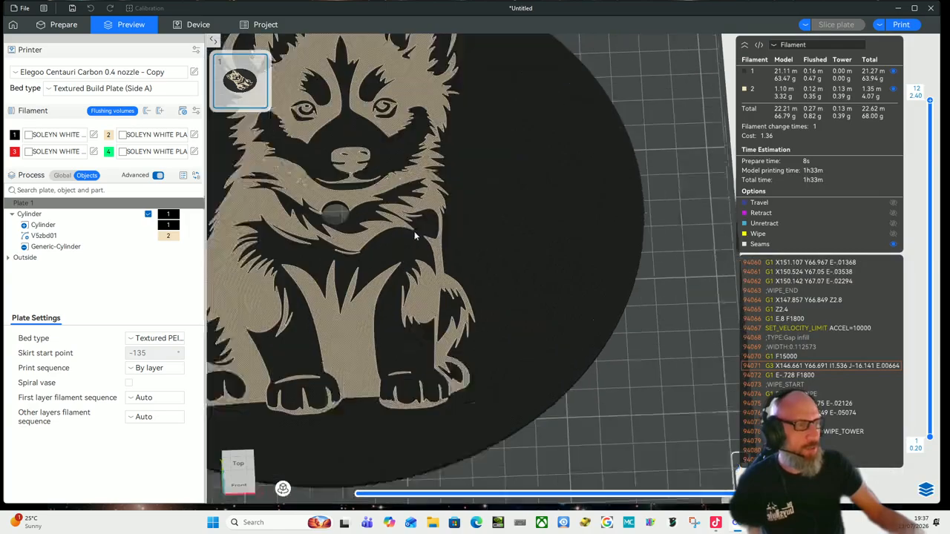
pyautogui.scroll(2, 415, 236)
pyautogui.scroll(-1, 653, 310)
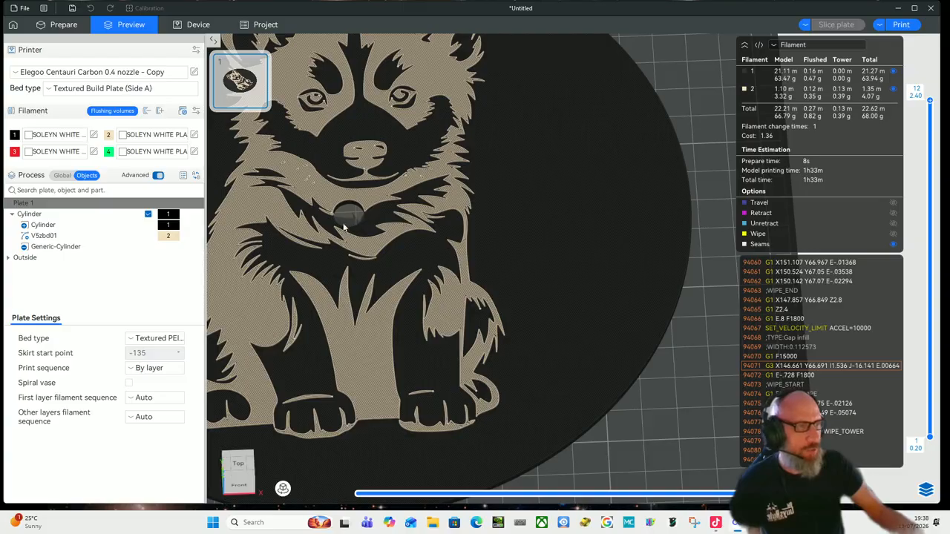
pyautogui.scroll(-5, 347, 222)
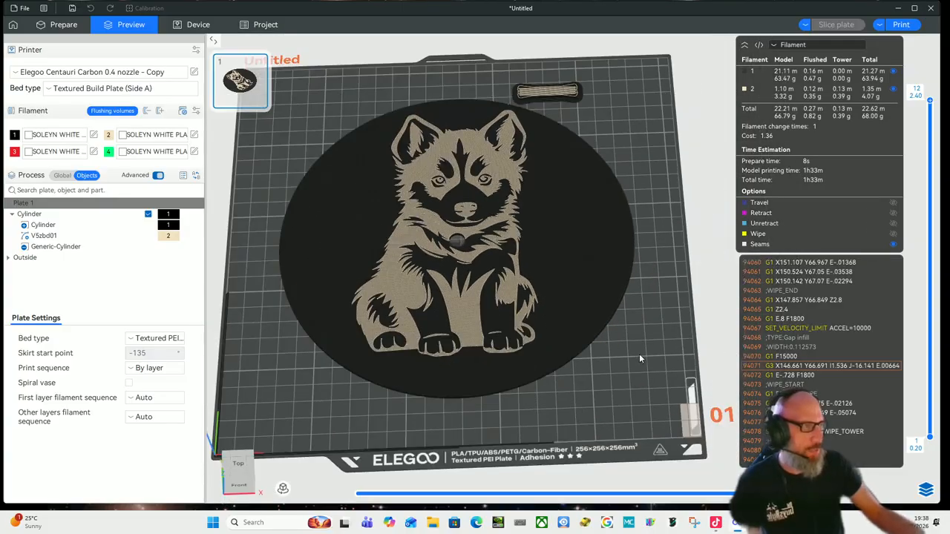
pyautogui.moveTo(639, 354); pyautogui.dragTo(607, 215)
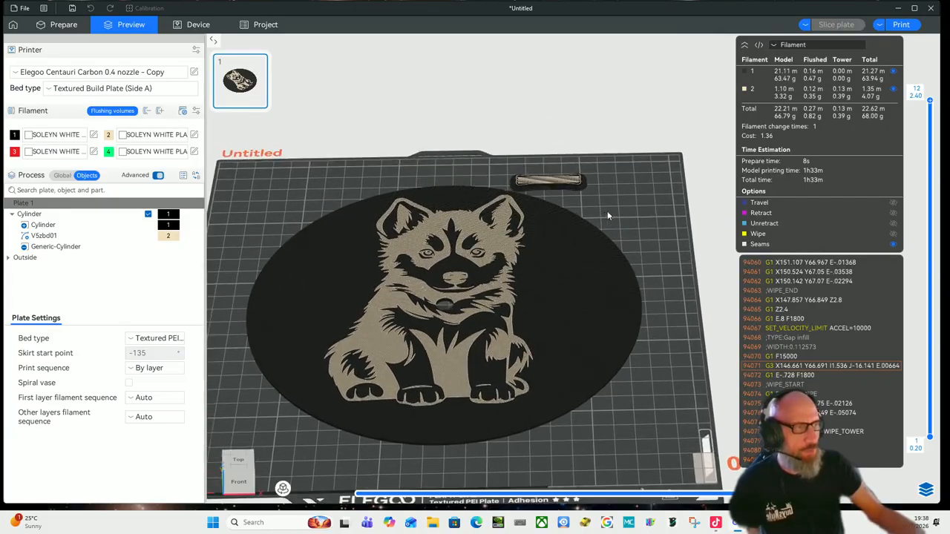
pyautogui.scroll(2, 579, 191)
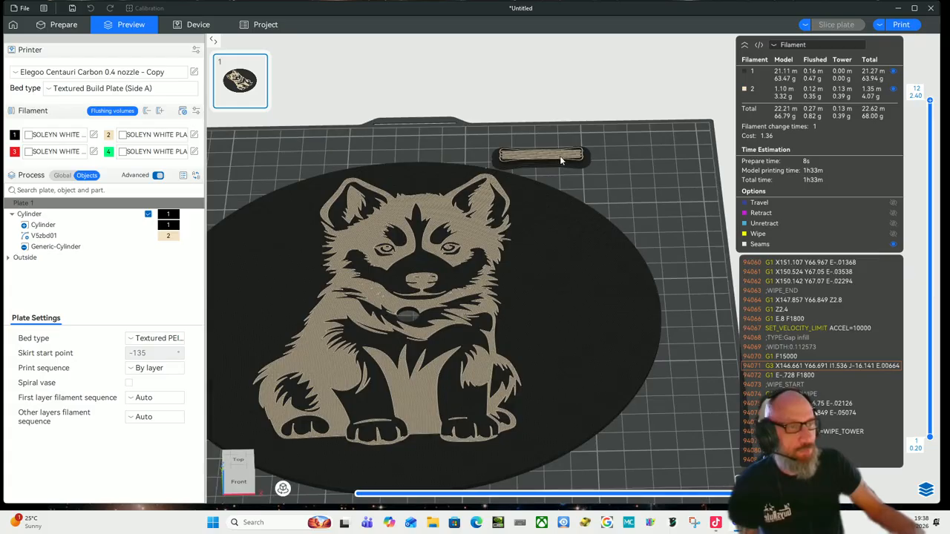
# Step: Switch the process settings to global scope and look over the sliced husky disc from above
pyautogui.click(62, 176)
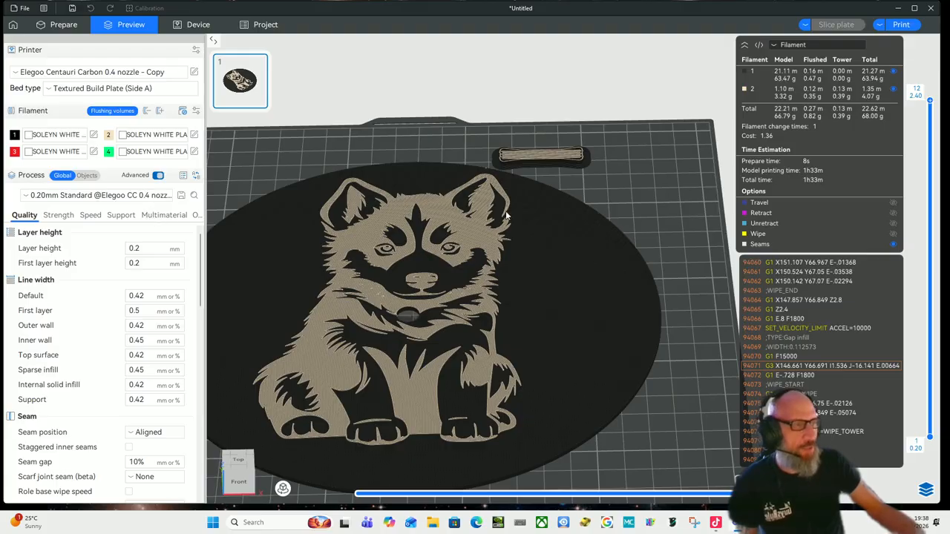
pyautogui.scroll(-2, 507, 216)
pyautogui.moveTo(646, 210); pyautogui.dragTo(645, 231)
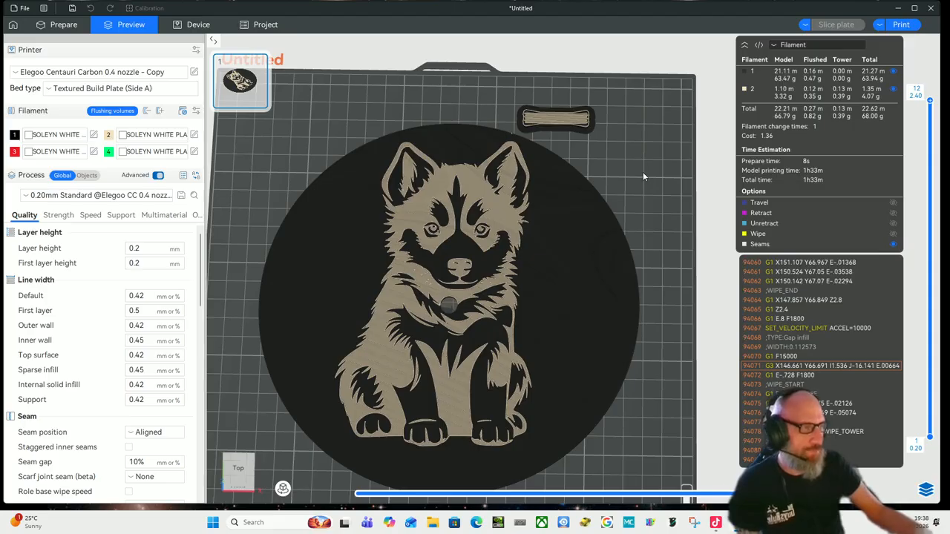
pyautogui.scroll(-2, 643, 173)
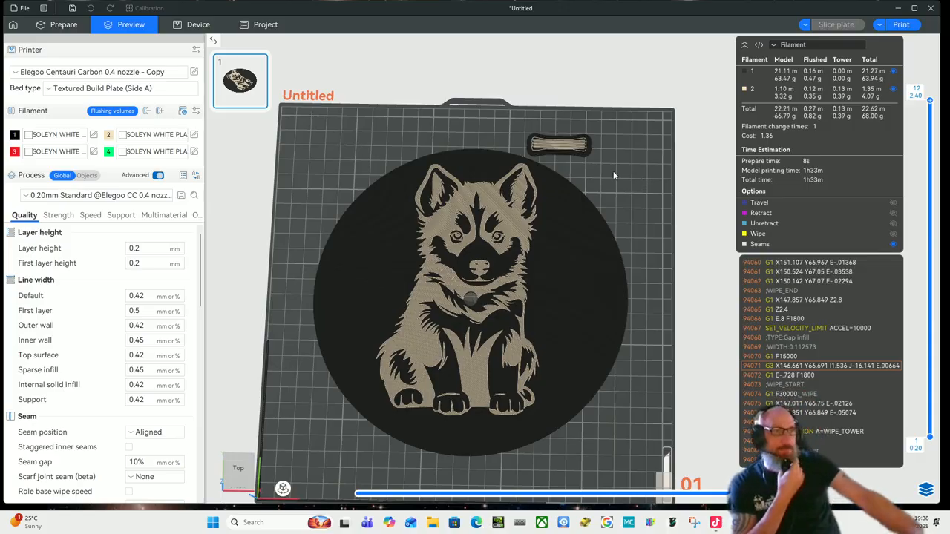
pyautogui.moveTo(625, 176); pyautogui.dragTo(625, 172)
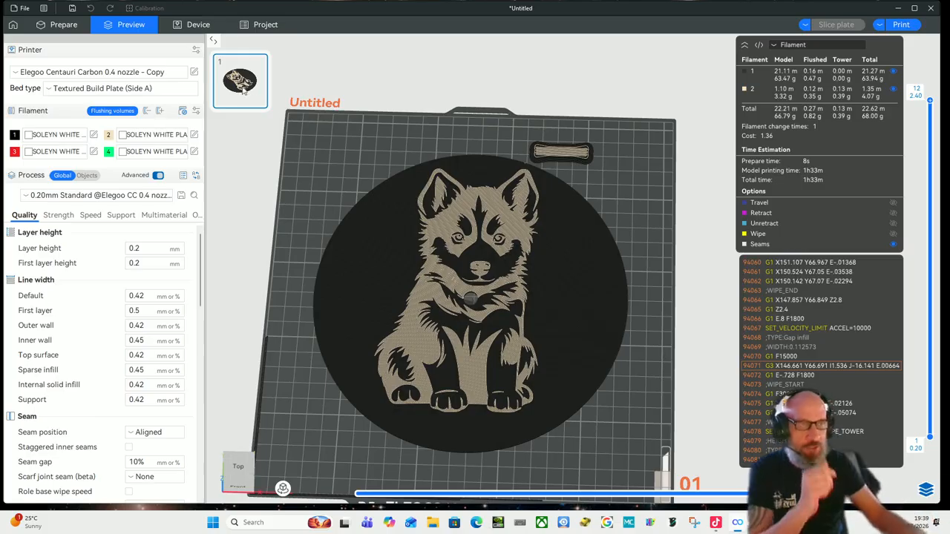
# Step: Save the project in Downloads as a 3MF file named "husky clock face"
pyautogui.click(72, 7)
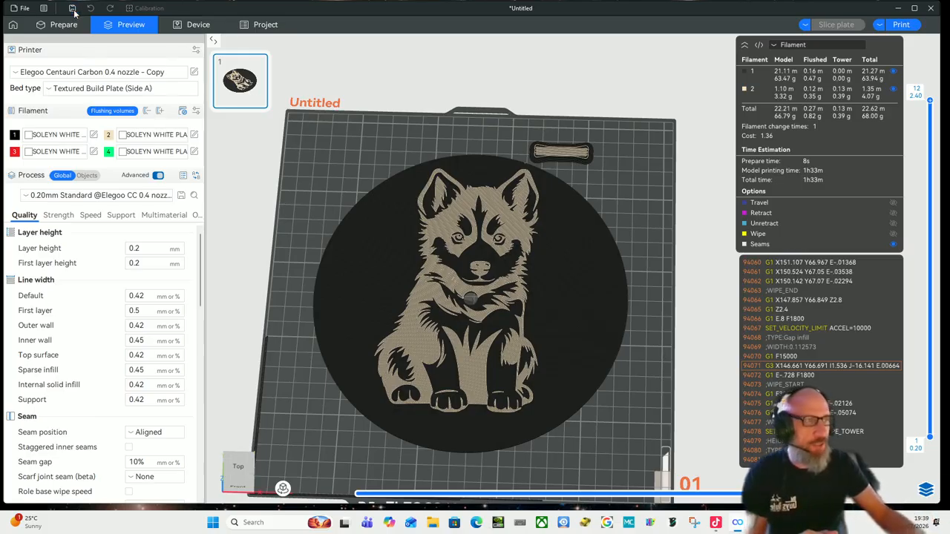
pyautogui.click(106, 352)
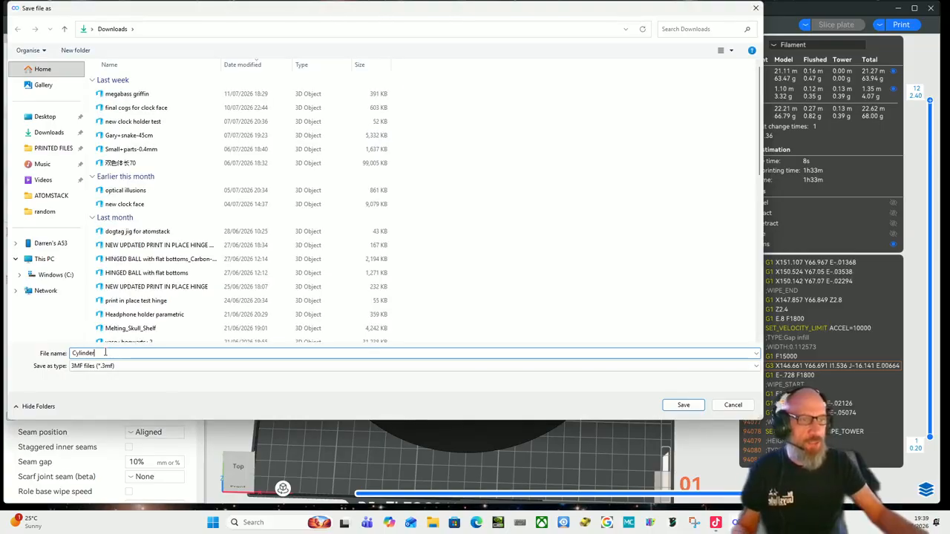
pyautogui.press('BackSpace')
pyautogui.press('BackSpace')
pyautogui.press('BackSpace')
pyautogui.press('BackSpace')
pyautogui.press('BackSpace')
pyautogui.press('BackSpace')
pyautogui.press('BackSpace')
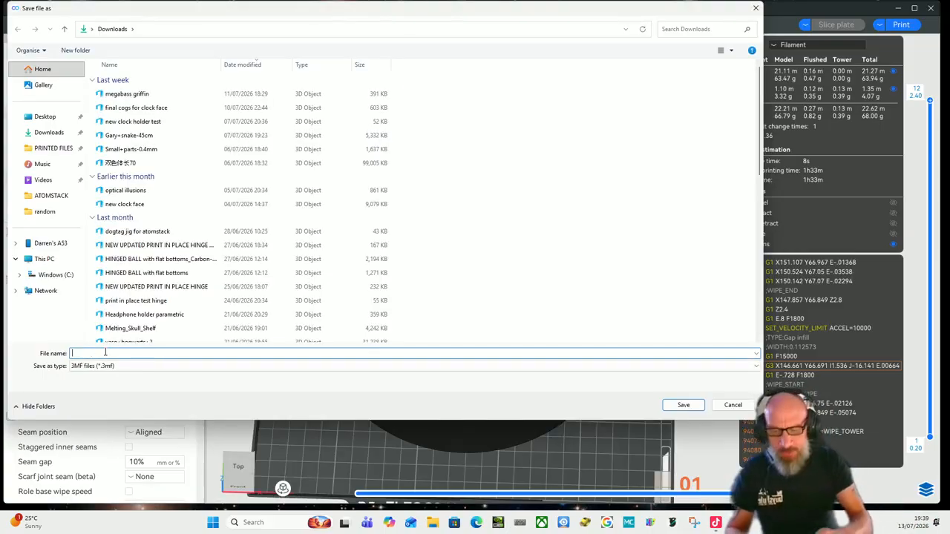
pyautogui.write('husky clock face')
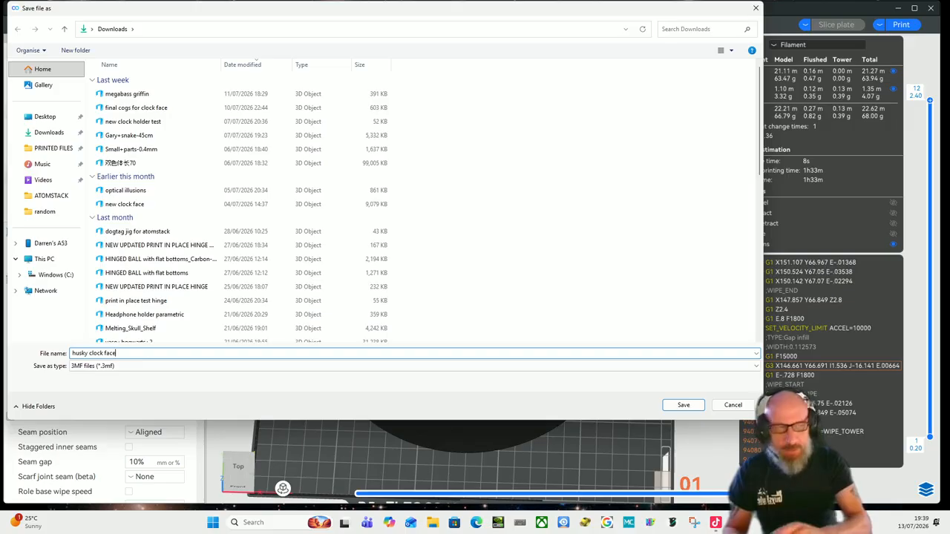
pyautogui.click(682, 404)
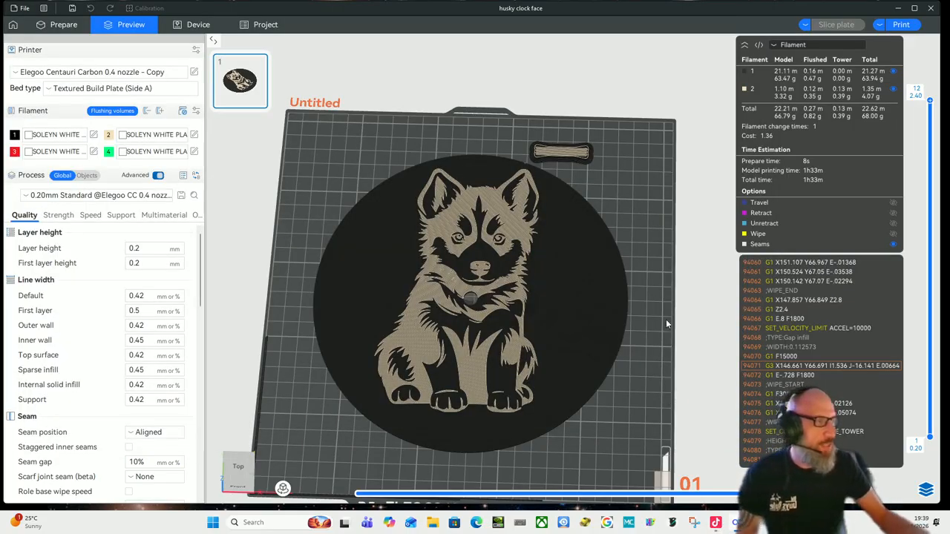
# Step: Minimise the slicer, open Google in the browser and search for "clock faces"
pyautogui.click(899, 9)
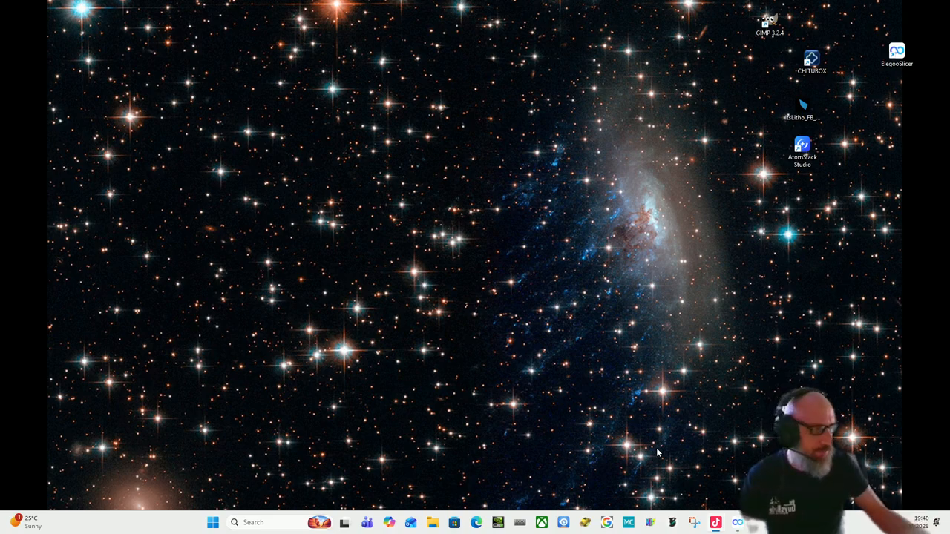
pyautogui.click(608, 523)
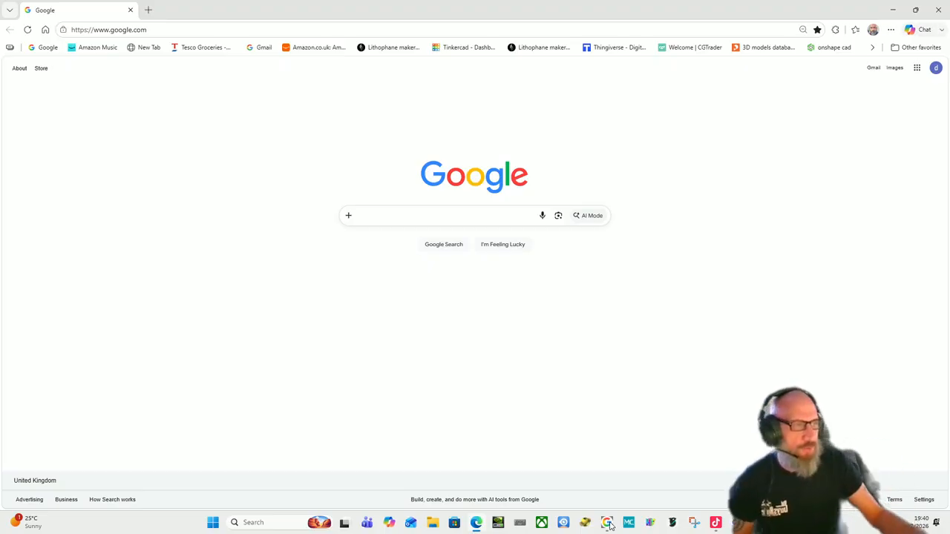
pyautogui.click(384, 219)
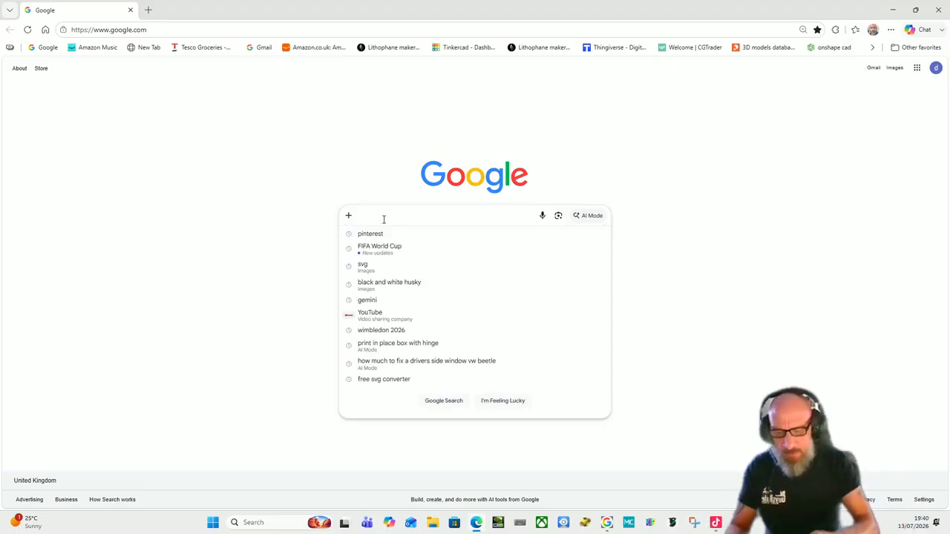
pyautogui.write('clock')
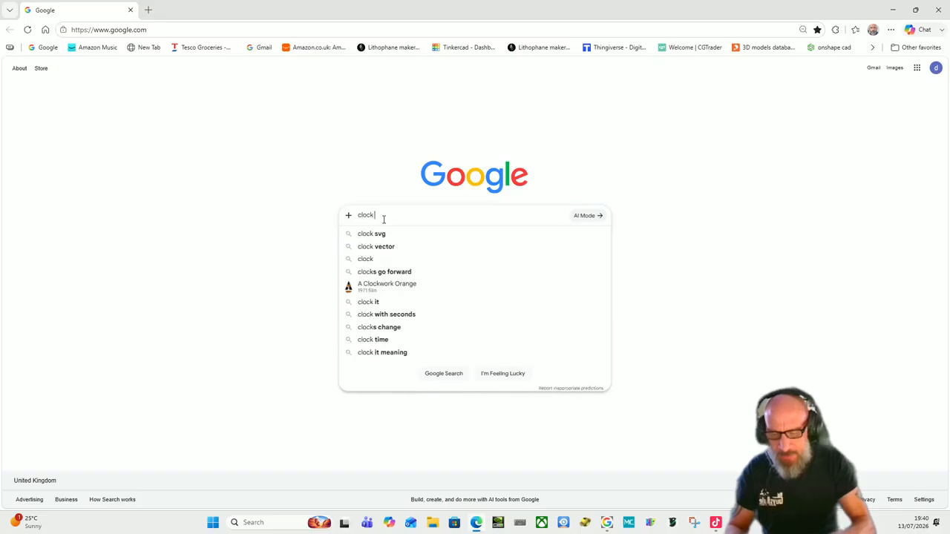
pyautogui.write(' faces')
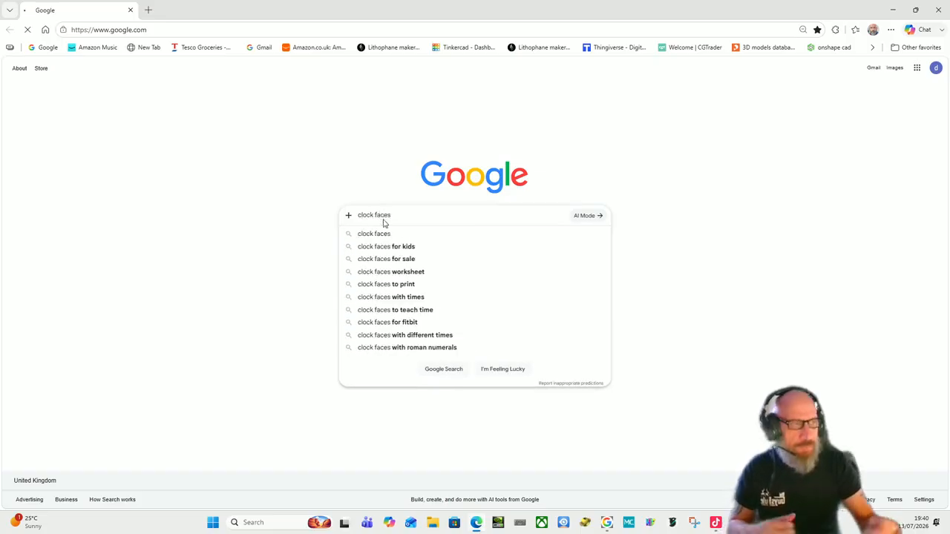
# Step: Run the "clock faces" search and preview the Subli Metals and Craft n Home clock face images among the results
pyautogui.press('Return')
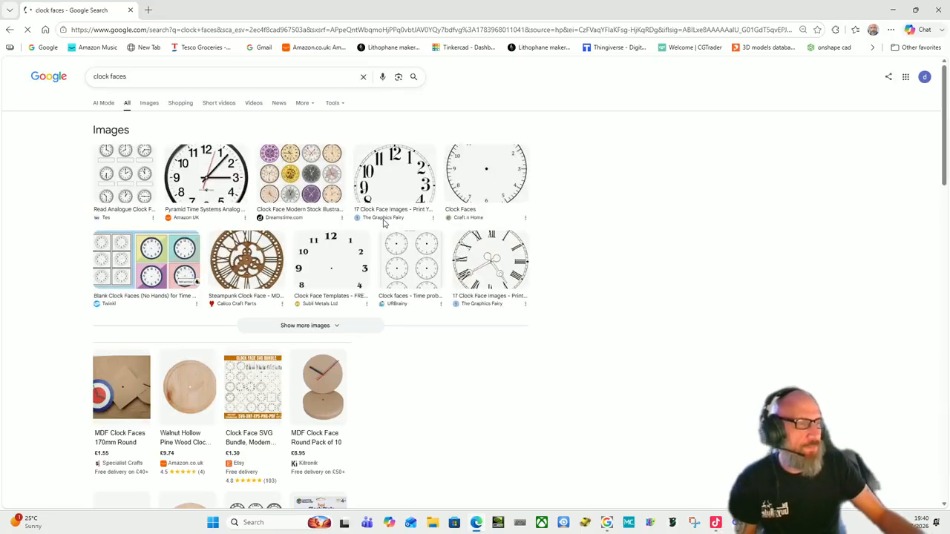
pyautogui.click(342, 259)
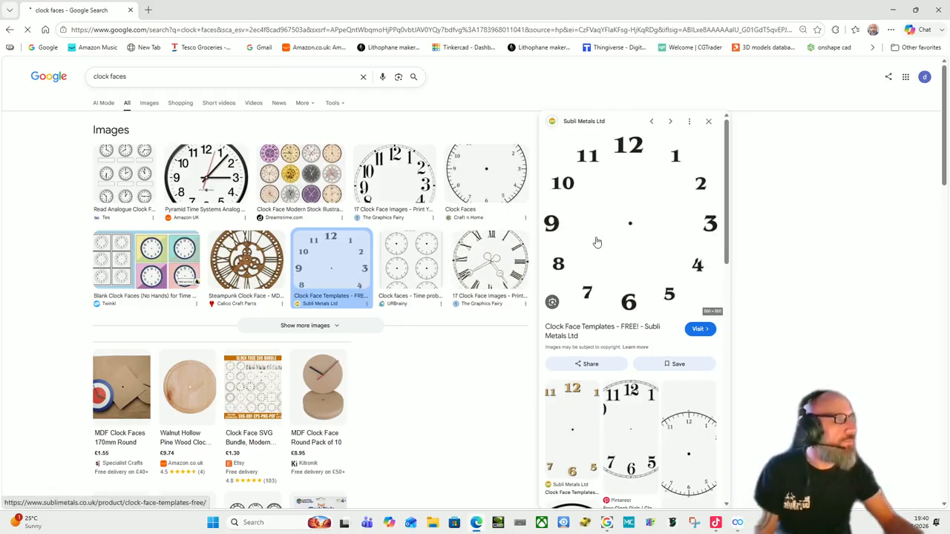
pyautogui.click(491, 187)
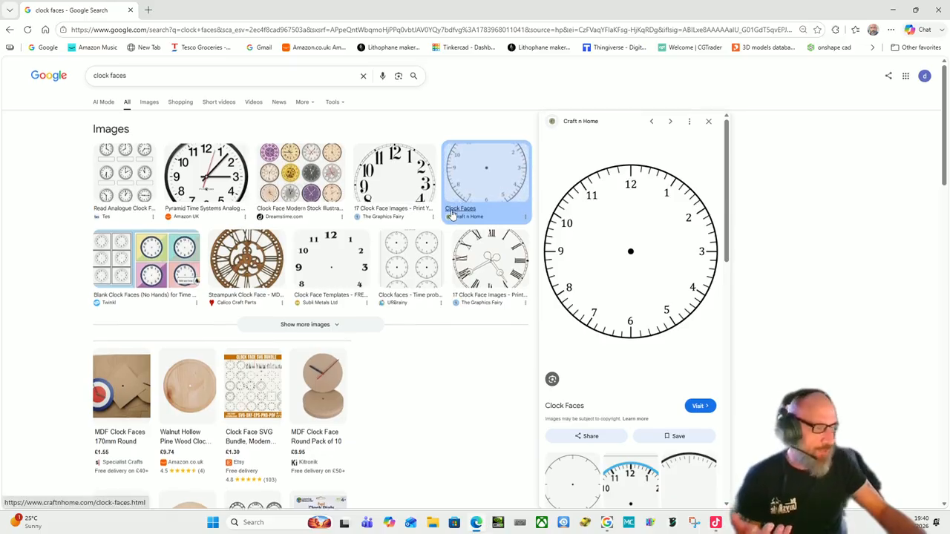
pyautogui.scroll(-3, 452, 215)
pyautogui.scroll(-2, 451, 220)
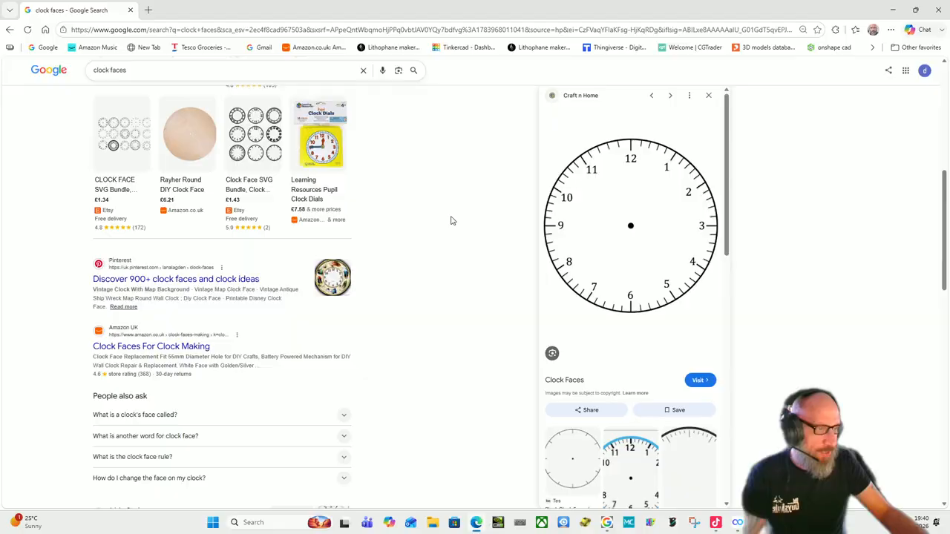
pyautogui.scroll(3, 449, 218)
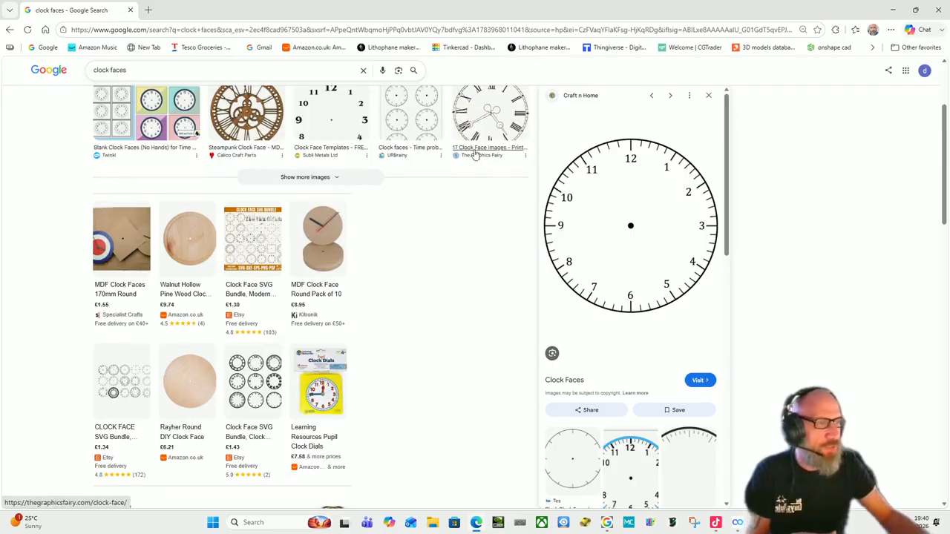
pyautogui.click(357, 109)
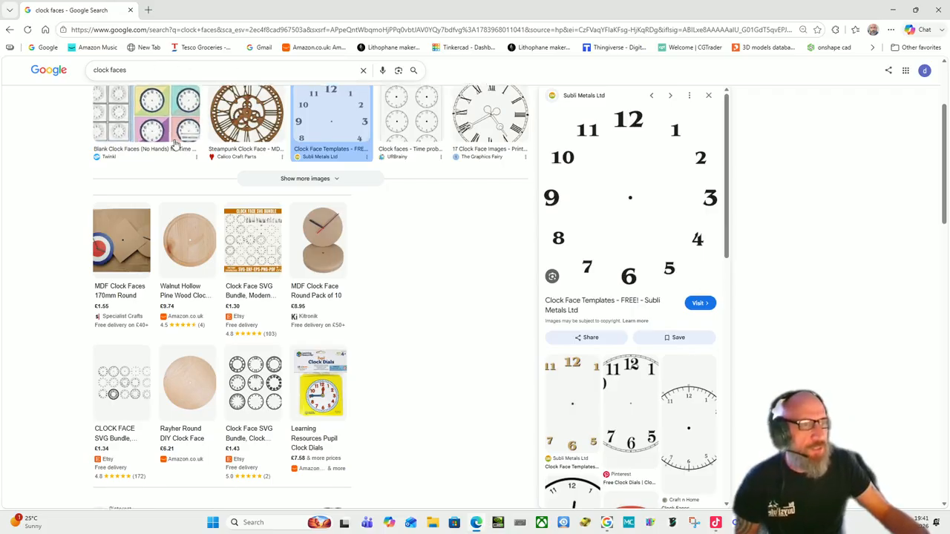
pyautogui.scroll(3, 290, 148)
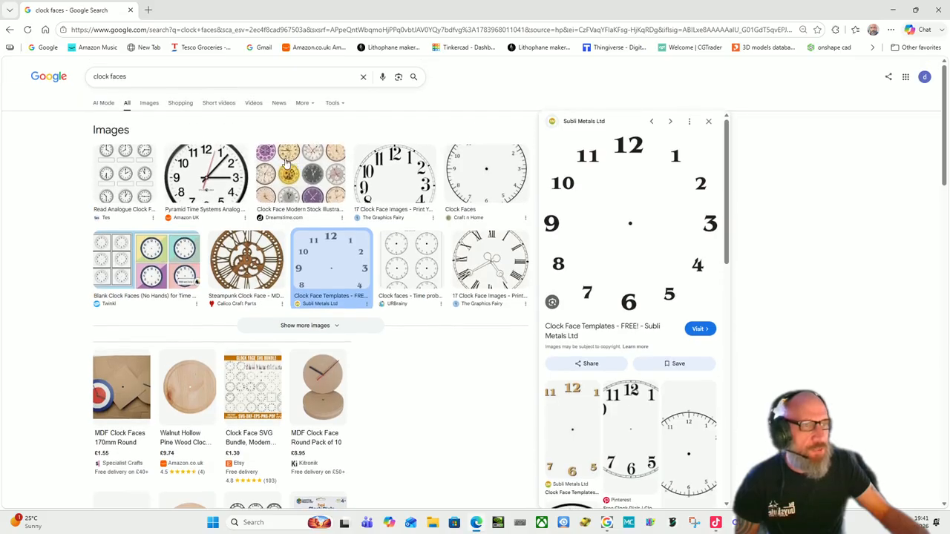
# Step: Show only image results for the clock faces search and open the Subli Metals face with bold numerals and no outer ring
pyautogui.click(149, 103)
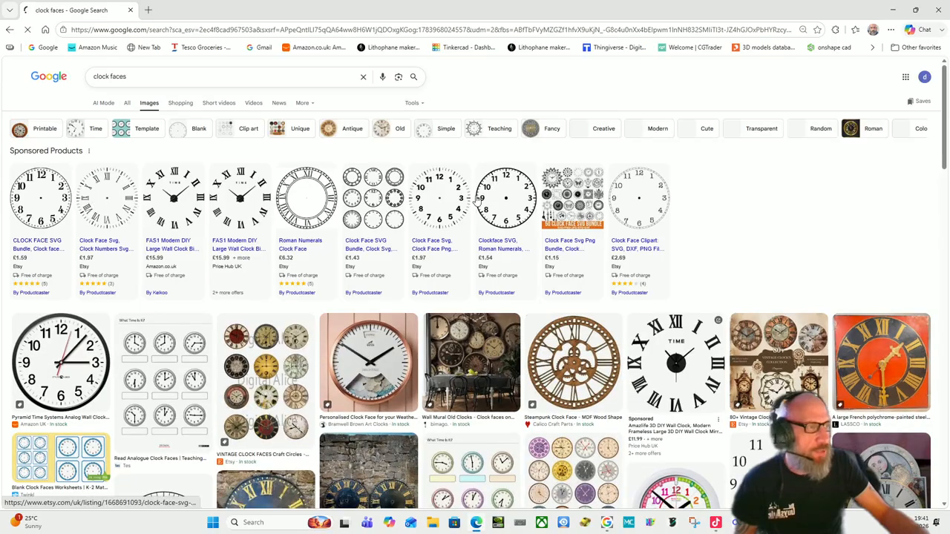
pyautogui.moveTo(484, 205)
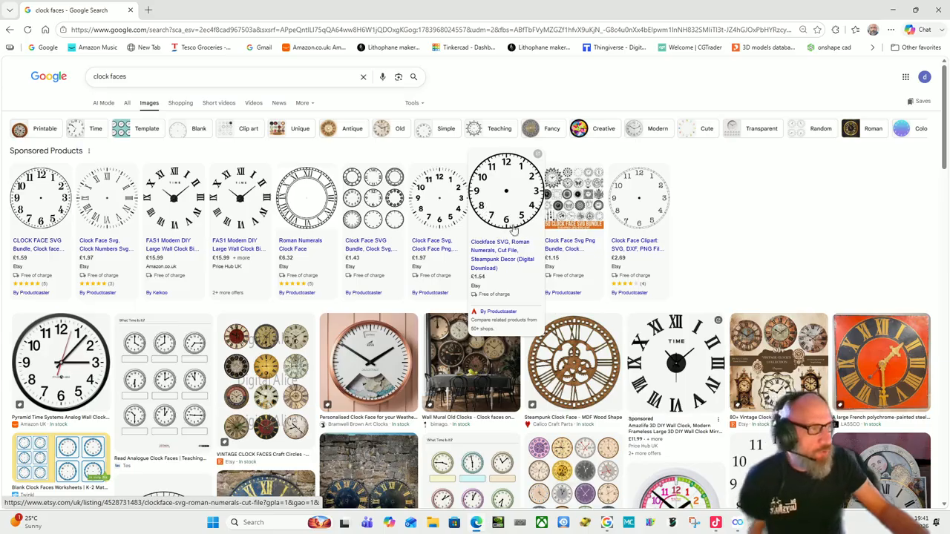
pyautogui.moveTo(549, 259)
pyautogui.scroll(-1, 549, 259)
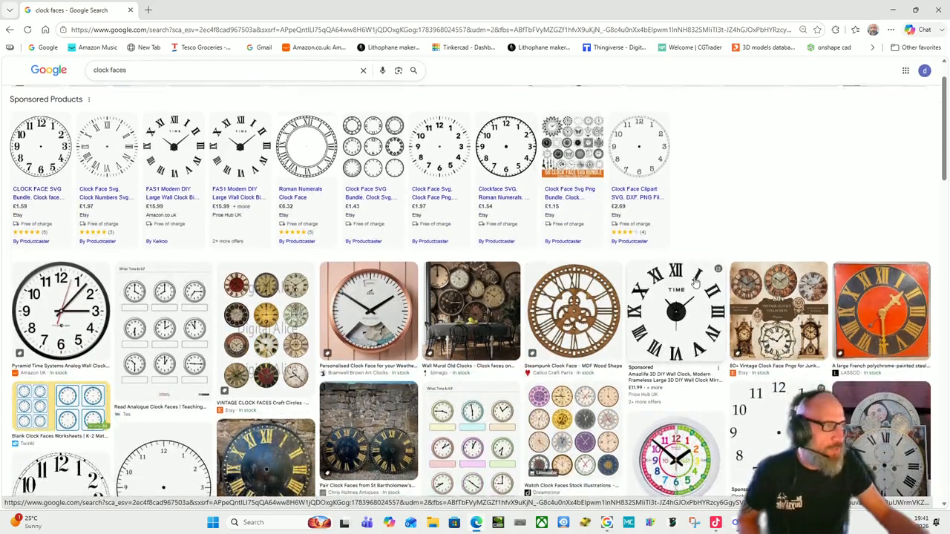
pyautogui.scroll(-3, 690, 278)
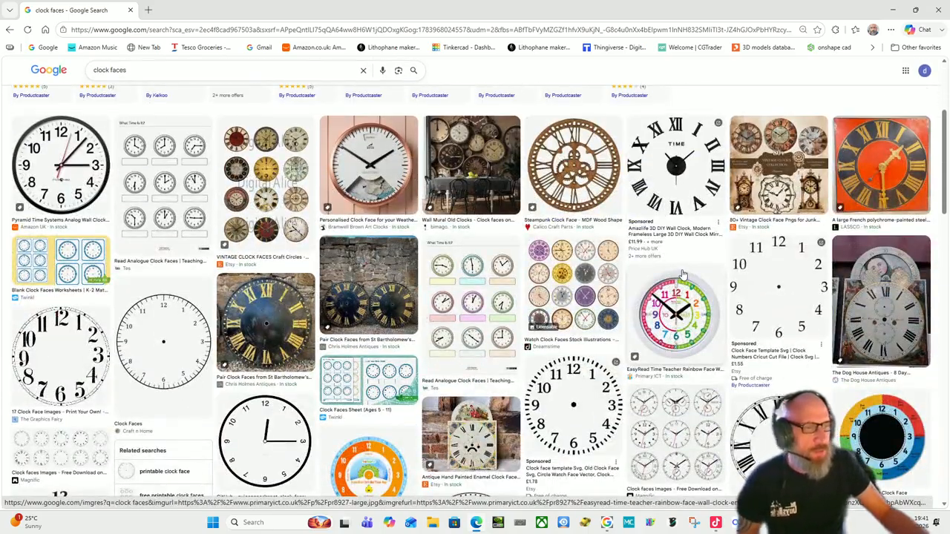
pyautogui.scroll(3, 684, 275)
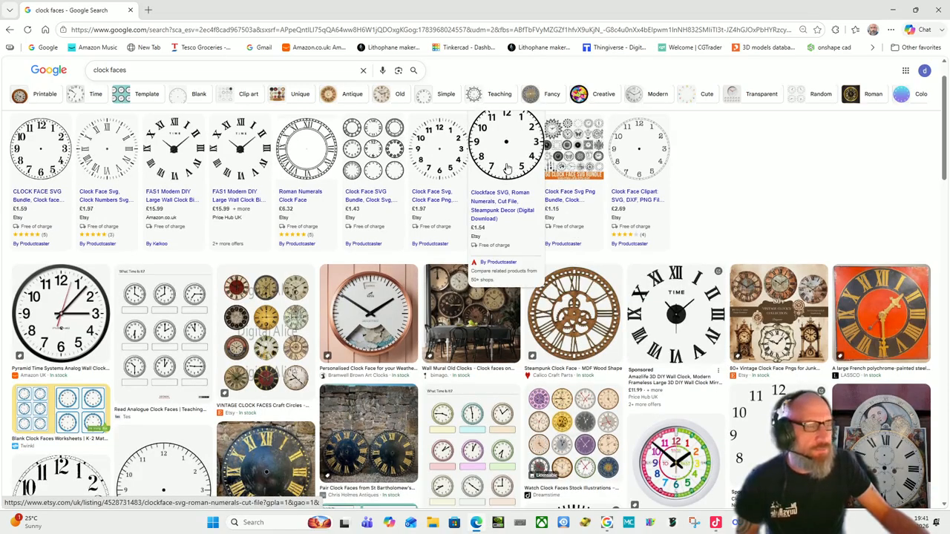
pyautogui.scroll(-3, 497, 230)
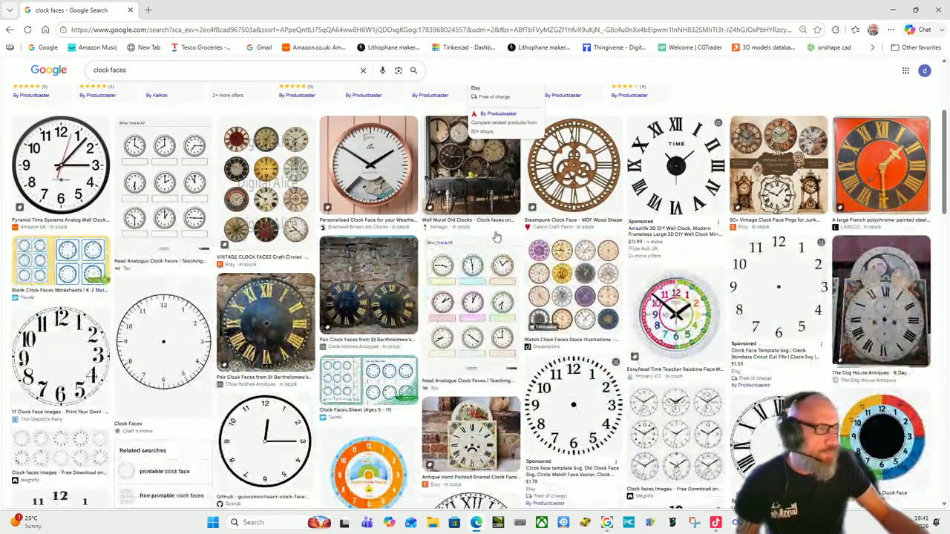
pyautogui.scroll(-2, 497, 236)
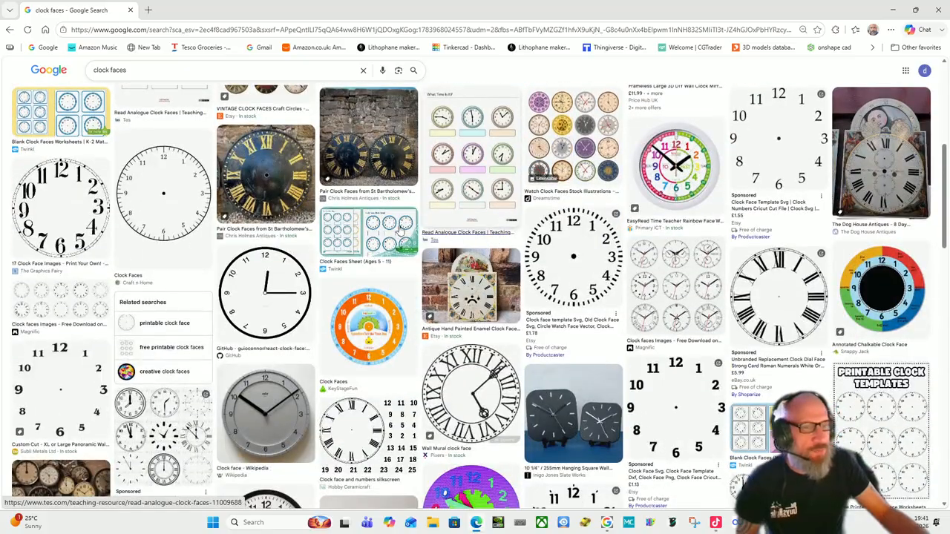
pyautogui.click(86, 362)
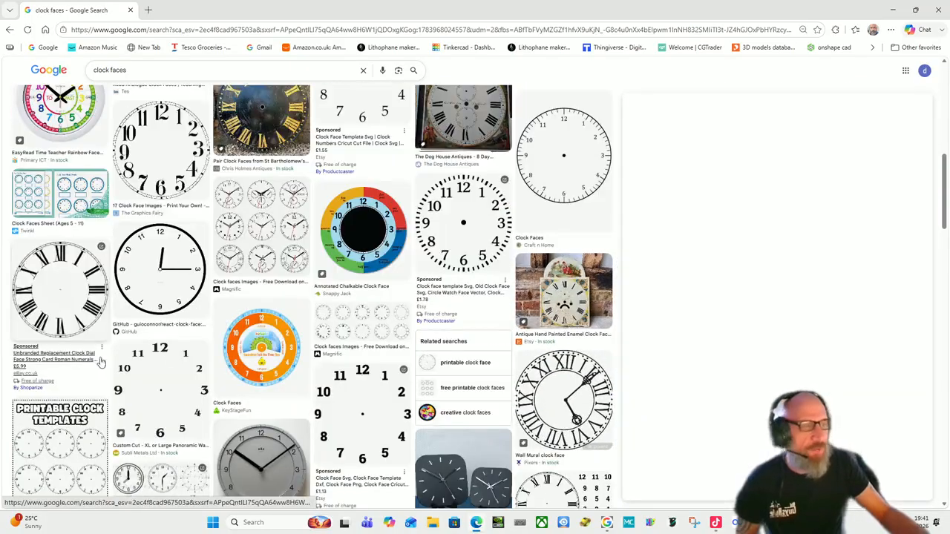
pyautogui.click(159, 386)
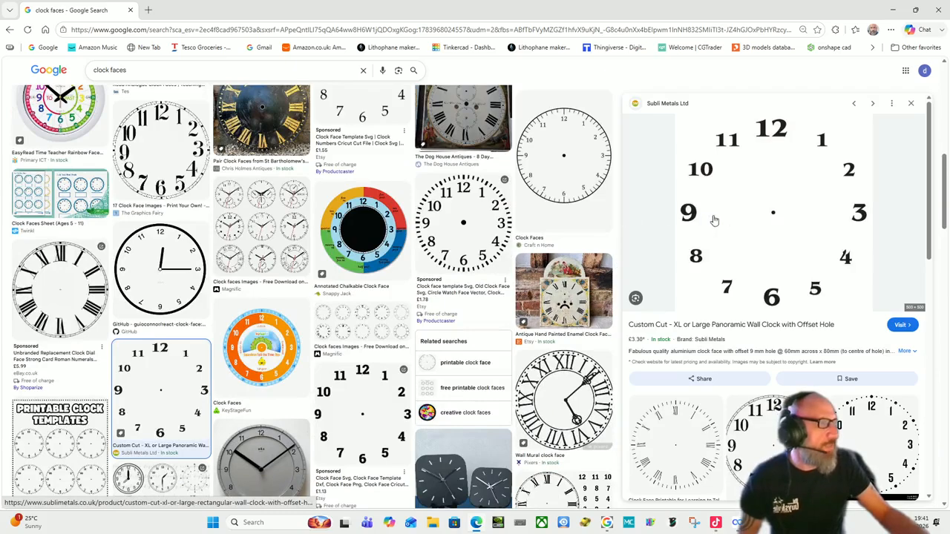
# Step: Save the previewed clock numeral image to Downloads as a JPEG named "huskey clock numbers"
pyautogui.rightClick(753, 213)
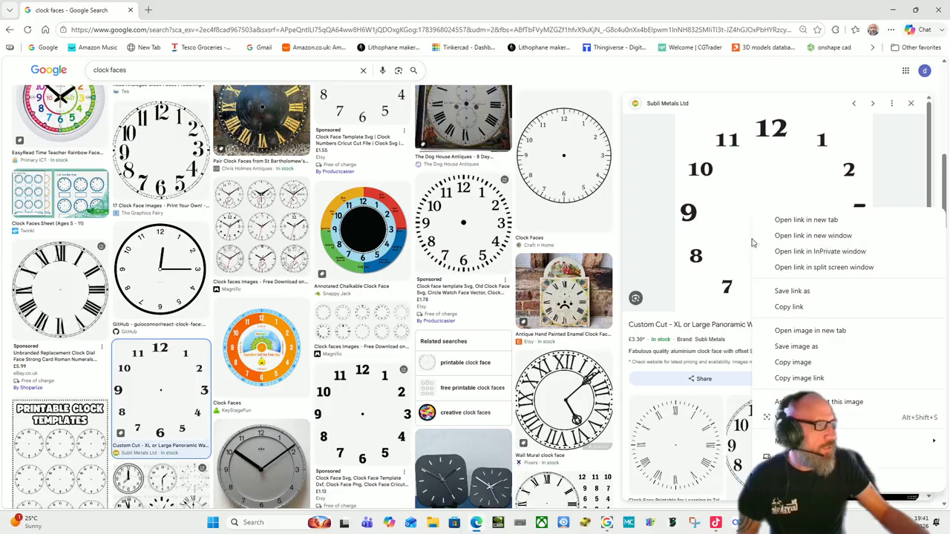
pyautogui.click(814, 346)
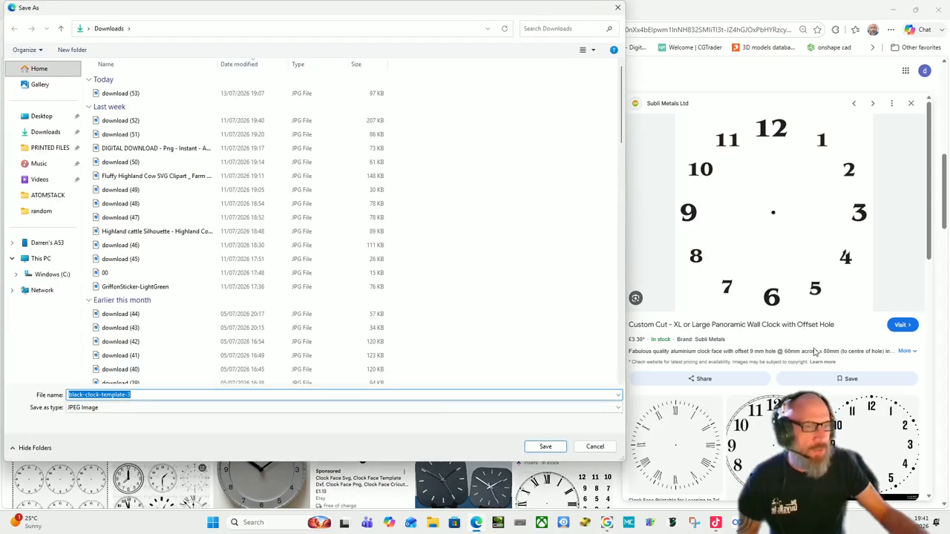
pyautogui.click(146, 395)
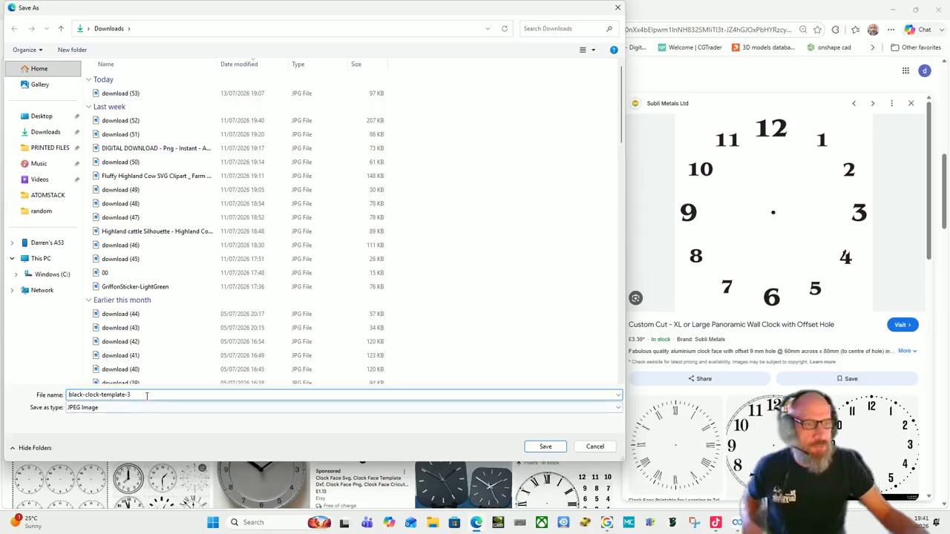
pyautogui.press('BackSpace')
pyautogui.press('BackSpace')
pyautogui.press('BackSpace')
pyautogui.press('BackSpace')
pyautogui.press('BackSpace')
pyautogui.press('BackSpace')
pyautogui.press('BackSpace')
pyautogui.press('BackSpace')
pyautogui.press('BackSpace')
pyautogui.press('BackSpace')
pyautogui.press('BackSpace')
pyautogui.press('BackSpace')
pyautogui.press('BackSpace')
pyautogui.press('BackSpace')
pyautogui.press('BackSpace')
pyautogui.press('BackSpace')
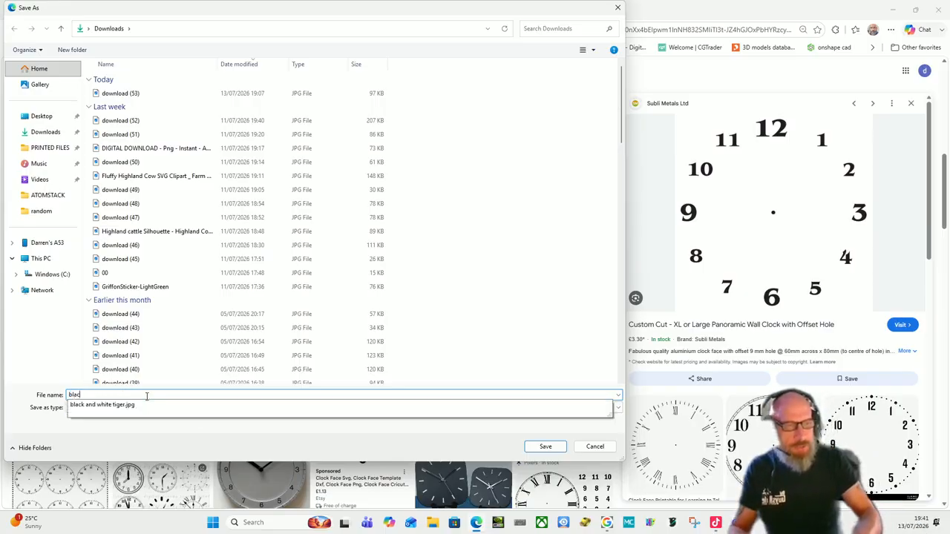
pyautogui.write('hus')
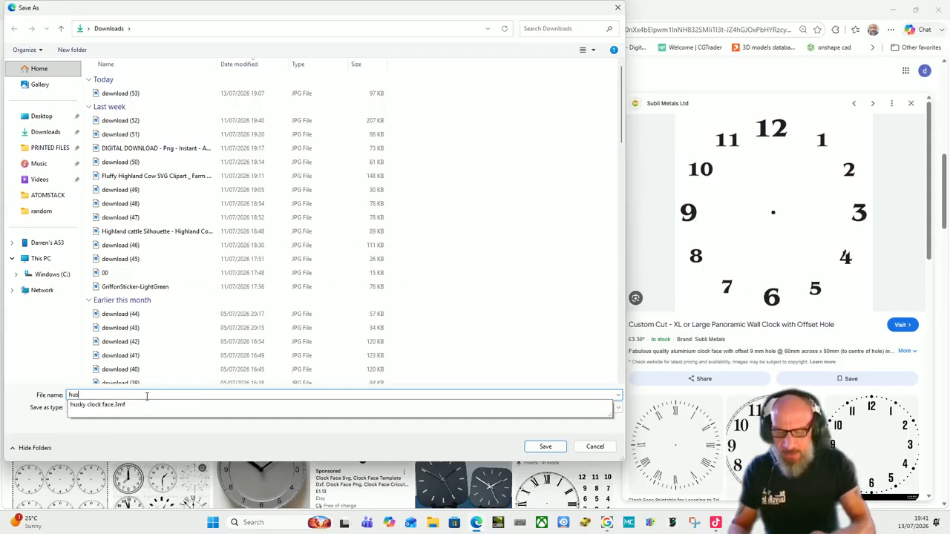
pyautogui.write('key clock numbers')
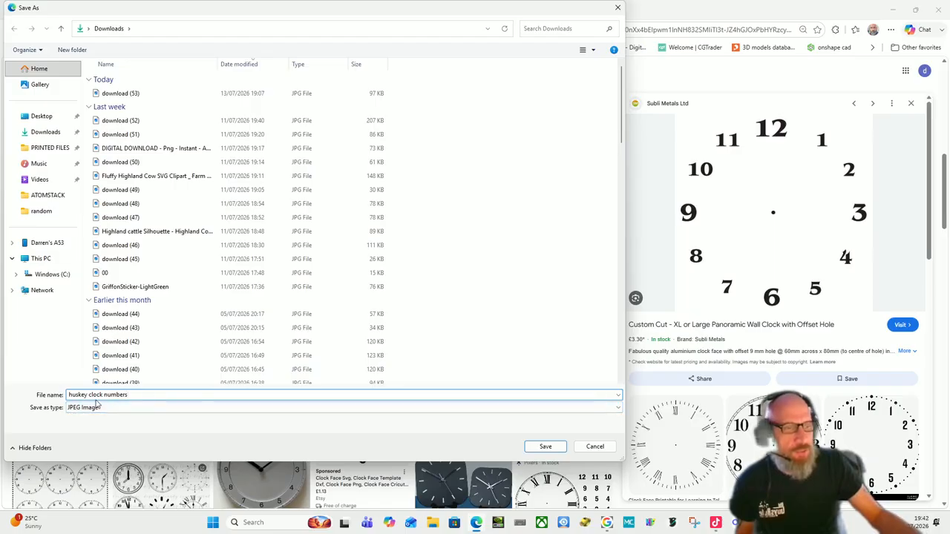
pyautogui.click(555, 449)
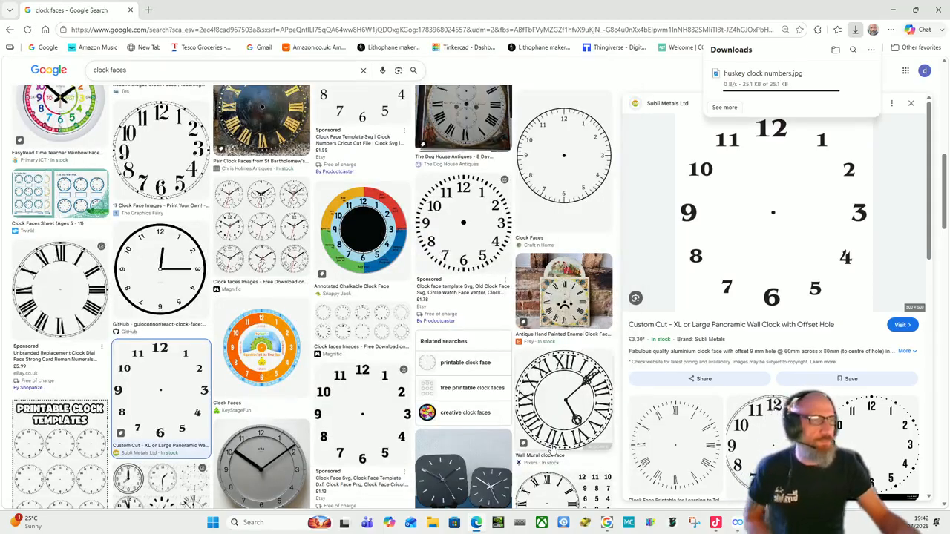
# Step: Go back to the general search results, replace the query with "pintrest" and open the Pinterest site
pyautogui.click(10, 29)
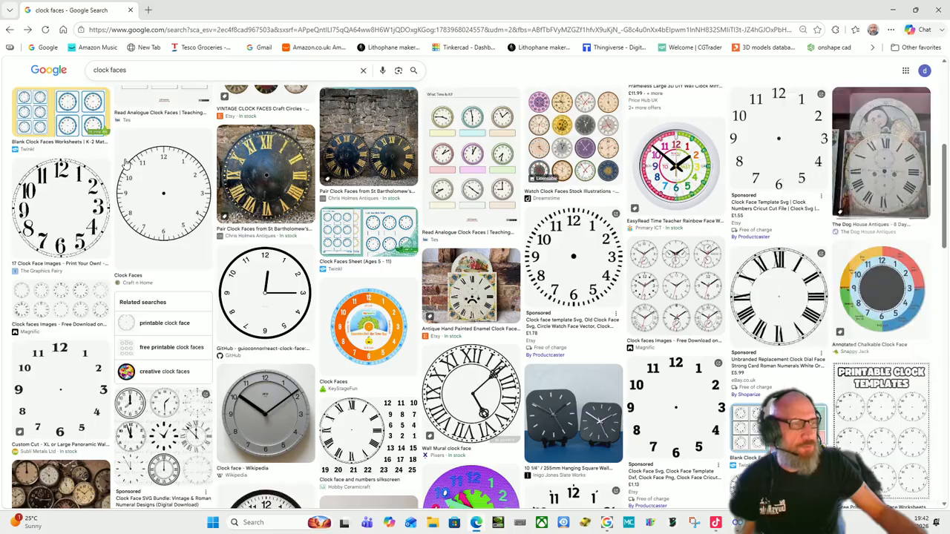
pyautogui.click(10, 30)
pyautogui.click(146, 75)
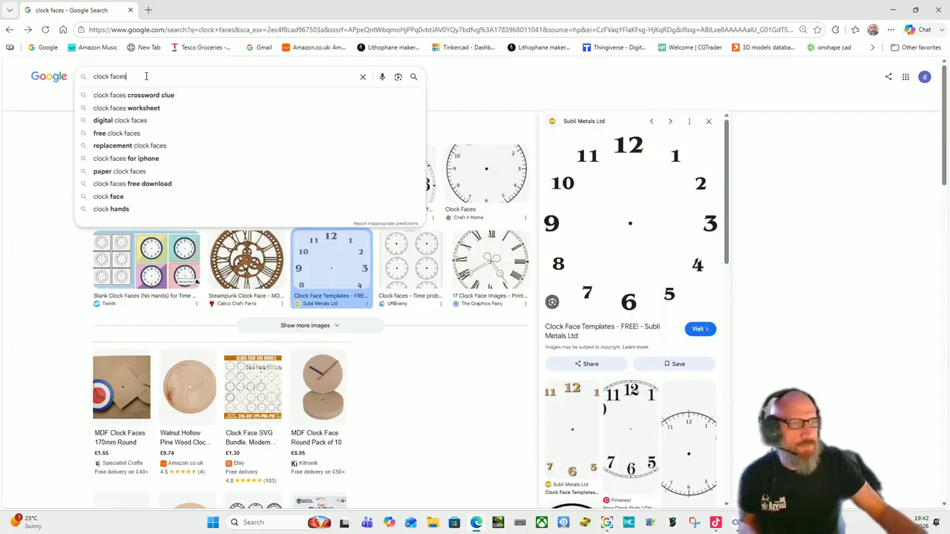
pyautogui.press('BackSpace')
pyautogui.press('BackSpace')
pyautogui.press('BackSpace')
pyautogui.press('BackSpace')
pyautogui.press('BackSpace')
pyautogui.press('BackSpace')
pyautogui.press('BackSpace')
pyautogui.press('BackSpace')
pyautogui.press('BackSpace')
pyautogui.press('BackSpace')
pyautogui.press('BackSpace')
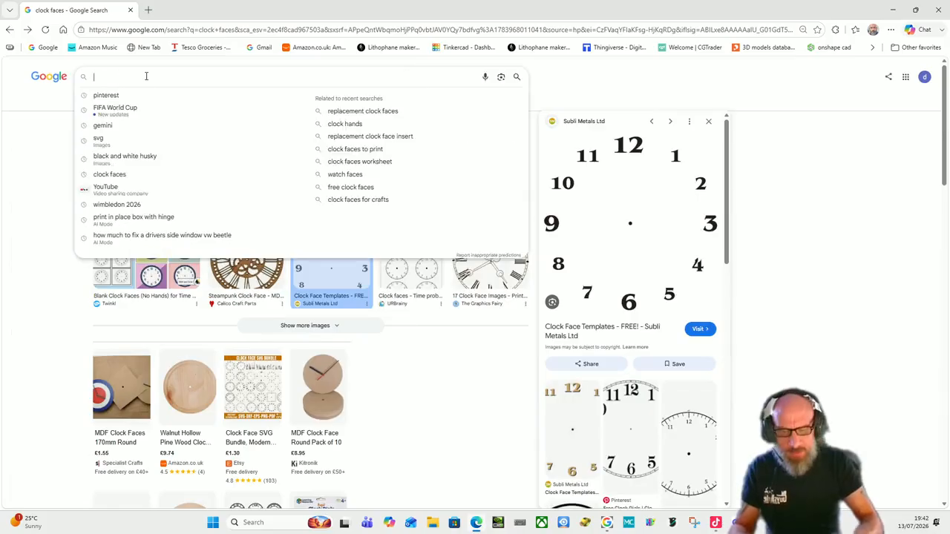
pyautogui.write('pintre')
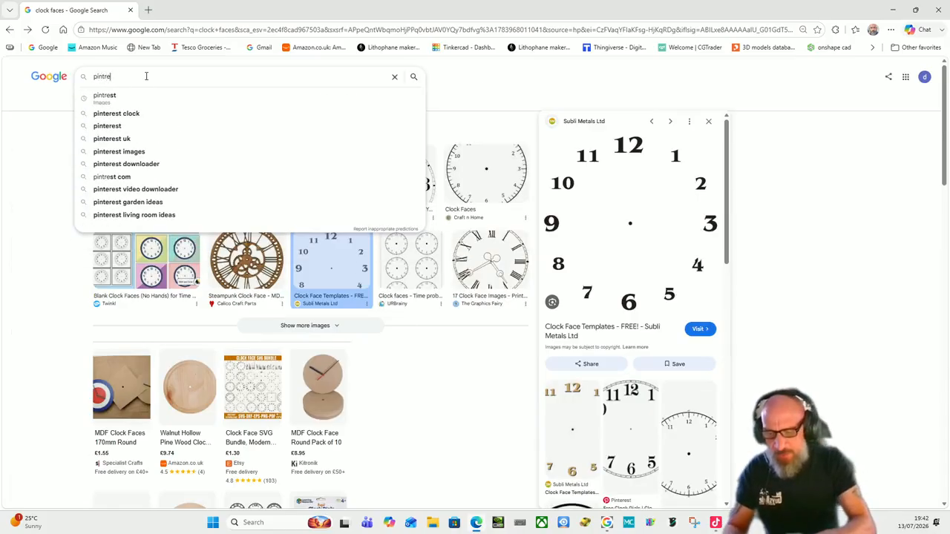
pyautogui.write('st')
pyautogui.press('Return')
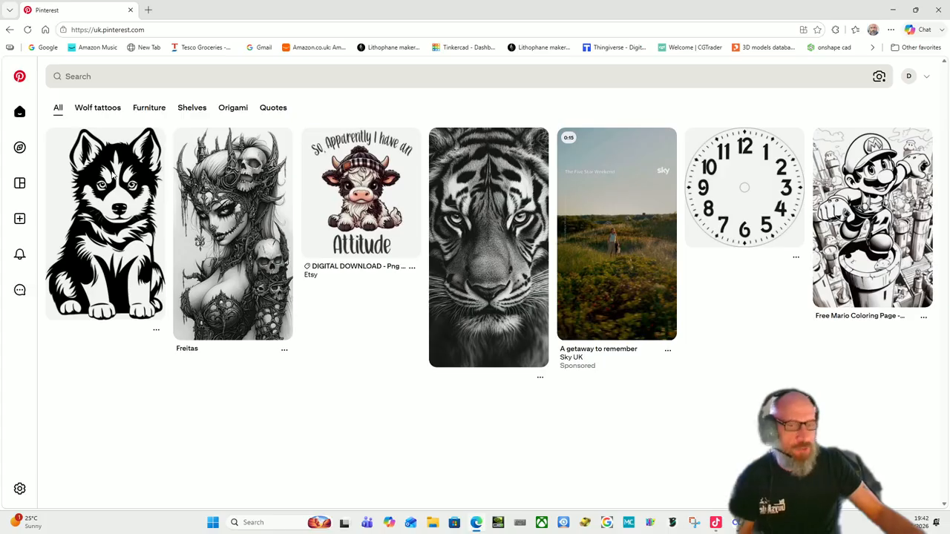
# Step: Repeat the recent Pinterest search "clock face small numbers" and open the "1-12 Roman Numerals Clock Face" pin
pyautogui.click(122, 76)
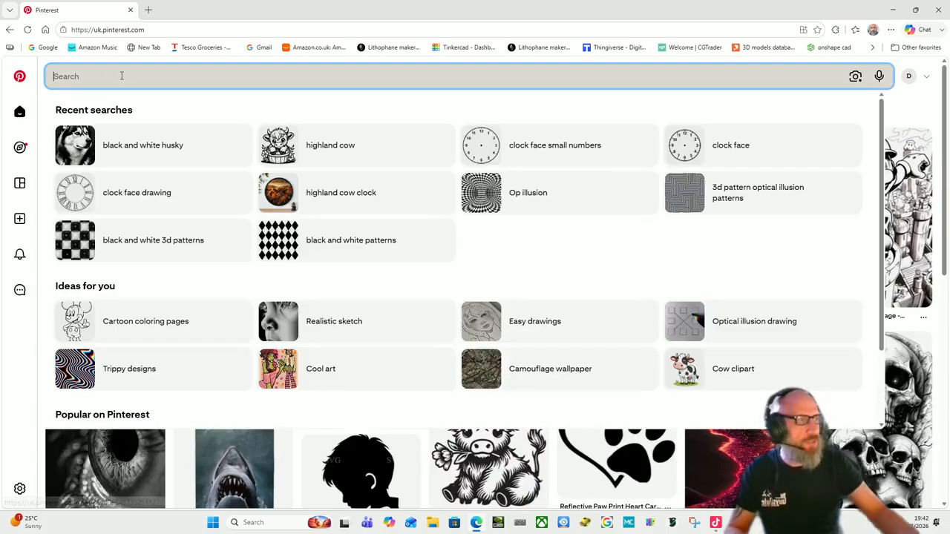
pyautogui.click(542, 144)
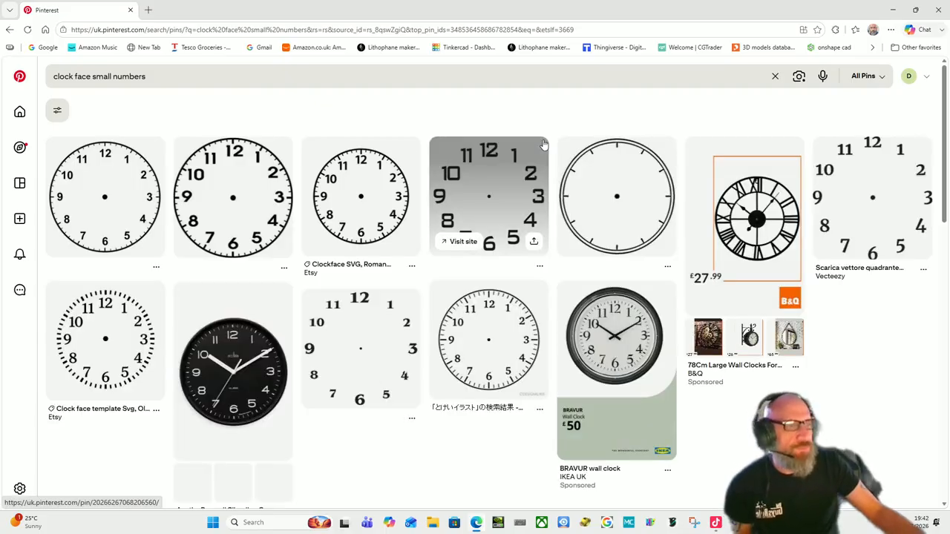
pyautogui.scroll(-1, 377, 240)
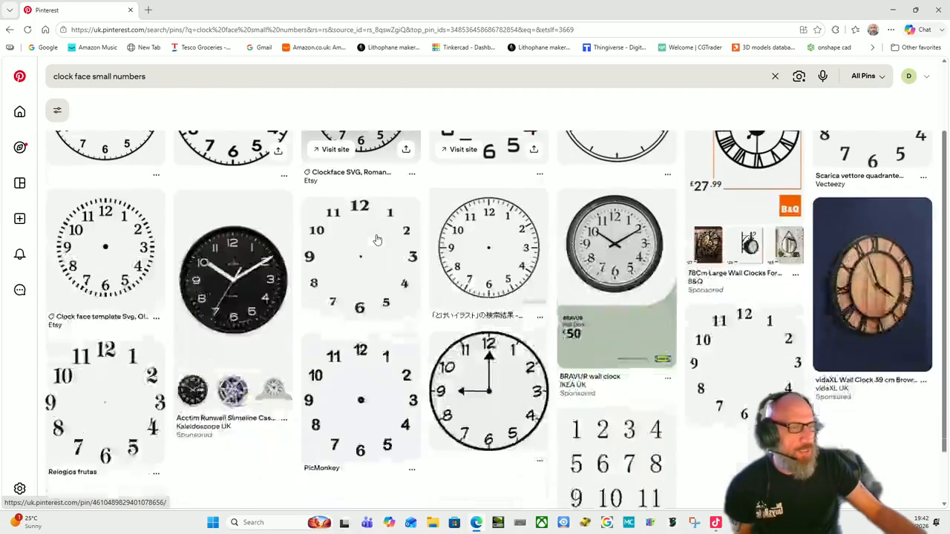
pyautogui.scroll(-1, 684, 269)
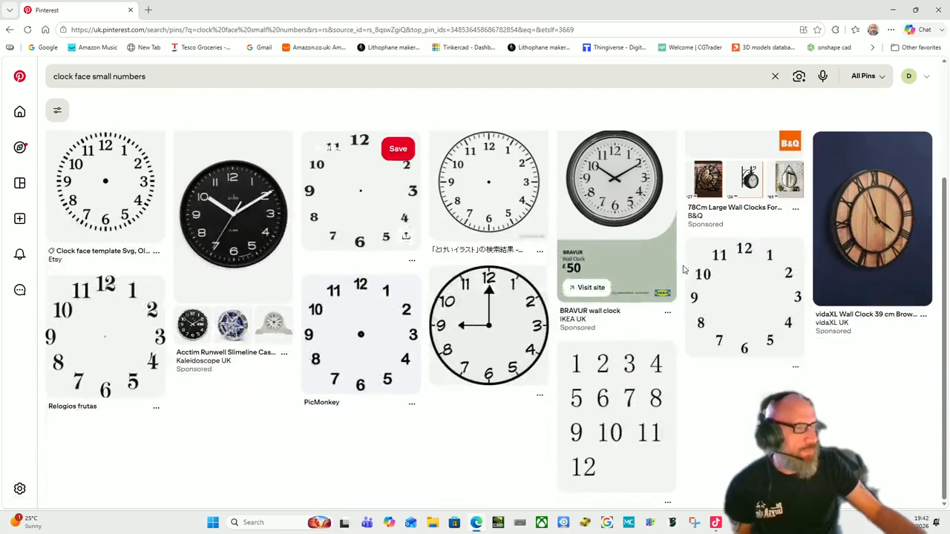
pyautogui.scroll(-1, 619, 264)
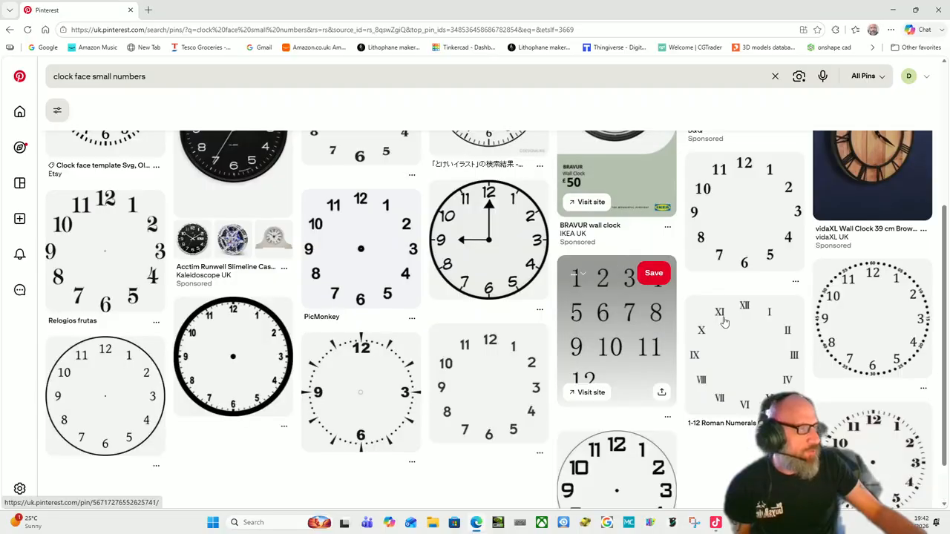
pyautogui.click(725, 317)
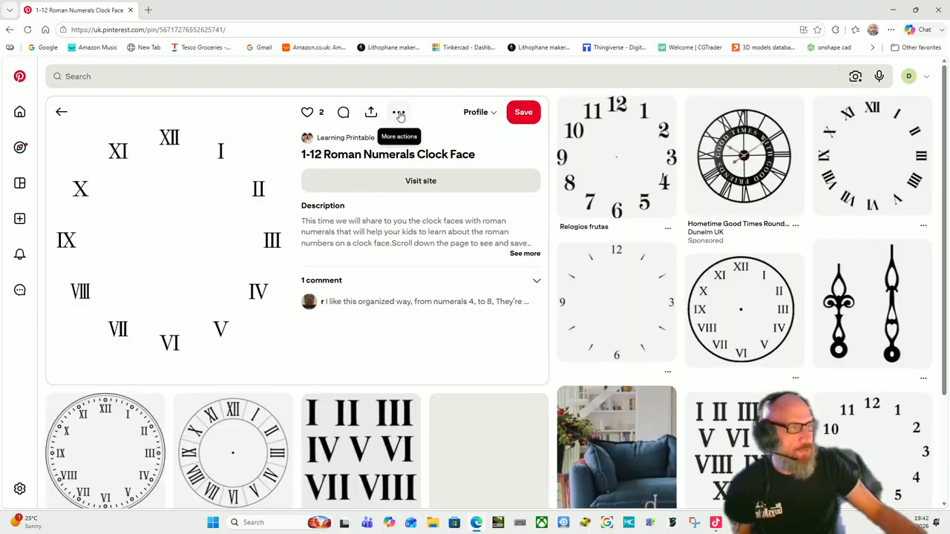
# Step: Download the image of the Roman numerals clock face pin
pyautogui.click(399, 113)
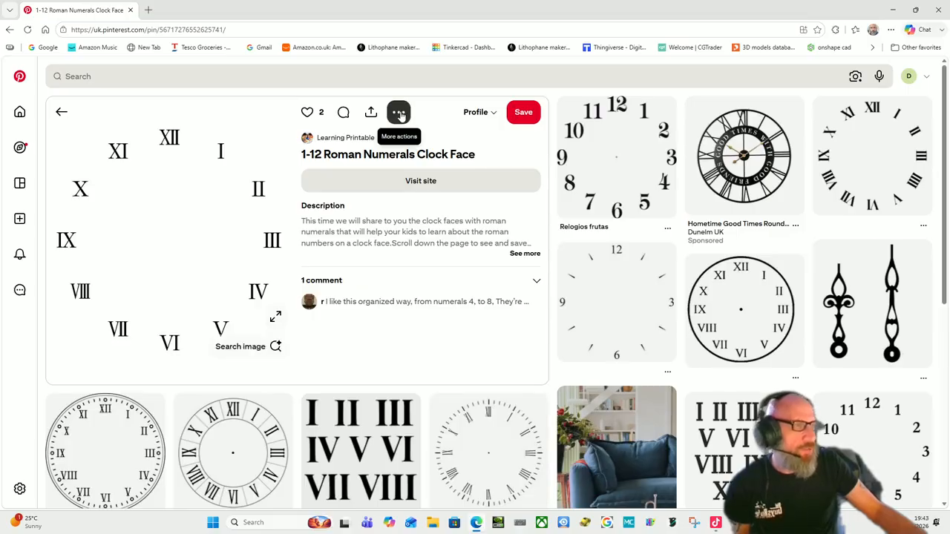
pyautogui.click(399, 113)
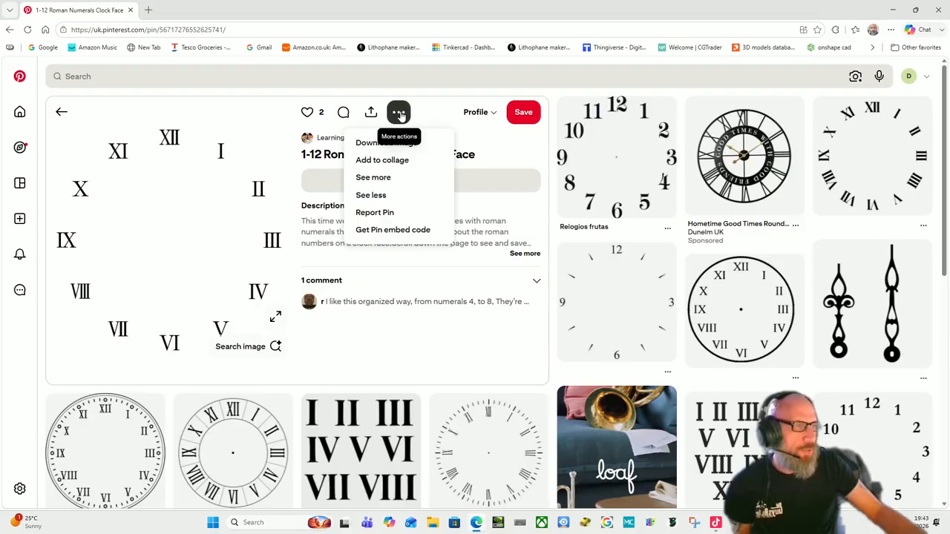
pyautogui.click(400, 113)
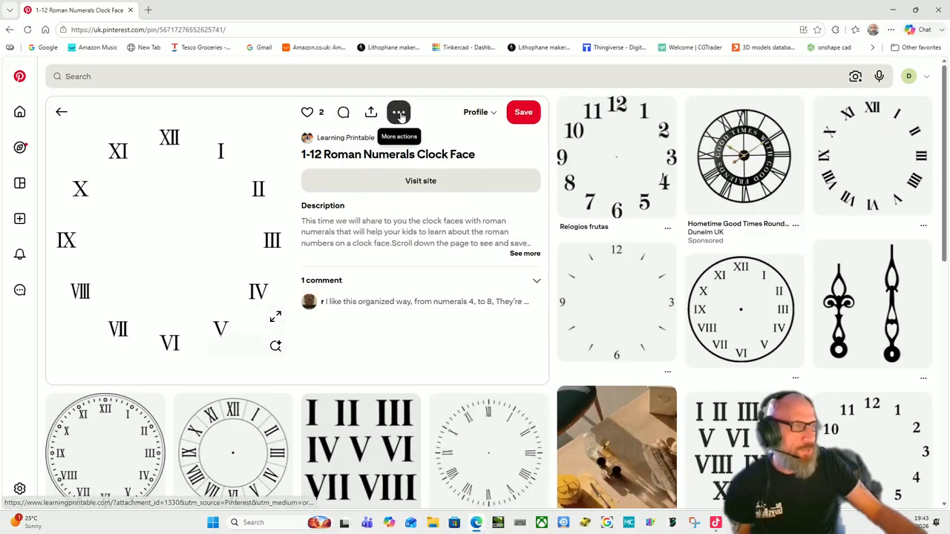
pyautogui.click(399, 113)
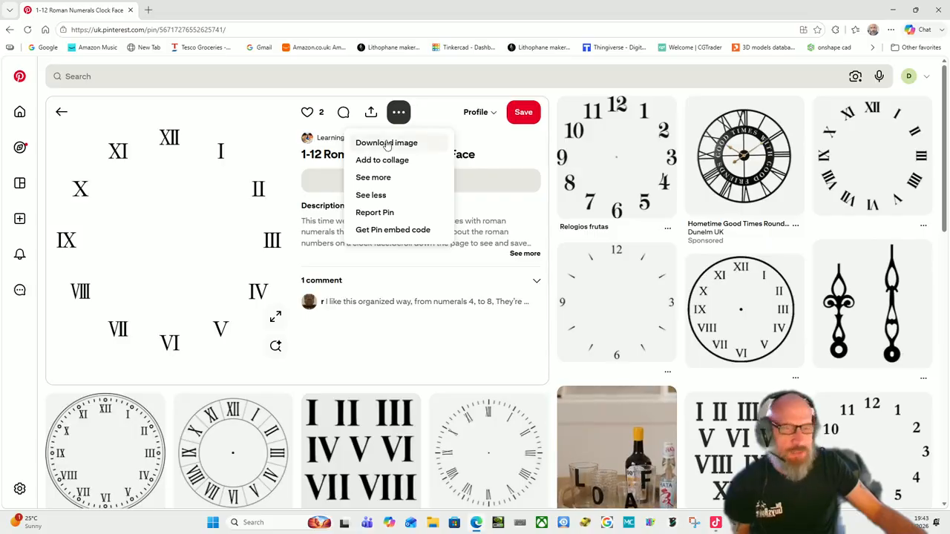
pyautogui.click(386, 143)
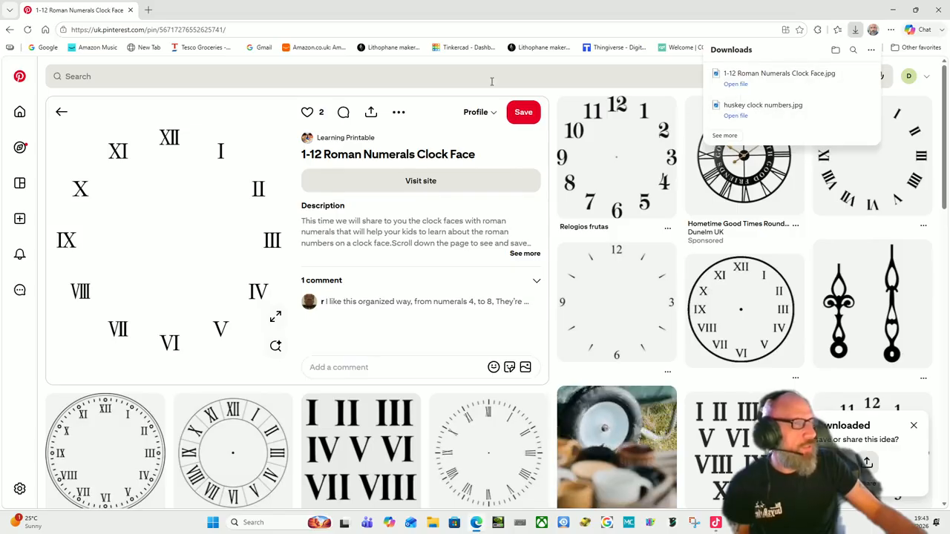
# Step: Close the Pinterest clock face page and open the bookmarked Free SVG Converter site in a fresh browser window
pyautogui.click(130, 10)
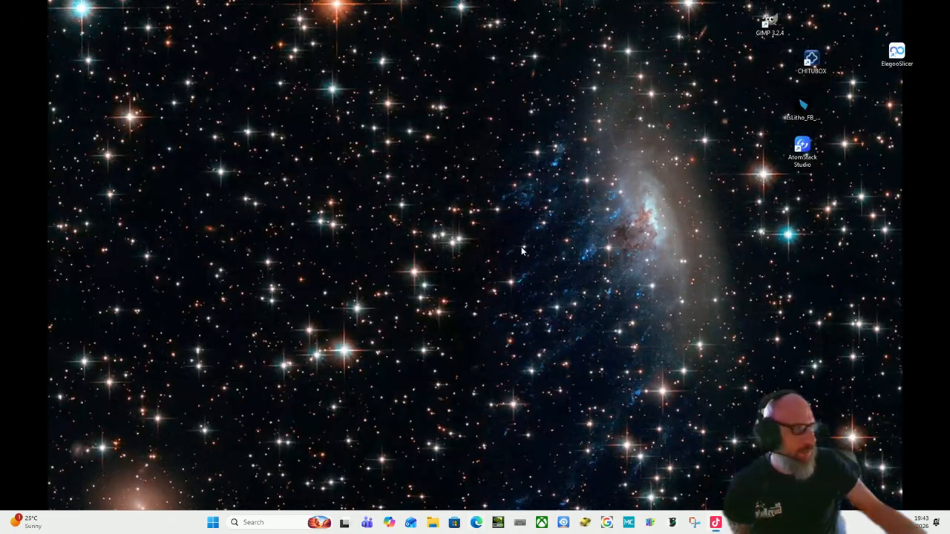
pyautogui.click(607, 524)
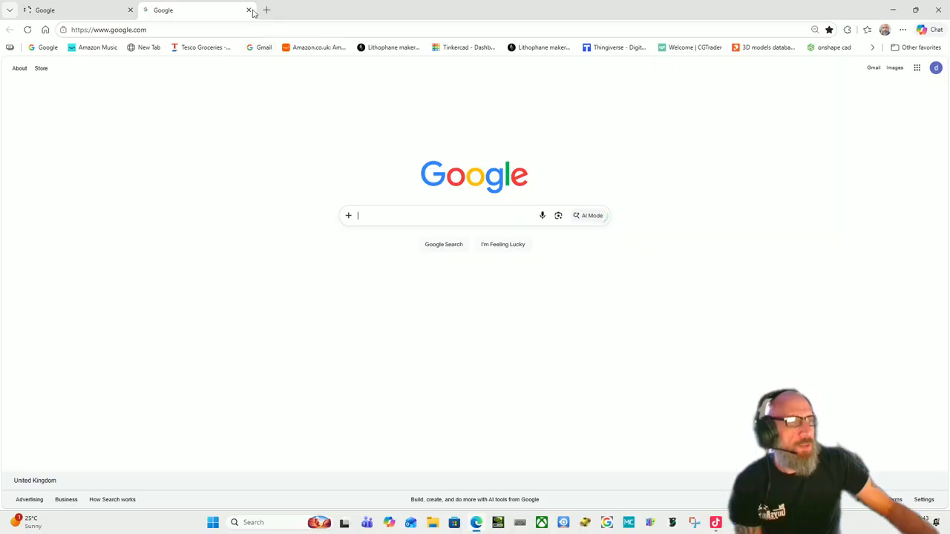
pyautogui.click(249, 10)
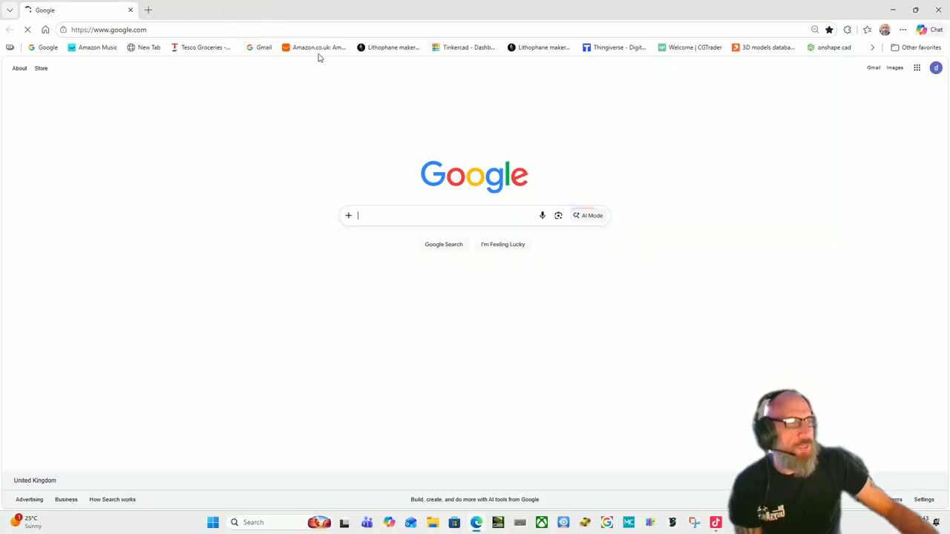
pyautogui.click(872, 46)
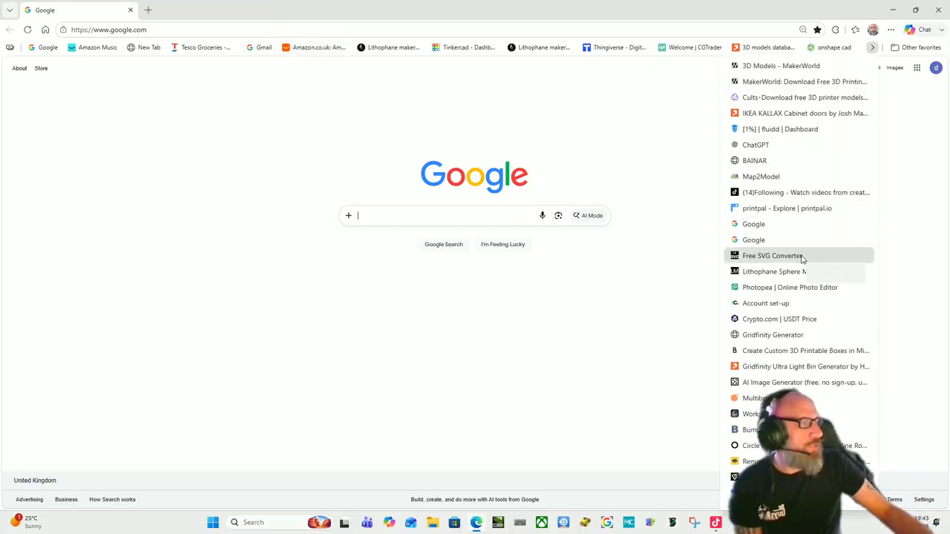
pyautogui.click(772, 256)
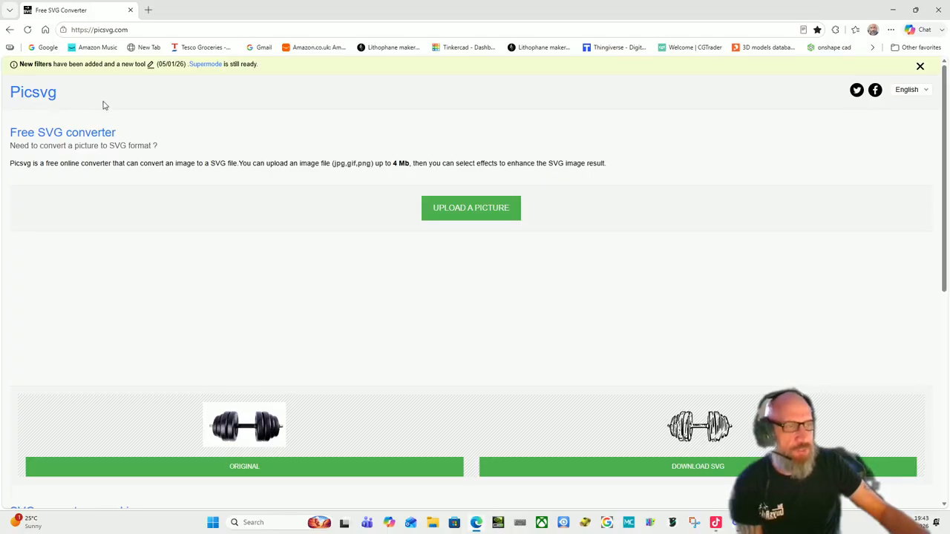
# Step: Convert the 1-12 Roman Numerals Clock Face picture to SVG with the Internal 1 filter and download it
pyautogui.click(446, 213)
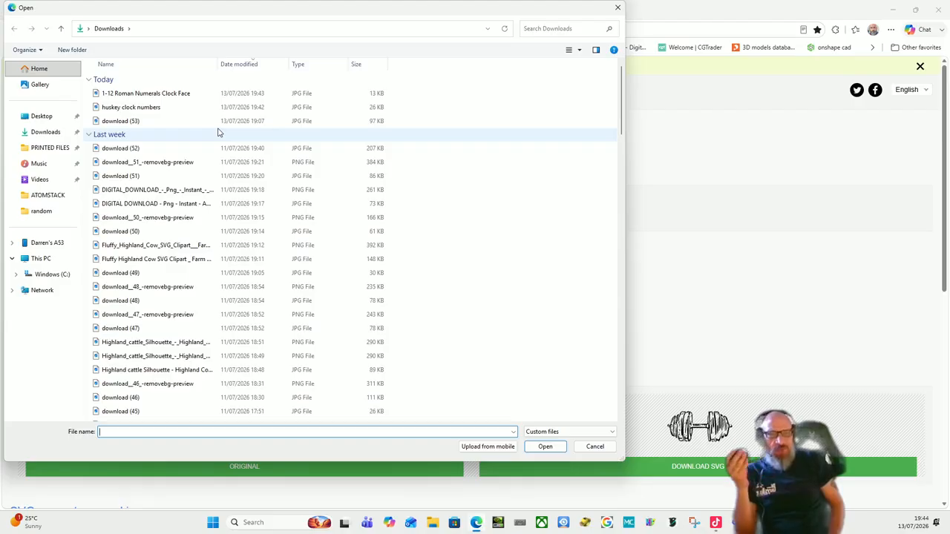
pyautogui.doubleClick(170, 94)
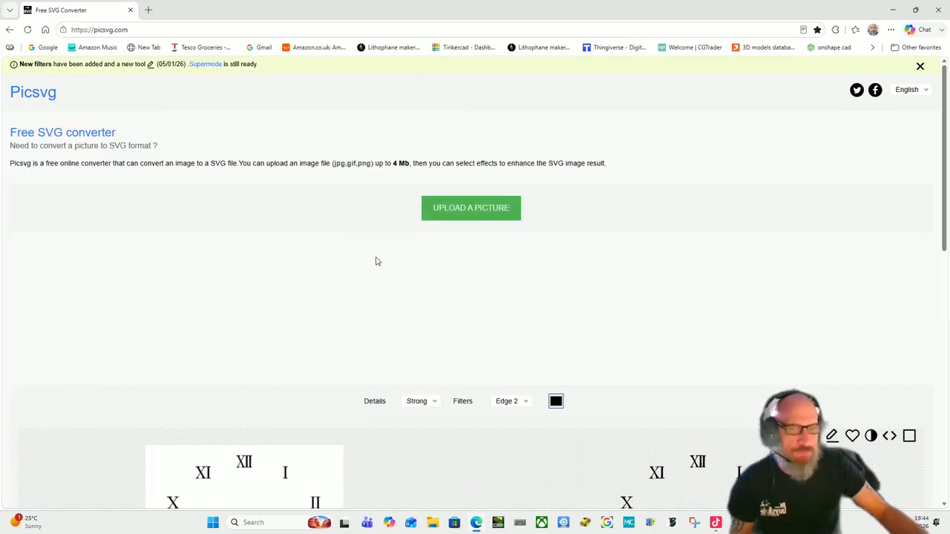
pyautogui.scroll(-3, 371, 261)
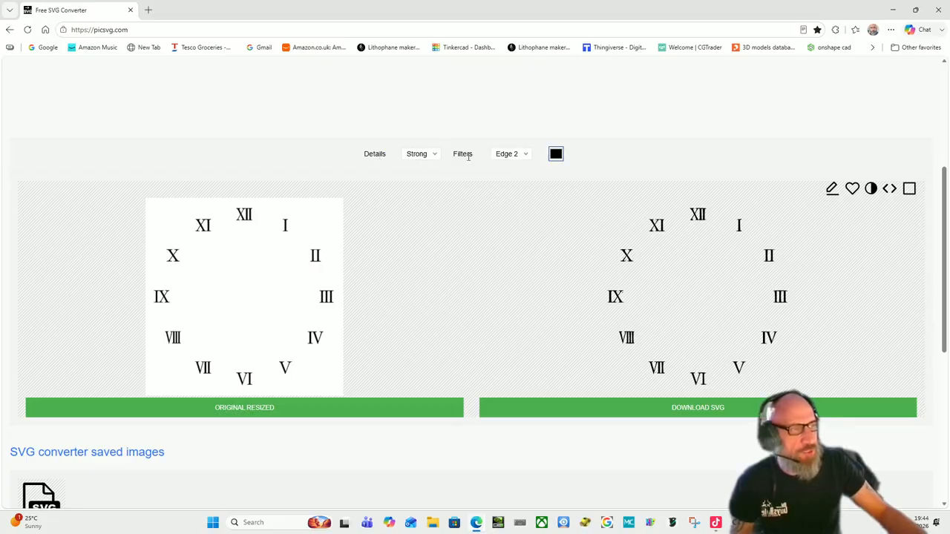
pyautogui.click(526, 156)
pyautogui.click(514, 241)
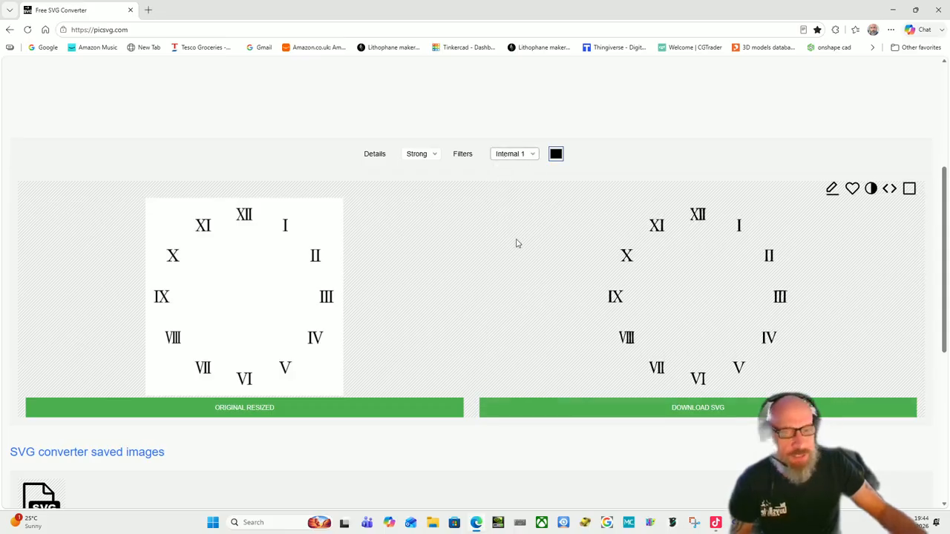
pyautogui.click(714, 410)
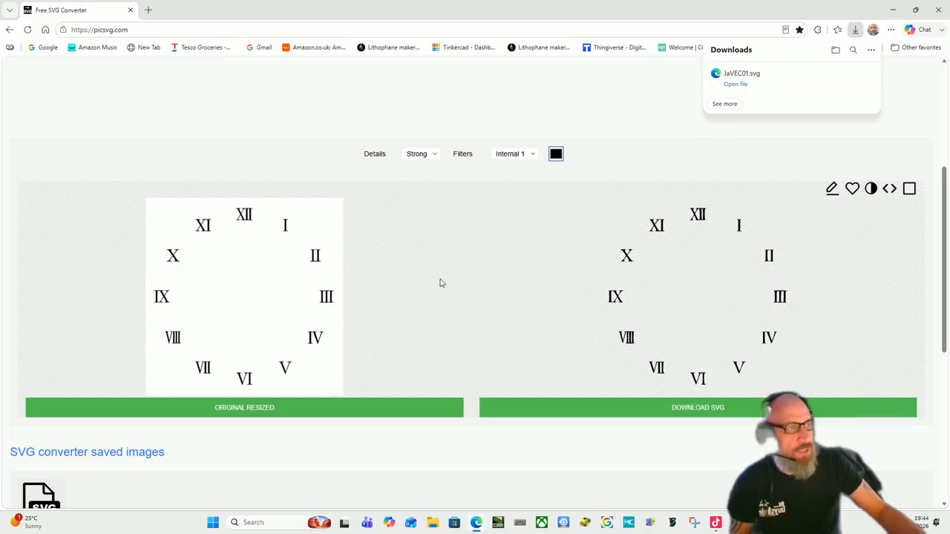
# Step: Convert the huskey clock numbers picture to SVG with the Internal 1 filter and download it
pyautogui.scroll(4, 441, 283)
pyautogui.click(467, 211)
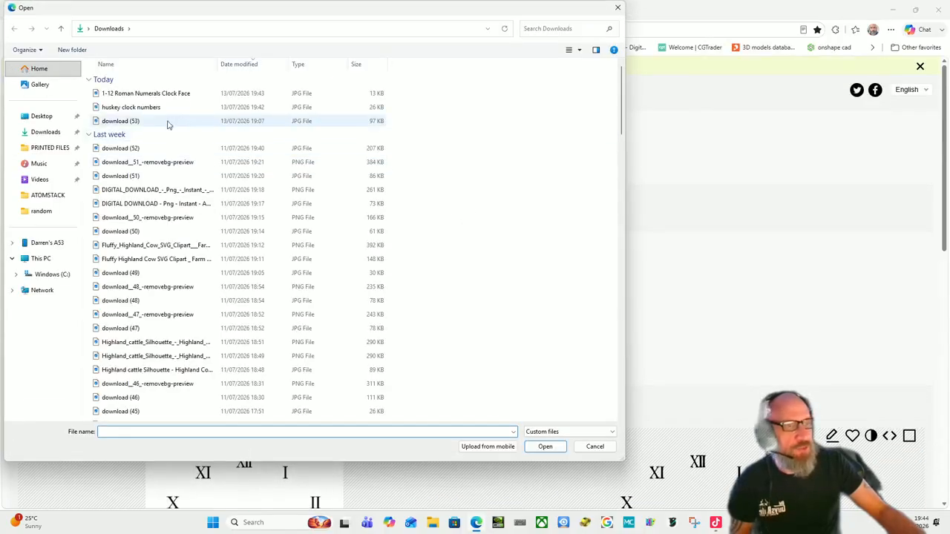
pyautogui.doubleClick(147, 110)
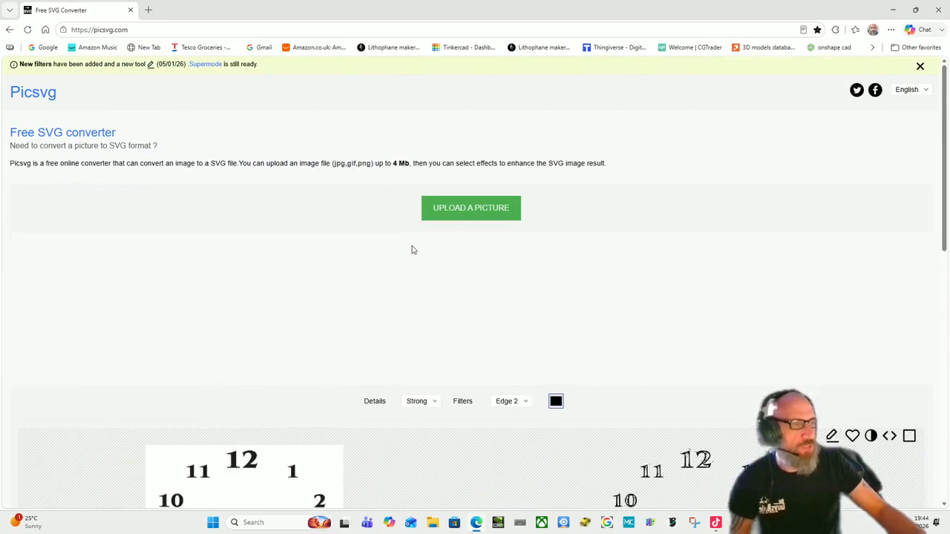
pyautogui.scroll(-2, 413, 249)
pyautogui.scroll(-2, 409, 250)
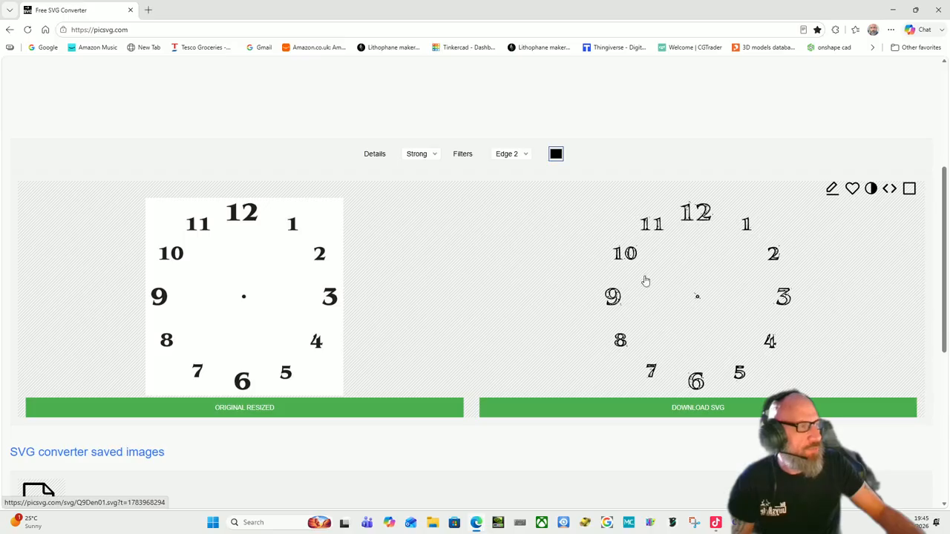
pyautogui.click(526, 156)
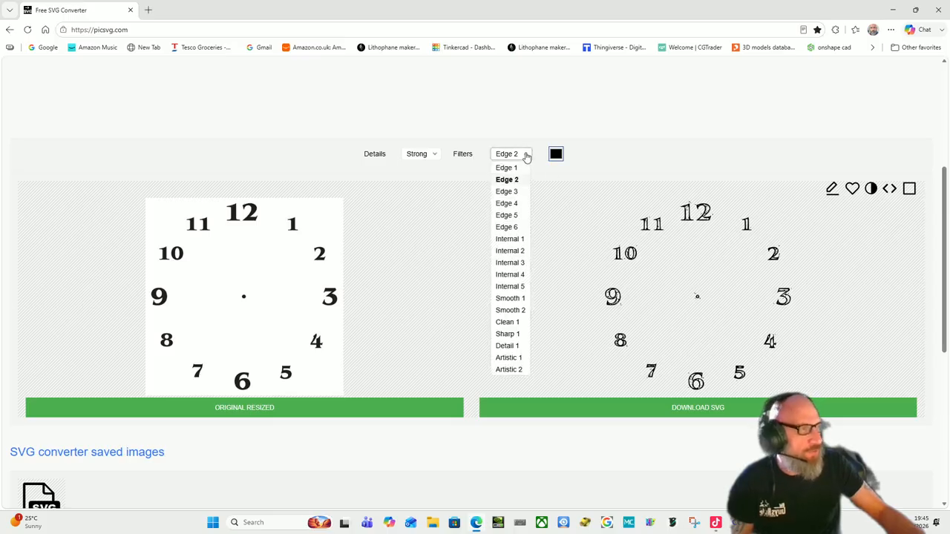
pyautogui.click(518, 236)
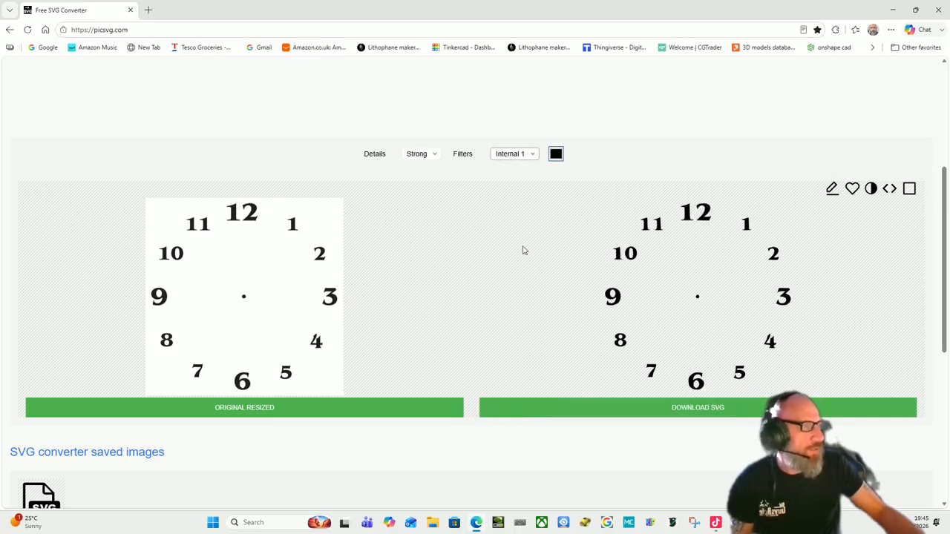
pyautogui.click(722, 413)
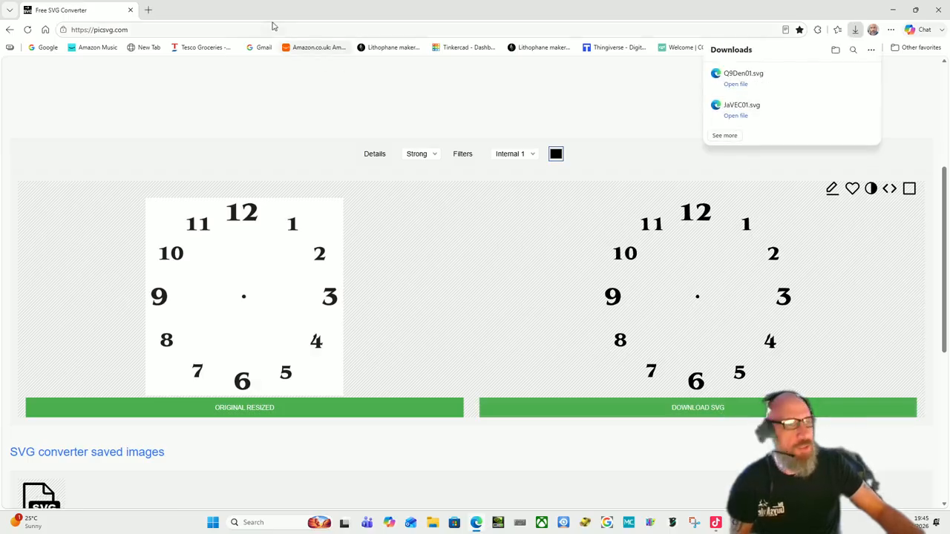
# Step: Close the converter page and switch to ElegooSlicer, bringing the husky clock face project into the Prepare view
pyautogui.click(131, 11)
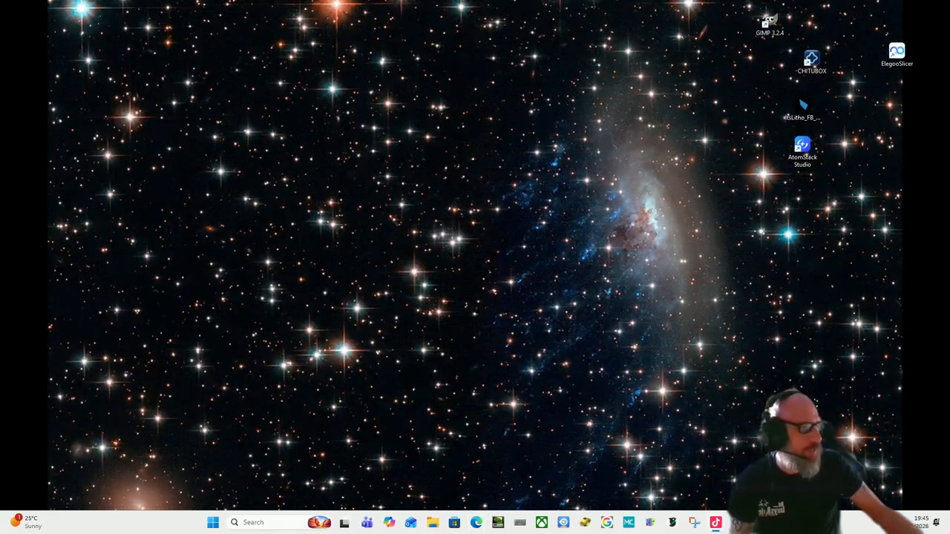
pyautogui.click(737, 523)
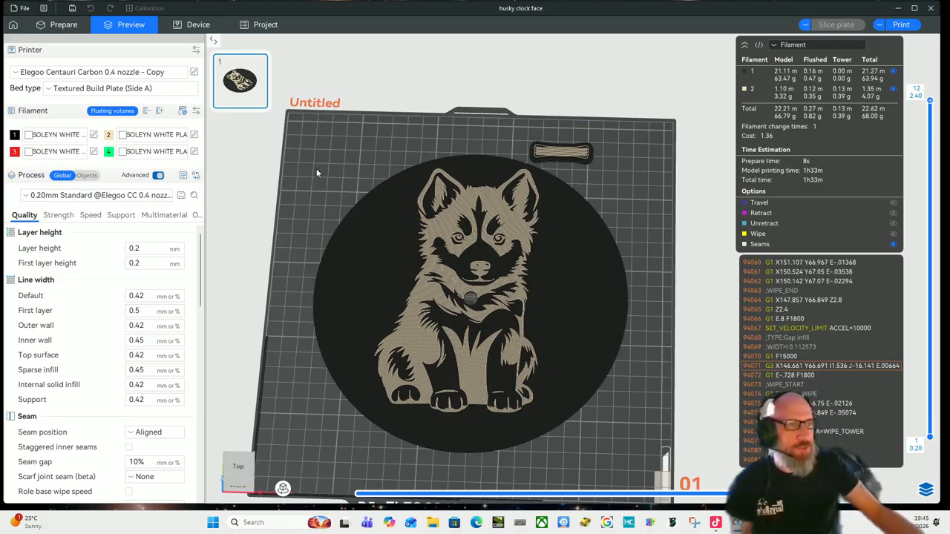
pyautogui.moveTo(316, 169); pyautogui.dragTo(316, 173)
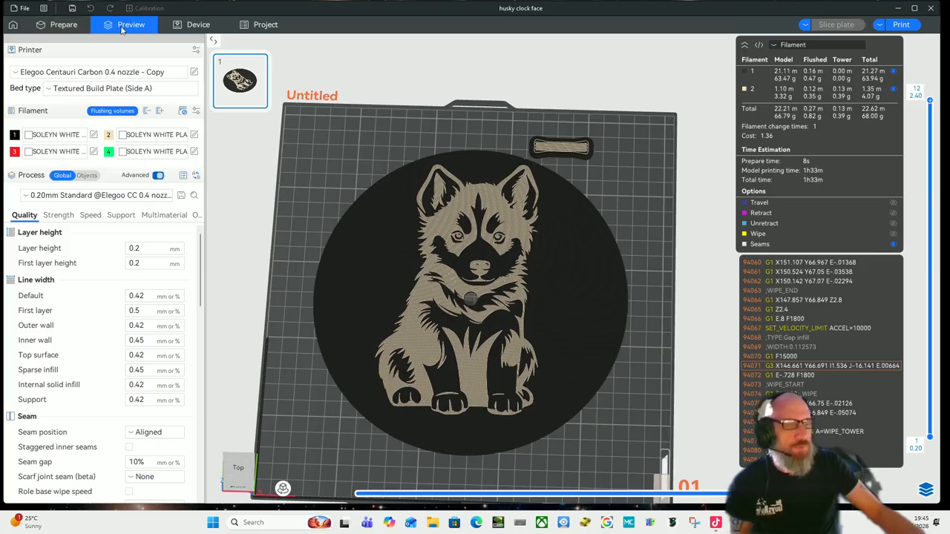
pyautogui.click(72, 27)
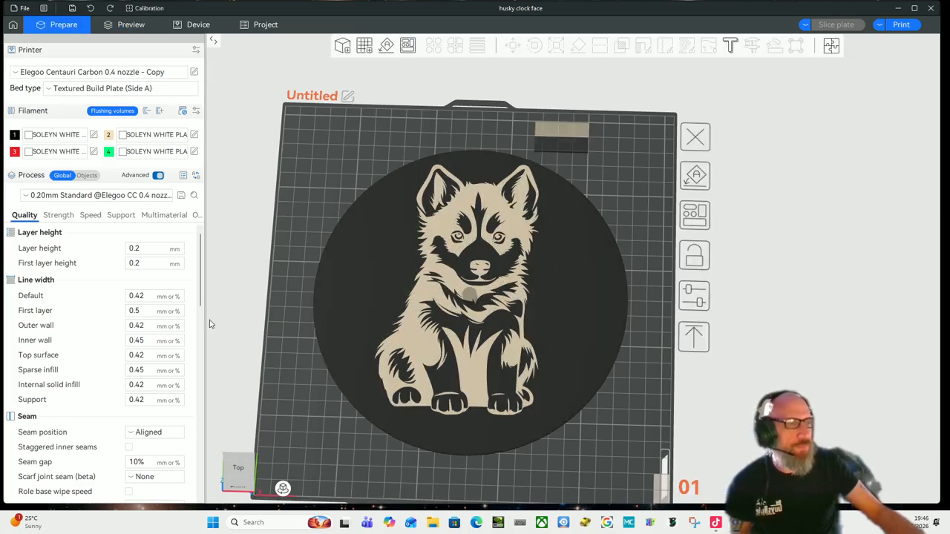
# Step: Add the Roman numeral file JaVEC01.svg as an SVG part to the black clock disc
pyautogui.click(358, 269)
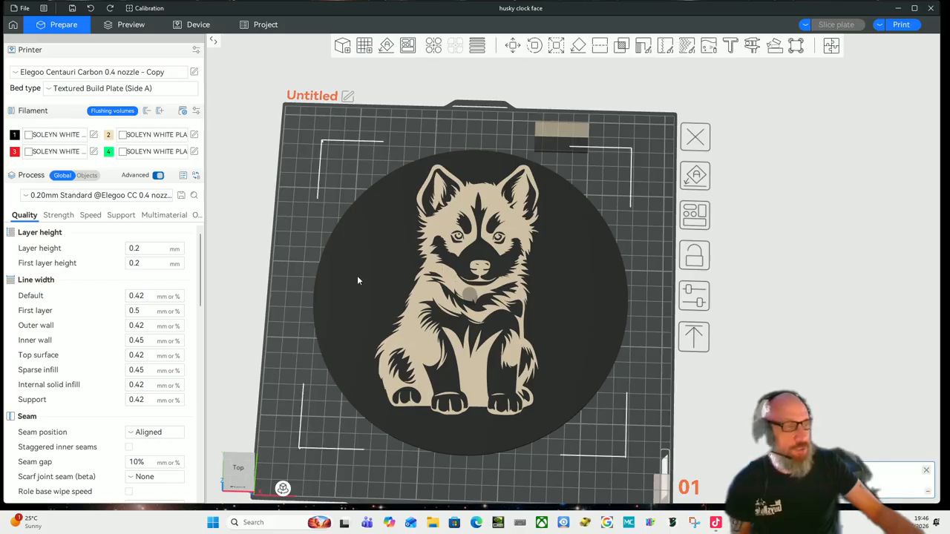
pyautogui.rightClick(359, 280)
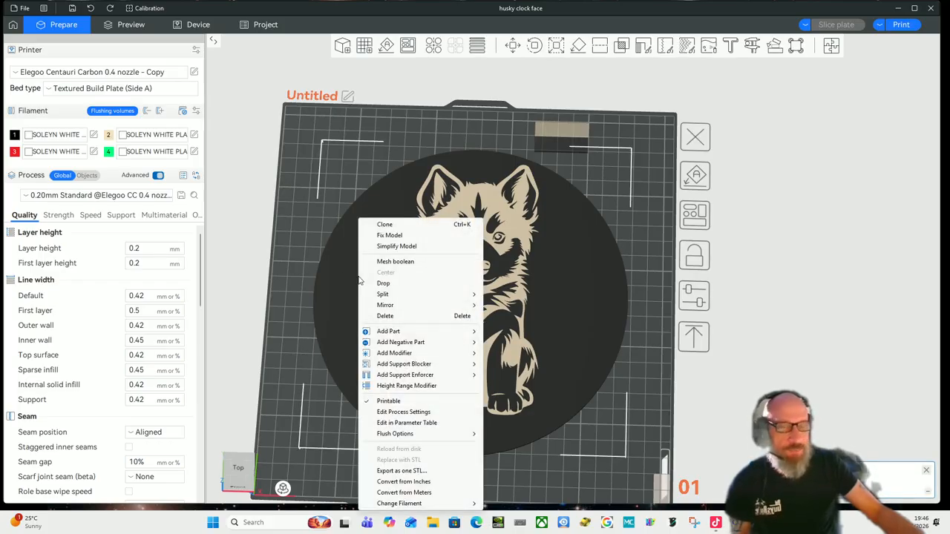
pyautogui.moveTo(412, 334)
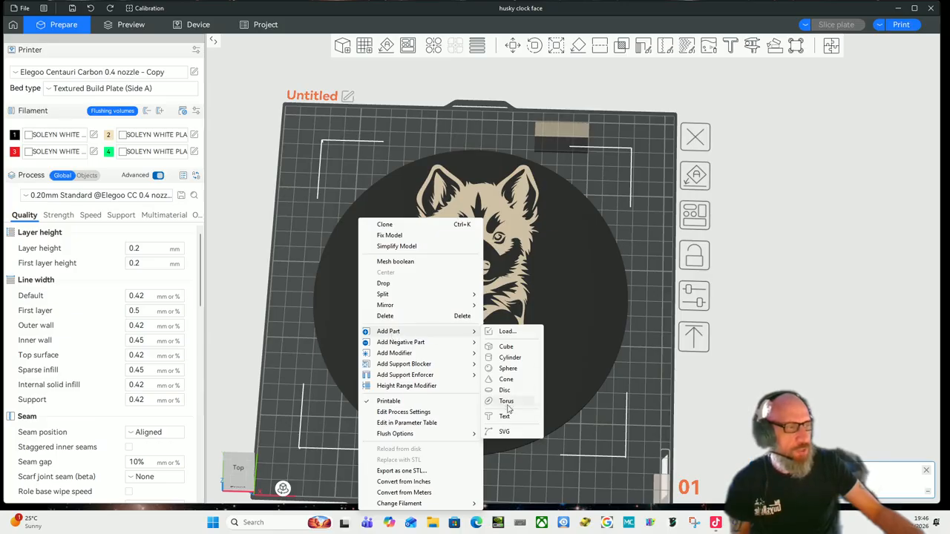
pyautogui.click(506, 431)
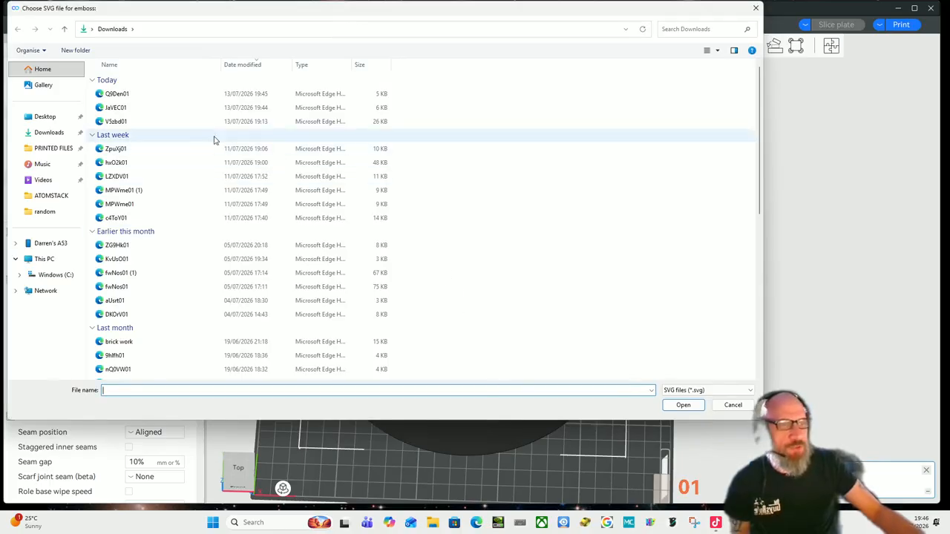
pyautogui.doubleClick(124, 109)
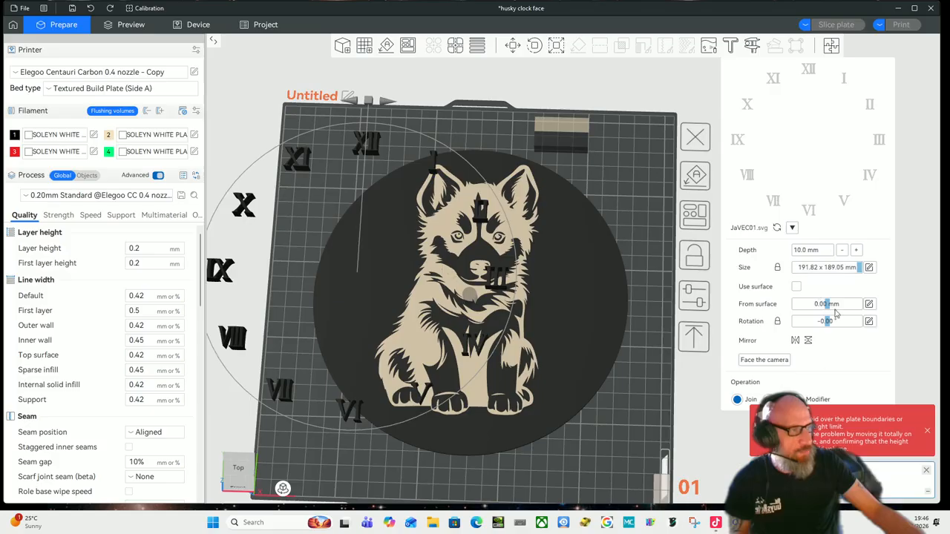
# Step: Assign the green filament 4 to the JaVEC01 numerals part in the object list
pyautogui.click(87, 176)
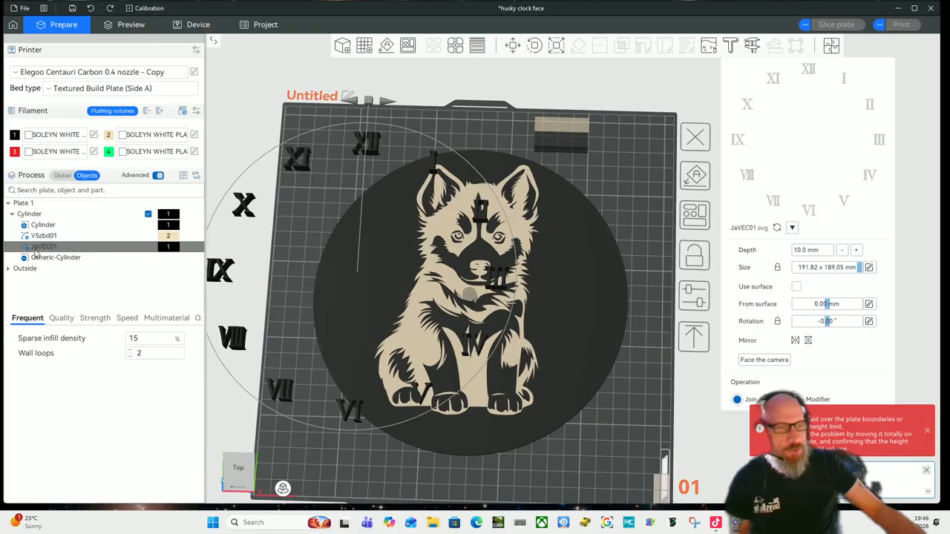
pyautogui.rightClick(170, 251)
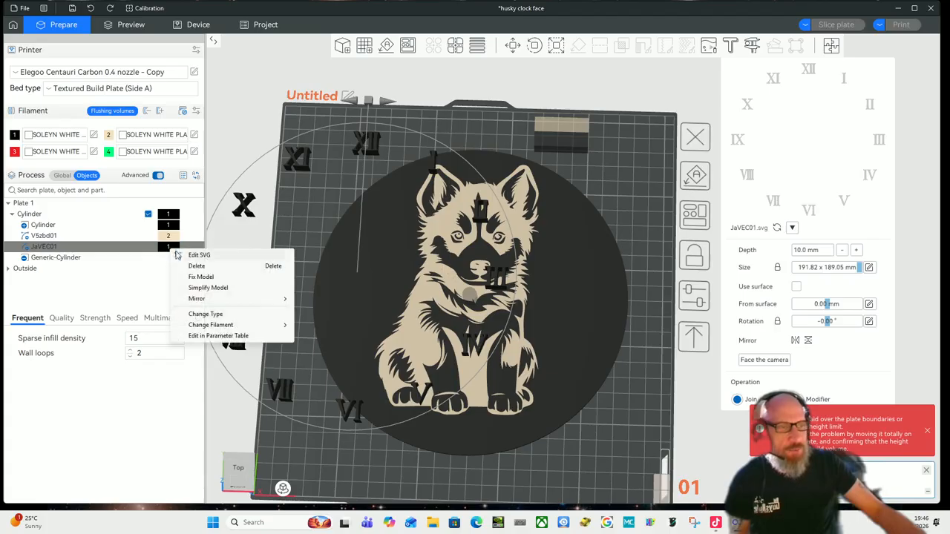
pyautogui.moveTo(210, 326)
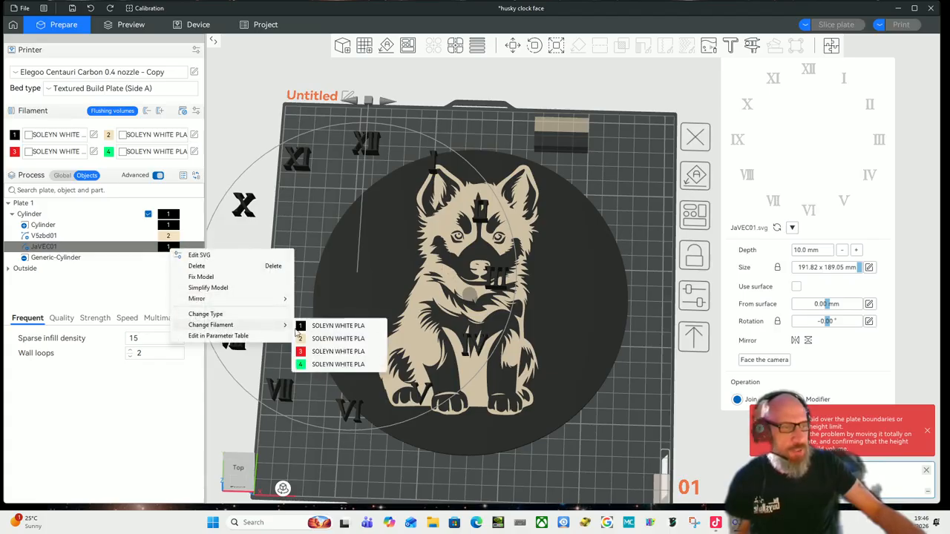
pyautogui.click(333, 363)
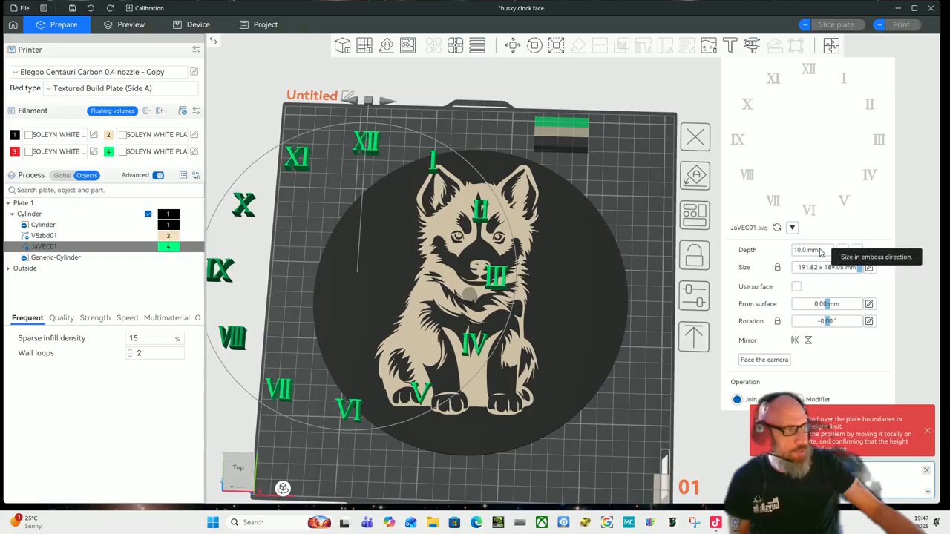
# Step: Set the emboss depth of the Roman numerals to 1 mm and deselect the part
pyautogui.click(823, 253)
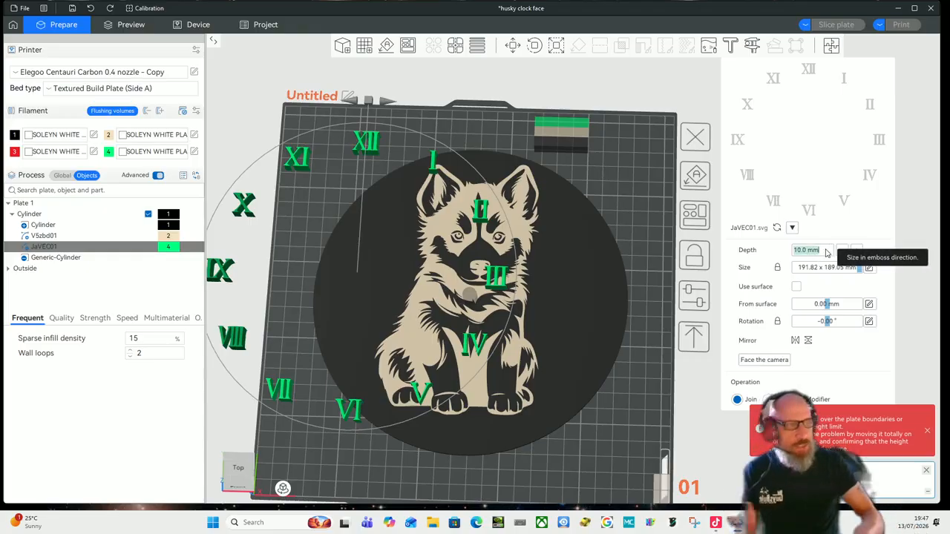
pyautogui.press('BackSpace')
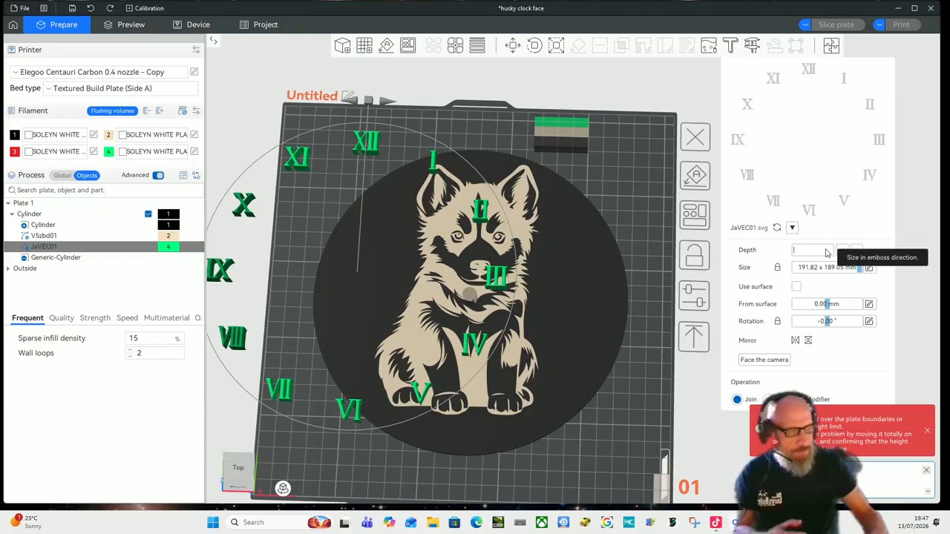
pyautogui.write('1')
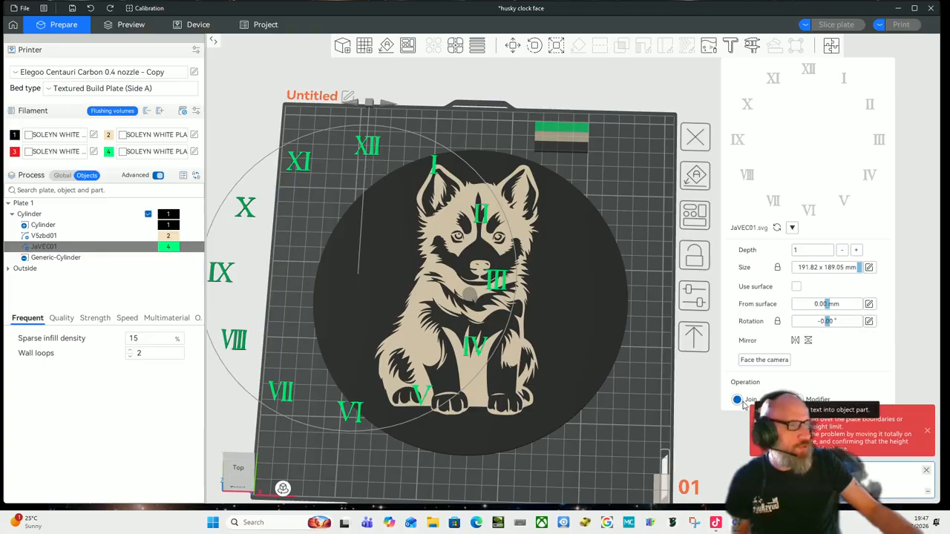
pyautogui.click(628, 443)
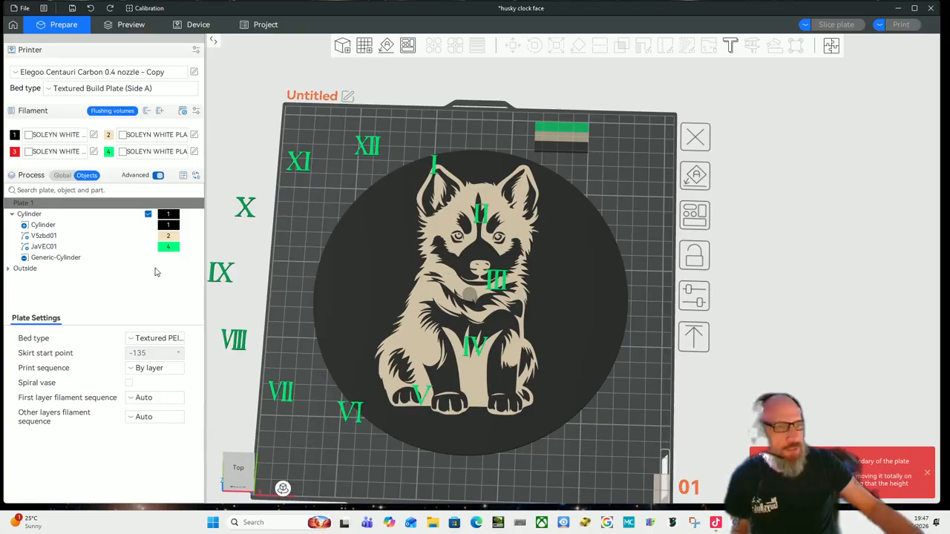
# Step: Move the JaVEC01 Roman numerals onto the black disc freehand, to about X -5 mm and Y 2 mm in object coordinates
pyautogui.click(66, 256)
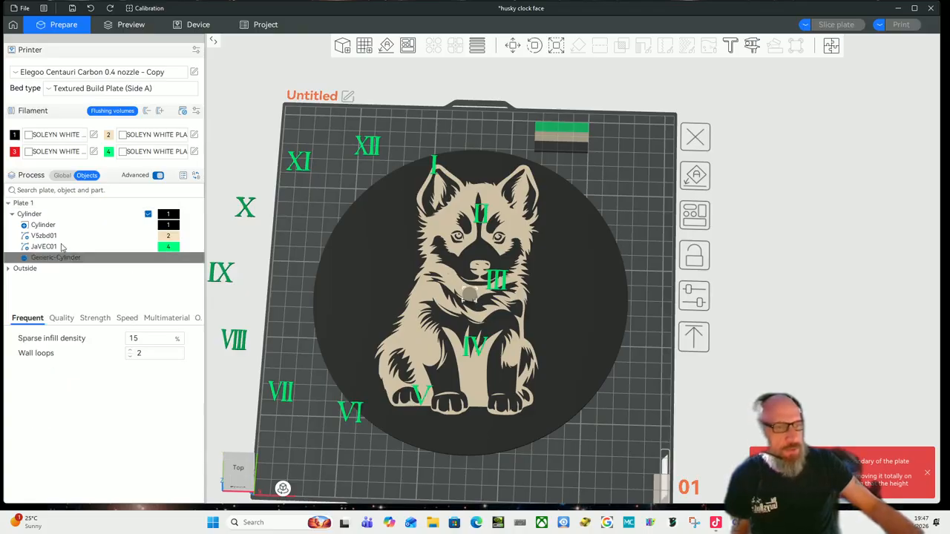
pyautogui.click(62, 246)
pyautogui.rightClick(62, 248)
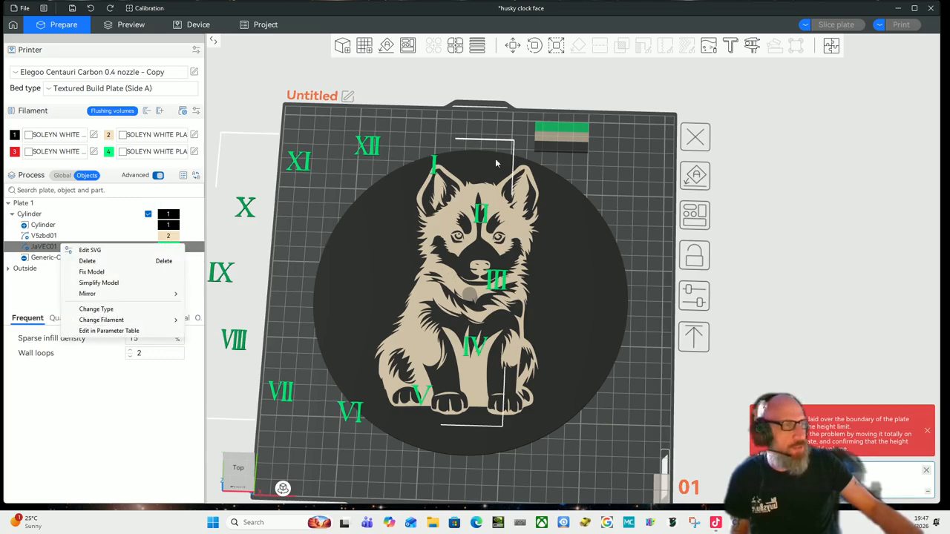
pyautogui.click(333, 123)
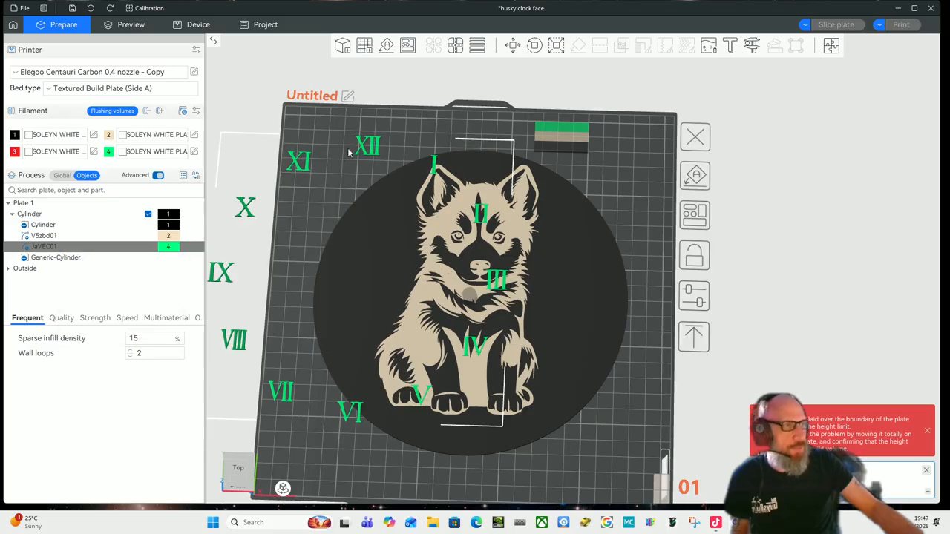
pyautogui.click(513, 45)
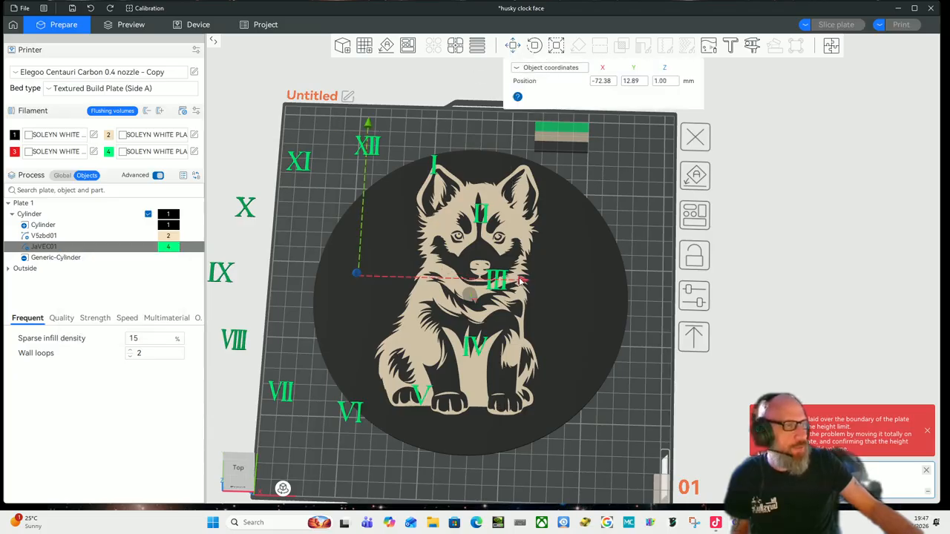
pyautogui.moveTo(521, 281); pyautogui.dragTo(627, 285)
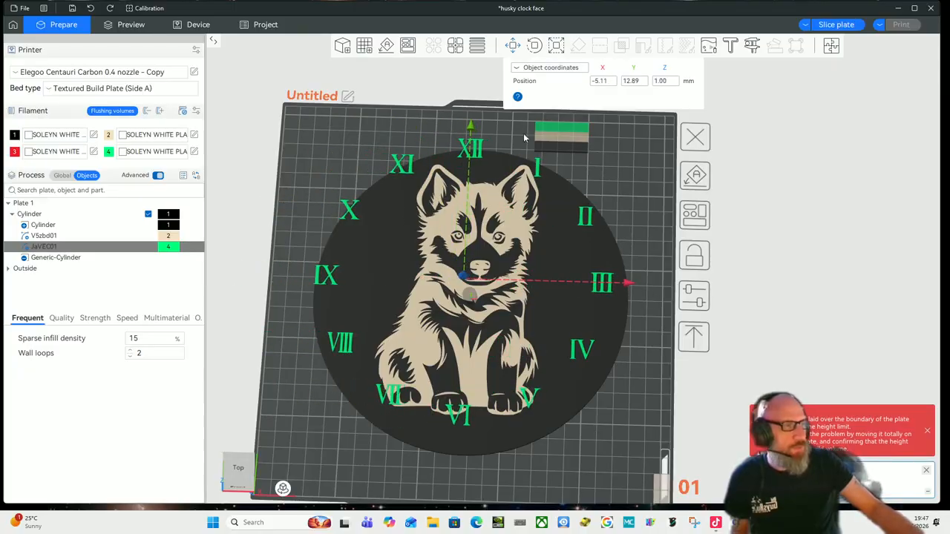
pyautogui.moveTo(472, 123); pyautogui.dragTo(469, 152)
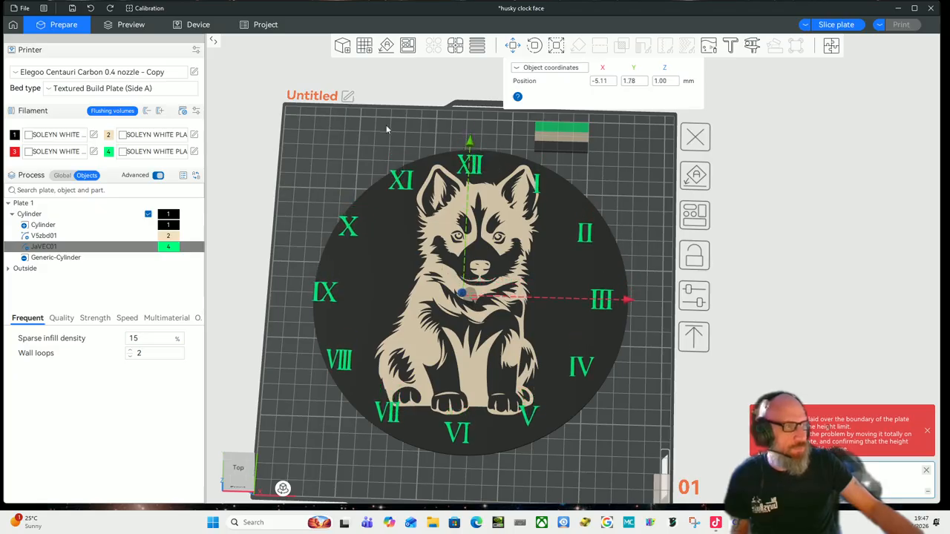
pyautogui.click(366, 129)
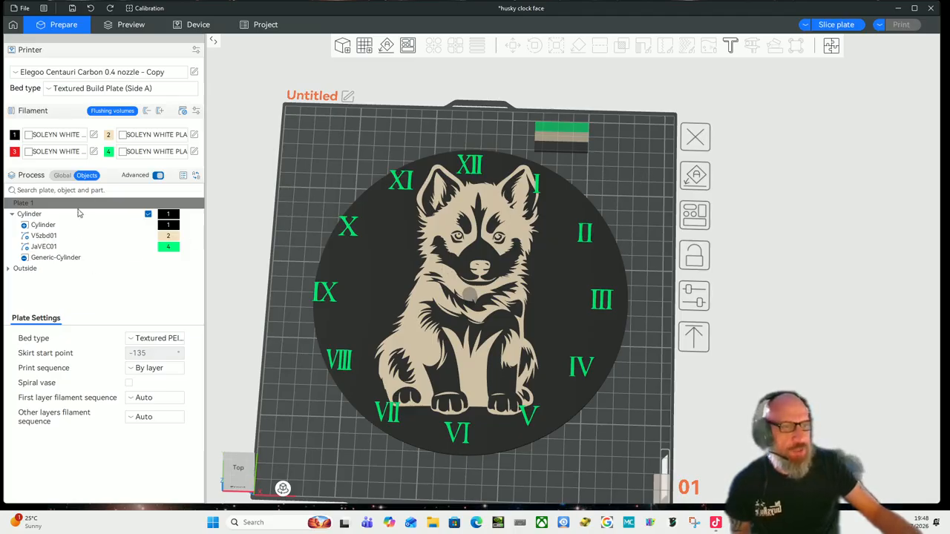
pyautogui.click(62, 259)
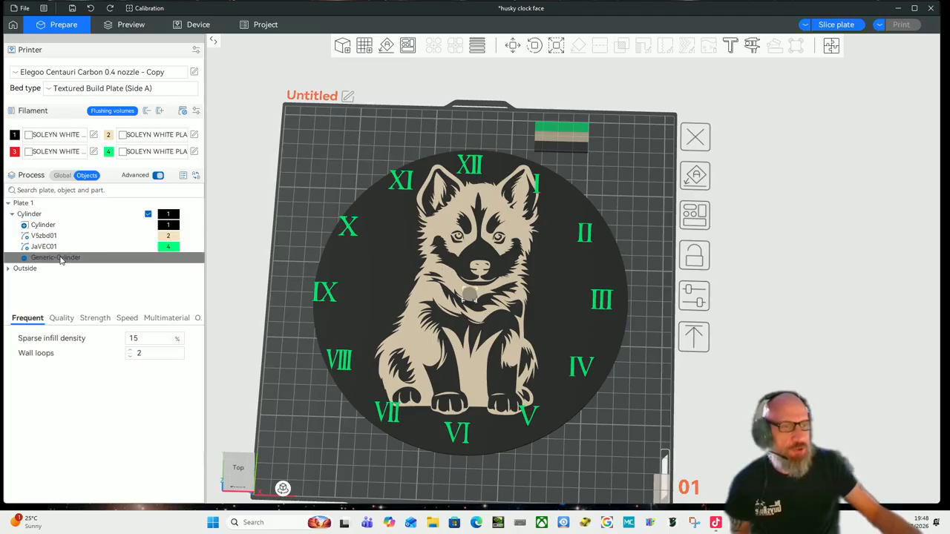
pyautogui.click(51, 250)
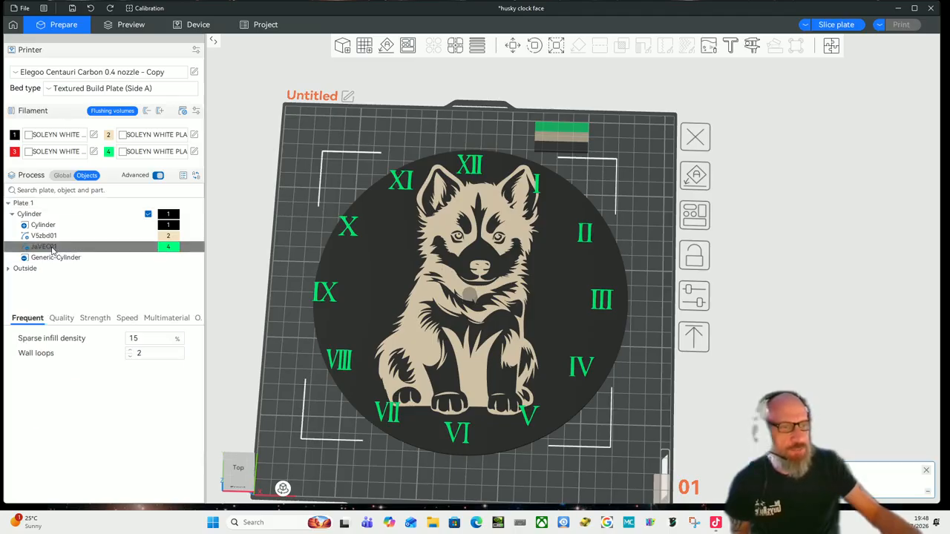
pyautogui.rightClick(348, 135)
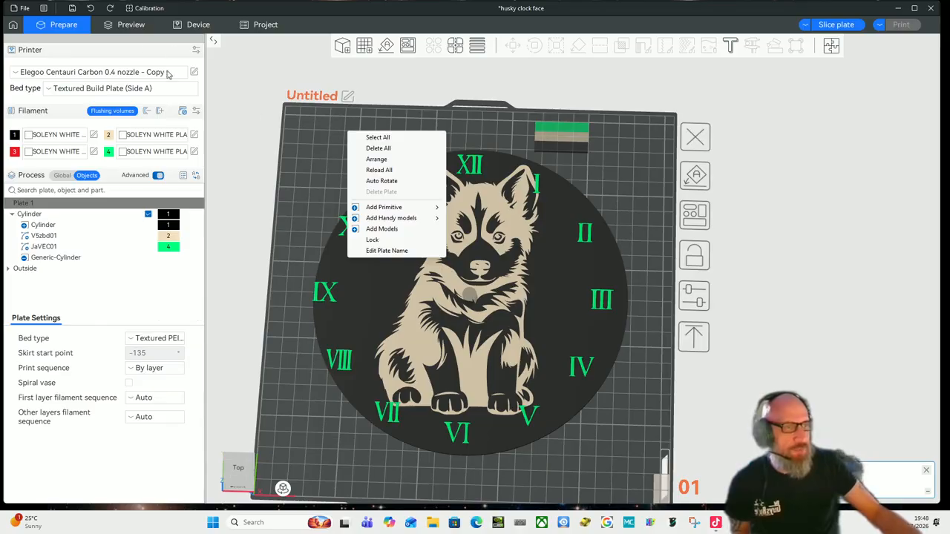
pyautogui.click(55, 247)
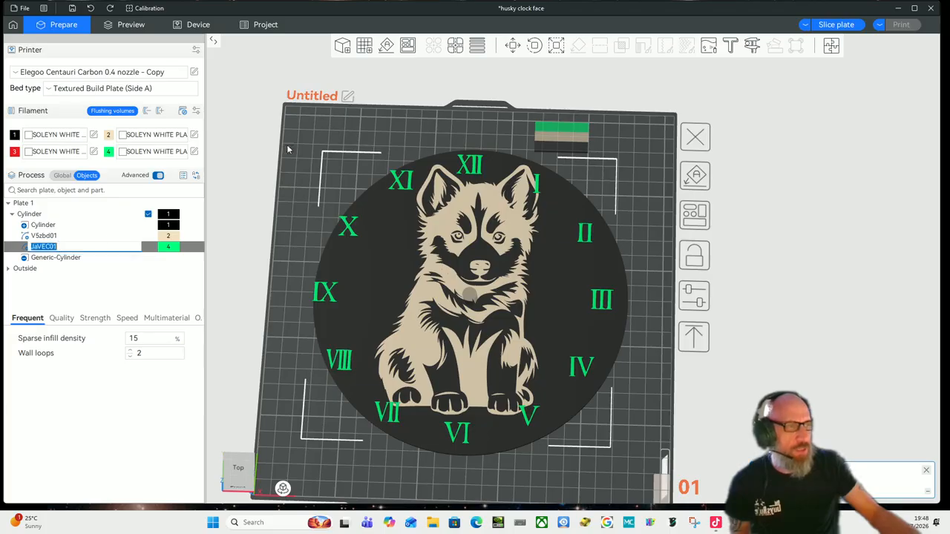
pyautogui.rightClick(308, 134)
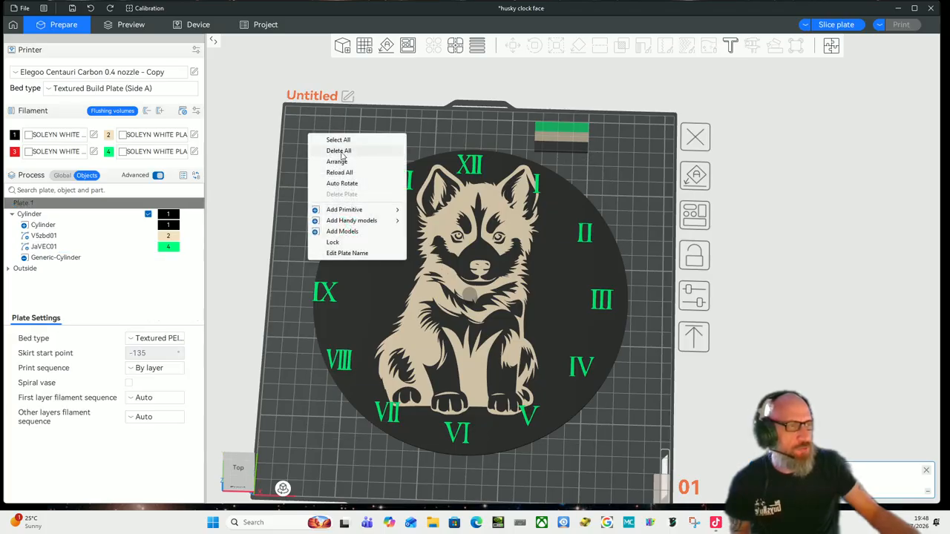
pyautogui.click(291, 406)
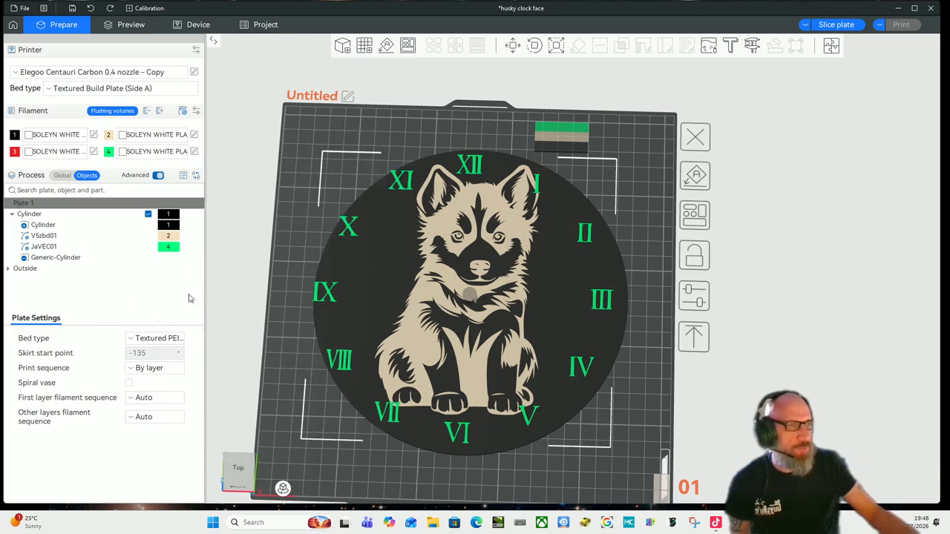
pyautogui.click(78, 247)
pyautogui.rightClick(314, 404)
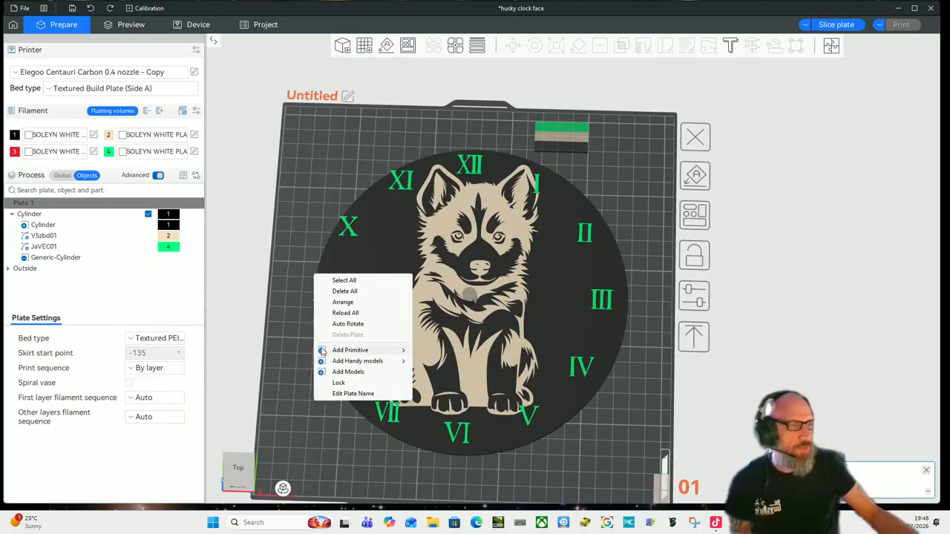
pyautogui.click(301, 178)
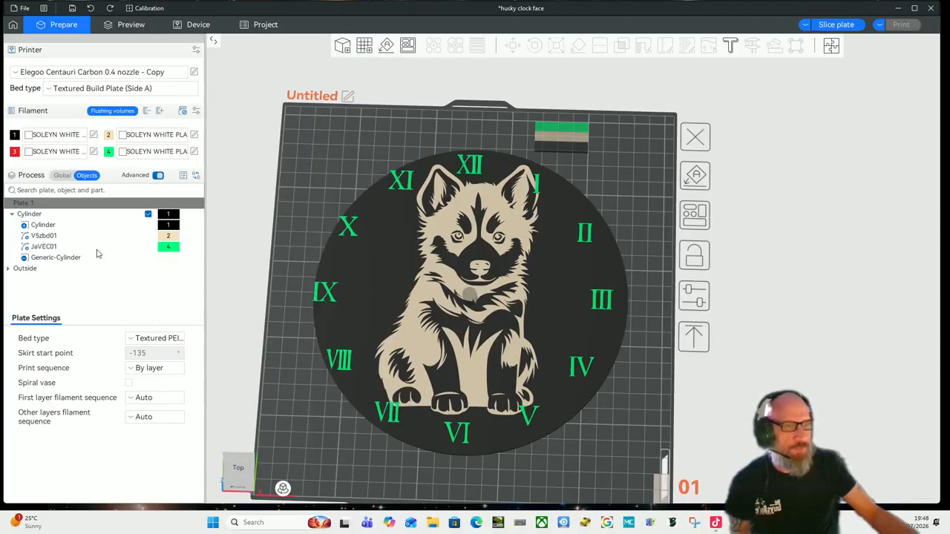
pyautogui.click(62, 249)
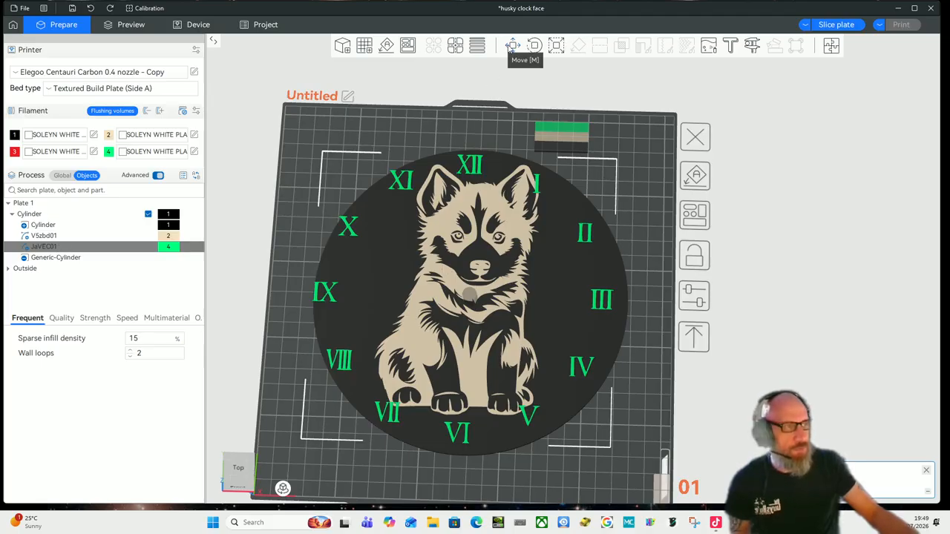
pyautogui.click(512, 46)
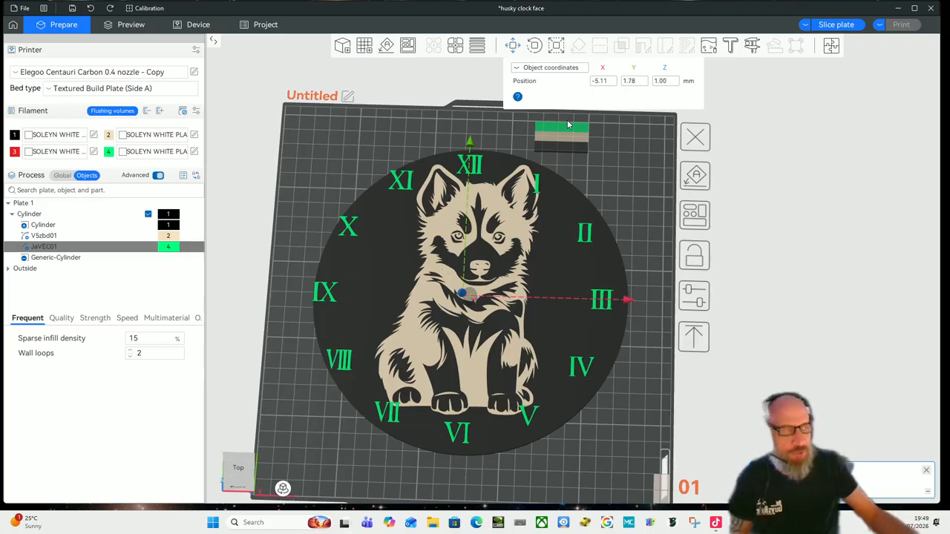
pyautogui.click(512, 46)
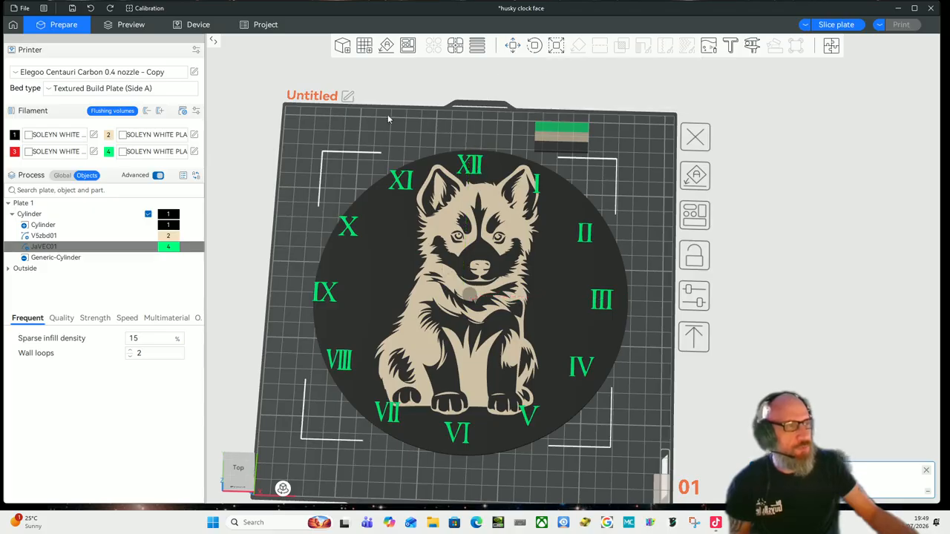
pyautogui.click(349, 121)
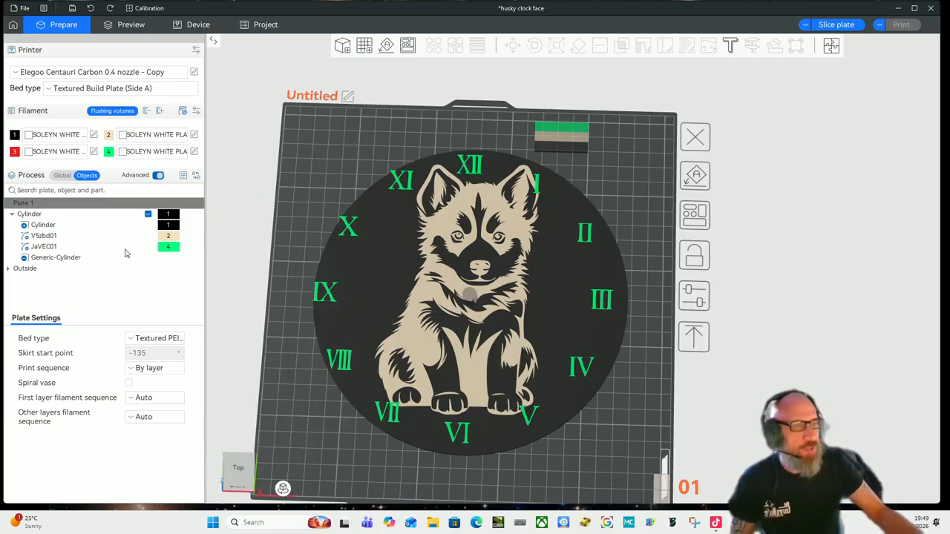
# Step: Start moving the JaVEC01 numerals part and switch its position reference to world coordinates
pyautogui.click(49, 248)
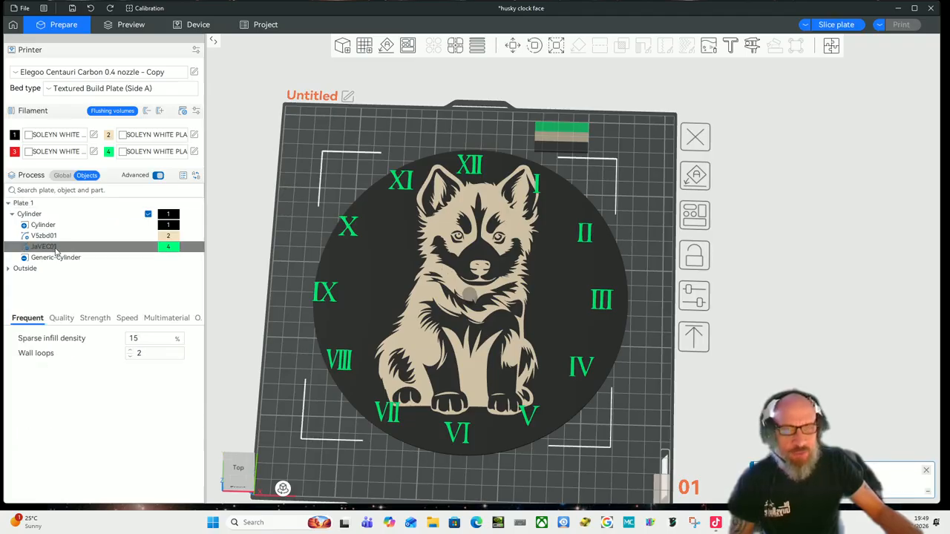
pyautogui.click(513, 45)
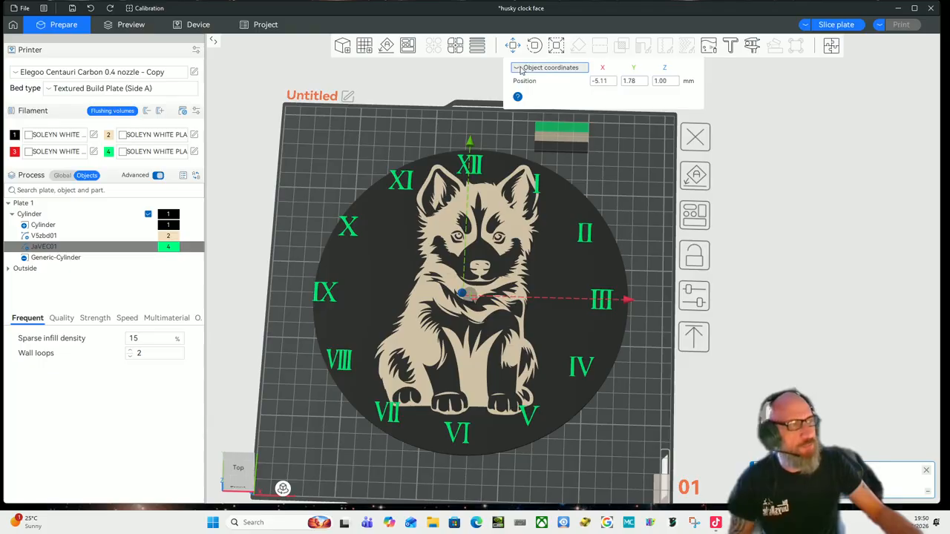
pyautogui.click(519, 70)
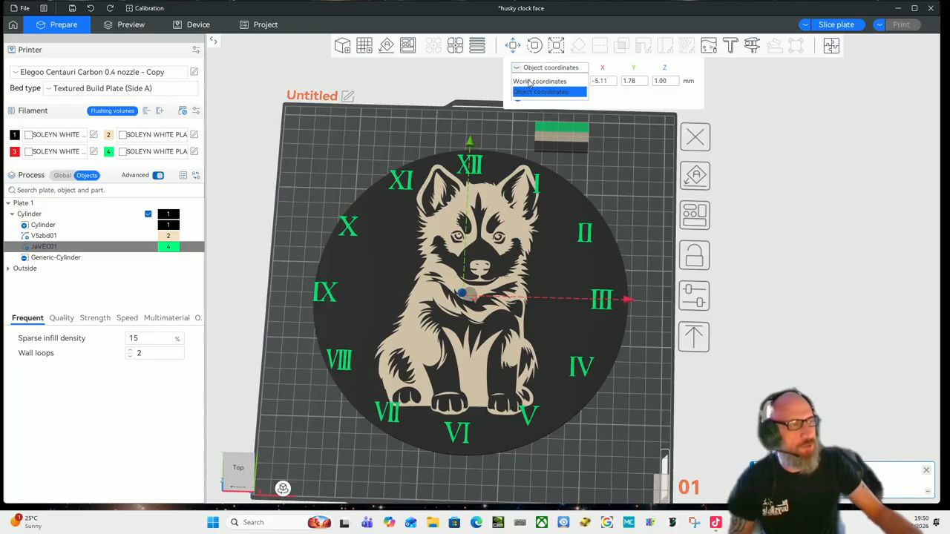
pyautogui.click(529, 82)
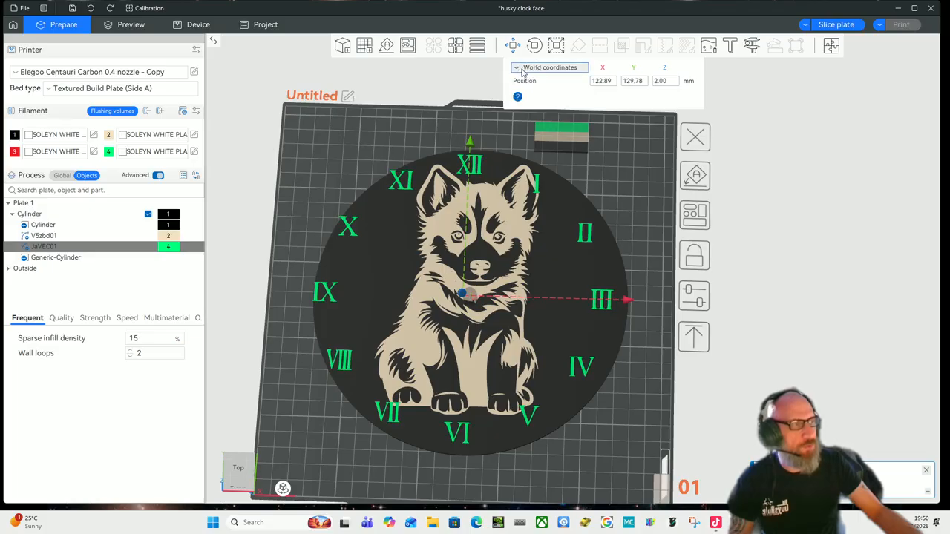
pyautogui.click(524, 71)
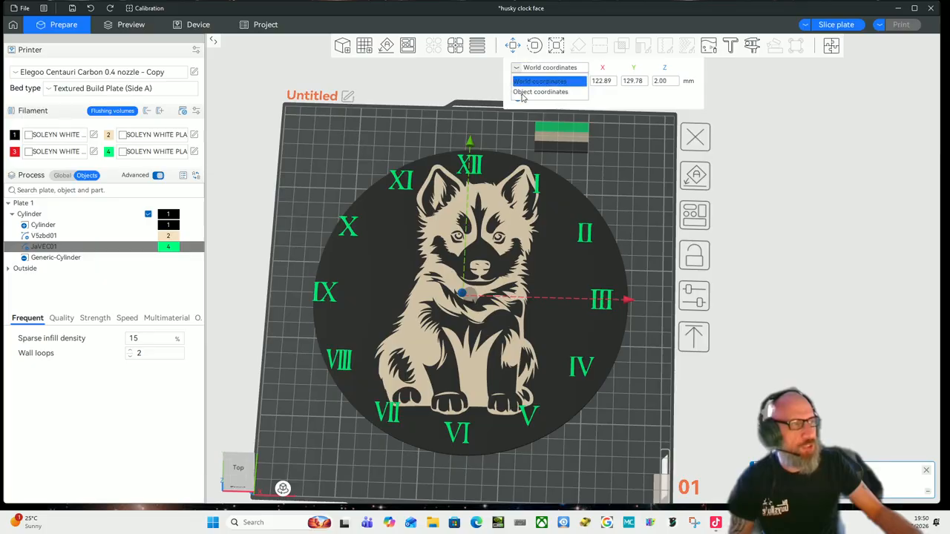
pyautogui.click(524, 92)
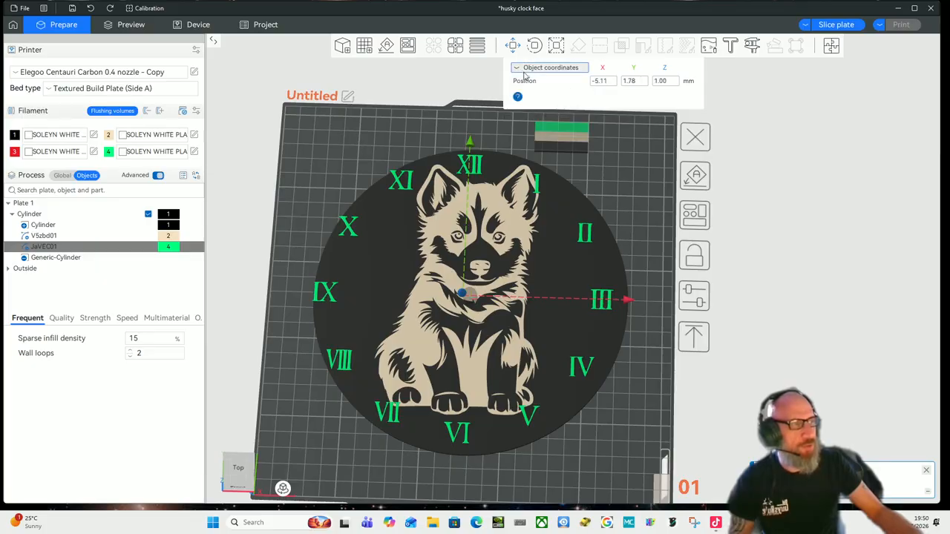
pyautogui.click(520, 72)
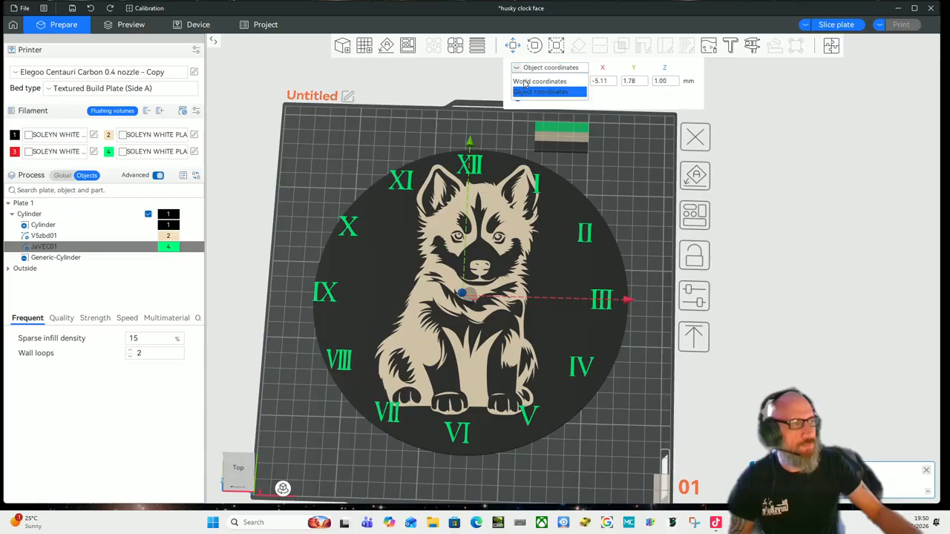
pyautogui.click(524, 83)
# Step: Center the Roman numerals on the plate by setting their position to X 128 mm and Y 128 mm, then deselect the part
pyautogui.click(613, 87)
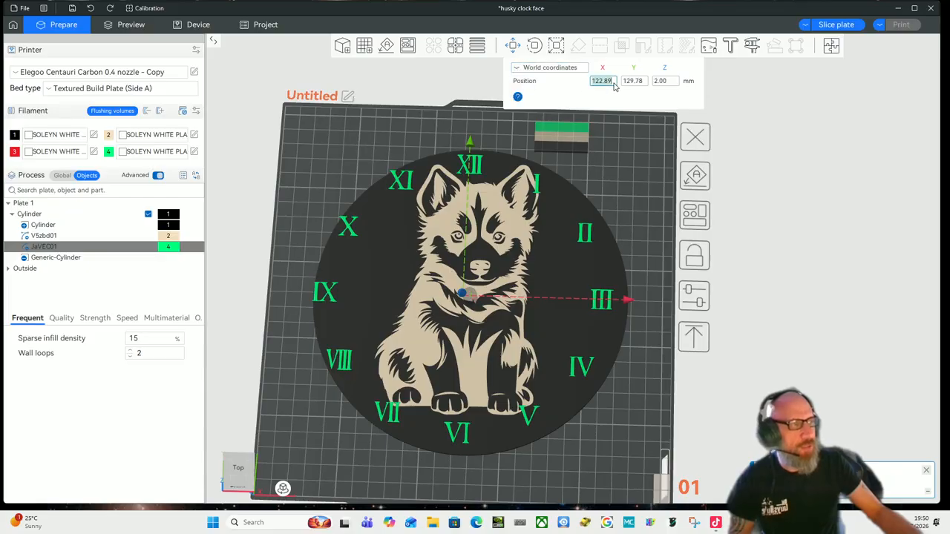
pyautogui.write('128')
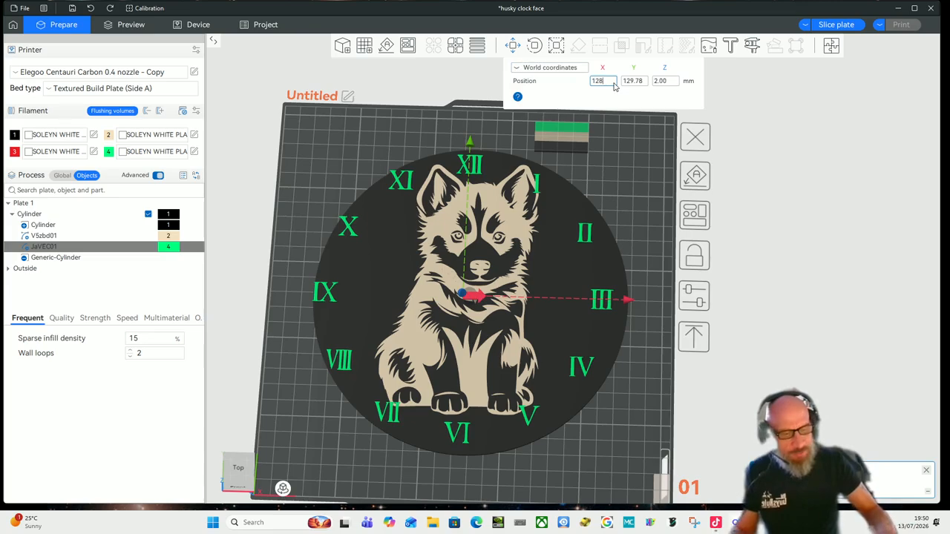
pyautogui.press('Tab')
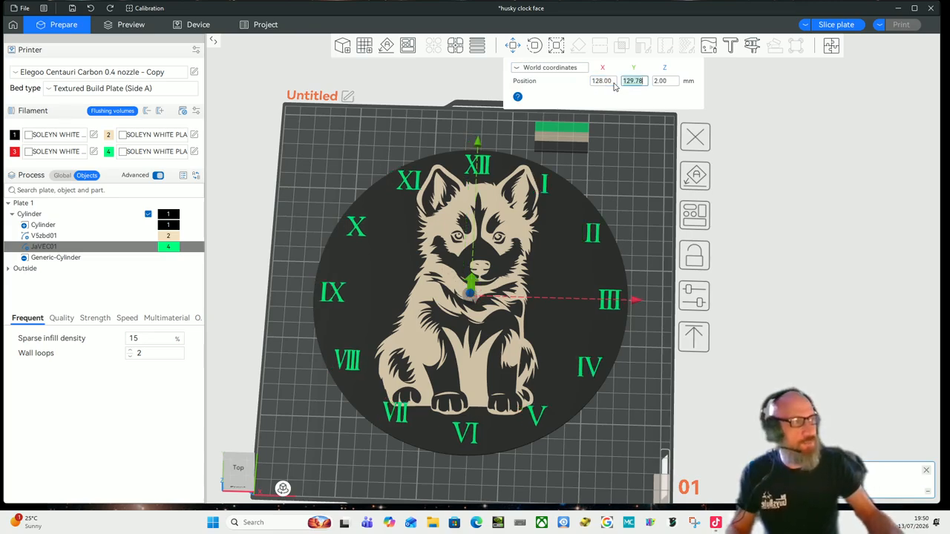
pyautogui.write('128')
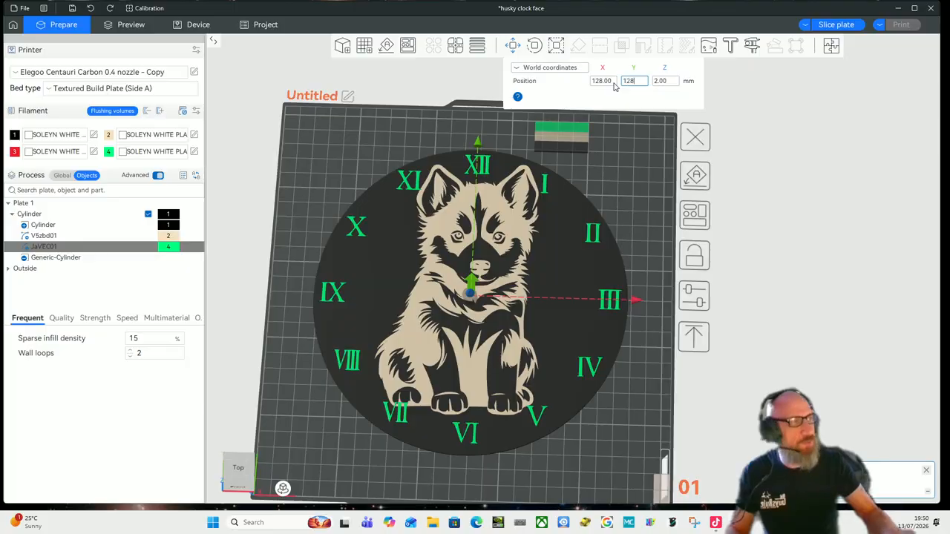
pyautogui.press('Tab')
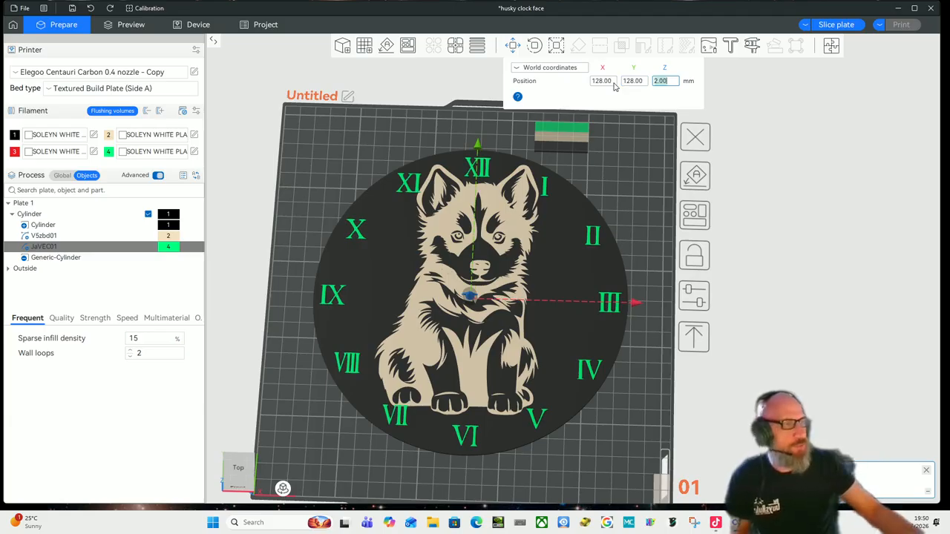
pyautogui.press('Return')
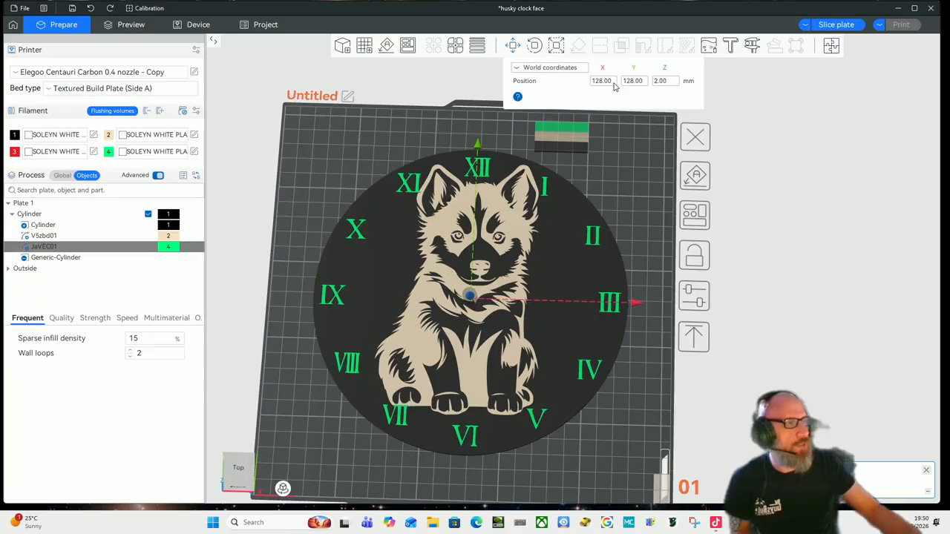
pyautogui.click(650, 170)
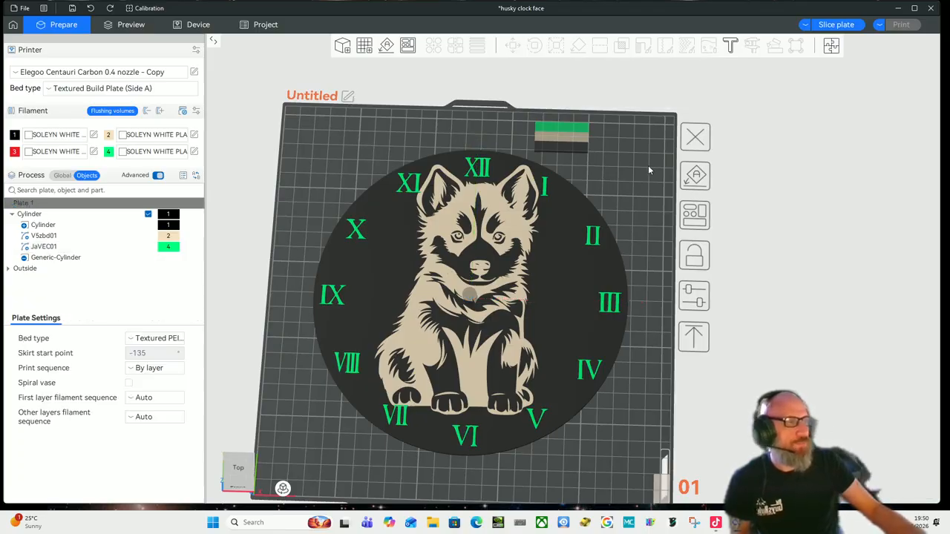
# Step: Examine how far the numerals II and III stand above the disc surface, up close from a low angle
pyautogui.moveTo(668, 189); pyautogui.dragTo(639, 151)
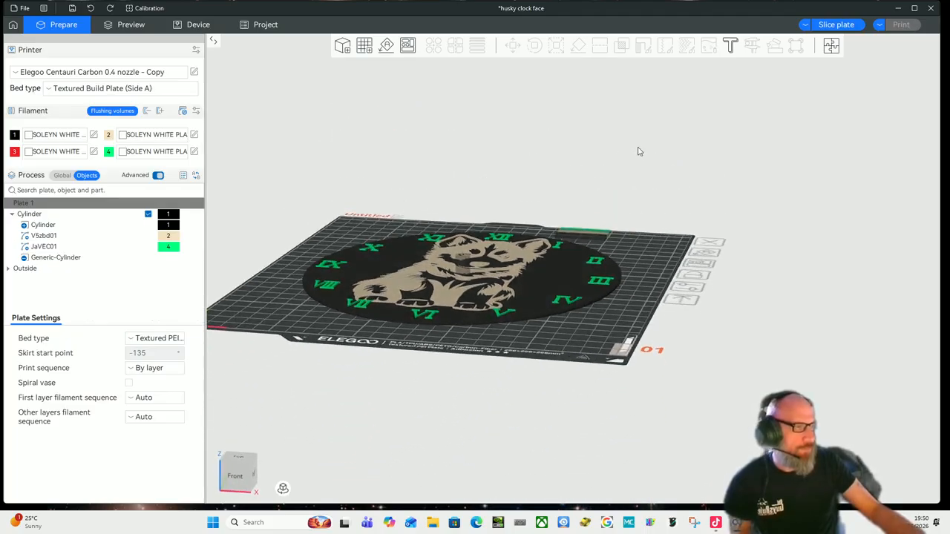
pyautogui.scroll(2, 601, 302)
pyautogui.scroll(8, 622, 339)
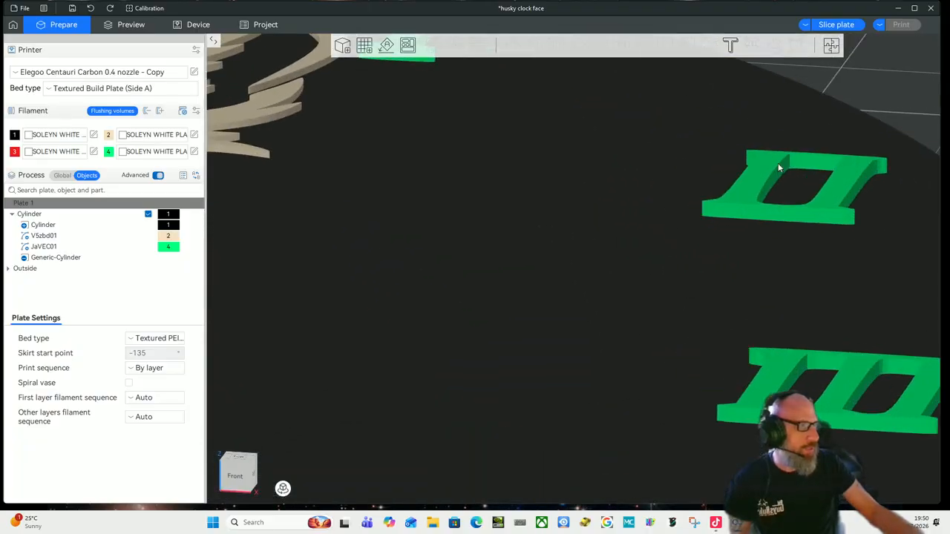
# Step: Compare the relief of numerals I to V against the disc from low angles, and inspect the whole clock face from above
pyautogui.scroll(-10, 801, 212)
pyautogui.moveTo(803, 209); pyautogui.dragTo(806, 216)
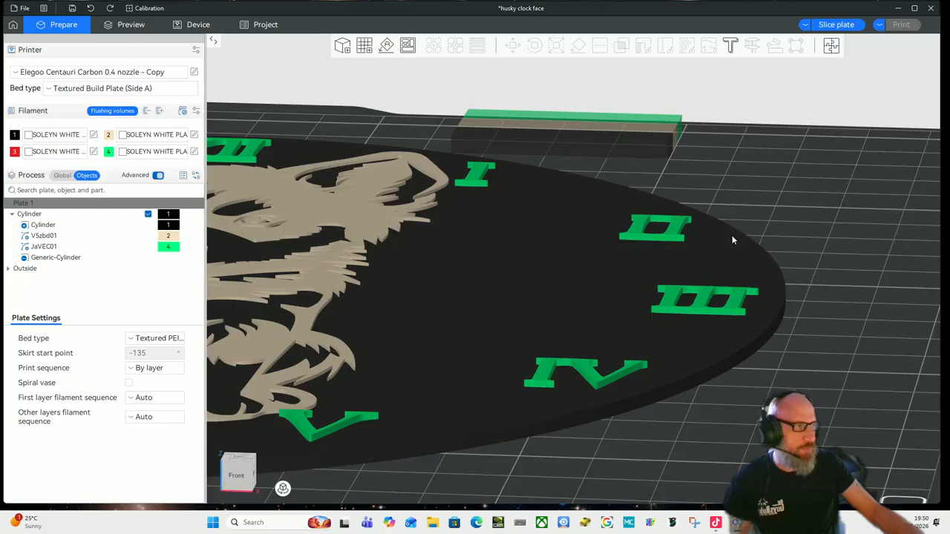
pyautogui.moveTo(732, 240); pyautogui.dragTo(774, 259)
pyautogui.scroll(9, 697, 275)
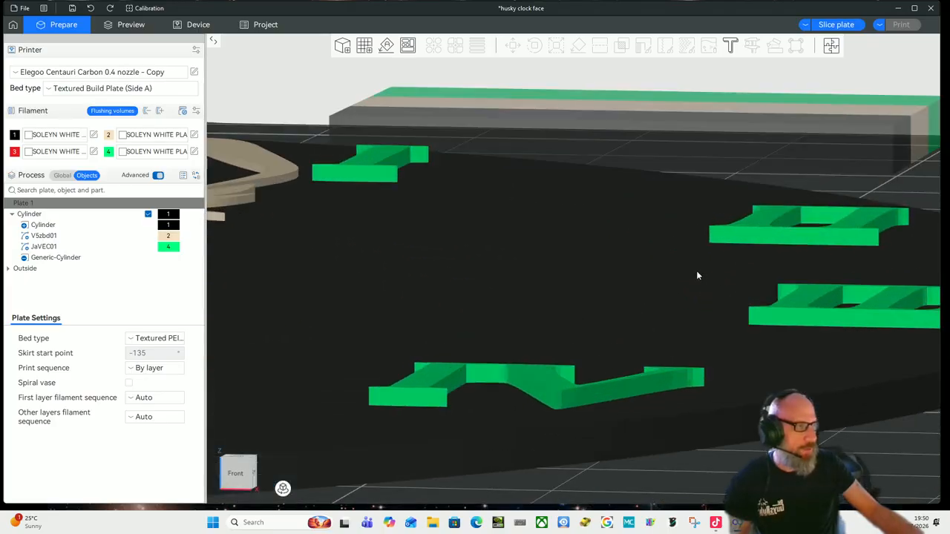
pyautogui.scroll(-10, 697, 275)
pyautogui.scroll(-2, 697, 272)
pyautogui.moveTo(744, 273); pyautogui.dragTo(755, 285)
pyautogui.scroll(-6, 753, 285)
pyautogui.moveTo(686, 313); pyautogui.dragTo(685, 322)
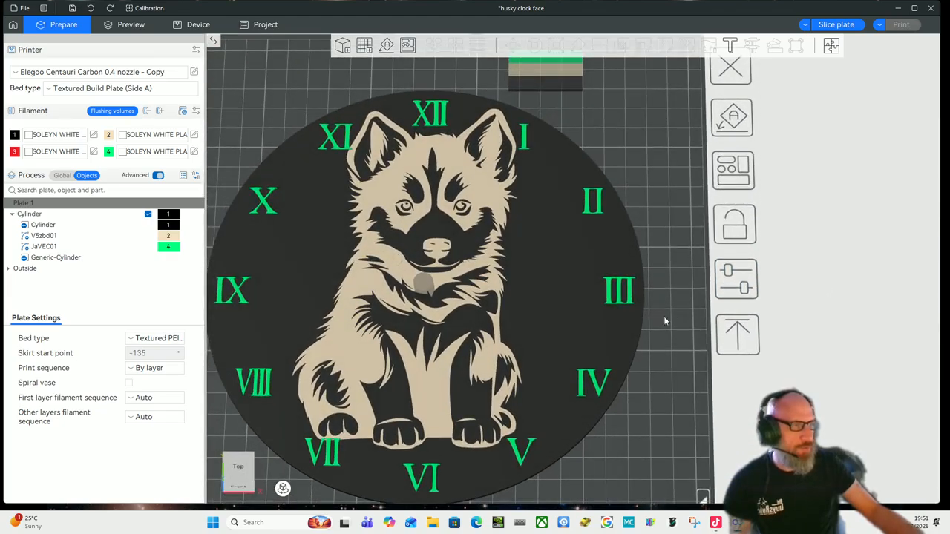
# Step: Slice the plate and review the sliced clock face with its filament usage and print time
pyautogui.click(835, 26)
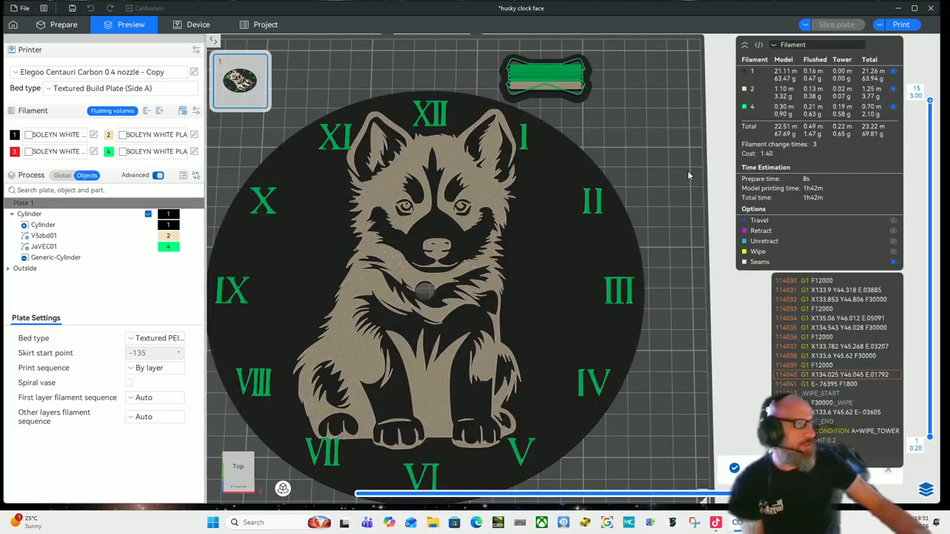
pyautogui.scroll(-1, 672, 167)
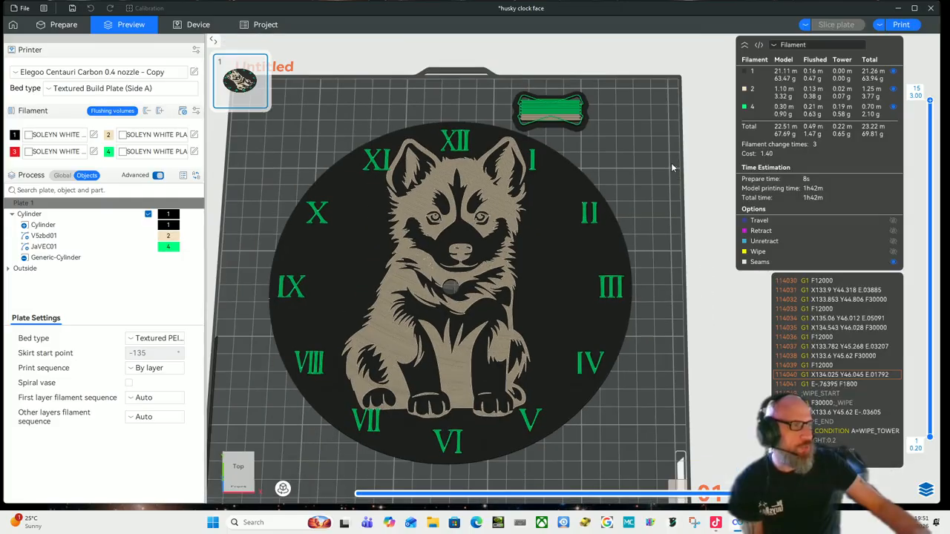
pyautogui.moveTo(668, 167); pyautogui.dragTo(666, 163)
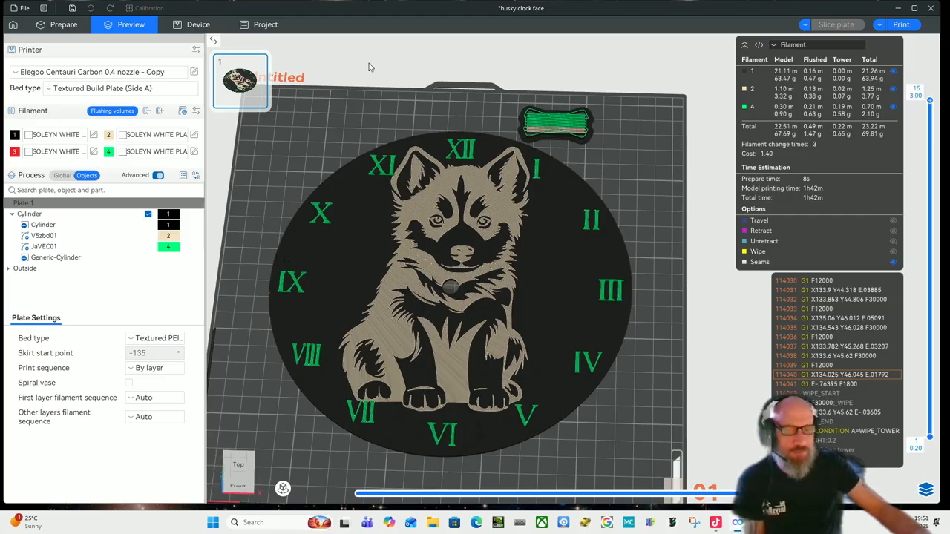
# Step: Scale the husky part V5zbd01 down uniformly to about 44.75%, roughly 94.6 × 152 mm, and deselect it
pyautogui.click(72, 27)
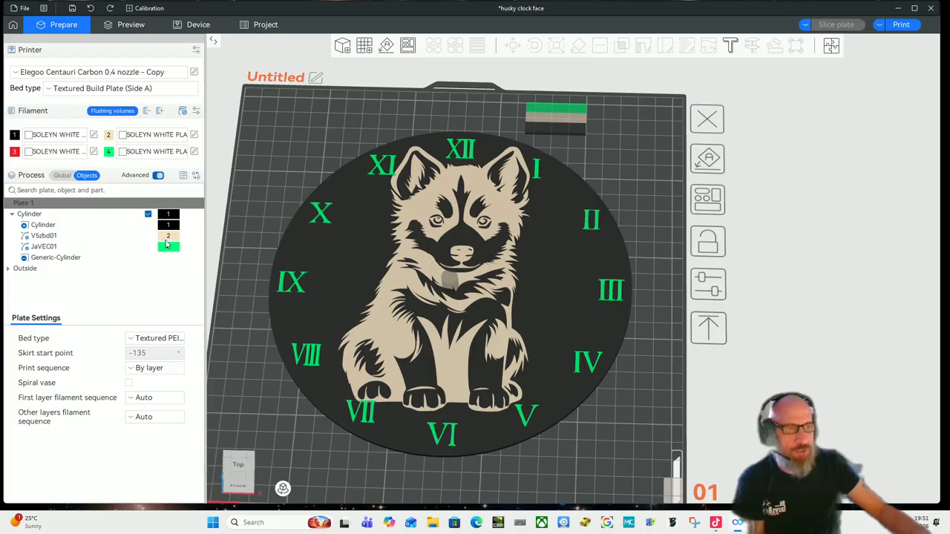
pyautogui.click(48, 236)
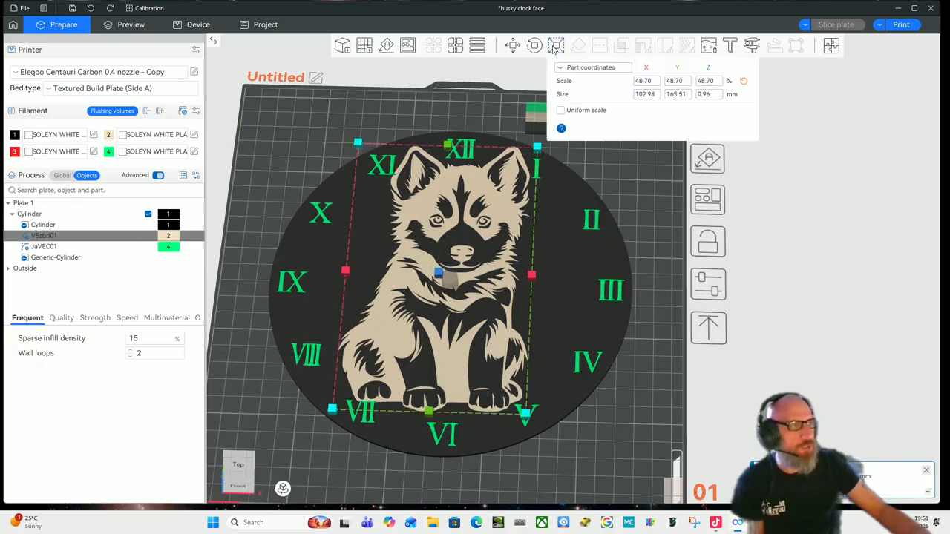
pyautogui.click(556, 46)
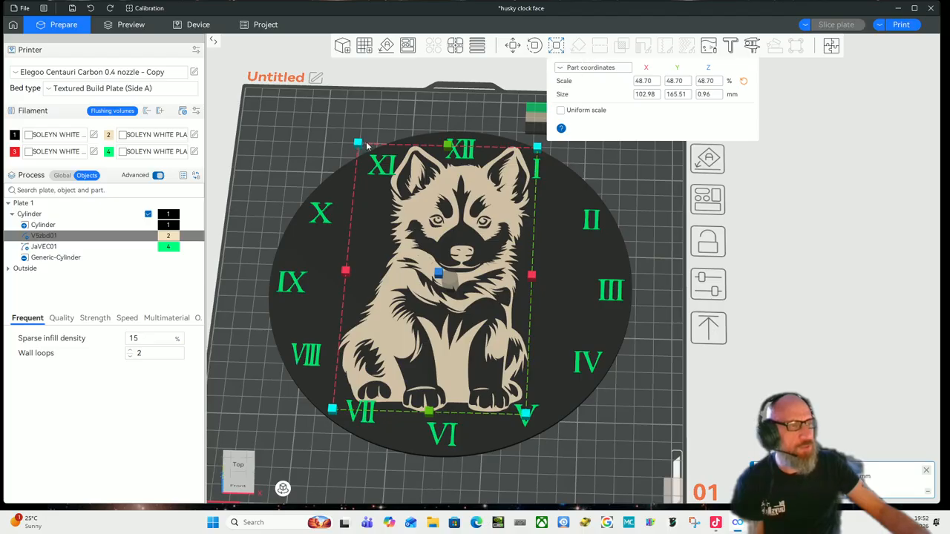
pyautogui.moveTo(361, 147); pyautogui.dragTo(372, 155)
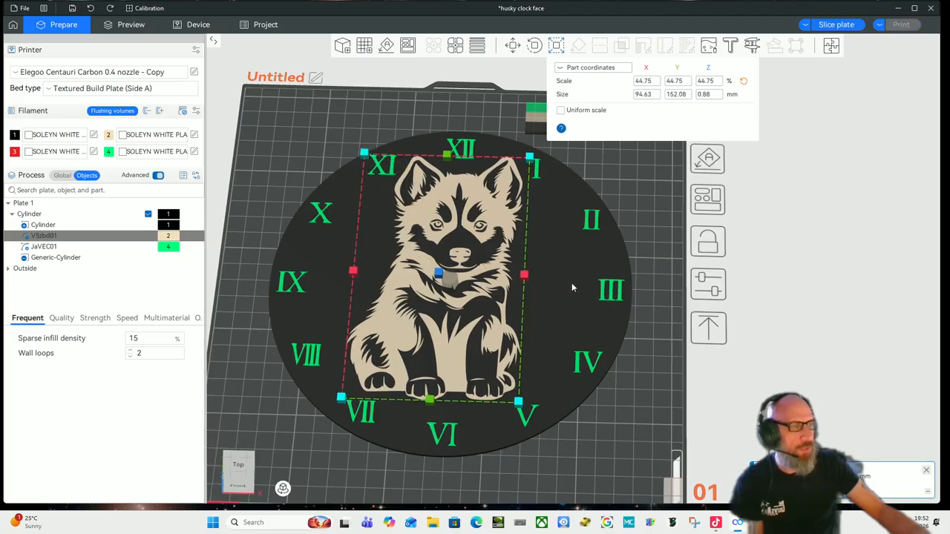
pyautogui.click(639, 196)
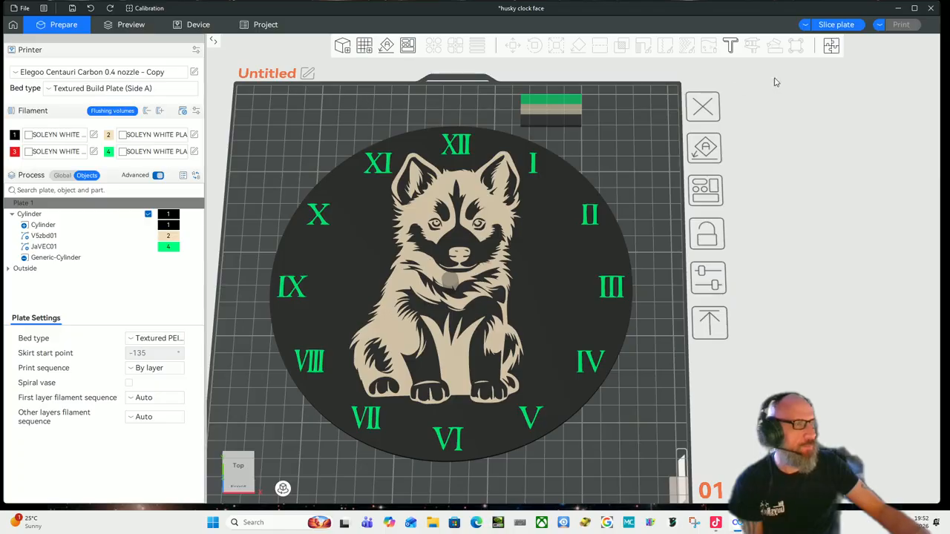
# Step: Inspect the clock face from above and at several angles, checking the spacing between the husky and the surrounding Roman numerals
pyautogui.moveTo(660, 157); pyautogui.dragTo(654, 167)
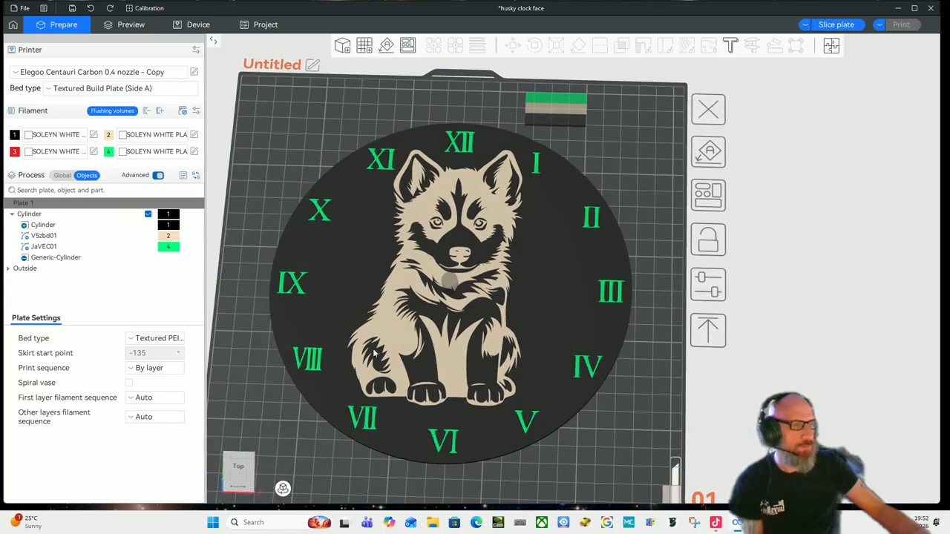
pyautogui.click(239, 466)
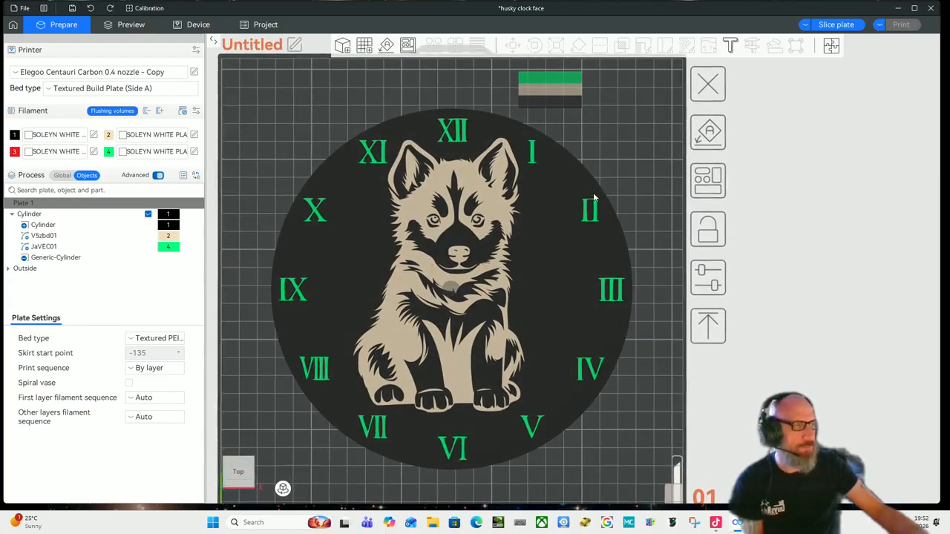
pyautogui.moveTo(640, 320); pyautogui.dragTo(658, 335)
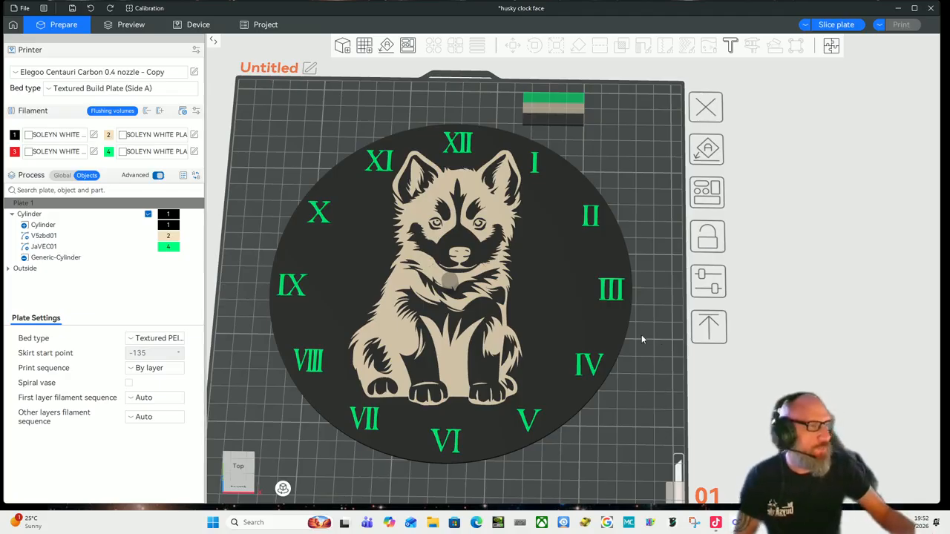
pyautogui.moveTo(645, 397); pyautogui.dragTo(654, 393)
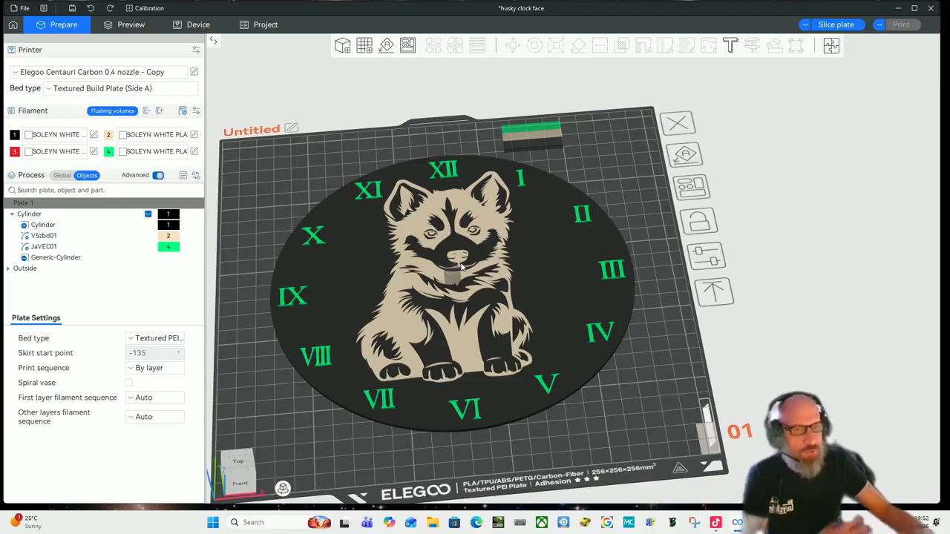
pyautogui.moveTo(616, 178); pyautogui.dragTo(610, 165)
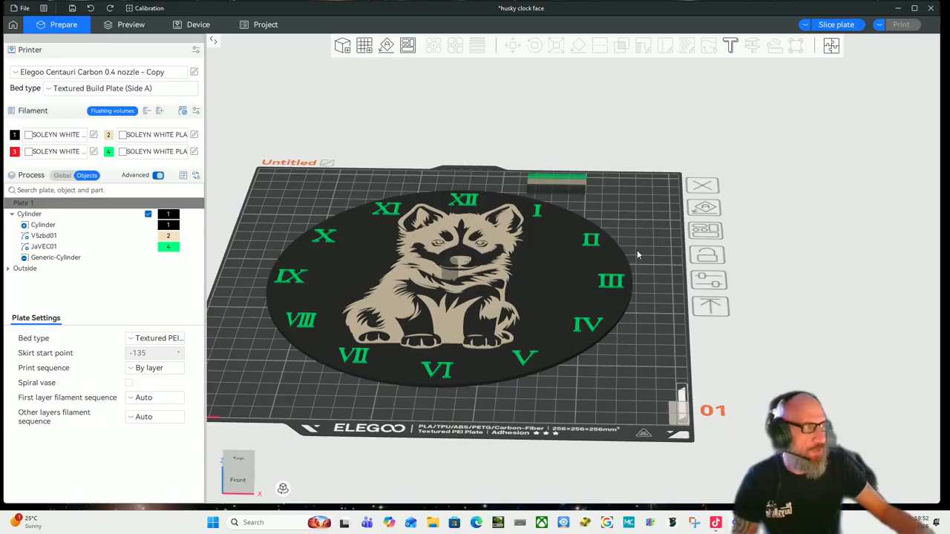
pyautogui.scroll(3, 644, 259)
pyautogui.scroll(1, 677, 308)
pyautogui.moveTo(685, 312); pyautogui.dragTo(690, 356)
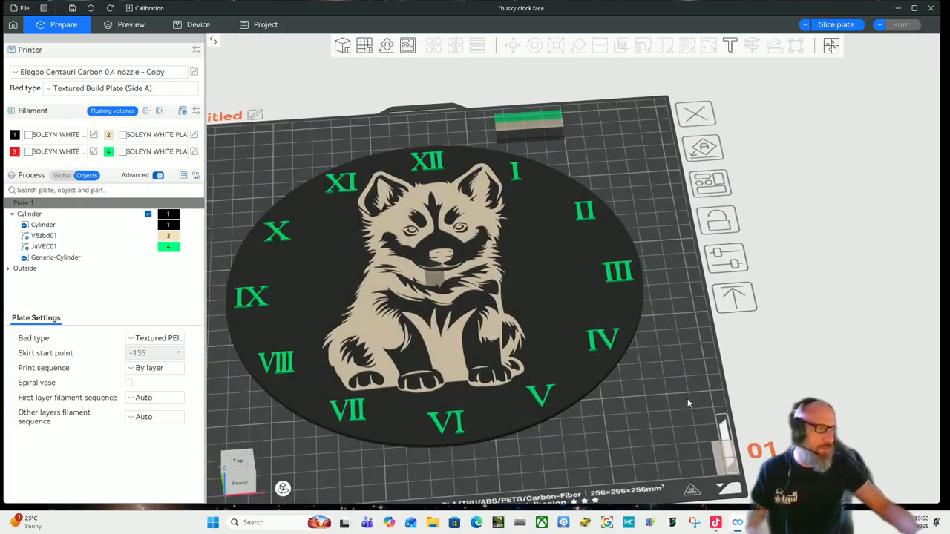
pyautogui.moveTo(687, 399); pyautogui.dragTo(673, 414)
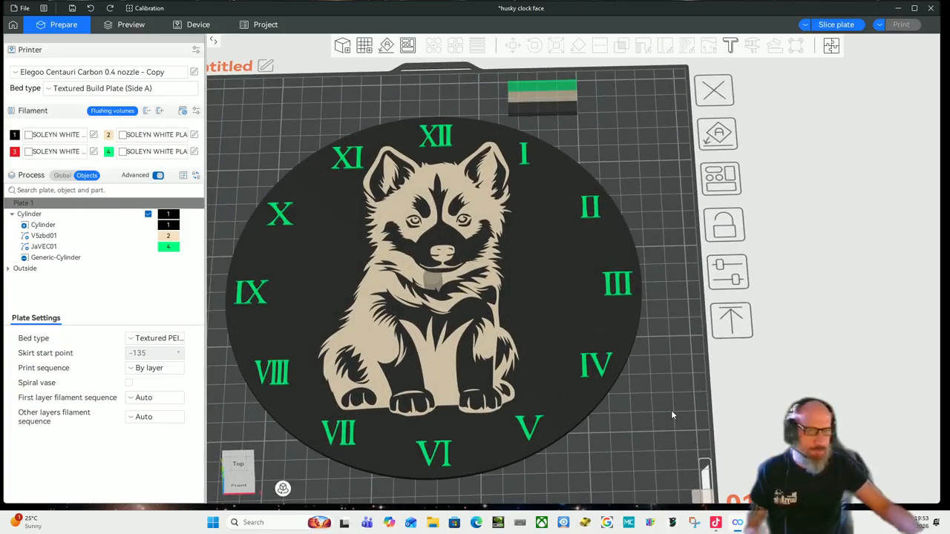
pyautogui.scroll(-2, 671, 410)
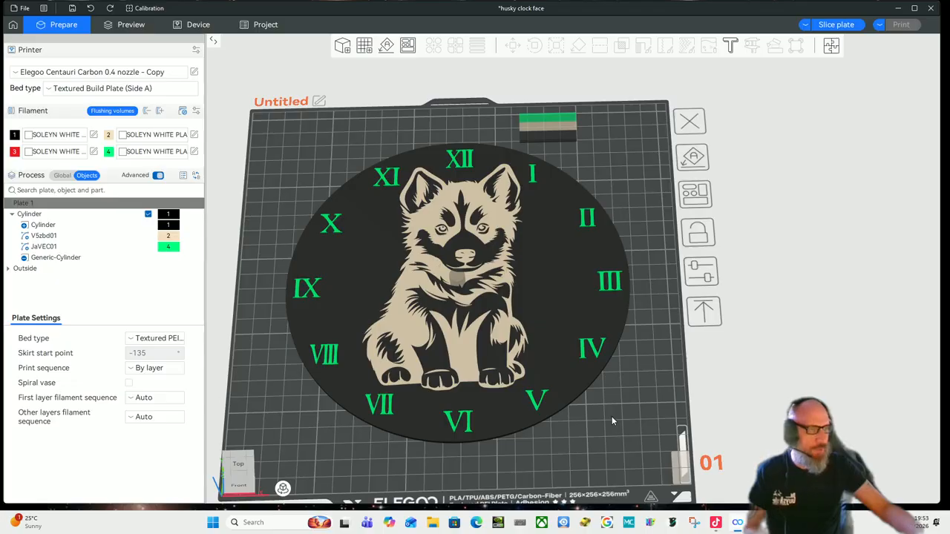
pyautogui.scroll(-1, 612, 416)
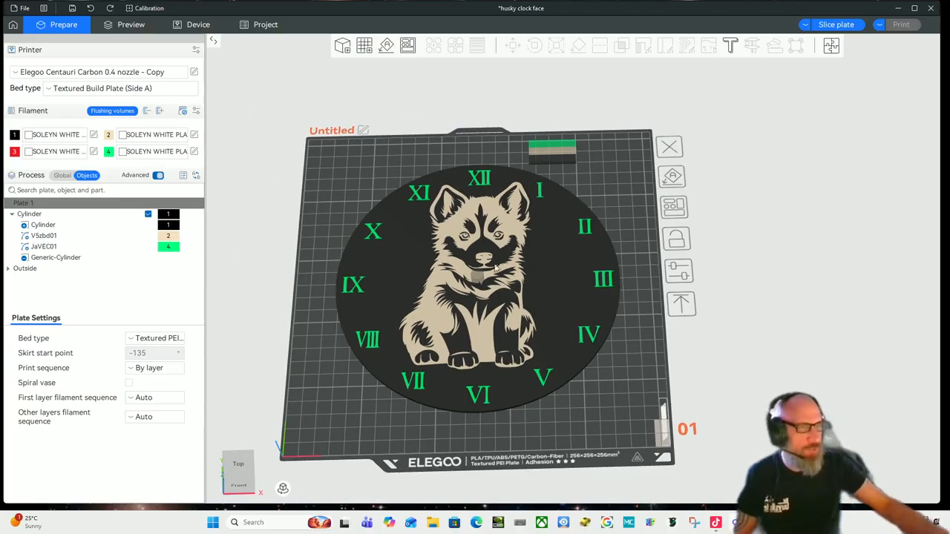
# Step: Add a second build plate and move the JaVEC01 numerals onto it along X to about 295.4 mm in object coordinates
pyautogui.click(363, 47)
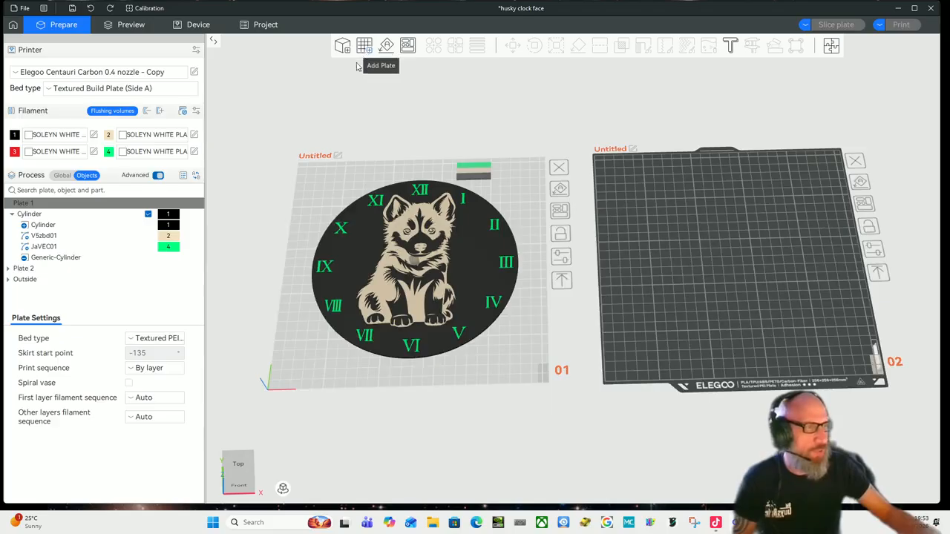
pyautogui.click(63, 250)
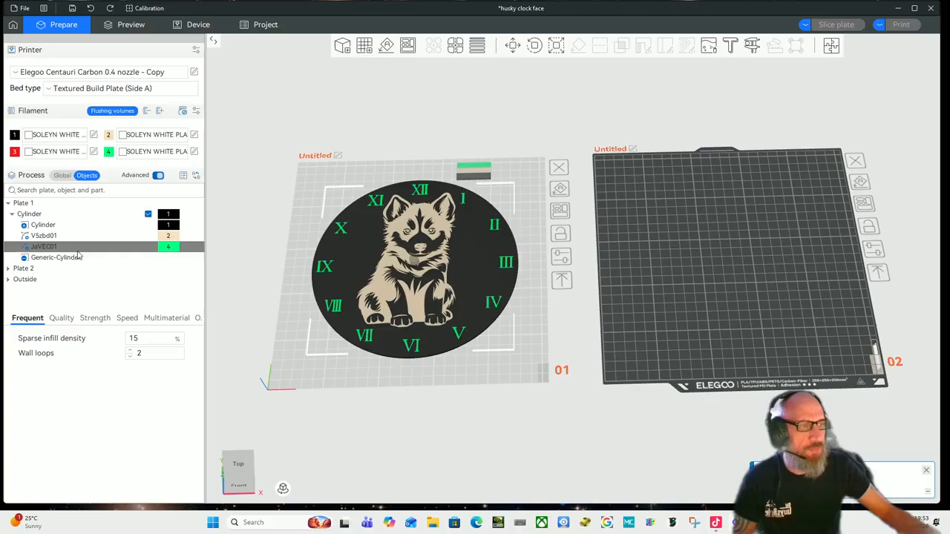
pyautogui.click(512, 46)
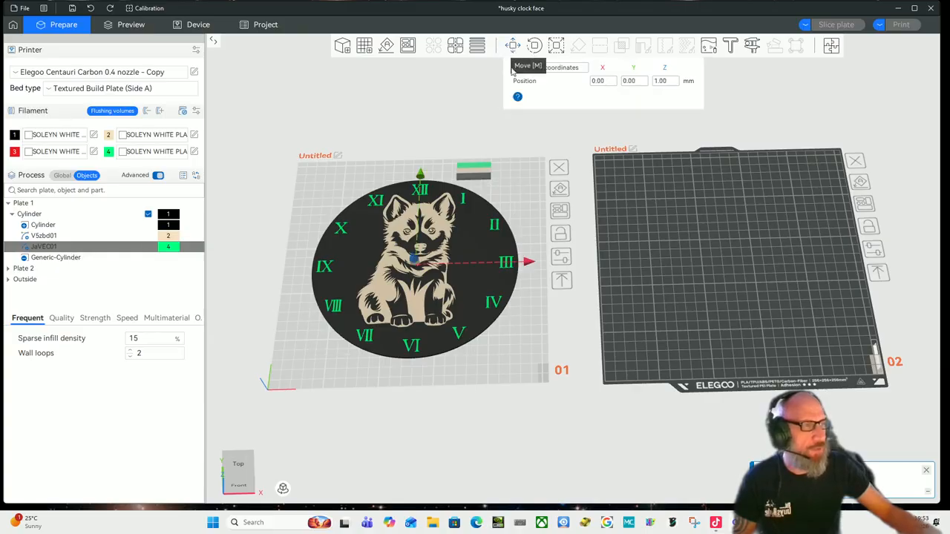
pyautogui.moveTo(528, 264); pyautogui.dragTo(852, 258)
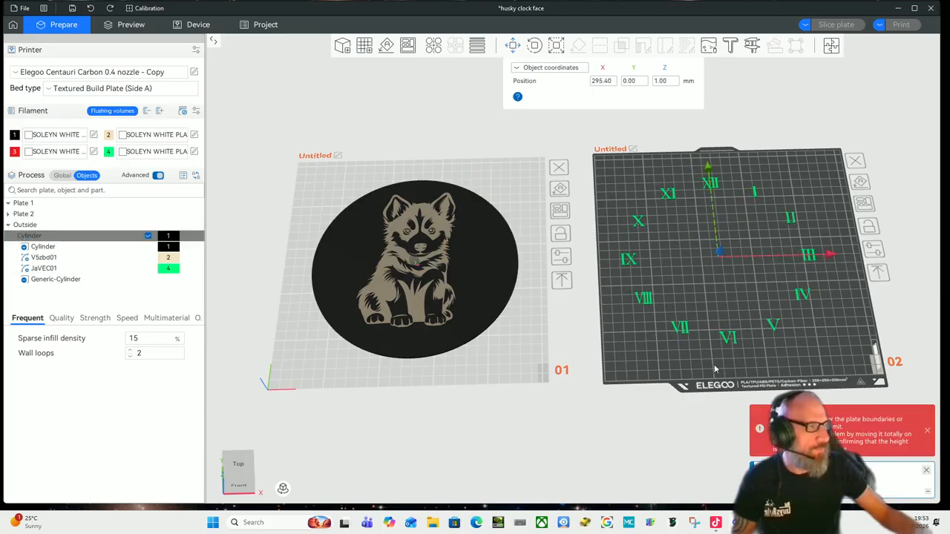
pyautogui.click(669, 359)
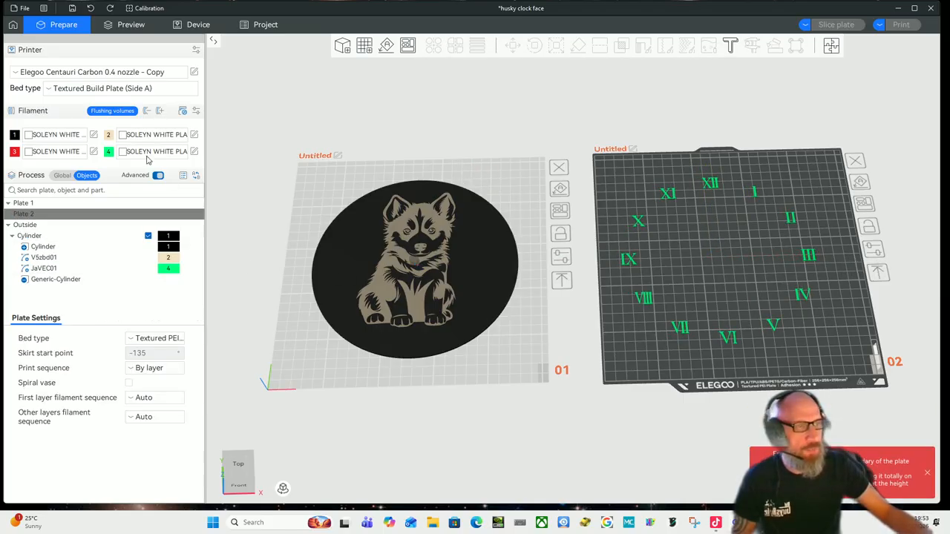
# Step: Make plate 1 active and delete the JaVEC01 Roman numerals part from the Cylinder object
pyautogui.click(352, 256)
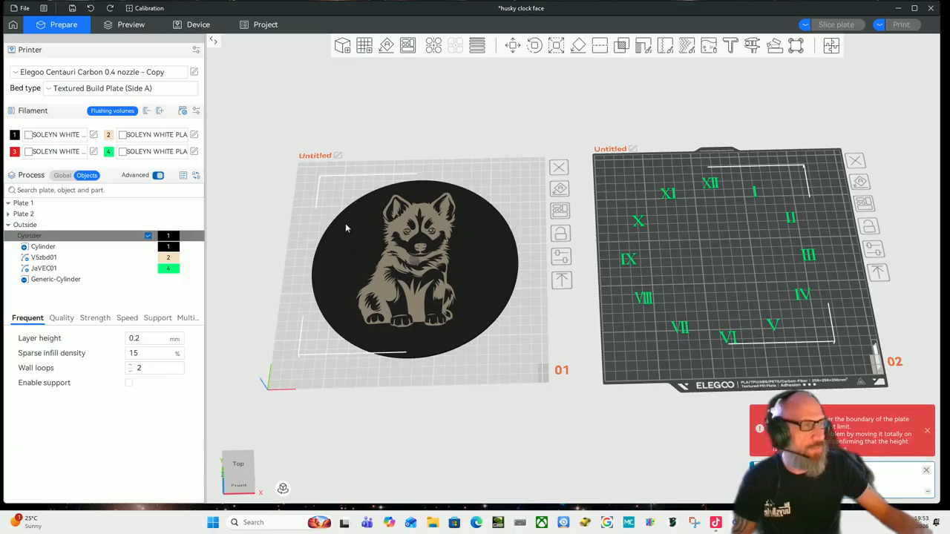
pyautogui.click(24, 202)
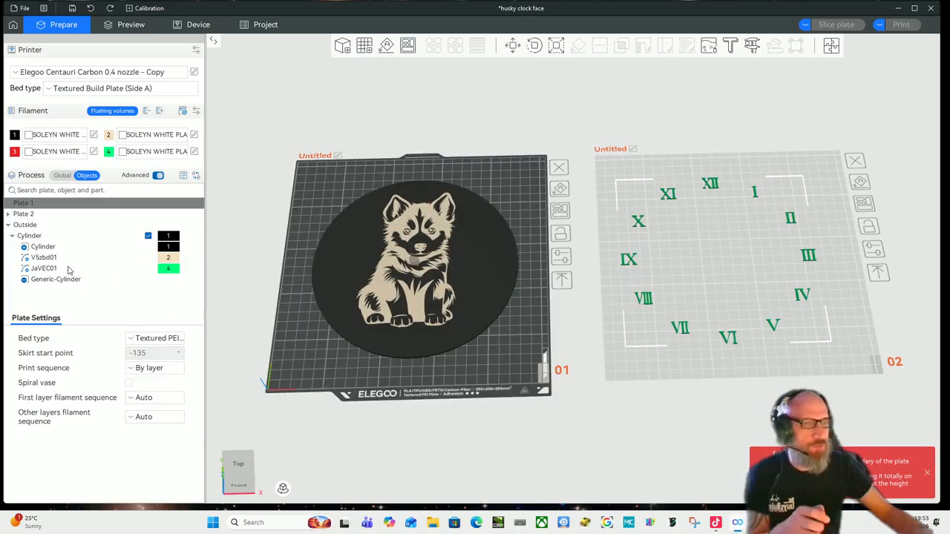
pyautogui.click(68, 269)
pyautogui.rightClick(68, 270)
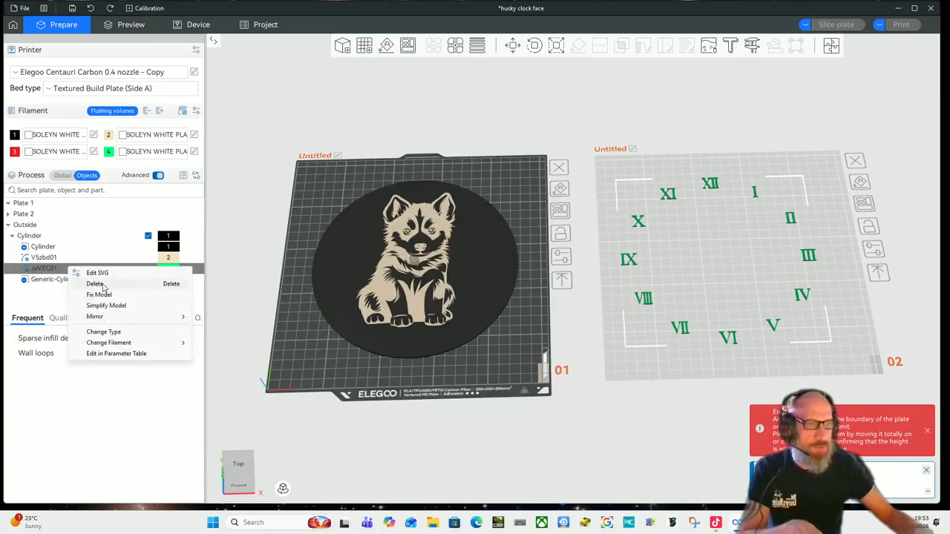
pyautogui.click(96, 284)
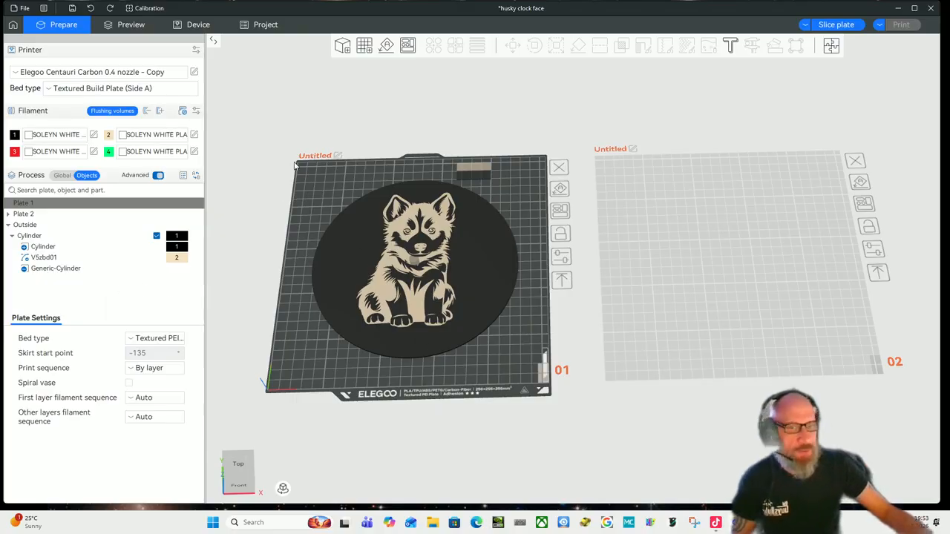
# Step: Add the Arabic numeral SVG file Q9Den01 from Downloads as a new part of the Cylinder object
pyautogui.click(355, 255)
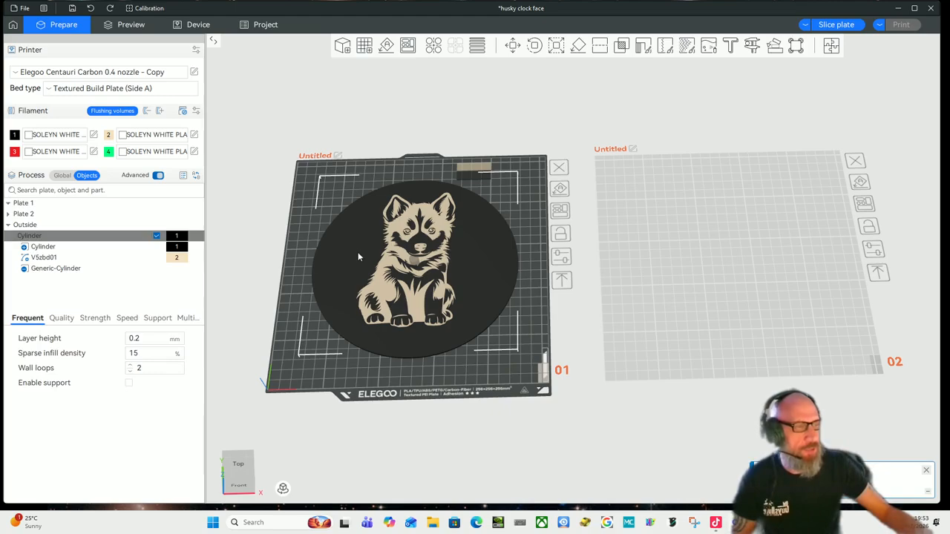
pyautogui.rightClick(358, 252)
pyautogui.moveTo(392, 334)
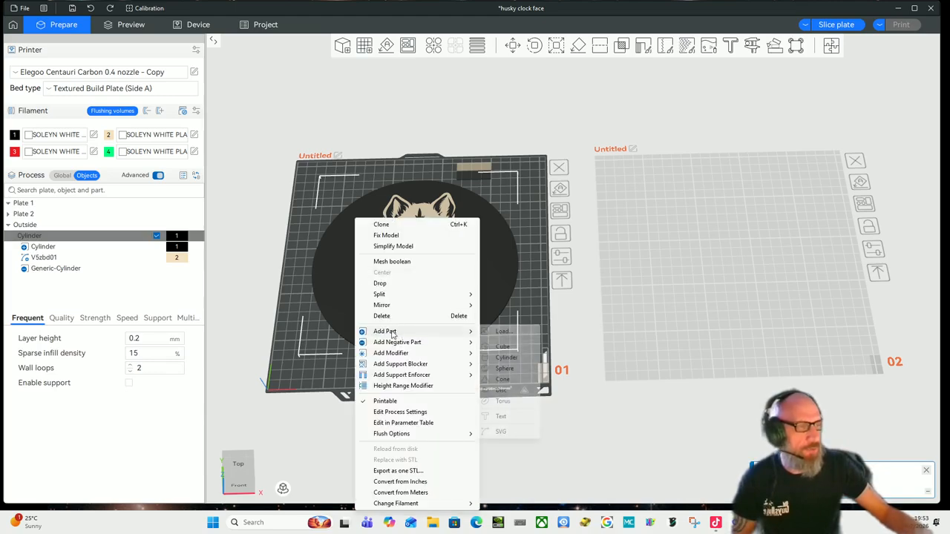
pyautogui.click(510, 431)
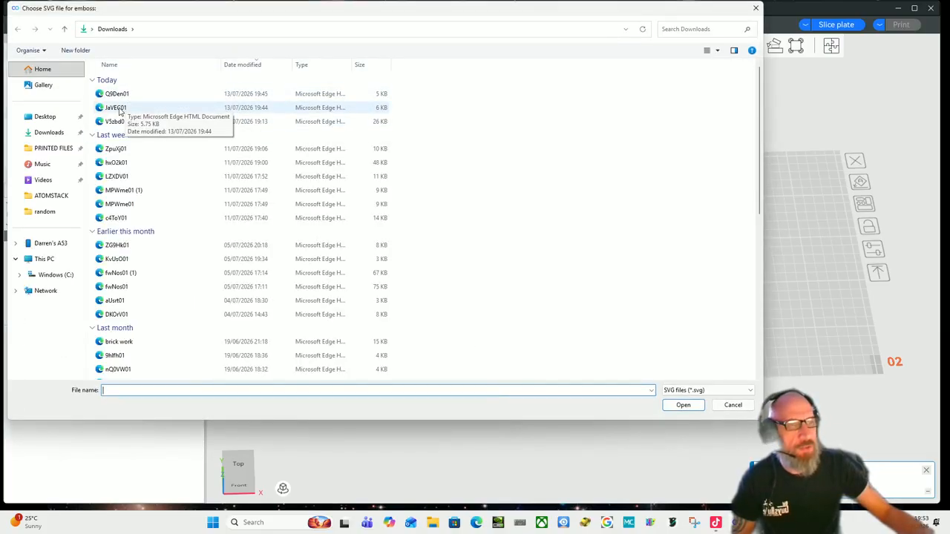
pyautogui.doubleClick(117, 93)
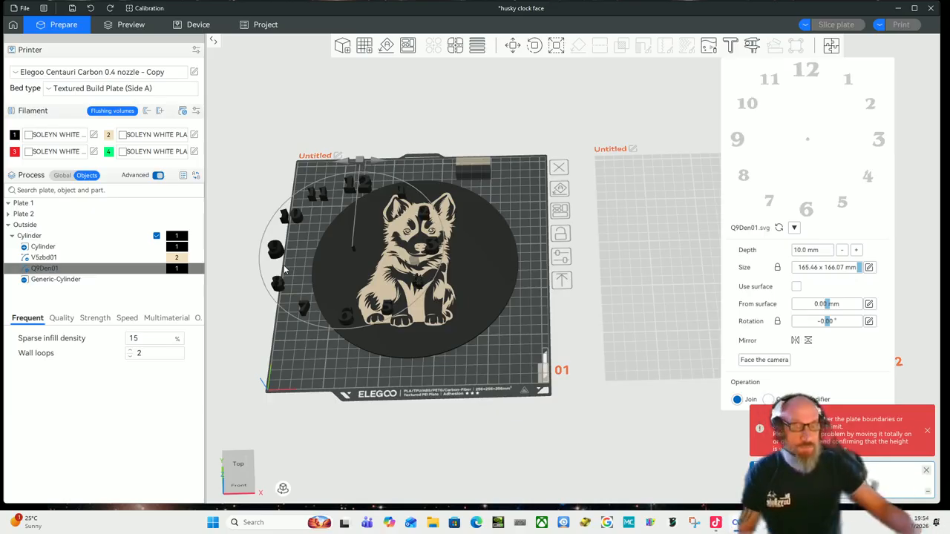
# Step: Assign filament 4 (green) to the Q9Den01 numerals part
pyautogui.click(108, 152)
pyautogui.click(42, 156)
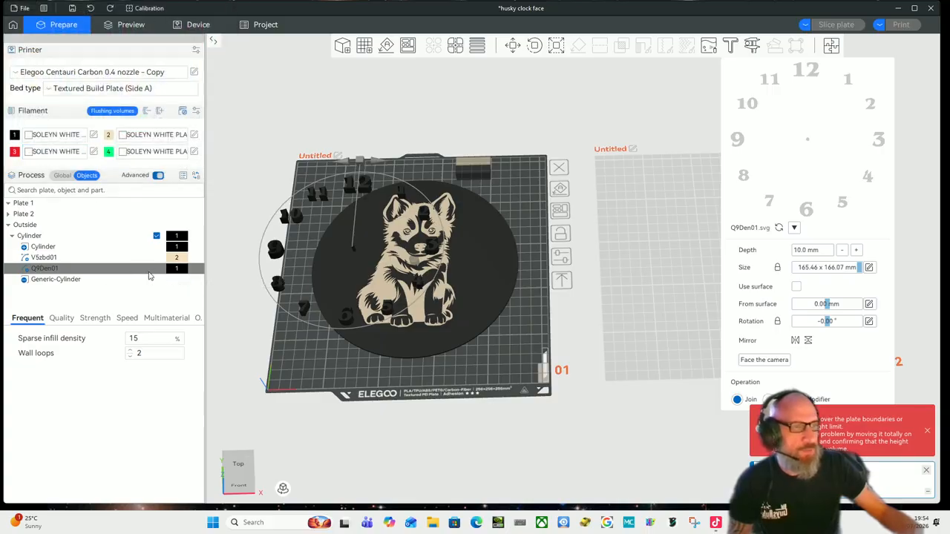
pyautogui.rightClick(172, 271)
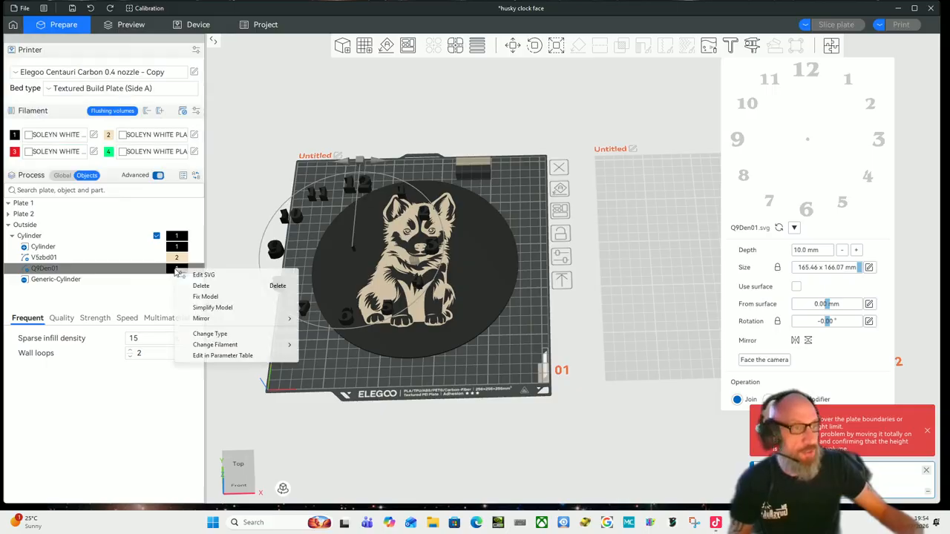
pyautogui.moveTo(219, 349)
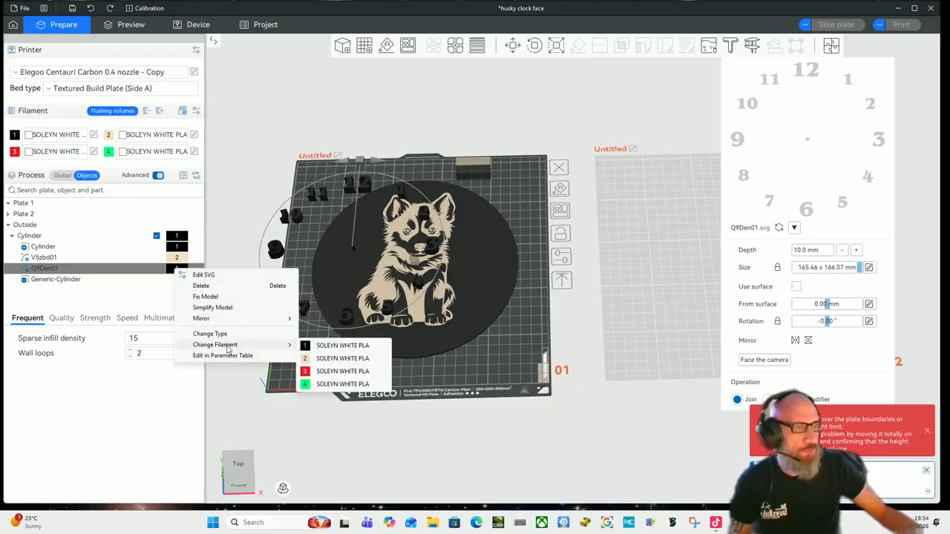
pyautogui.click(326, 384)
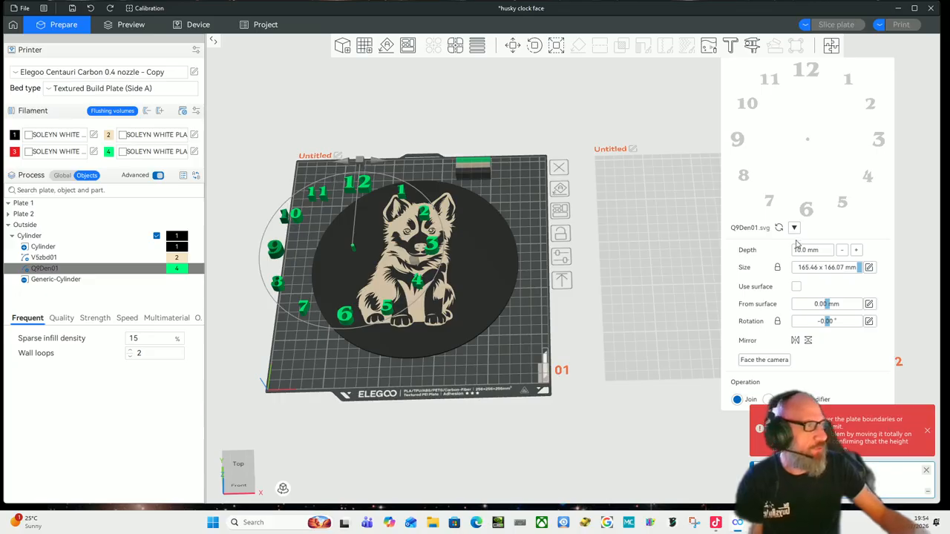
# Step: Set the emboss depth of the Q9Den01 numerals to 1 mm and deselect the part
pyautogui.click(828, 251)
pyautogui.press('BackSpace')
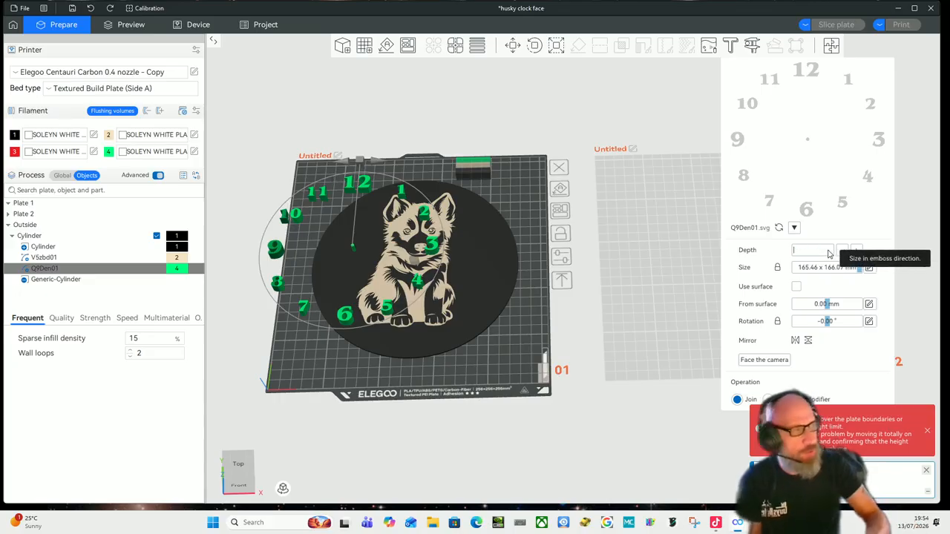
pyautogui.write('1')
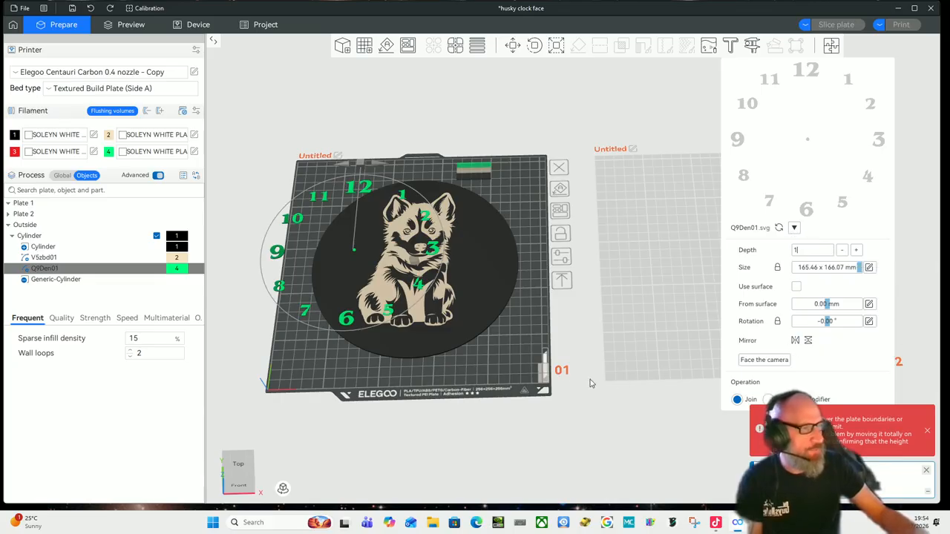
pyautogui.click(519, 368)
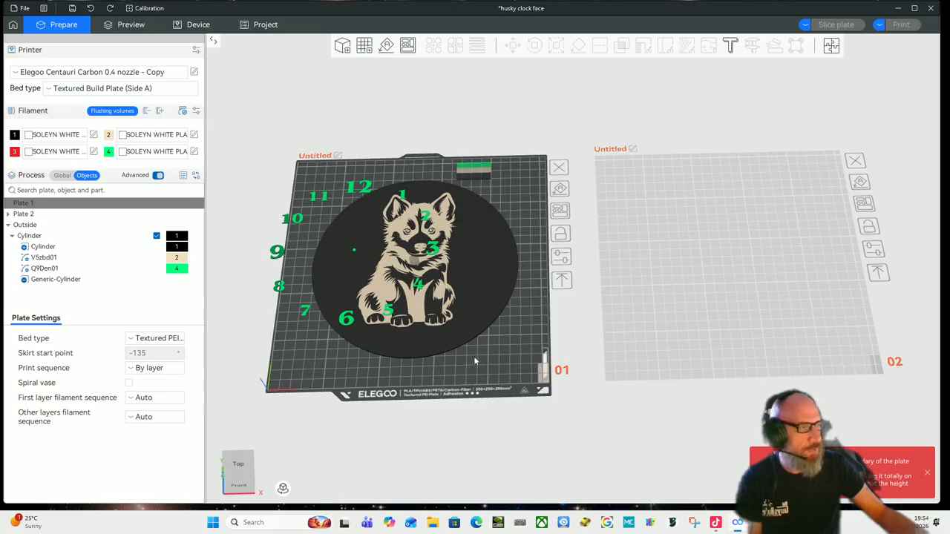
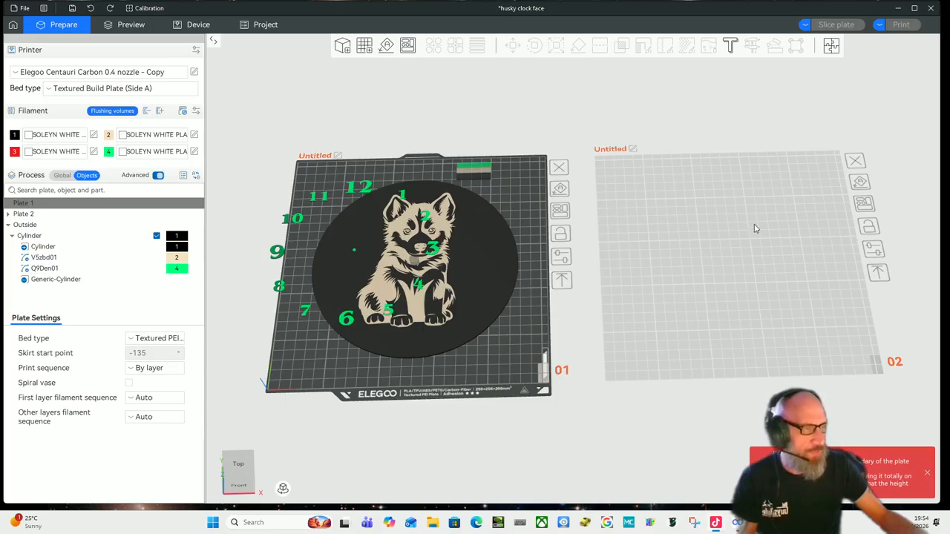
# Step: Centre the Q9Den01 numerals on the clock face by setting their world coordinates to X 128 and Y 128 mm
pyautogui.click(46, 269)
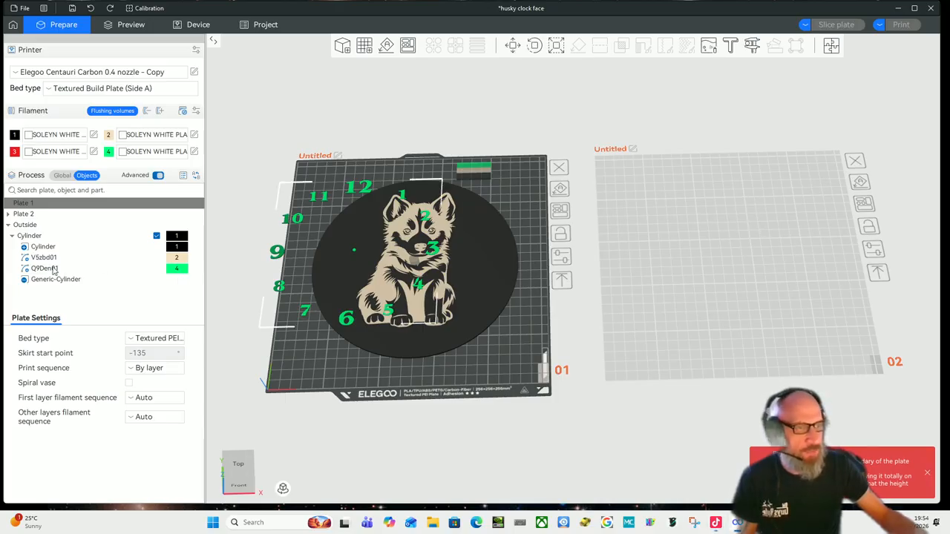
pyautogui.click(513, 46)
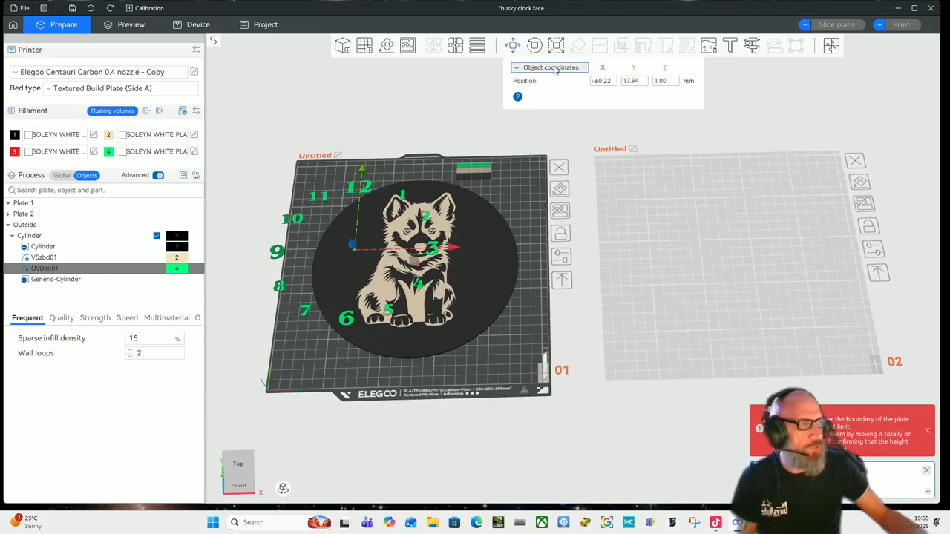
pyautogui.click(518, 69)
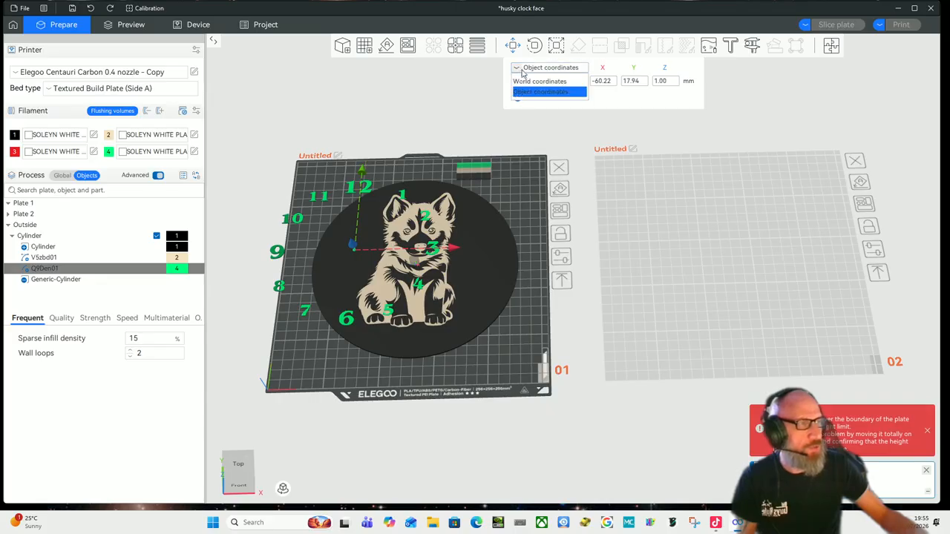
pyautogui.click(527, 83)
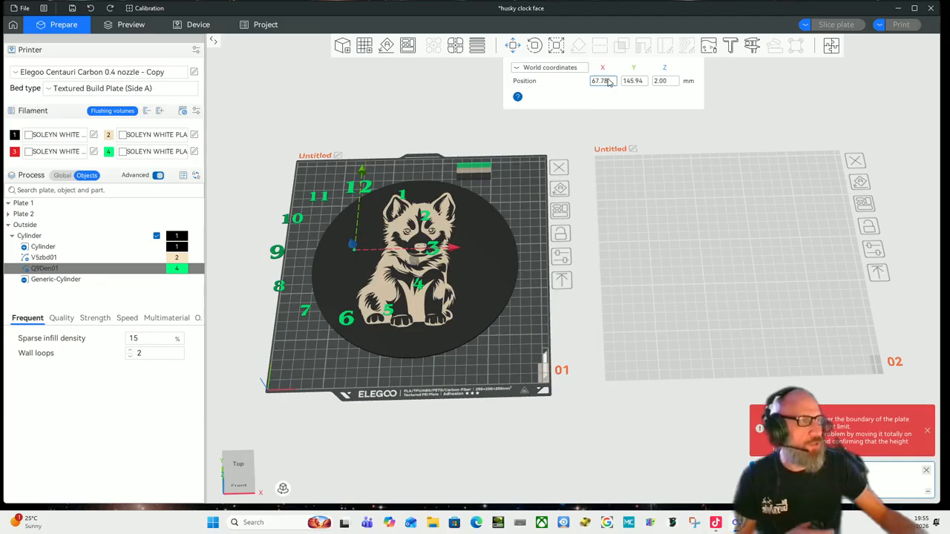
pyautogui.doubleClick(609, 82)
pyautogui.press('BackSpace')
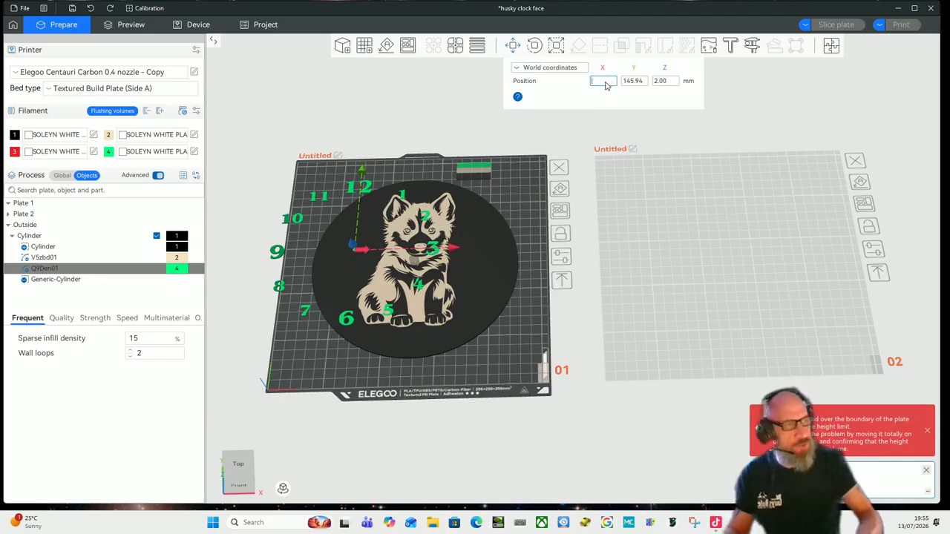
pyautogui.write('128')
pyautogui.press('Tab')
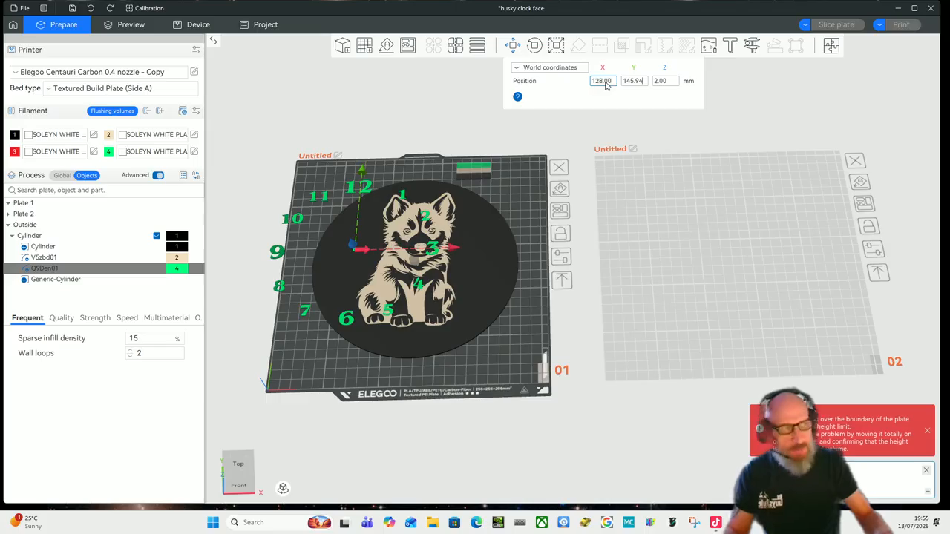
pyautogui.write('128')
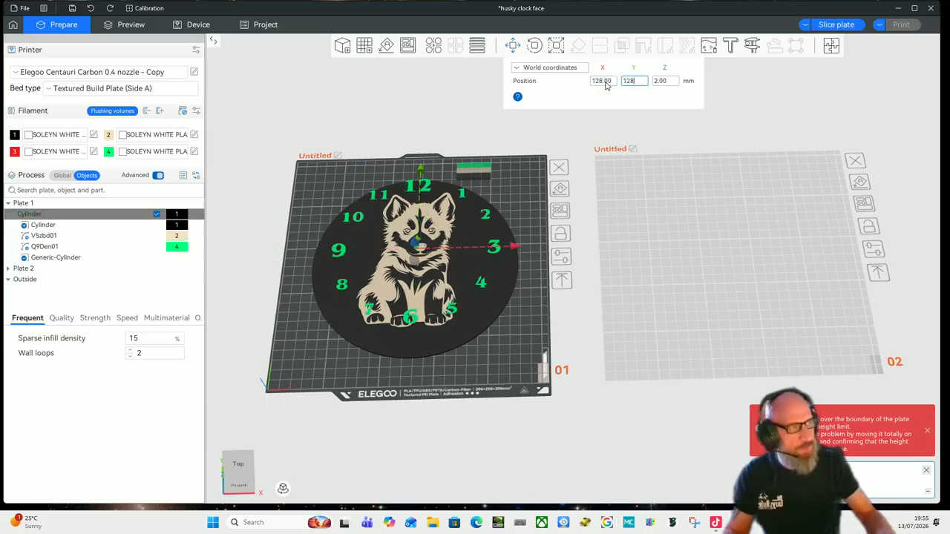
pyautogui.press('Tab')
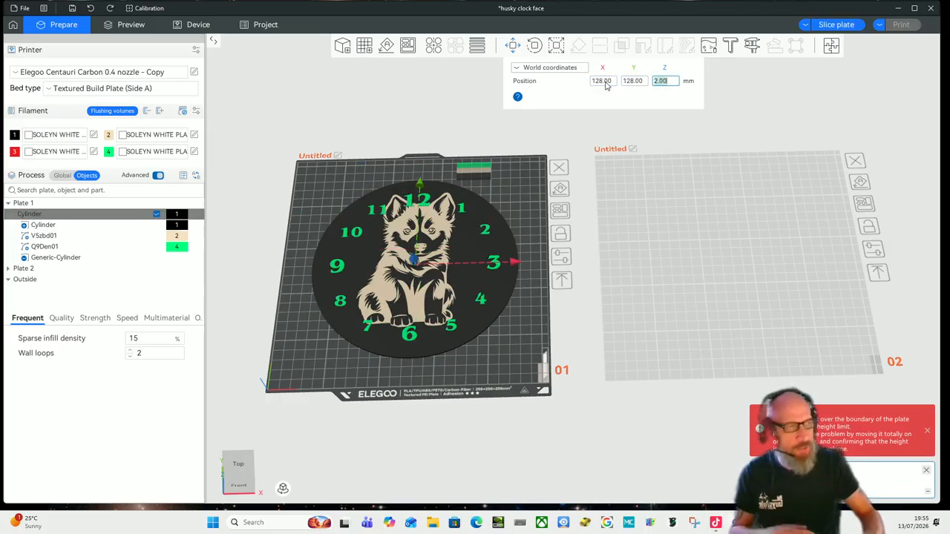
pyautogui.press('Return')
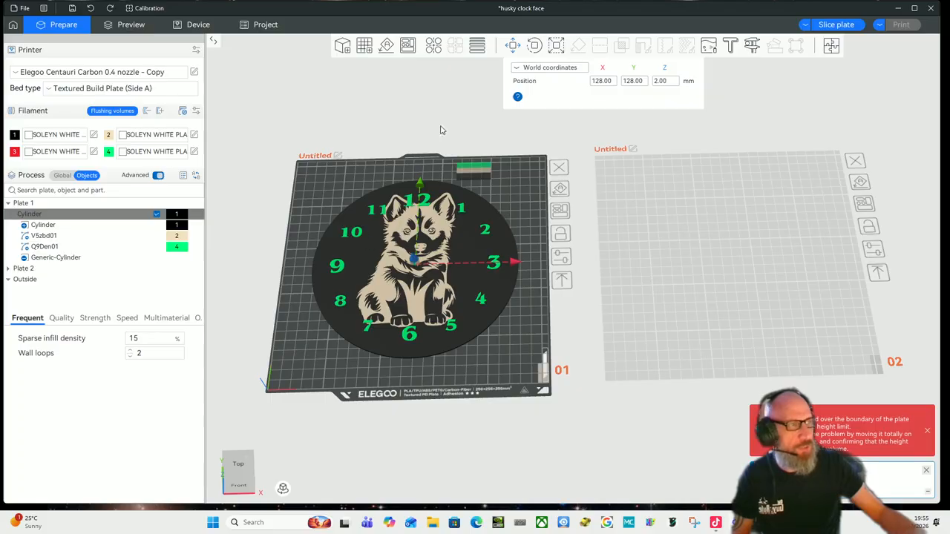
pyautogui.click(556, 45)
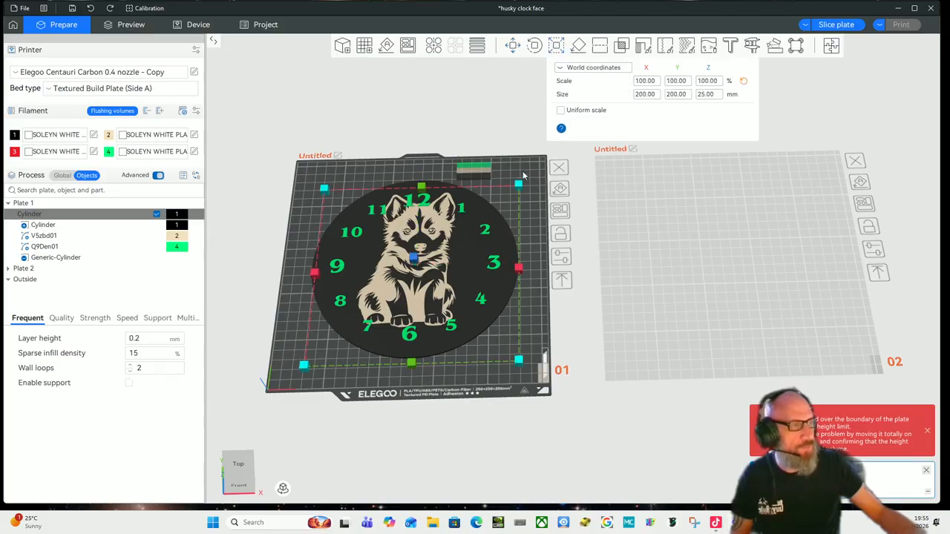
pyautogui.moveTo(520, 185); pyautogui.dragTo(520, 182)
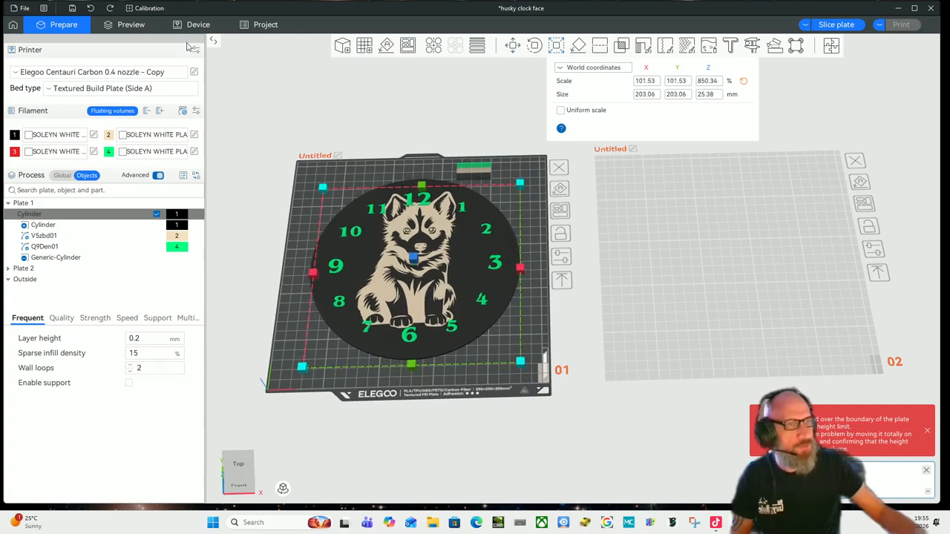
pyautogui.click(91, 8)
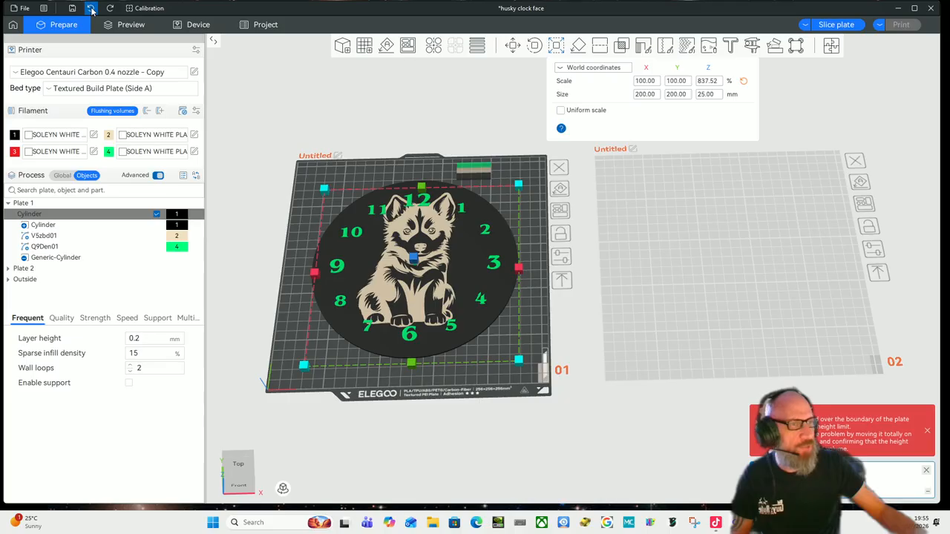
pyautogui.click(305, 177)
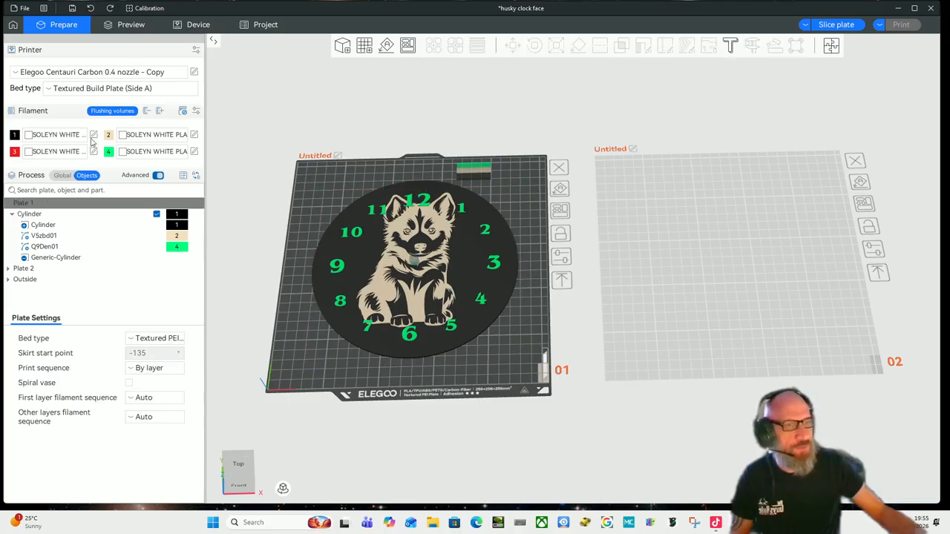
# Step: Enlarge only the Q9Den01 numerals part proportionally so the numbers sit close to the clock face's rim, and check it from above
pyautogui.click(47, 246)
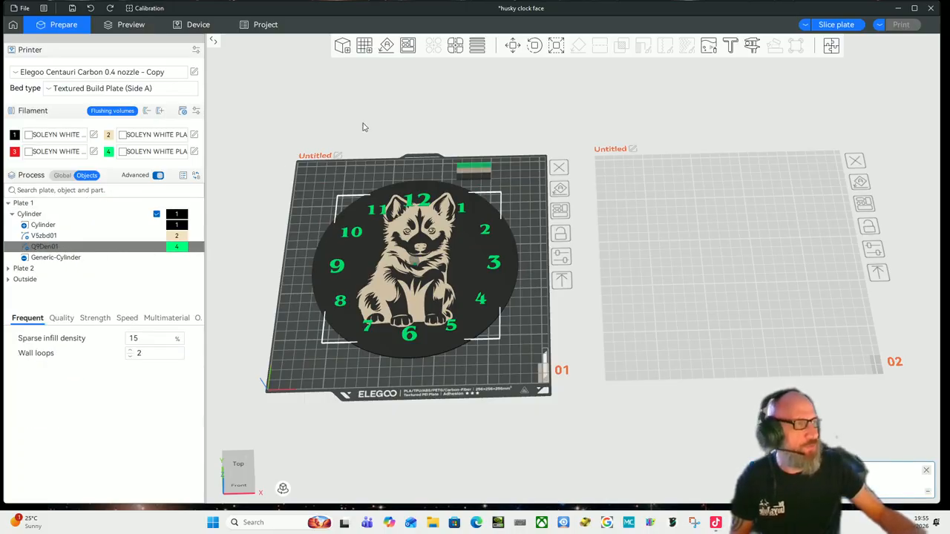
pyautogui.click(556, 45)
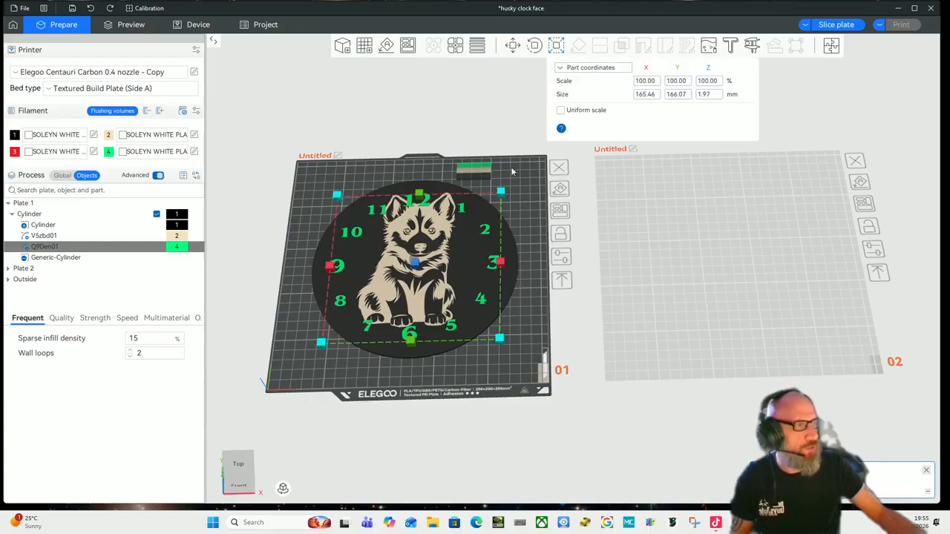
pyautogui.moveTo(502, 194); pyautogui.dragTo(514, 190)
pyautogui.click(530, 316)
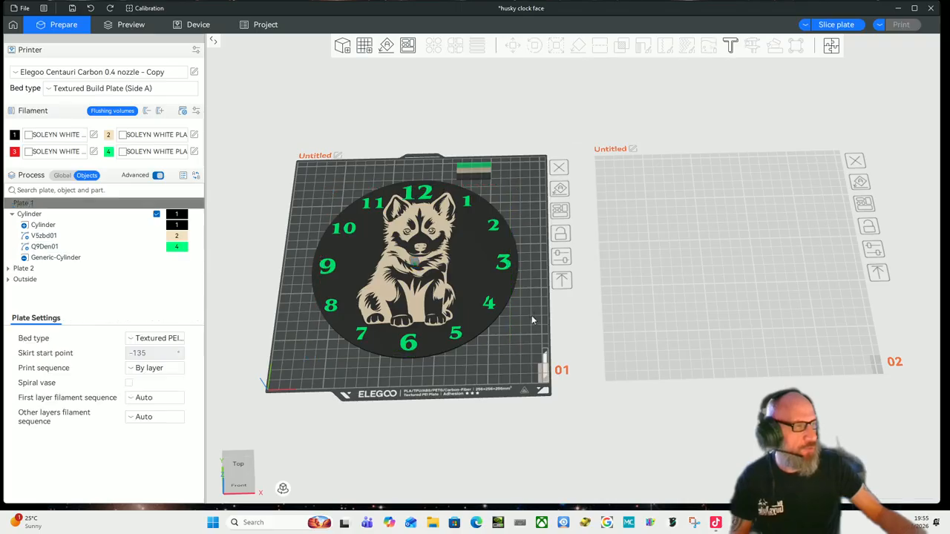
pyautogui.click(239, 469)
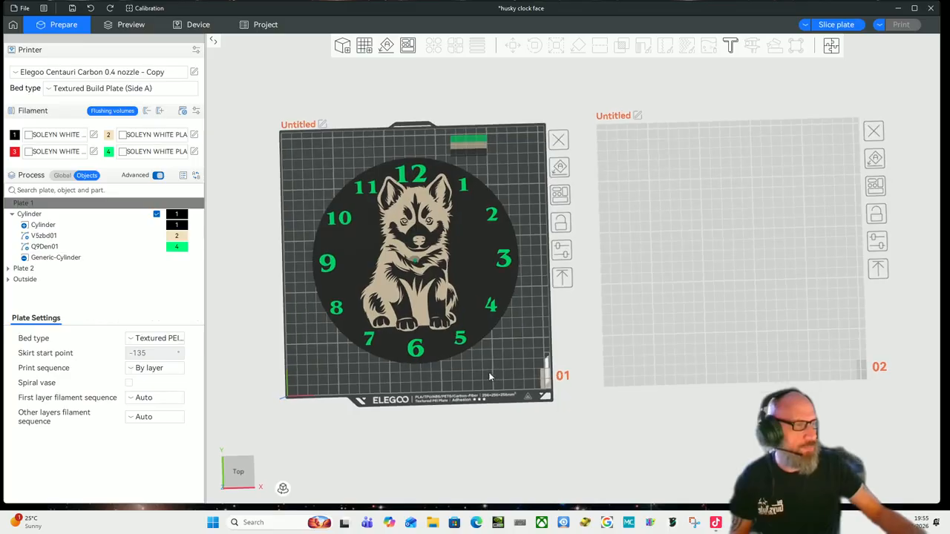
pyautogui.moveTo(485, 376)
pyautogui.mouseDown()
pyautogui.moveTo(489, 295)
pyautogui.moveTo(486, 366)
pyautogui.mouseUp()
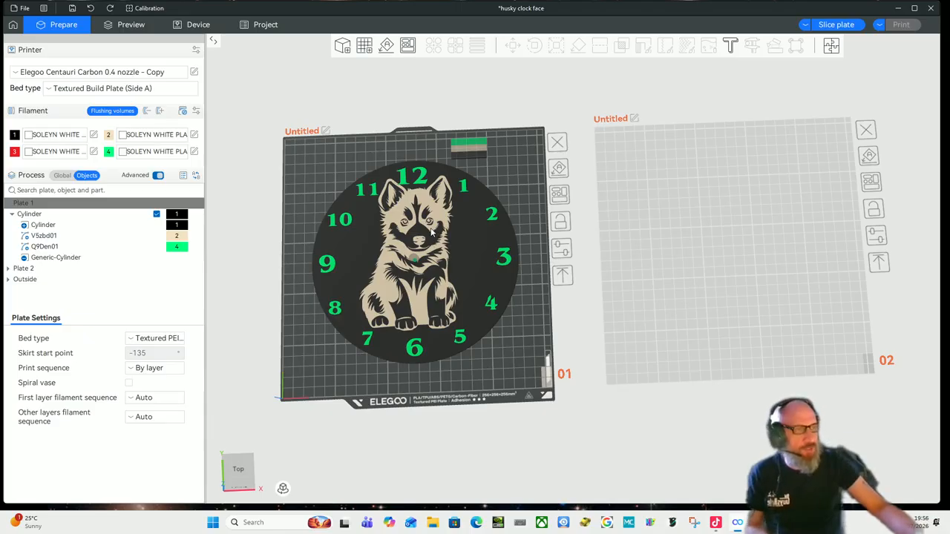
# Step: Add the SVG file hxO2k01 from Downloads as a new part of the Cylinder object
pyautogui.click(359, 237)
pyautogui.rightClick(360, 235)
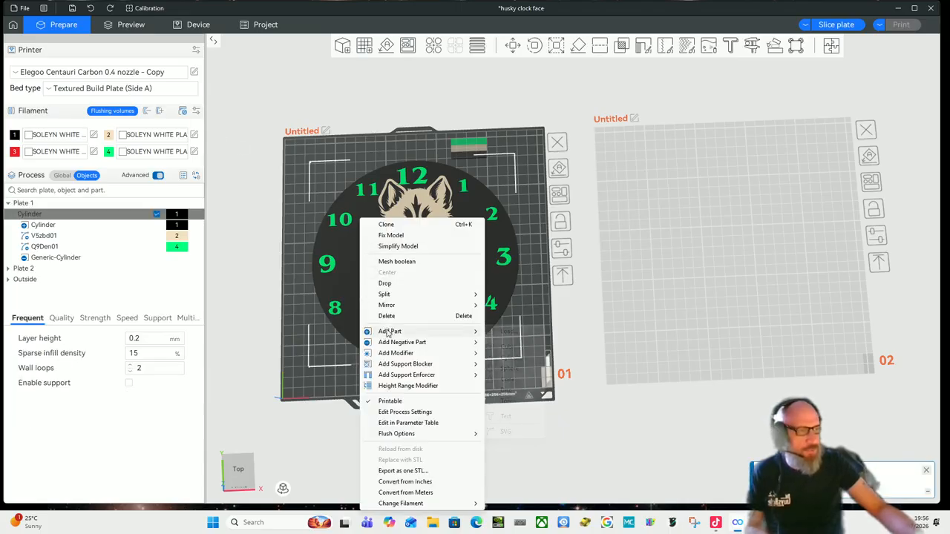
pyautogui.moveTo(392, 333)
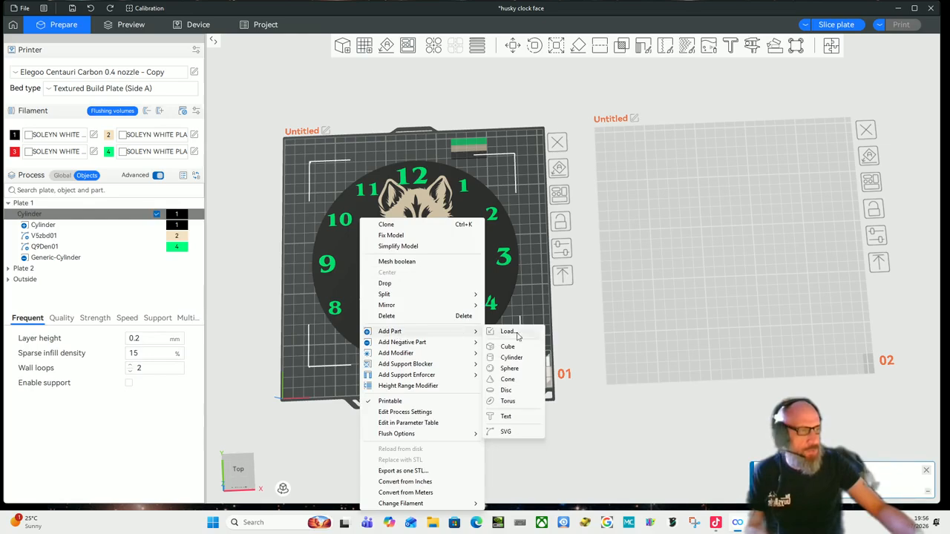
pyautogui.click(518, 431)
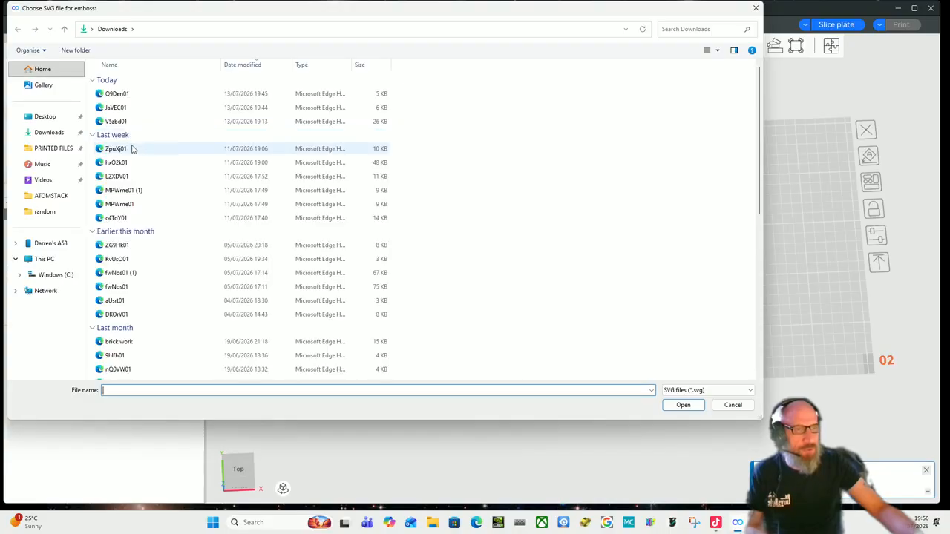
pyautogui.doubleClick(118, 161)
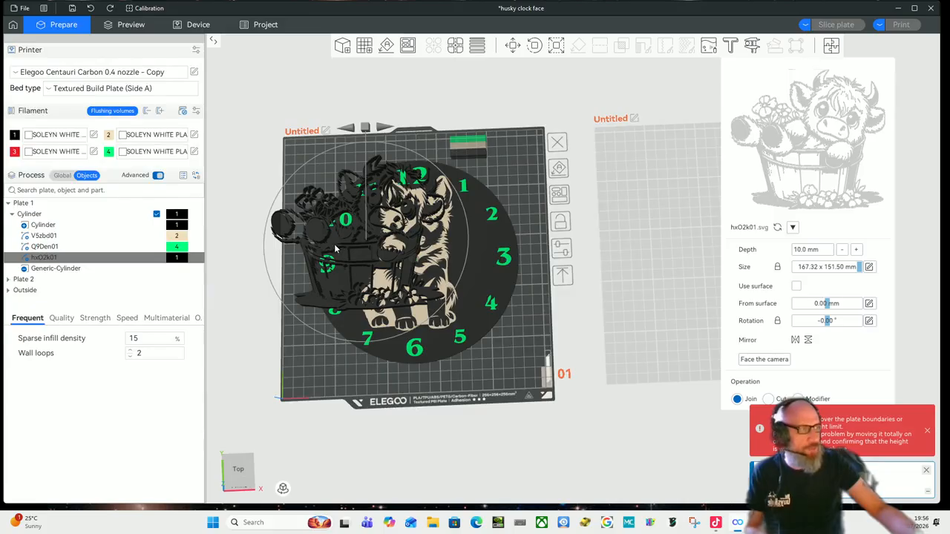
# Step: Move the hxO2k01 cow part off the clock face along X onto plate 2, and make plate 1 active again
pyautogui.moveTo(346, 245); pyautogui.dragTo(660, 248)
pyautogui.moveTo(548, 261); pyautogui.dragTo(314, 302)
pyautogui.click(67, 280)
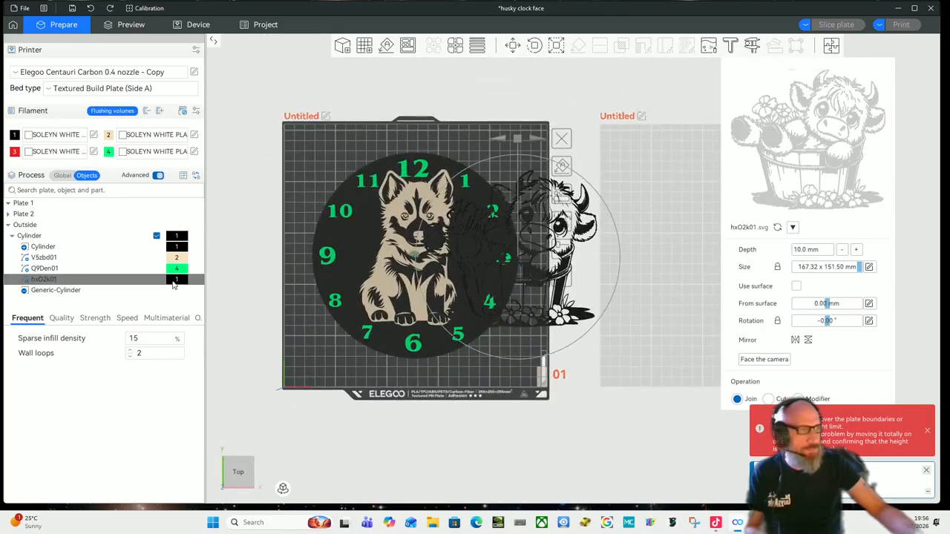
pyautogui.click(512, 46)
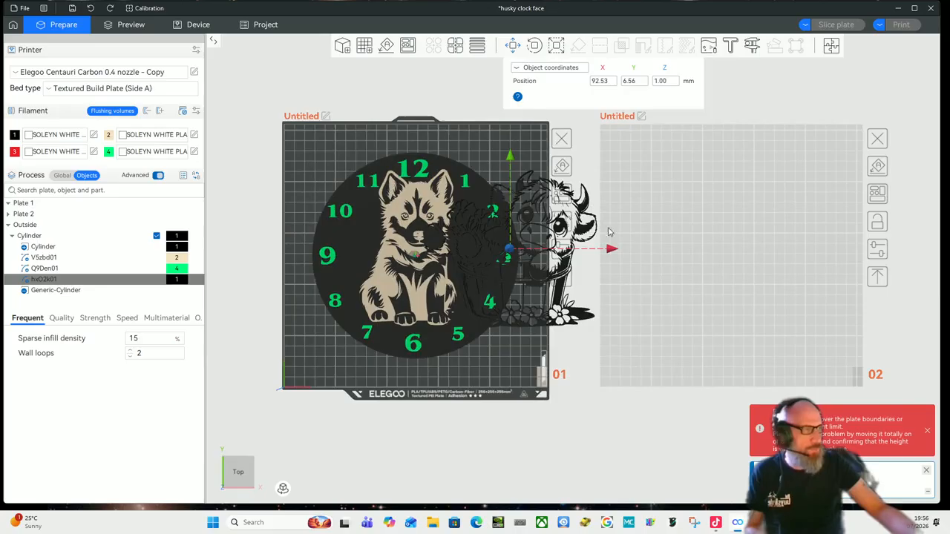
pyautogui.moveTo(611, 250); pyautogui.dragTo(821, 257)
pyautogui.click(679, 349)
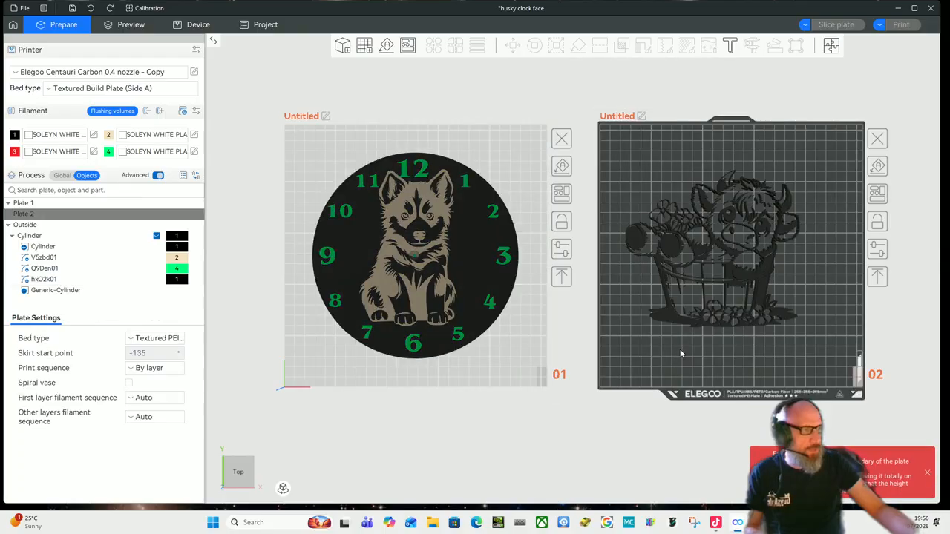
pyautogui.click(521, 358)
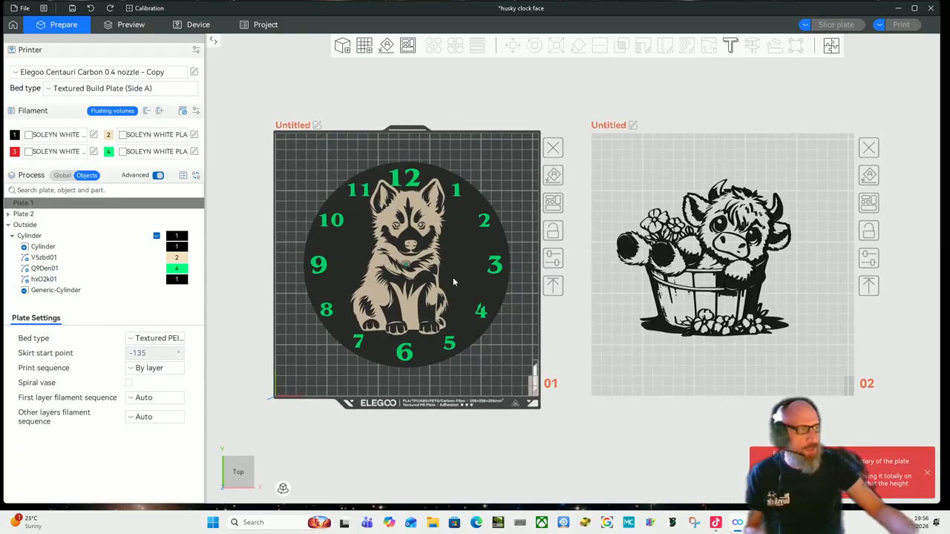
pyautogui.scroll(1, 716, 236)
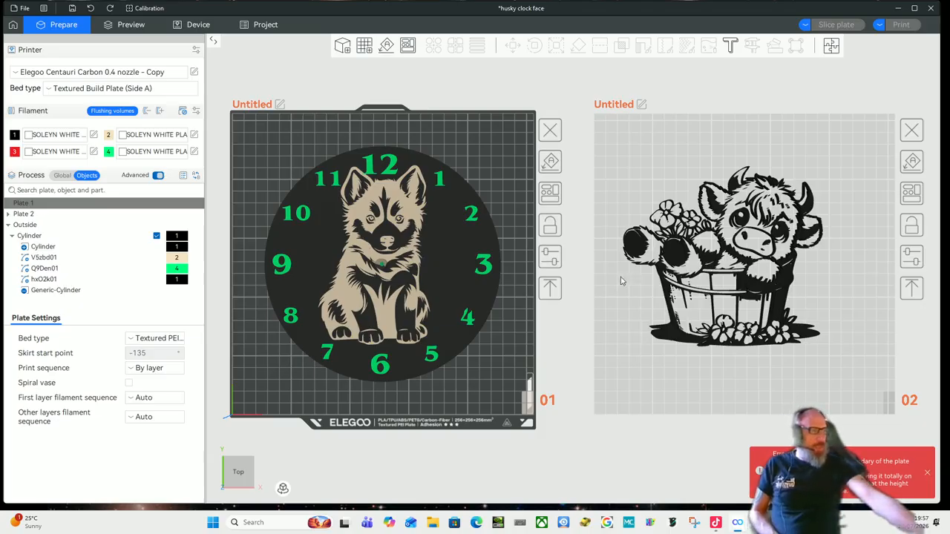
# Step: Delete the hxO2k01 cow part from the Cylinder object, keeping plate 1 with the husky clock face active
pyautogui.click(720, 276)
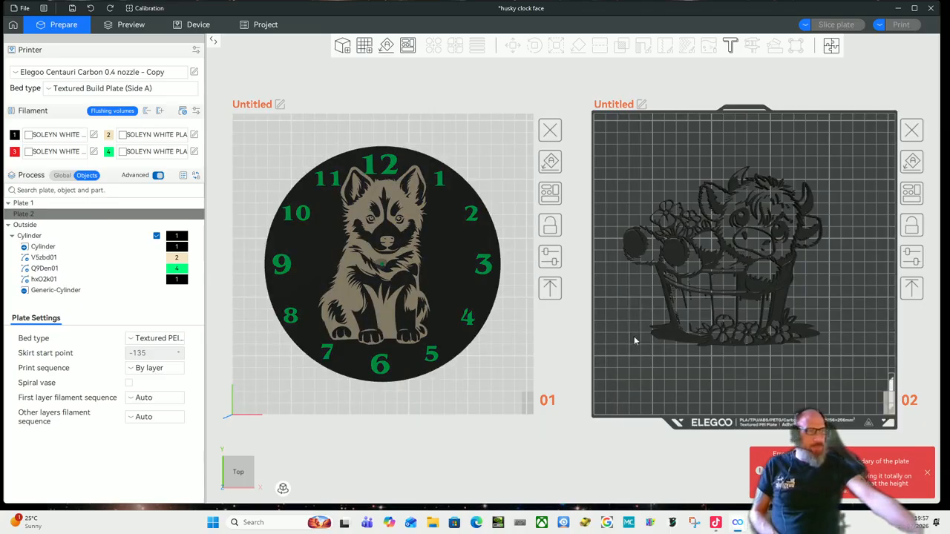
pyautogui.click(498, 384)
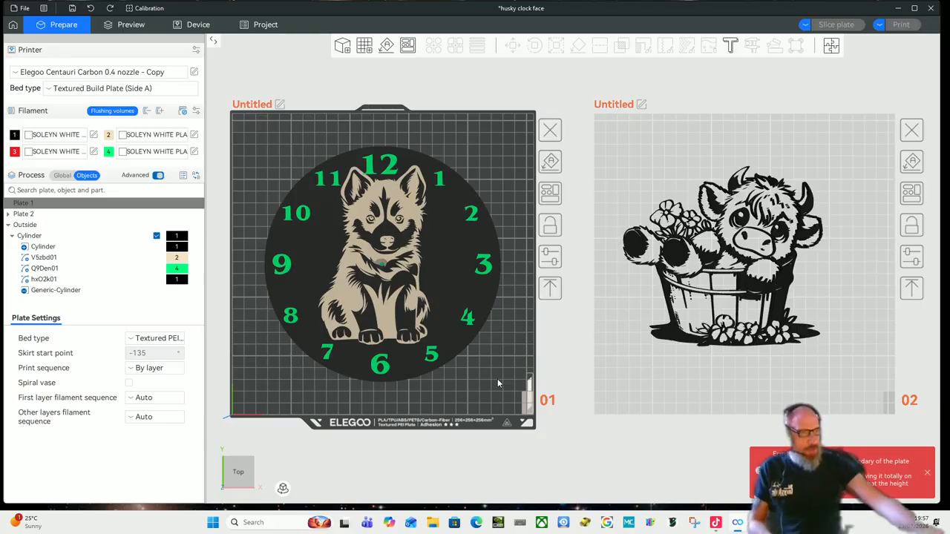
pyautogui.click(55, 281)
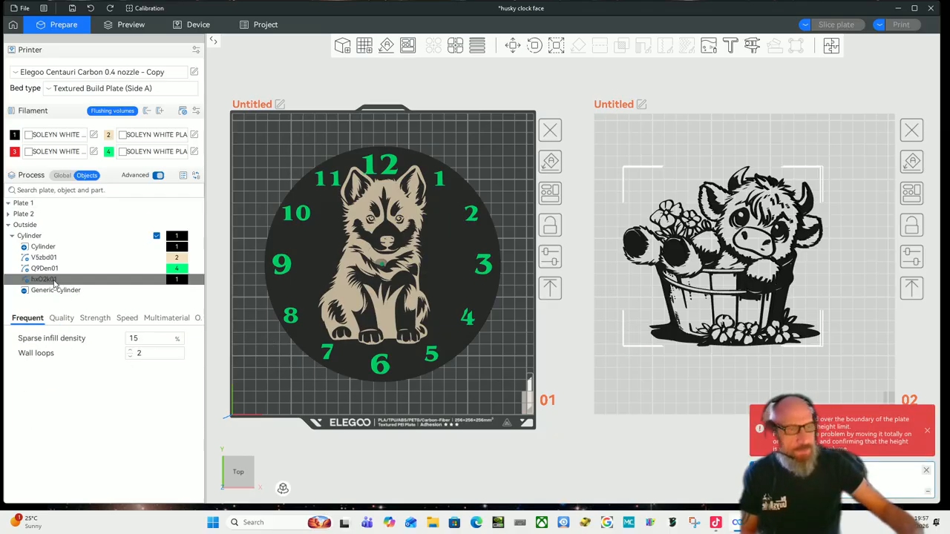
pyautogui.rightClick(53, 283)
pyautogui.click(77, 300)
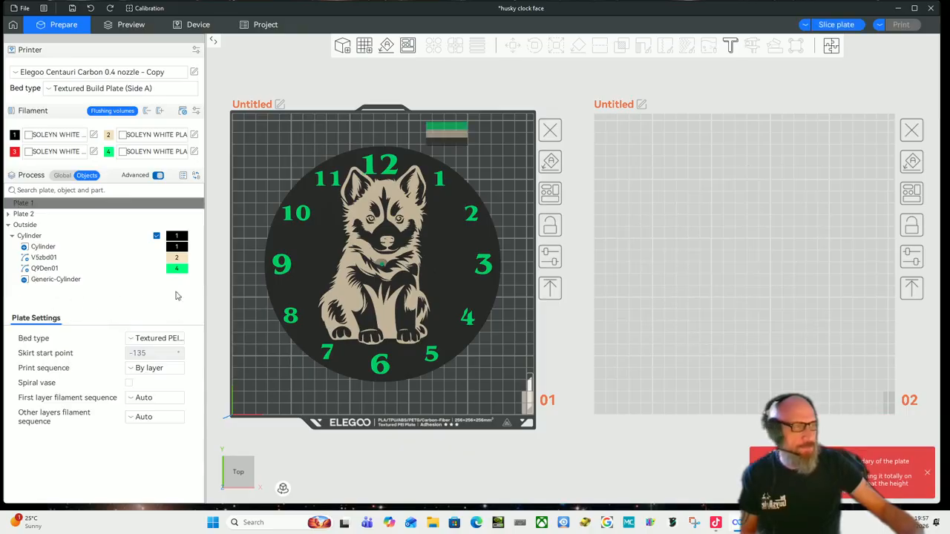
pyautogui.click(693, 256)
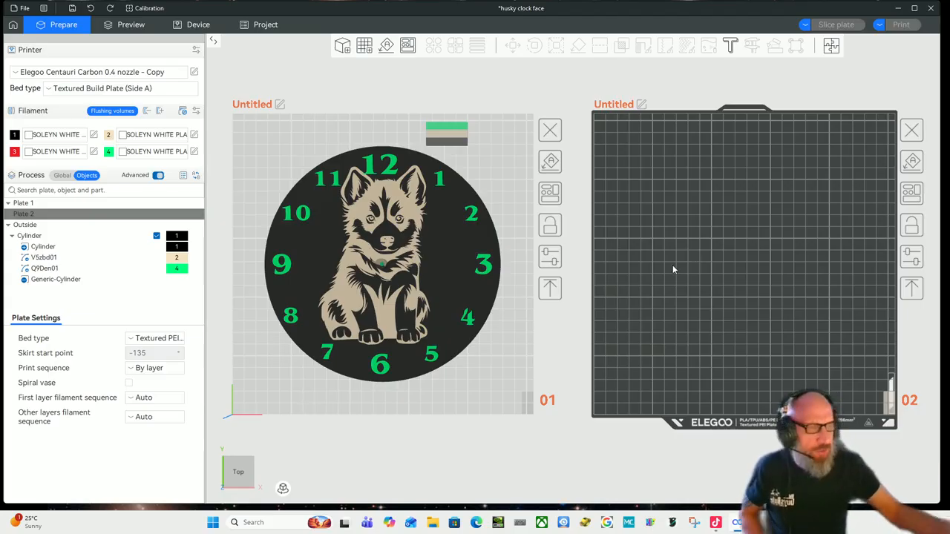
pyautogui.click(502, 367)
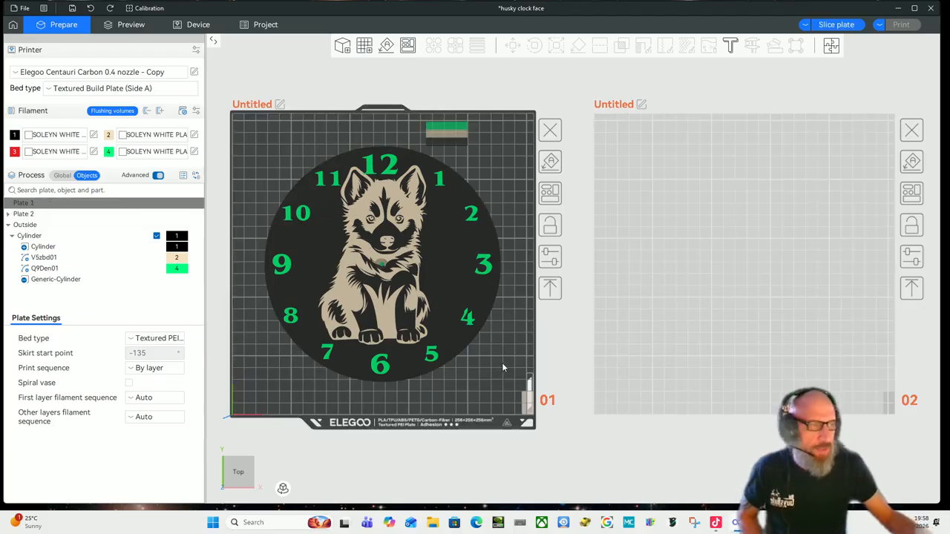
pyautogui.click(678, 333)
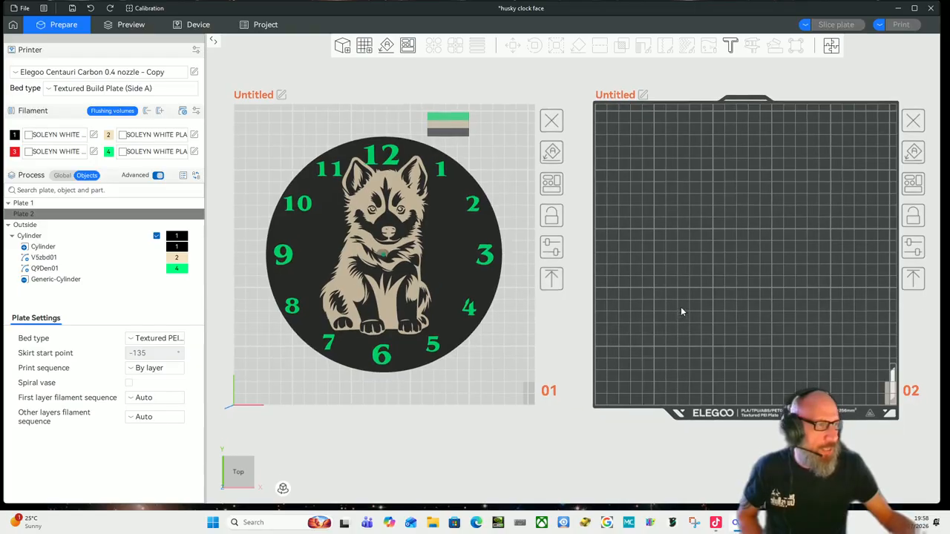
pyautogui.click(521, 360)
pyautogui.moveTo(519, 355); pyautogui.dragTo(533, 313)
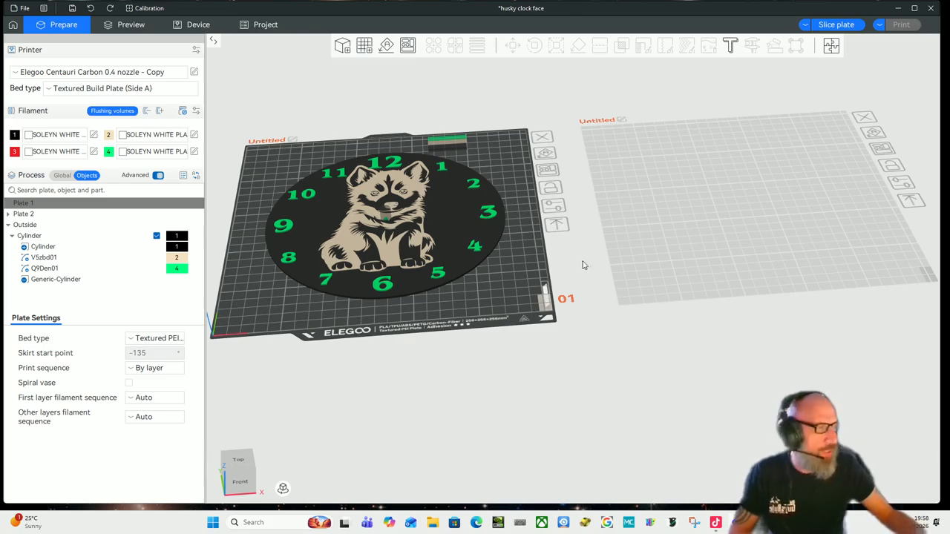
pyautogui.moveTo(695, 241); pyautogui.dragTo(690, 247, button='right')
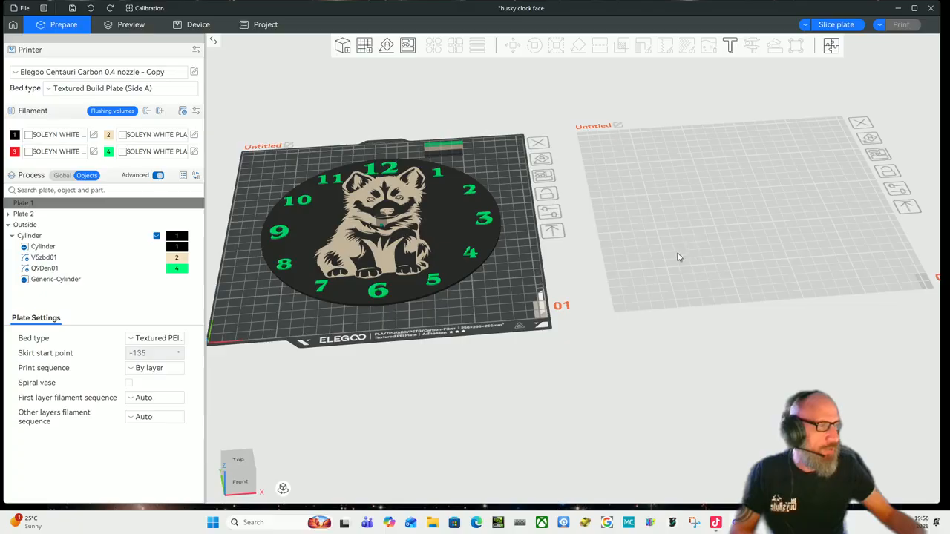
pyautogui.moveTo(521, 297); pyautogui.dragTo(518, 317)
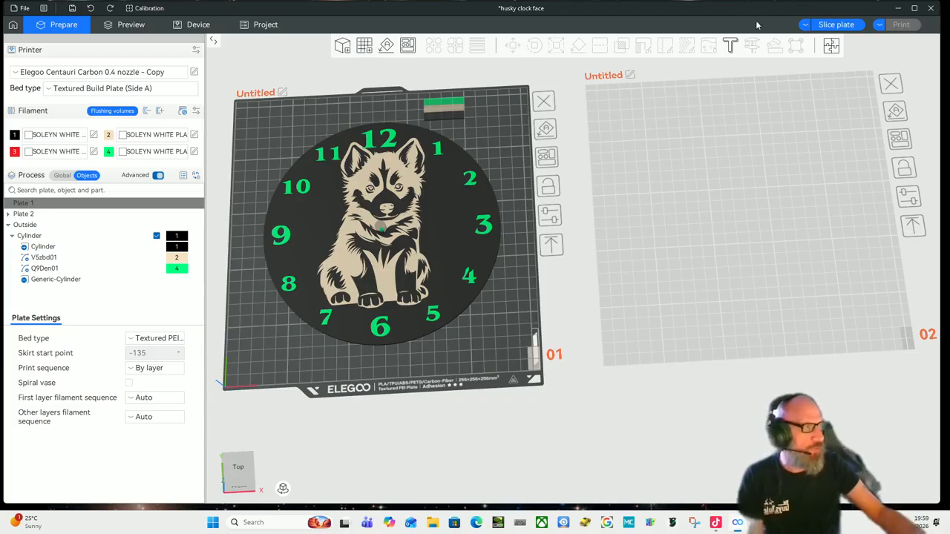
# Step: Minimise the slicer, switch to the Edge browser, search Google for gemini and open the Google Gemini site
pyautogui.click(896, 8)
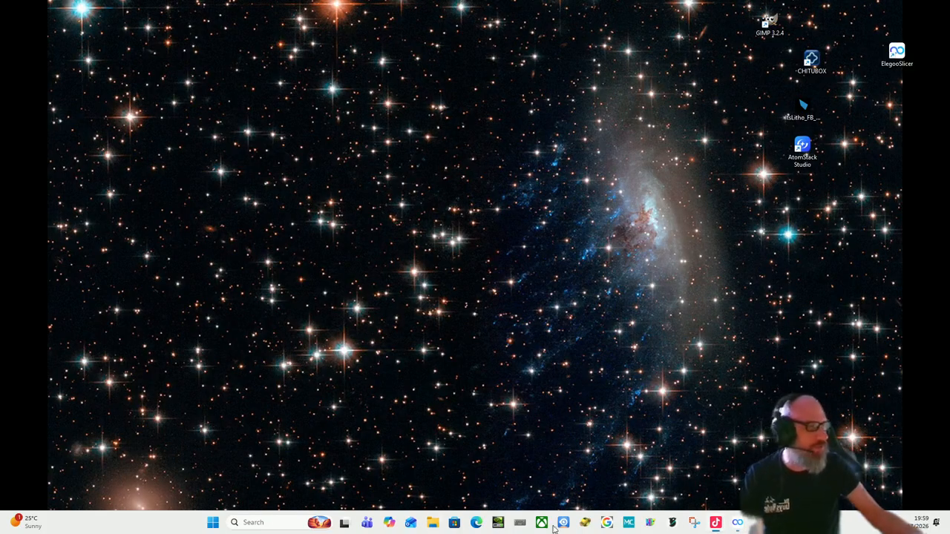
pyautogui.click(607, 523)
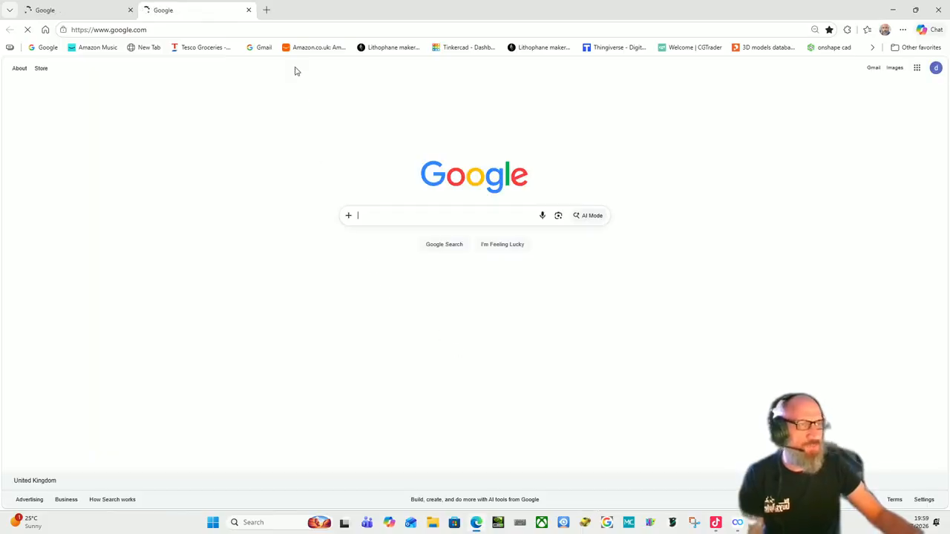
pyautogui.click(249, 11)
pyautogui.click(375, 214)
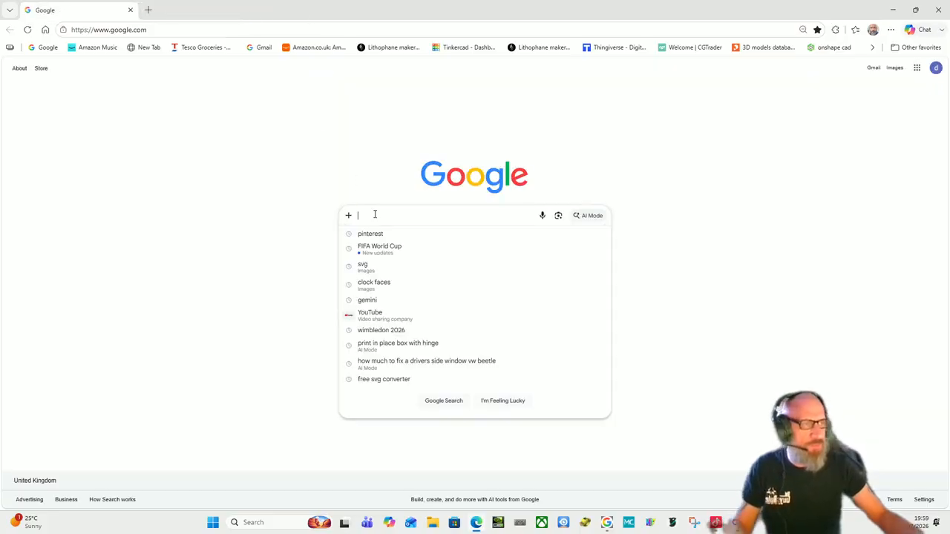
pyautogui.write('gemini')
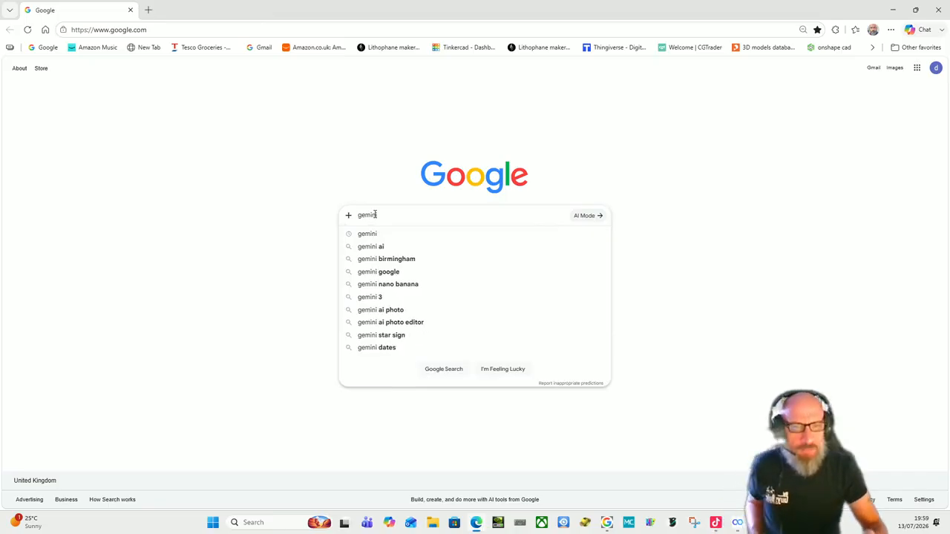
pyautogui.press('Return')
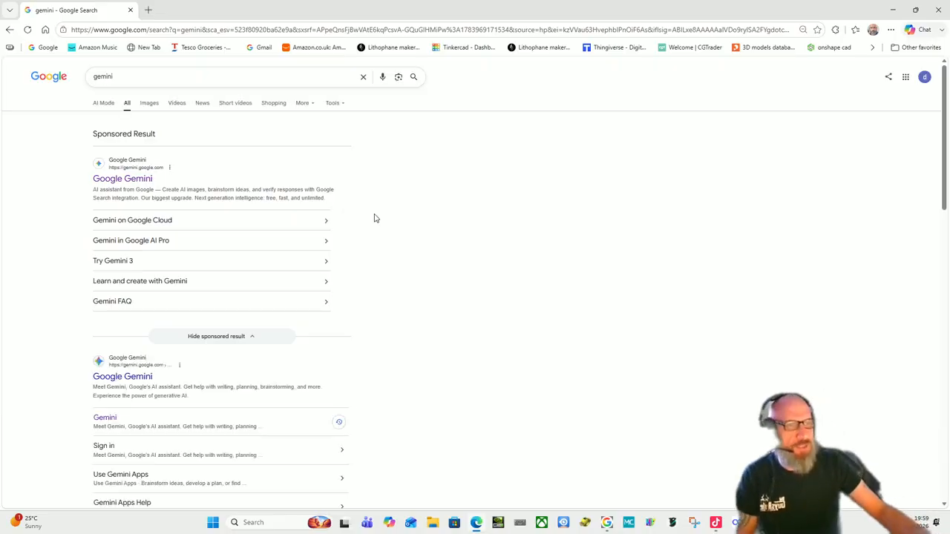
pyautogui.click(143, 182)
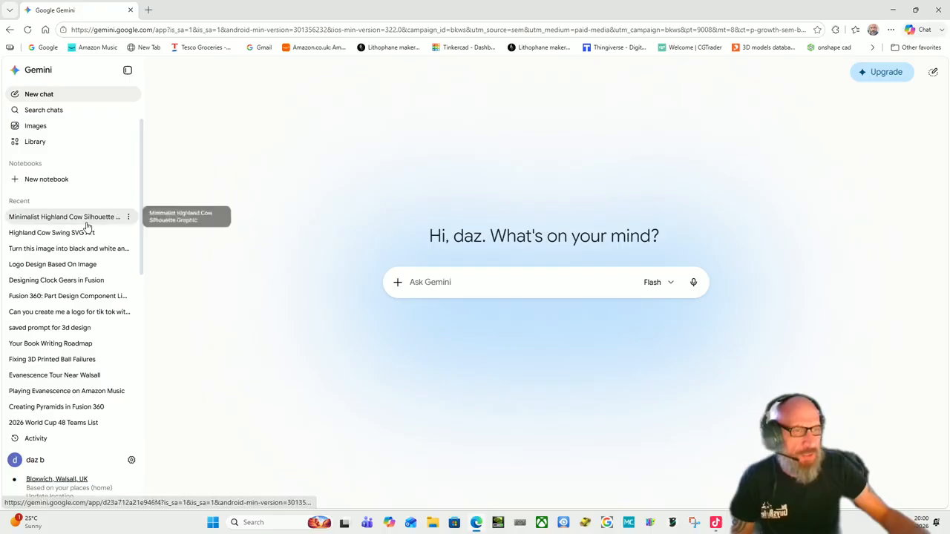
# Step: Open the recent chat about turning an image into black and white and examine its logo conversions and prompts
pyautogui.click(88, 254)
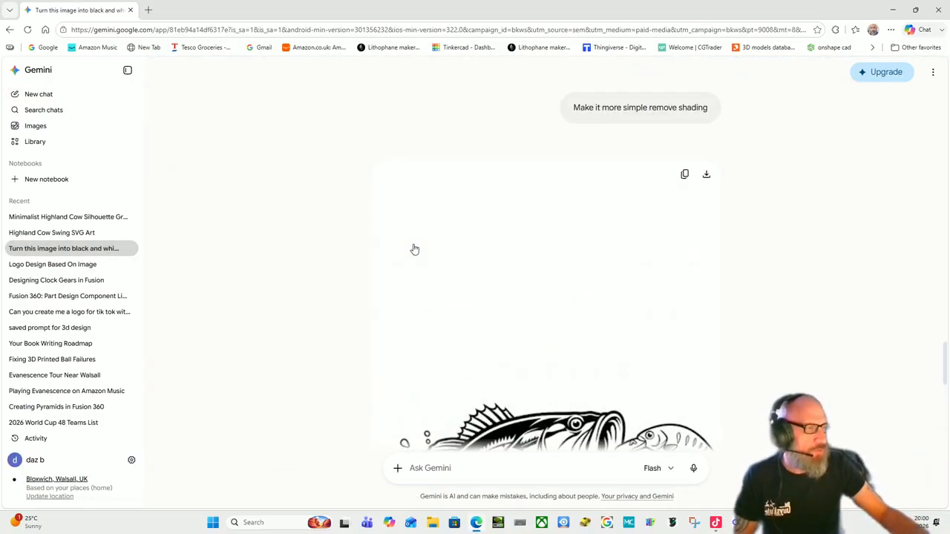
pyautogui.scroll(-2, 511, 278)
pyautogui.scroll(-1, 510, 278)
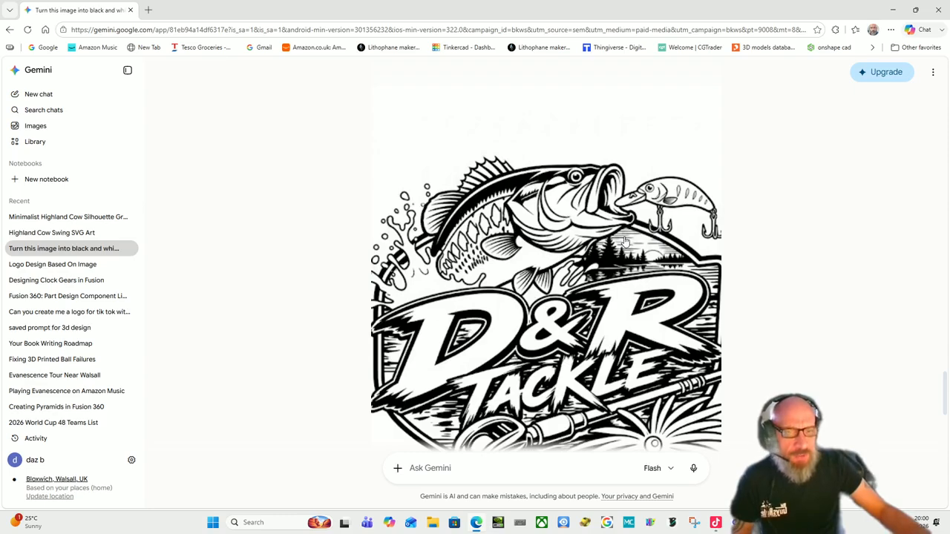
pyautogui.scroll(3, 624, 242)
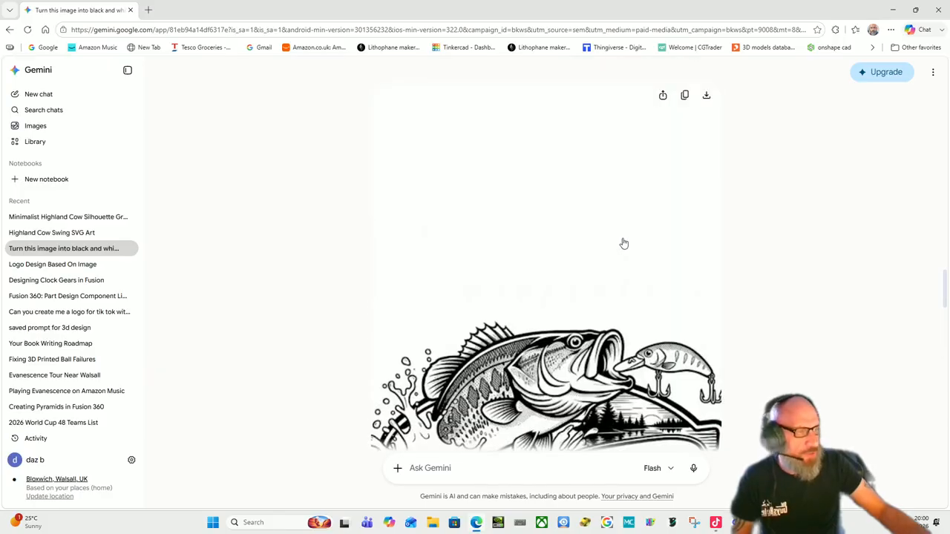
pyautogui.scroll(5, 622, 245)
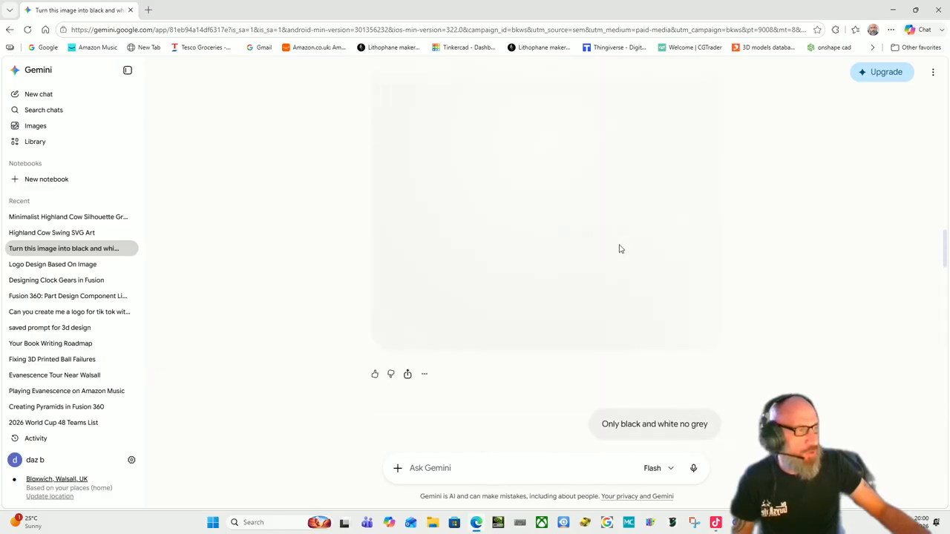
pyautogui.scroll(10, 620, 249)
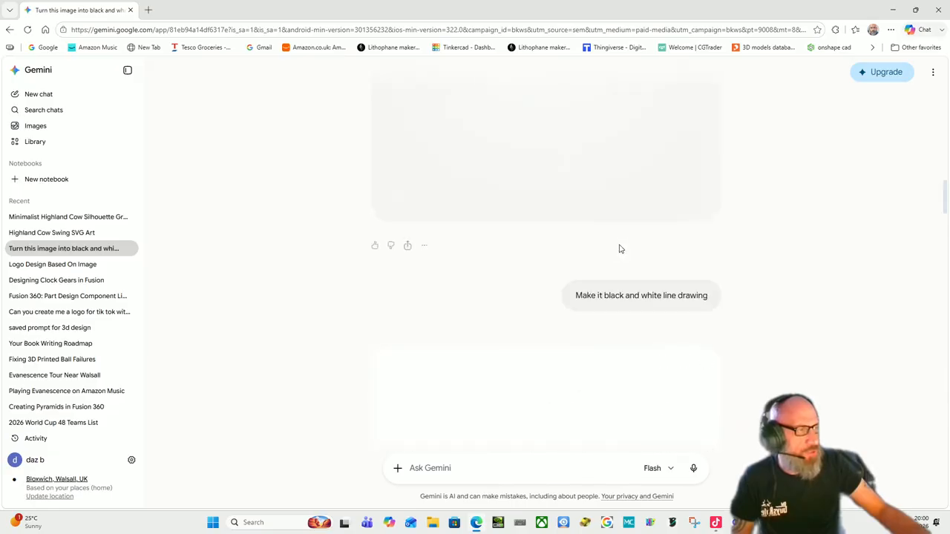
pyautogui.scroll(-3, 620, 251)
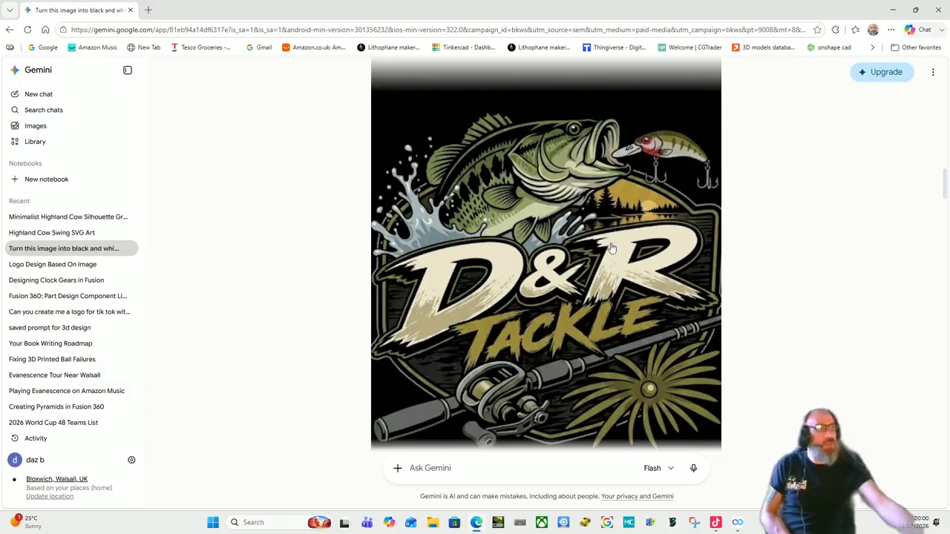
pyautogui.scroll(1, 596, 242)
pyautogui.scroll(10, 594, 245)
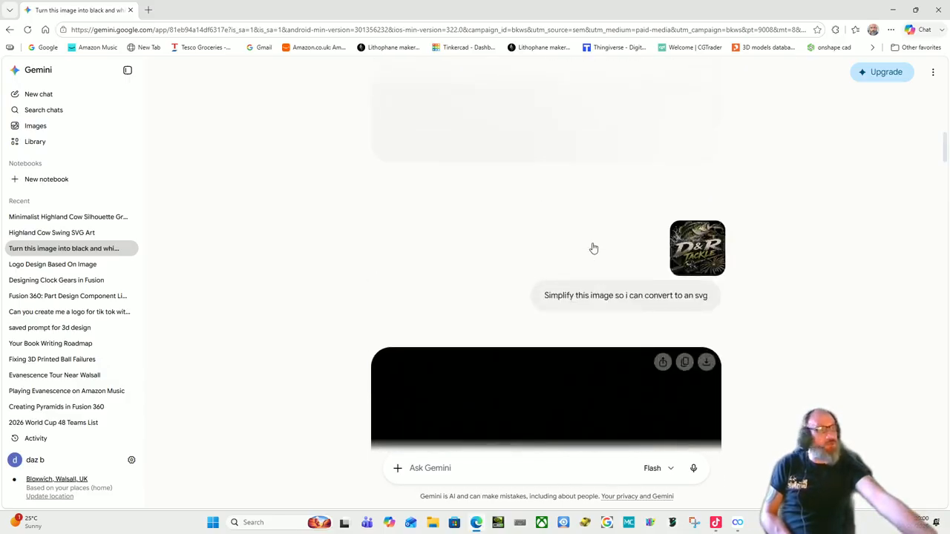
pyautogui.scroll(2, 594, 247)
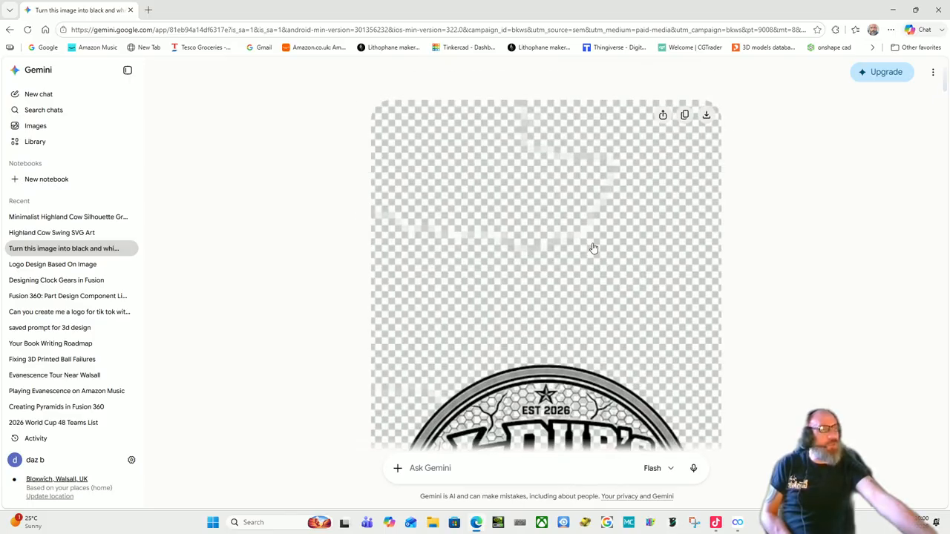
pyautogui.scroll(-8, 593, 248)
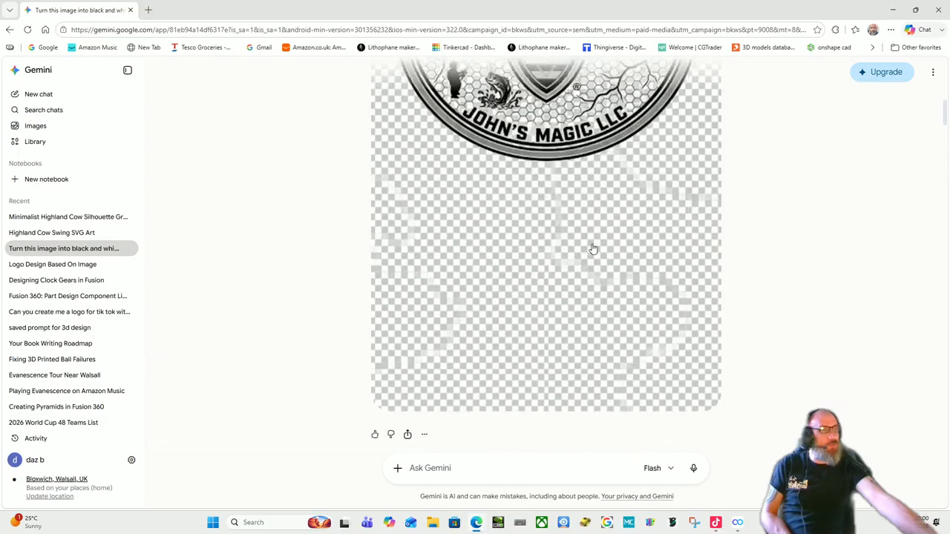
pyautogui.scroll(-8, 594, 248)
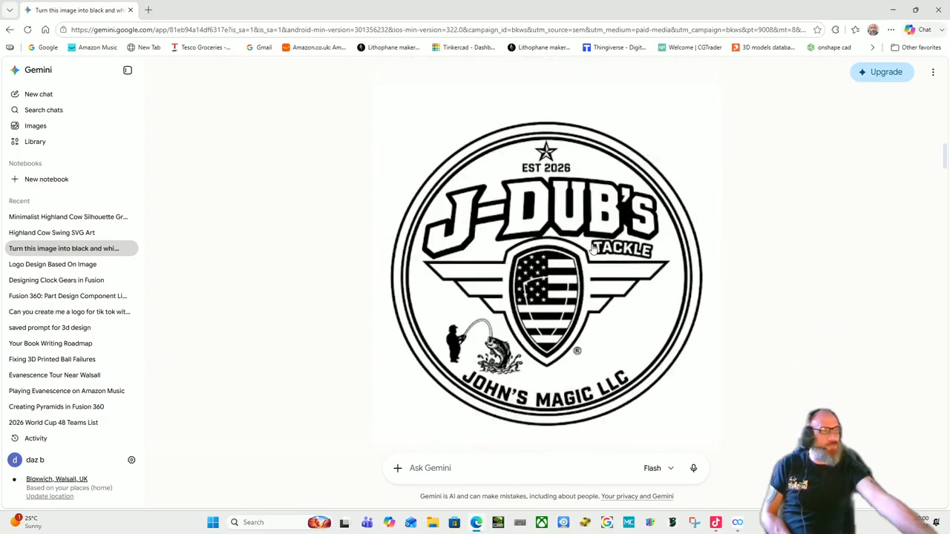
# Step: View the original D&R Tackle image attached to the "Simplify this image so i can convert to an svg" prompt, and close it
pyautogui.scroll(-10, 594, 248)
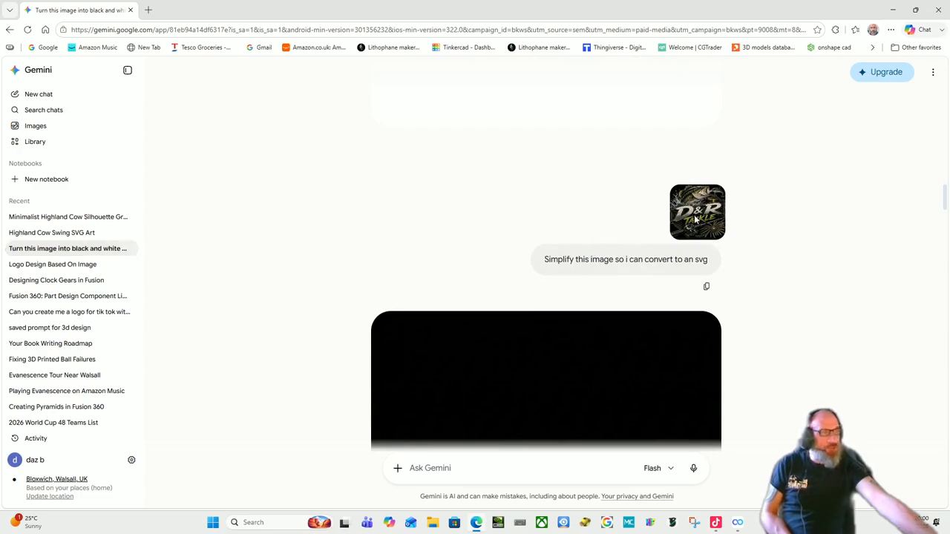
pyautogui.click(695, 218)
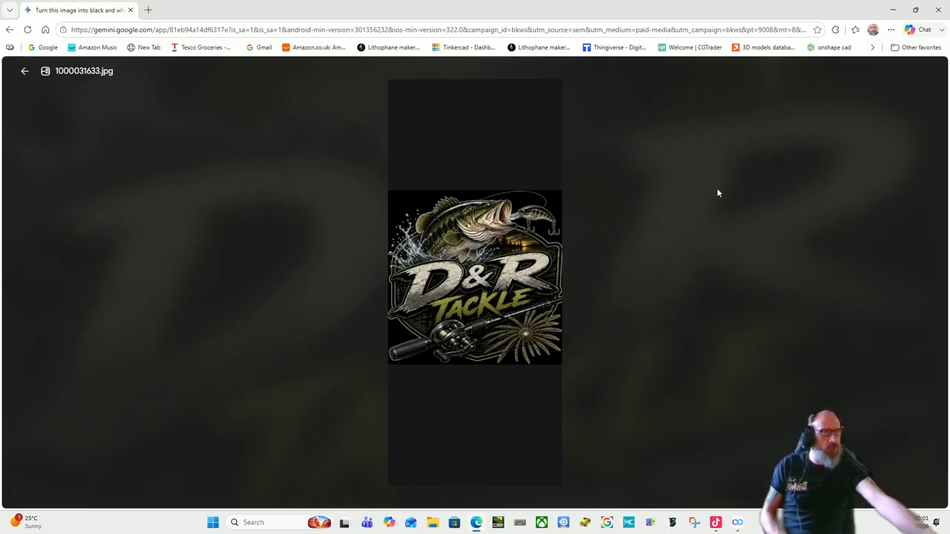
pyautogui.click(25, 74)
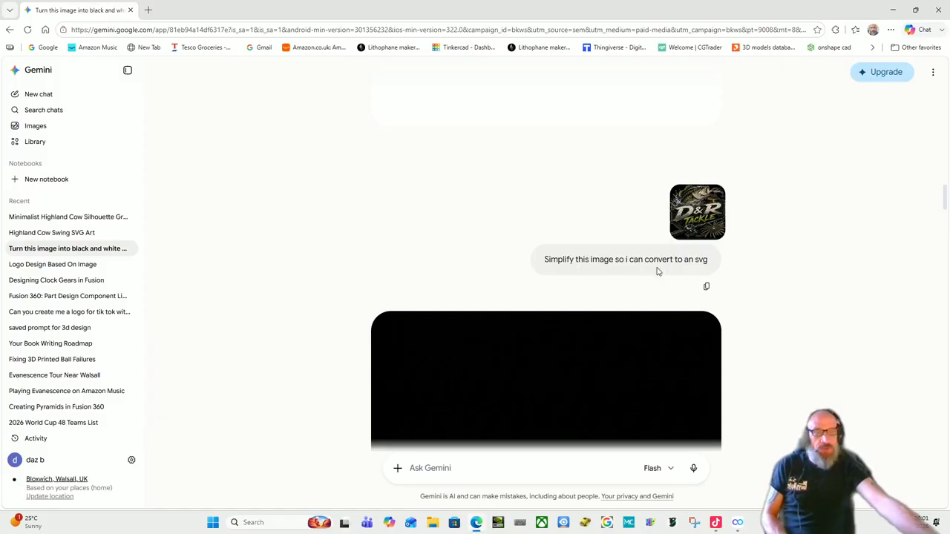
# Step: Examine the simplified D&R Tackle image and the versions generated by the "Make it black and white line drawing" prompt and its follow-ups
pyautogui.scroll(-4, 598, 260)
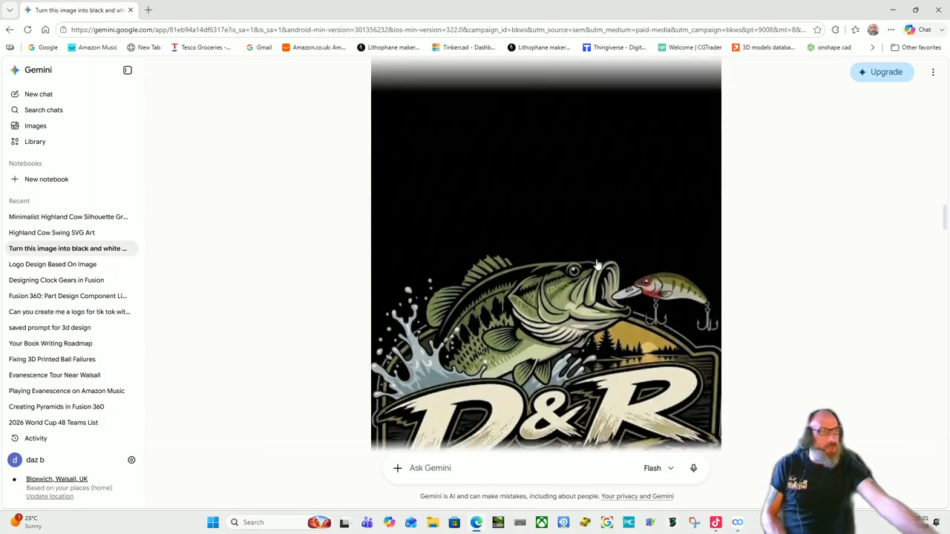
pyautogui.scroll(-2, 598, 264)
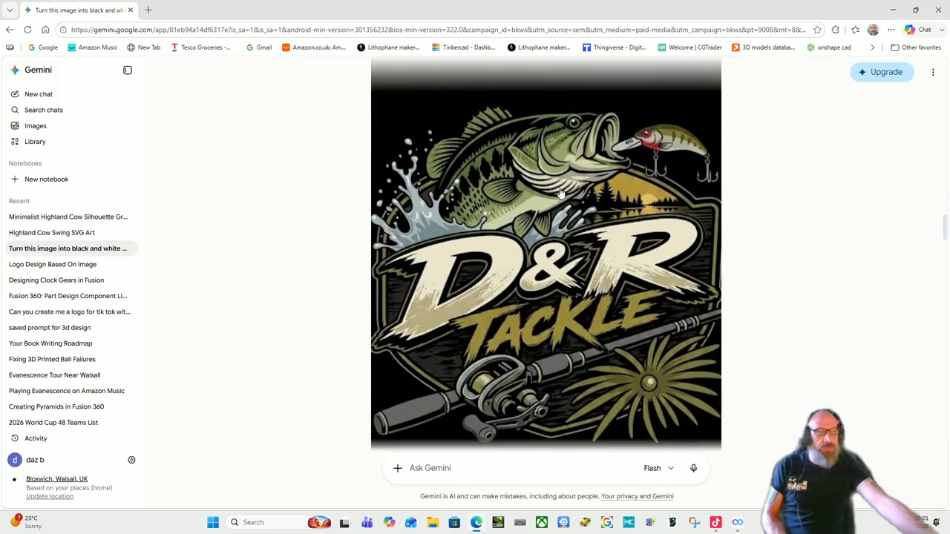
pyautogui.scroll(-6, 565, 216)
pyautogui.scroll(-2, 566, 215)
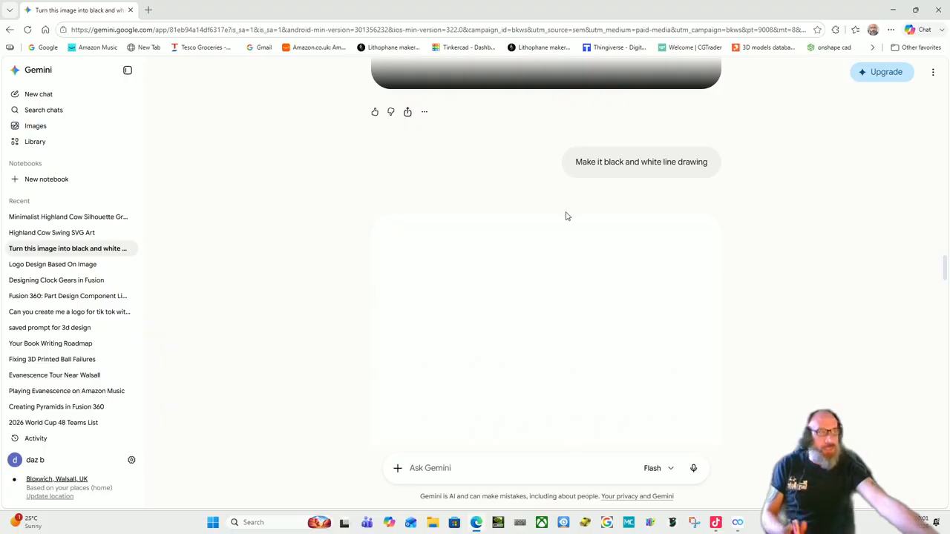
pyautogui.scroll(-2, 566, 216)
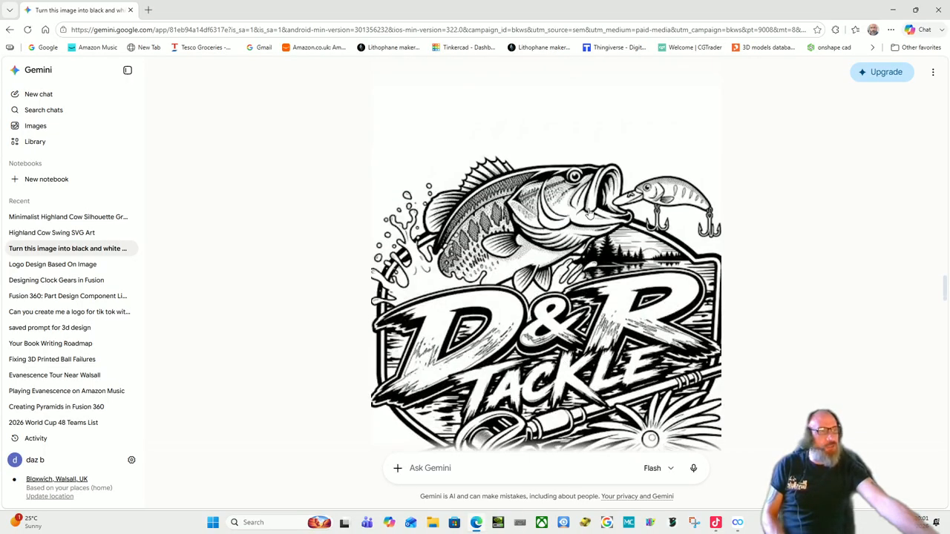
pyautogui.scroll(-1, 560, 234)
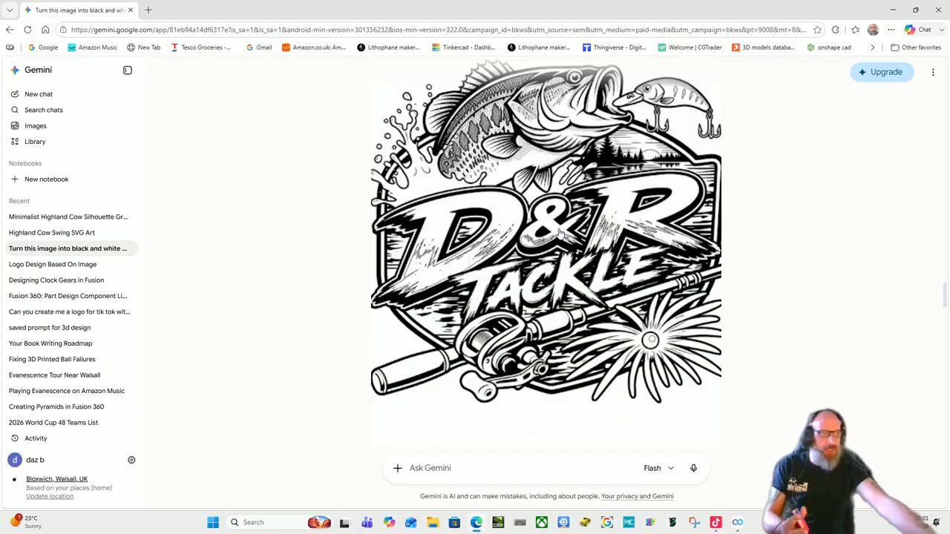
pyautogui.scroll(-4, 560, 234)
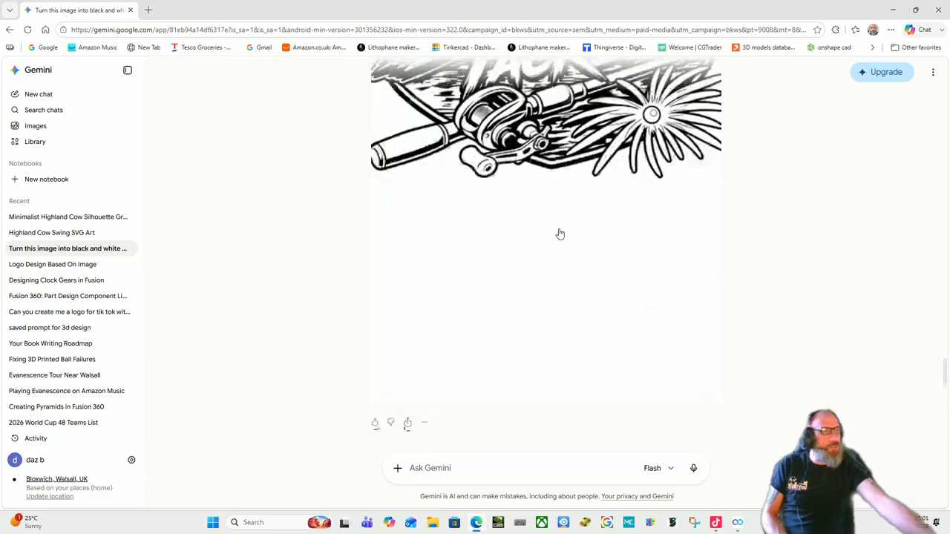
# Step: Compare the detailed D&R Tackle line drawing with the version generated by the "Make it more simple remove shading" prompt
pyautogui.scroll(5, 560, 234)
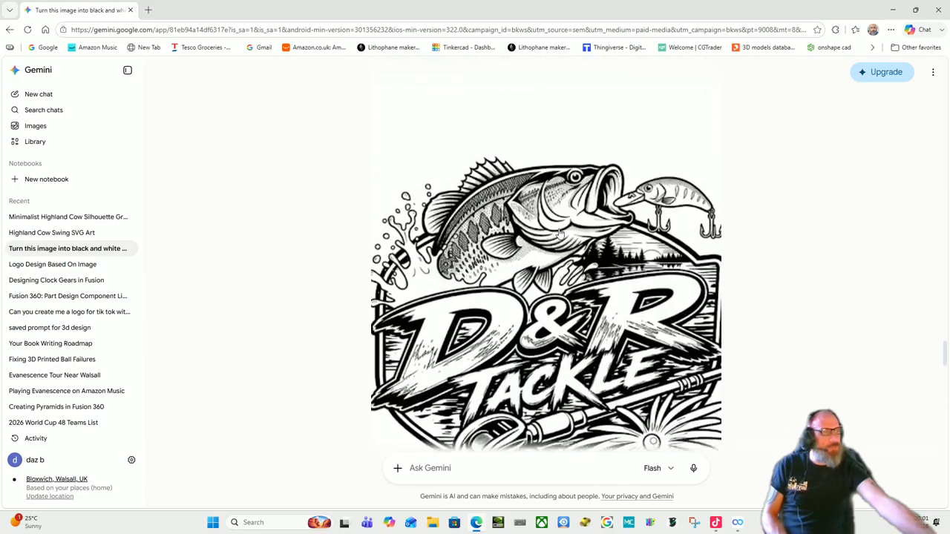
pyautogui.scroll(-1, 560, 234)
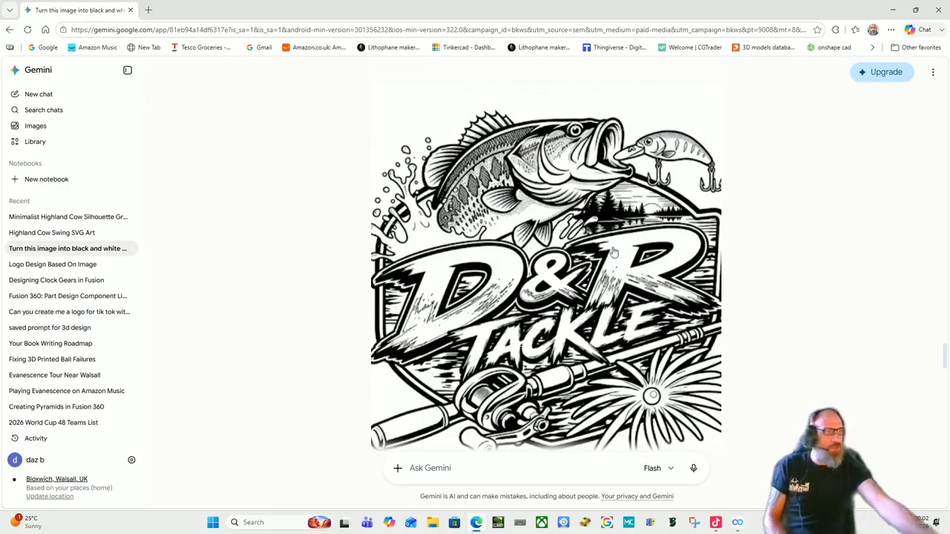
pyautogui.scroll(-5, 614, 253)
pyautogui.scroll(-3, 613, 254)
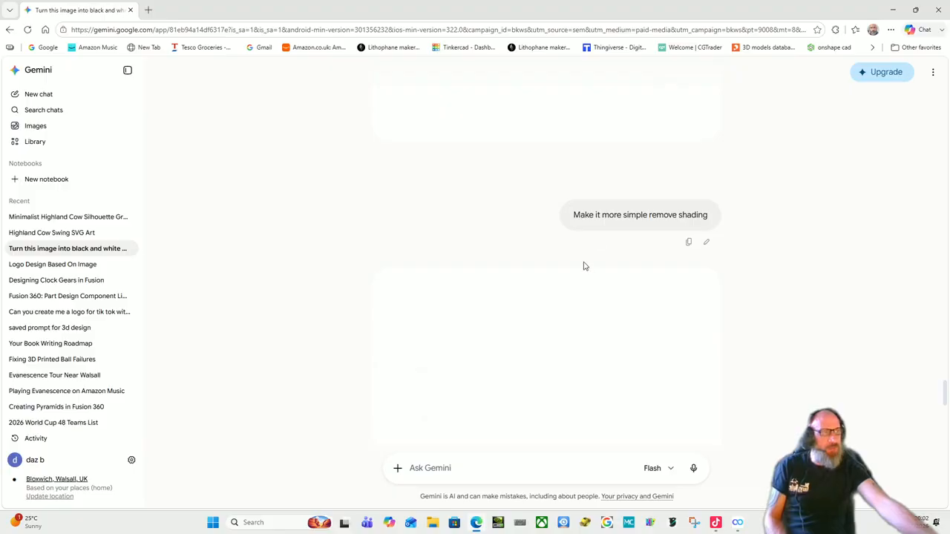
pyautogui.scroll(-4, 583, 265)
pyautogui.scroll(-3, 586, 267)
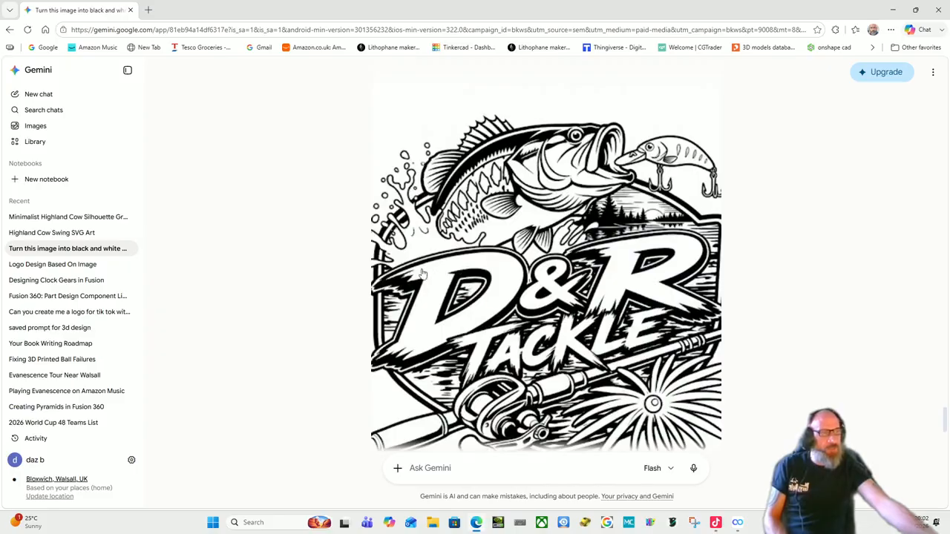
pyautogui.scroll(-2, 548, 287)
pyautogui.scroll(2, 563, 285)
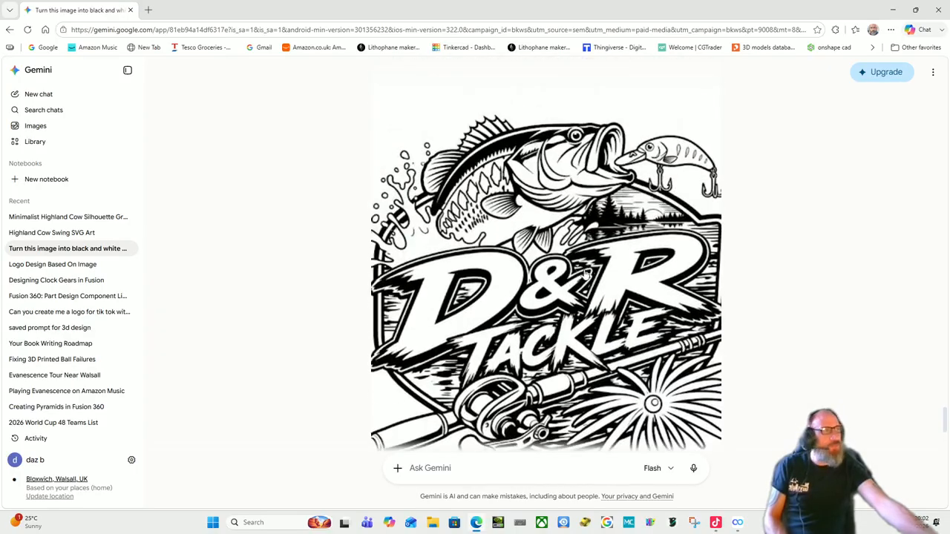
pyautogui.scroll(-2, 627, 269)
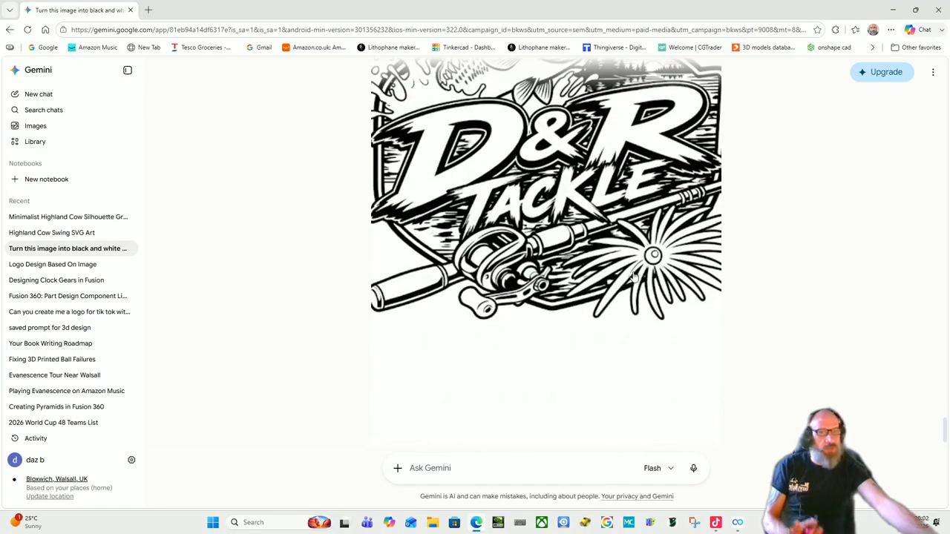
pyautogui.scroll(-2, 656, 353)
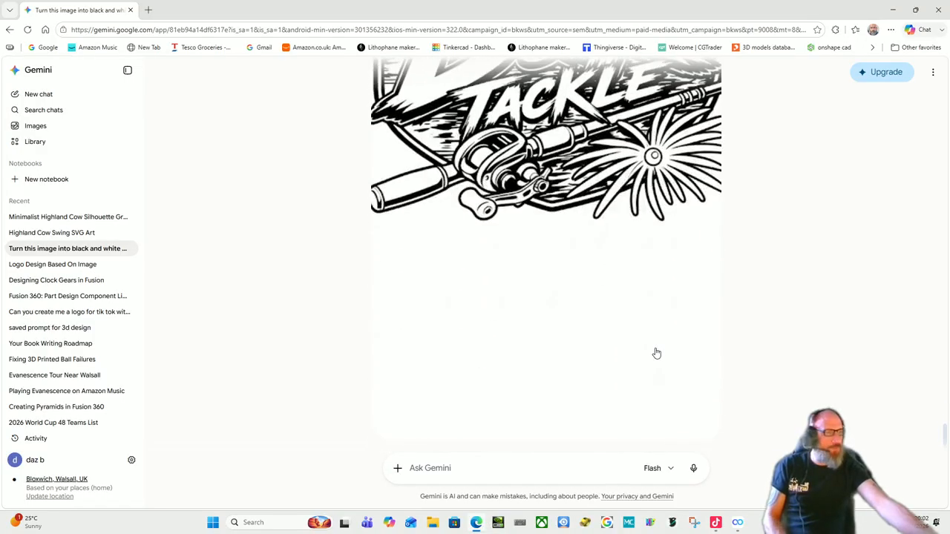
pyautogui.scroll(3, 658, 339)
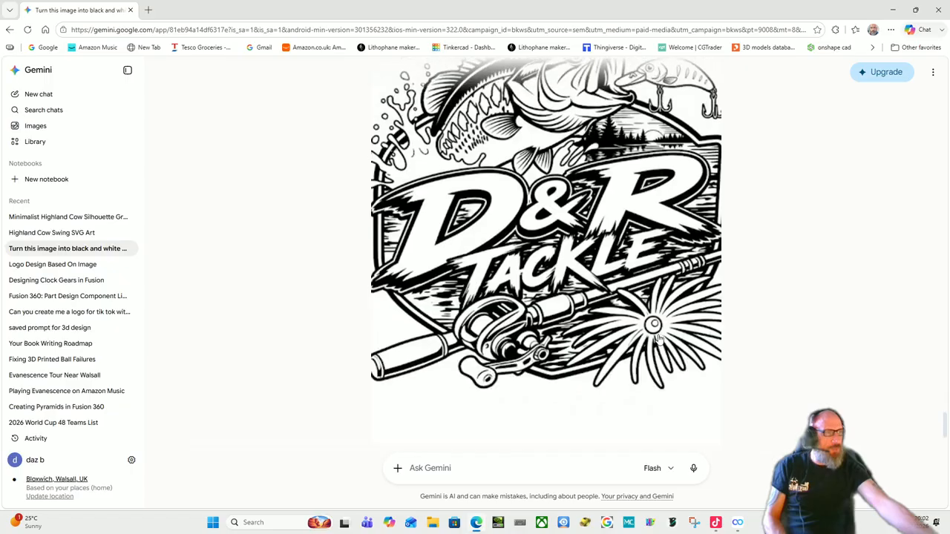
pyautogui.scroll(2, 662, 333)
pyautogui.scroll(-2, 602, 330)
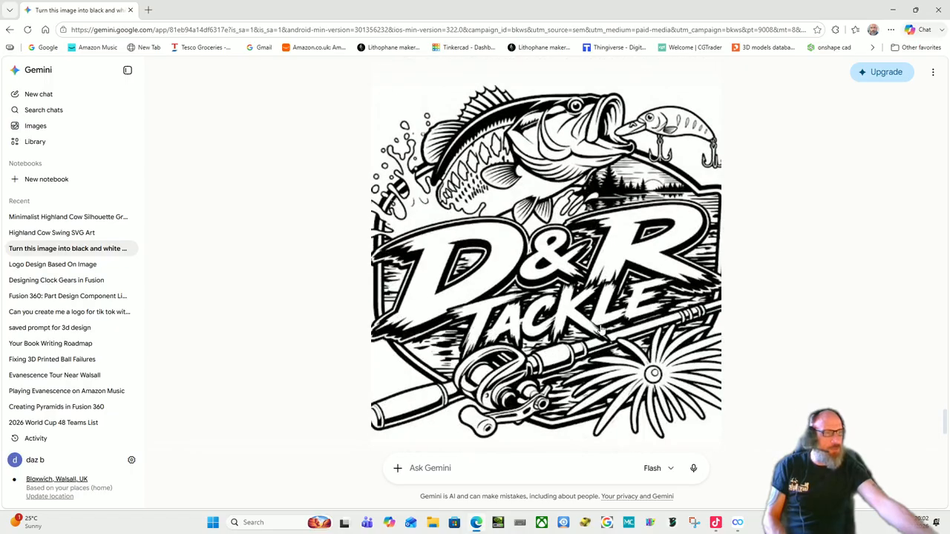
# Step: Download the D&R Tackle image generated by the "Make it more simple remove shading" prompt
pyautogui.scroll(-5, 603, 331)
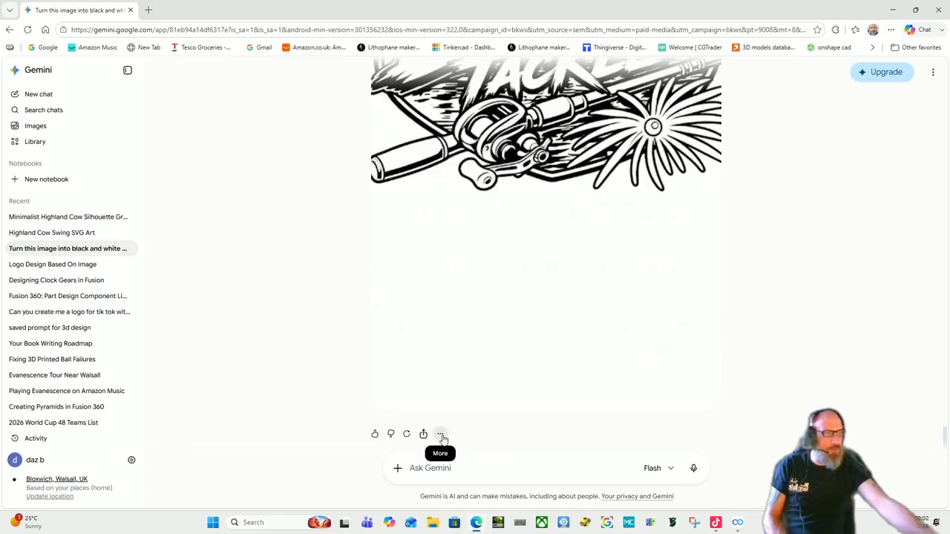
pyautogui.click(441, 435)
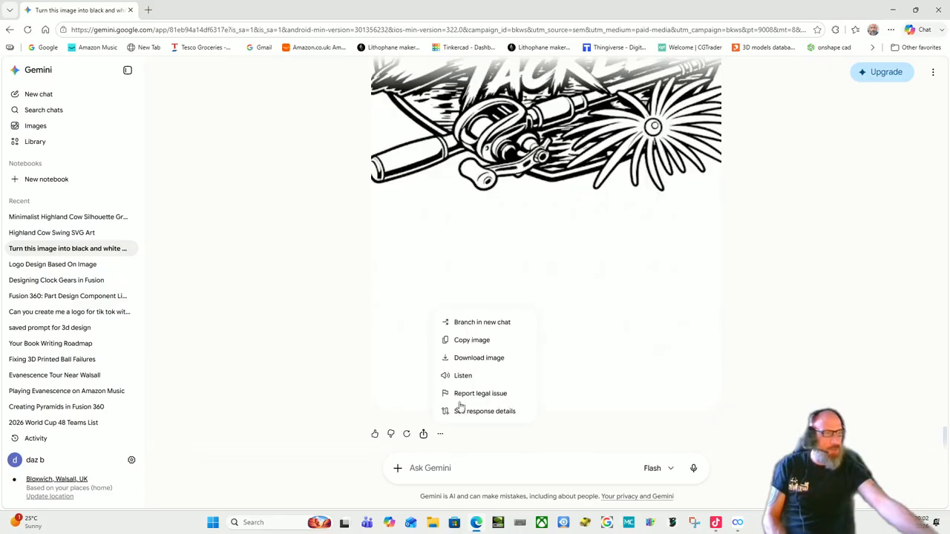
pyautogui.click(473, 361)
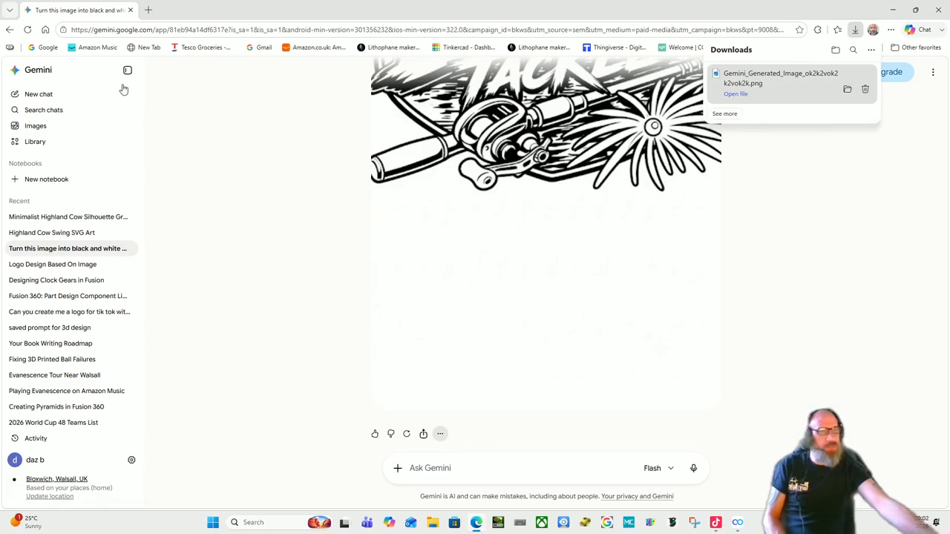
# Step: Close the Gemini page, reopen the browser at Google and open the bookmarked Free SVG Converter site, Picsvg
pyautogui.click(130, 9)
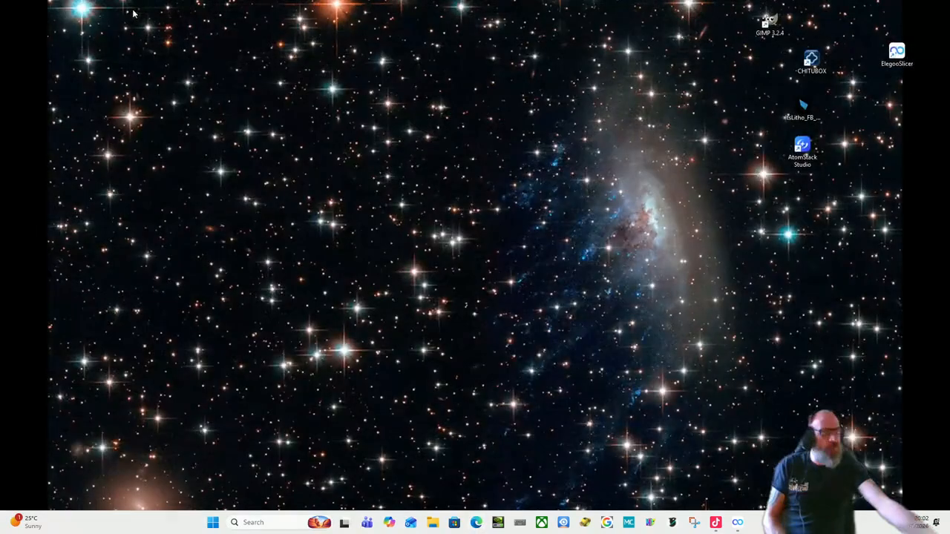
pyautogui.click(608, 523)
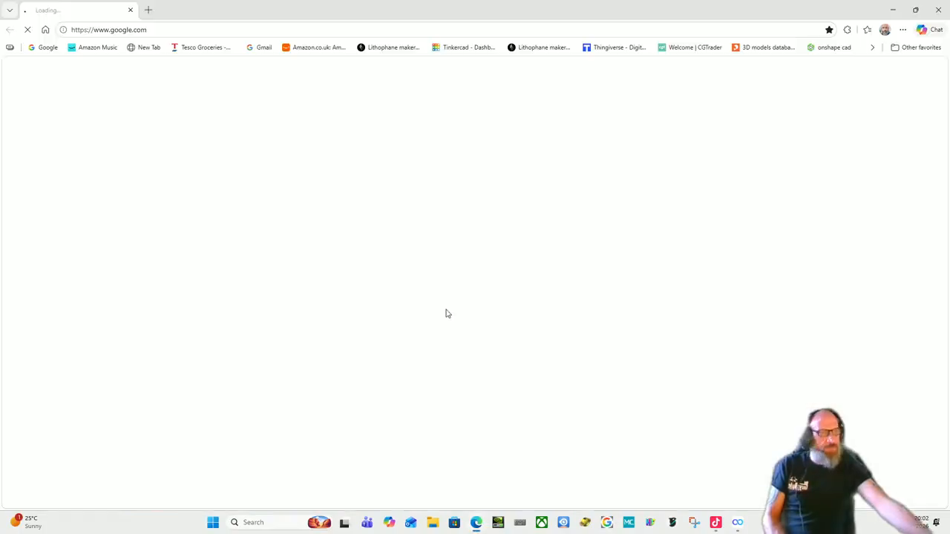
pyautogui.click(872, 48)
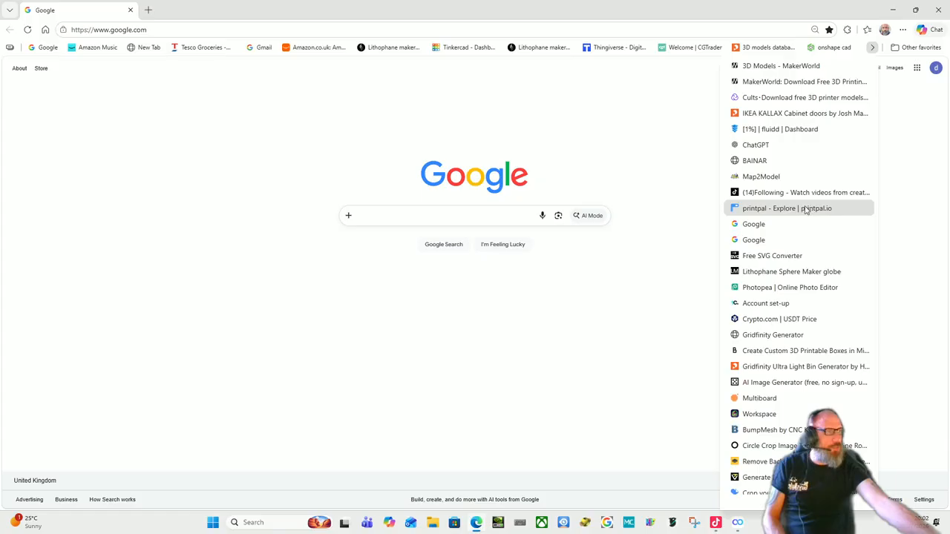
pyautogui.click(791, 255)
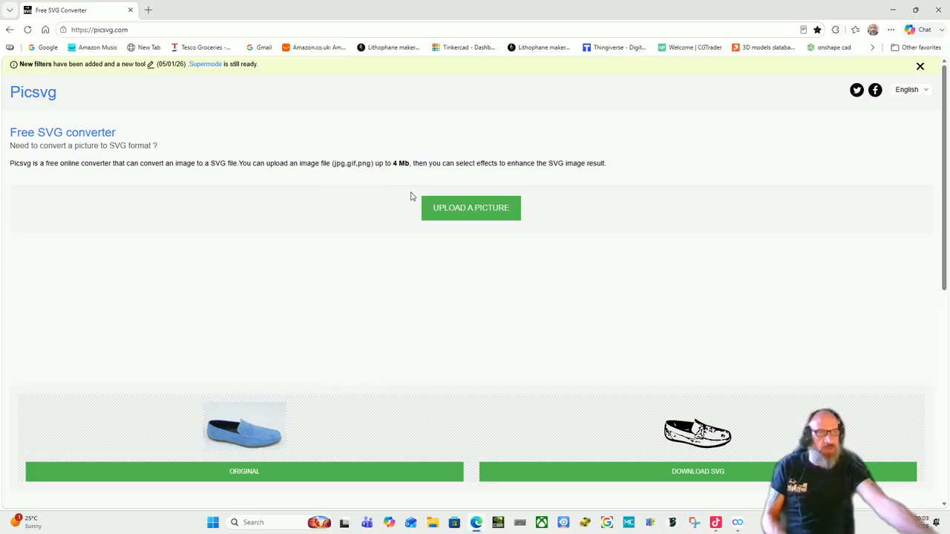
# Step: Upload the downloaded black-and-white D&R Tackle image to the SVG converter and view its converted preview
pyautogui.click(477, 208)
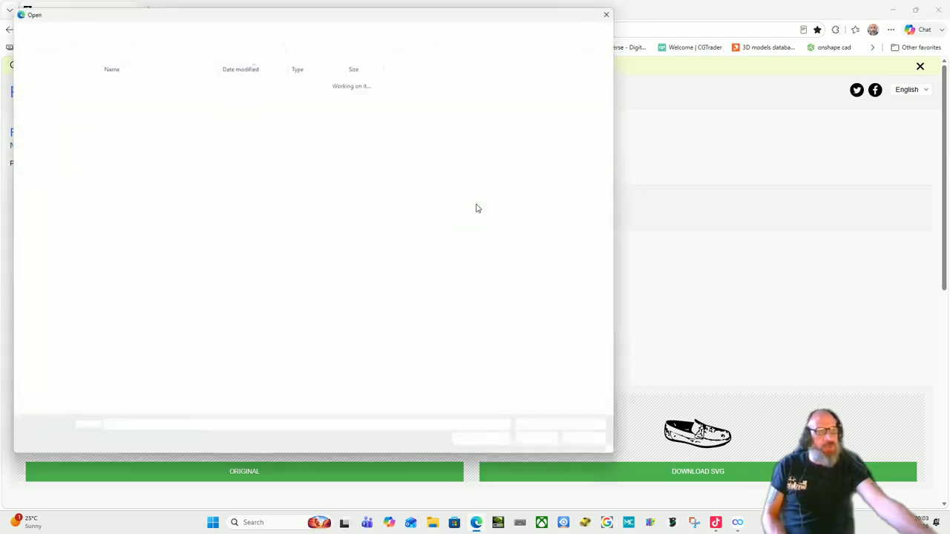
pyautogui.doubleClick(159, 93)
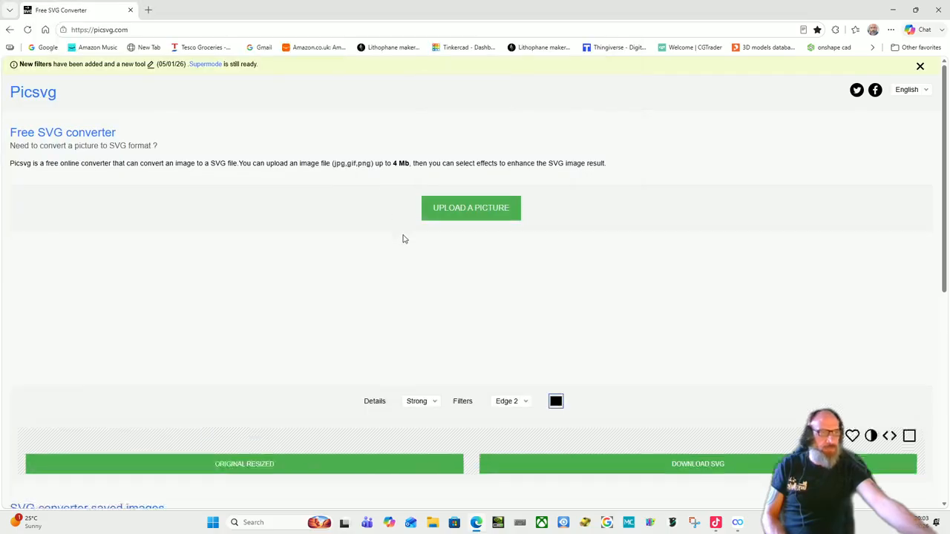
pyautogui.scroll(-2, 404, 239)
pyautogui.scroll(-1, 405, 239)
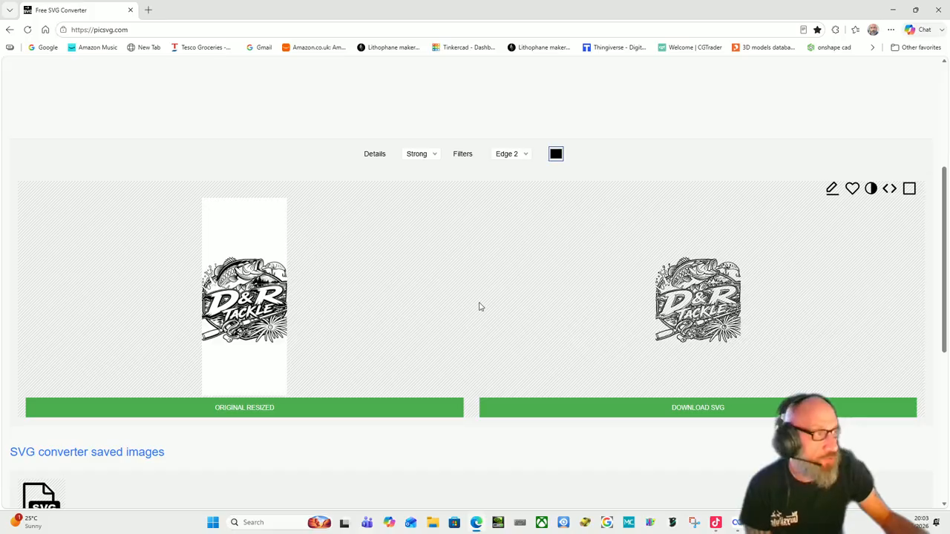
# Step: Set the conversion filter to Internal 1 and download the D&R Tackle artwork as an SVG
pyautogui.click(527, 157)
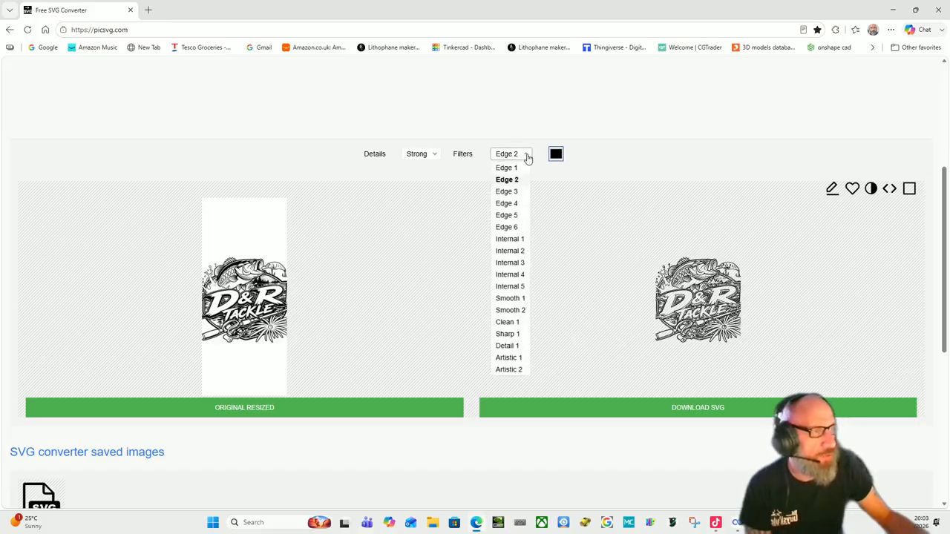
pyautogui.click(515, 241)
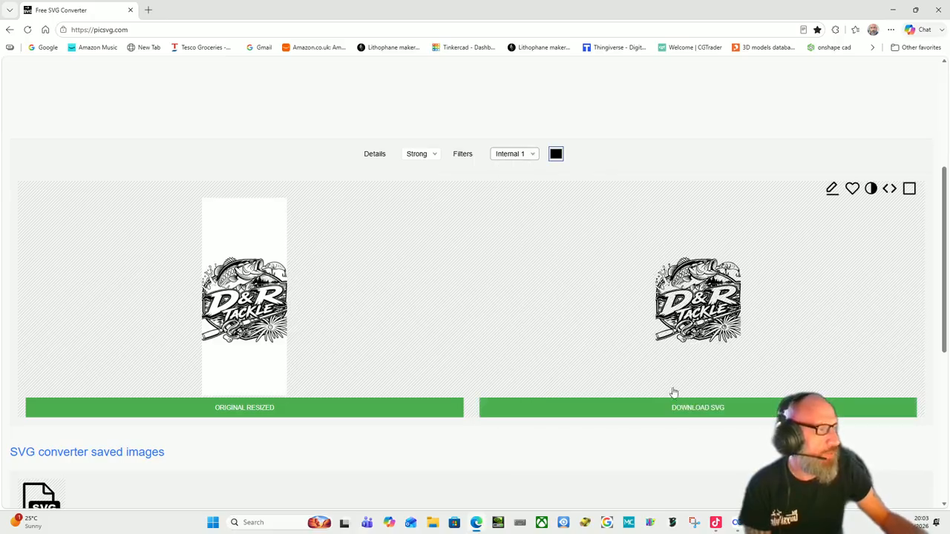
pyautogui.click(694, 410)
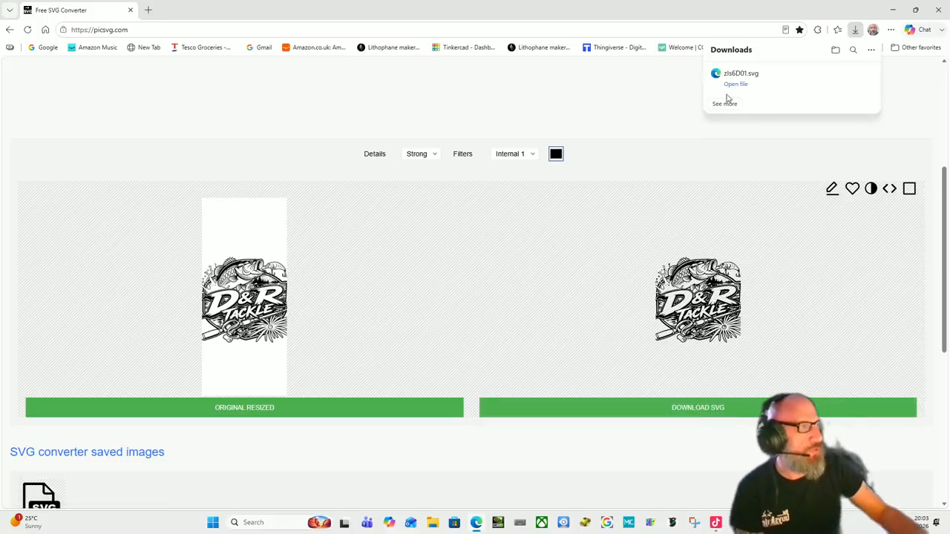
# Step: Close the converter page, switch back to the husky clock face project in ElegooSlicer and select plate 2
pyautogui.click(131, 10)
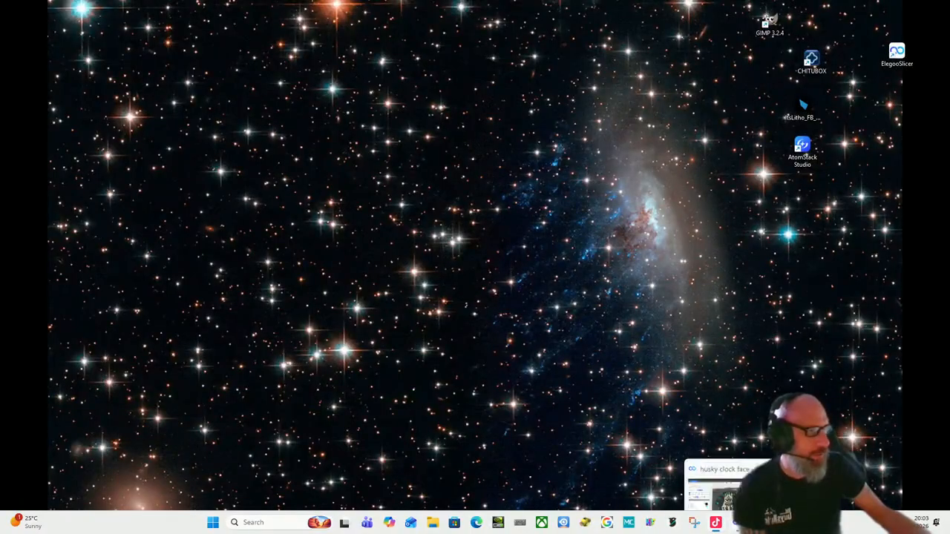
pyautogui.click(736, 522)
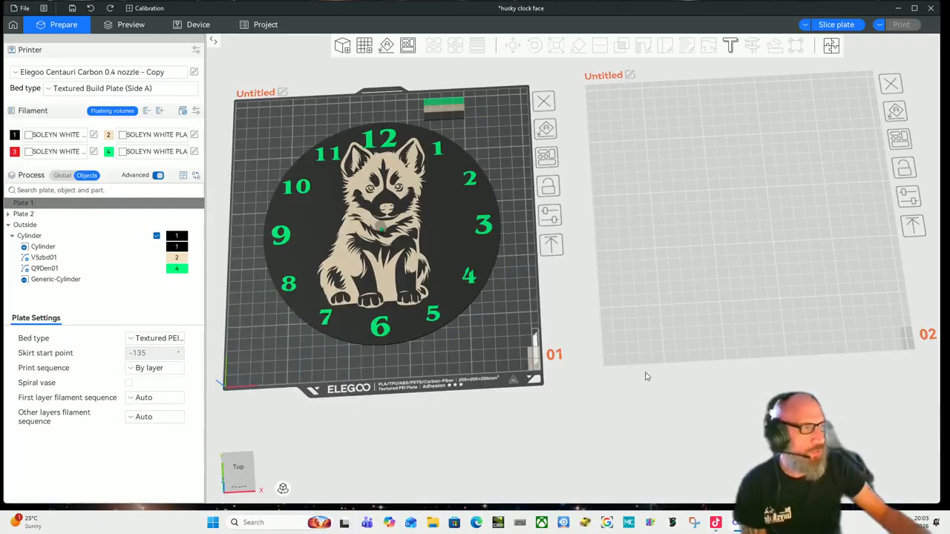
pyautogui.click(717, 233)
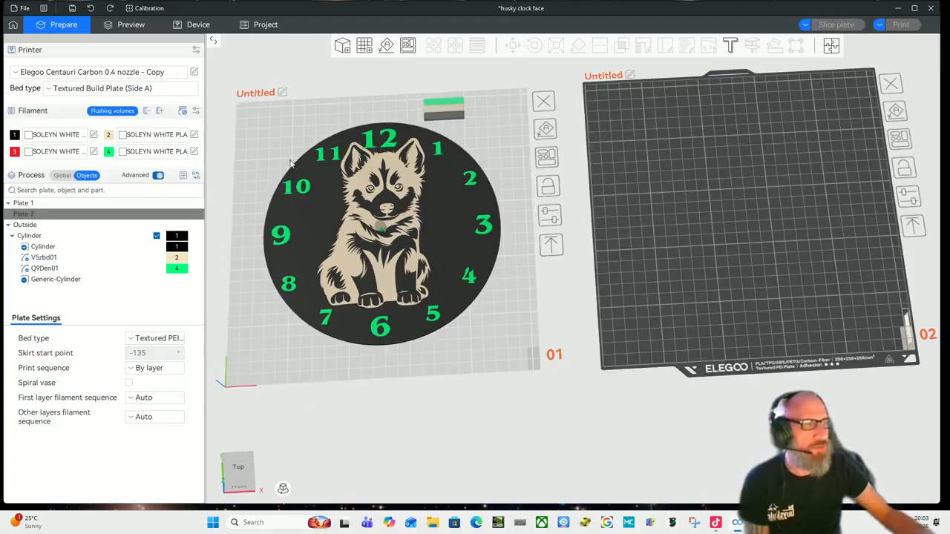
# Step: Add the downloaded zls6D01 SVG file as a new primitive on plate 2
pyautogui.rightClick(695, 202)
pyautogui.moveTo(743, 275)
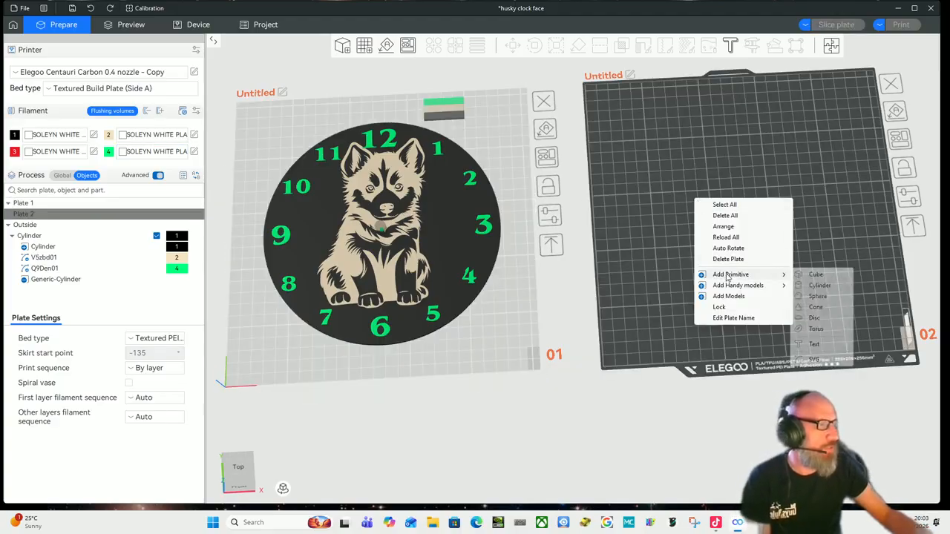
pyautogui.click(814, 359)
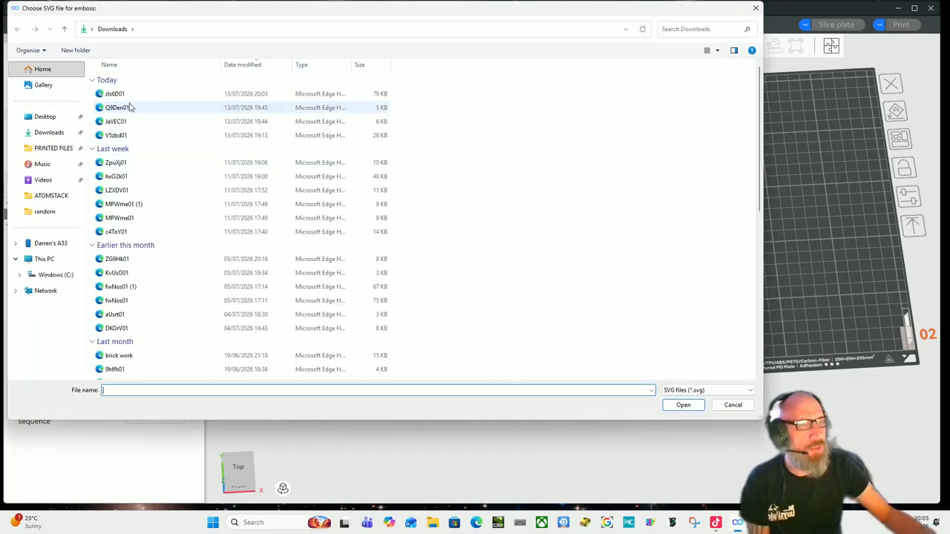
pyautogui.doubleClick(128, 95)
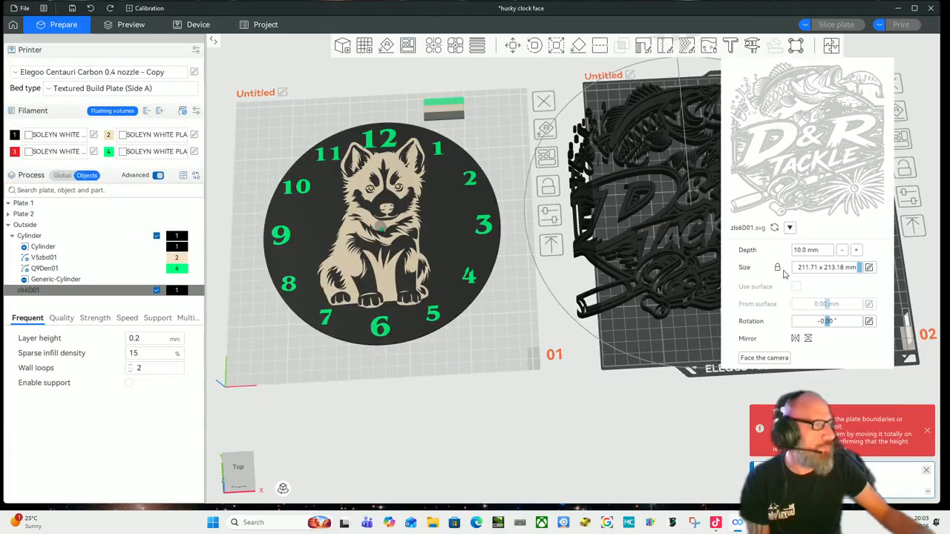
# Step: Set the D&R Tackle SVG's depth to 1 mm and finish editing it
pyautogui.click(809, 250)
pyautogui.write('1')
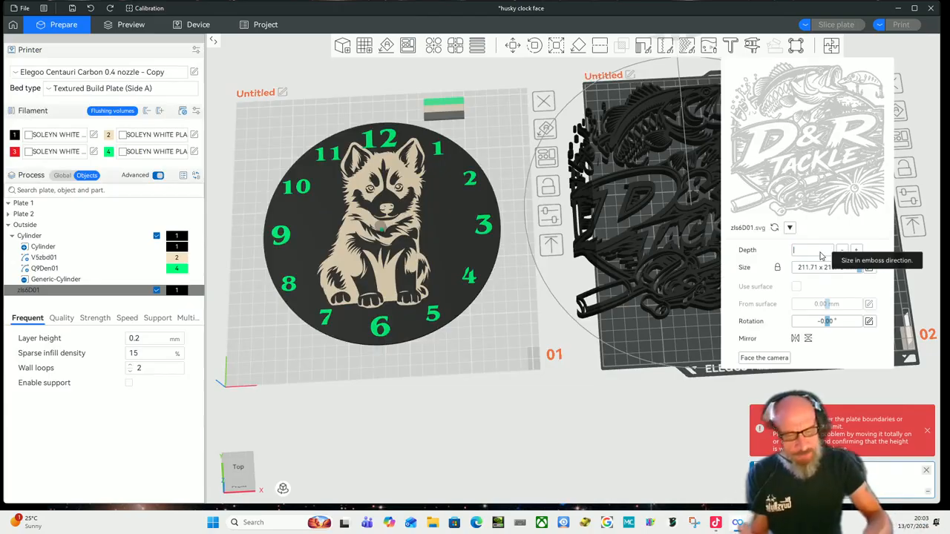
pyautogui.press('Return')
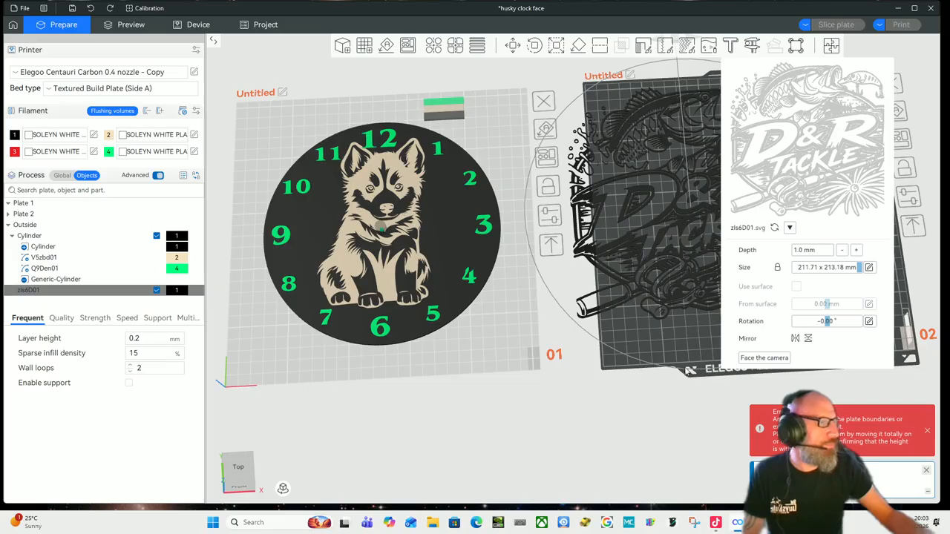
pyautogui.click(507, 352)
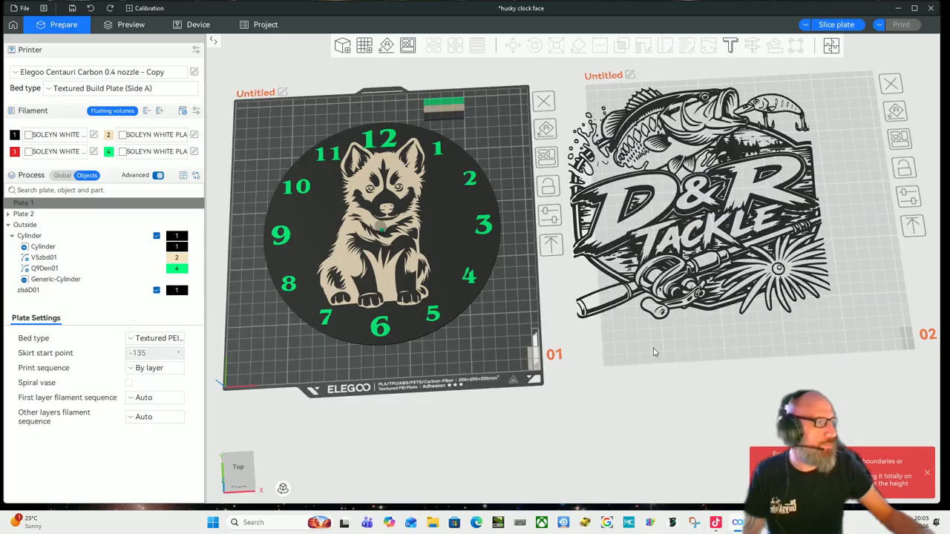
# Step: Move the D&R Tackle artwork fully inside the boundaries of plate 2
pyautogui.click(689, 261)
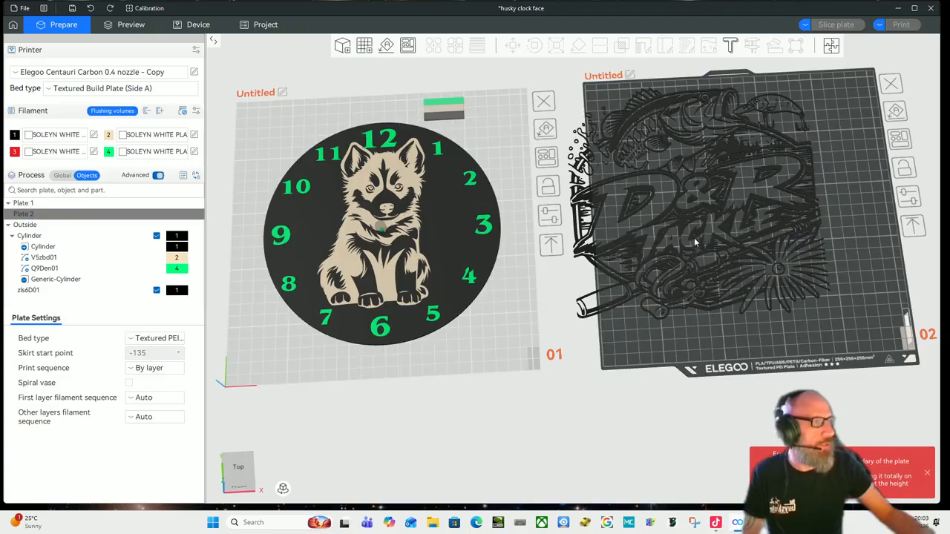
pyautogui.moveTo(694, 237); pyautogui.dragTo(738, 249)
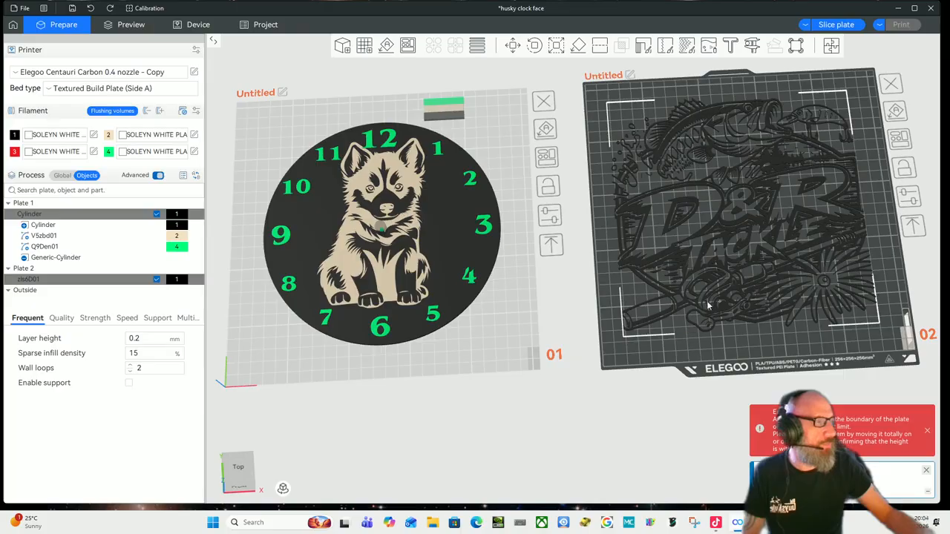
# Step: Change the D&R Tackle artwork on plate 2 to the beige filament 2
pyautogui.click(659, 384)
pyautogui.click(697, 280)
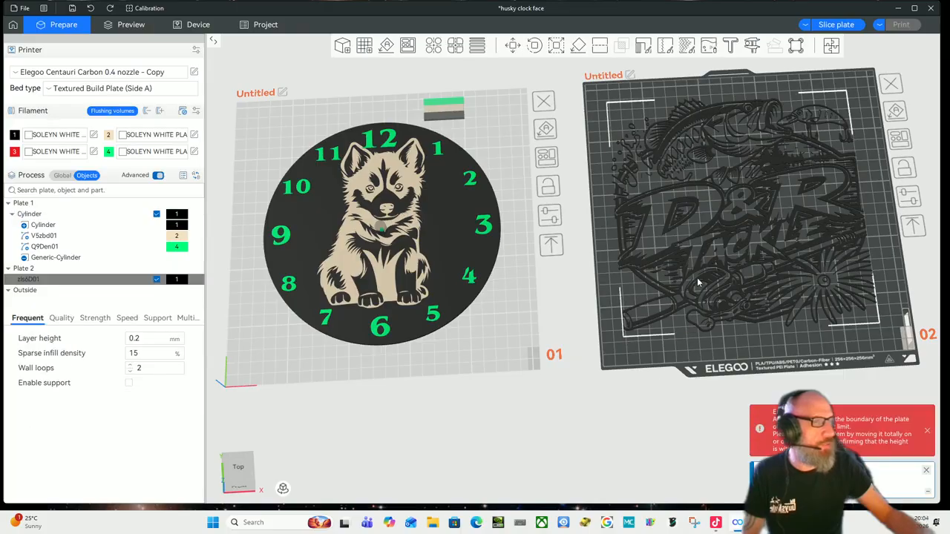
pyautogui.rightClick(180, 282)
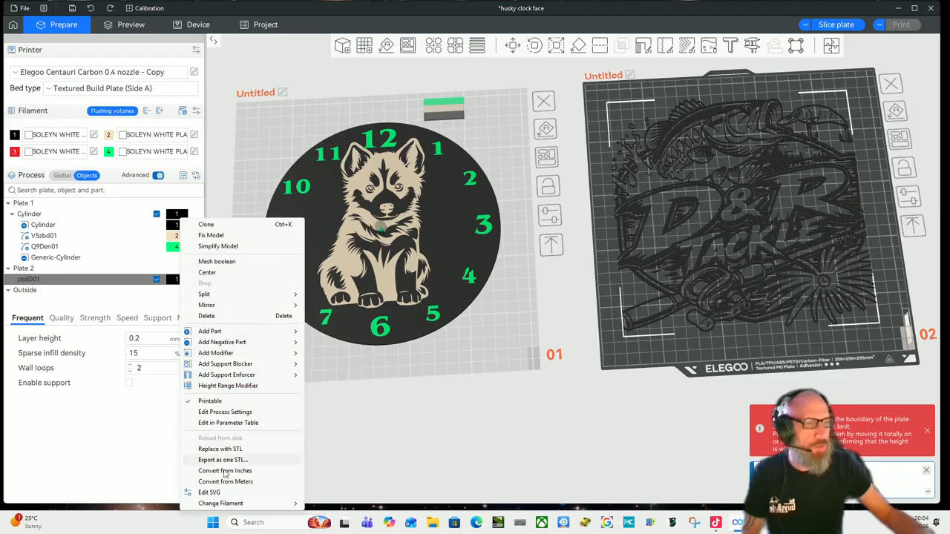
pyautogui.moveTo(228, 505)
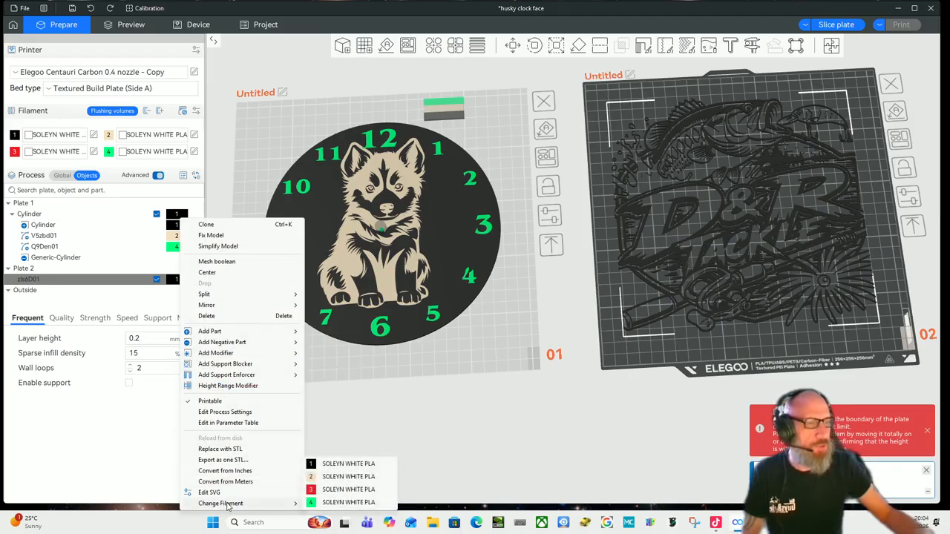
pyautogui.click(319, 478)
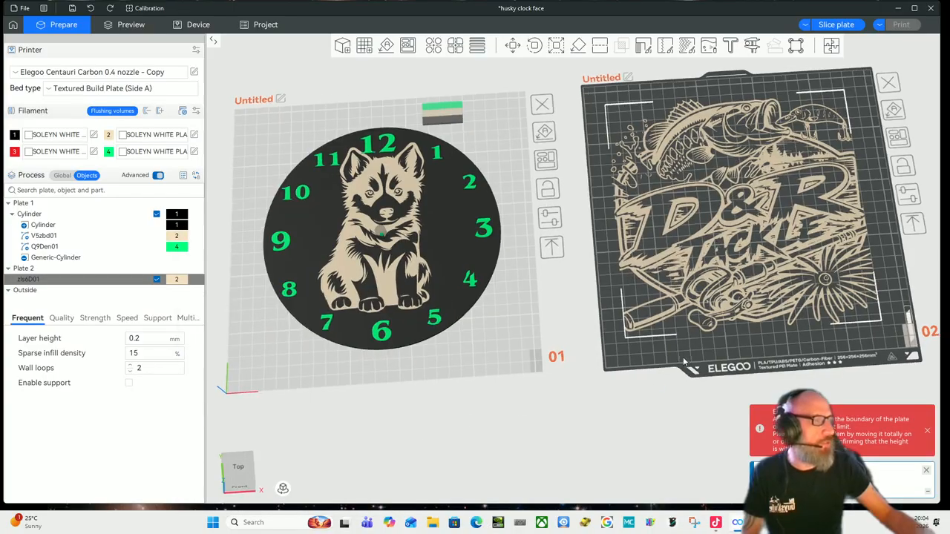
# Step: Examine the recoloured D&R Tackle artwork on plate 2 up close and beside the husky clock face on plate 1
pyautogui.moveTo(684, 359); pyautogui.dragTo(471, 406, button='right')
pyautogui.moveTo(472, 408); pyautogui.dragTo(471, 423)
pyautogui.scroll(2, 553, 213)
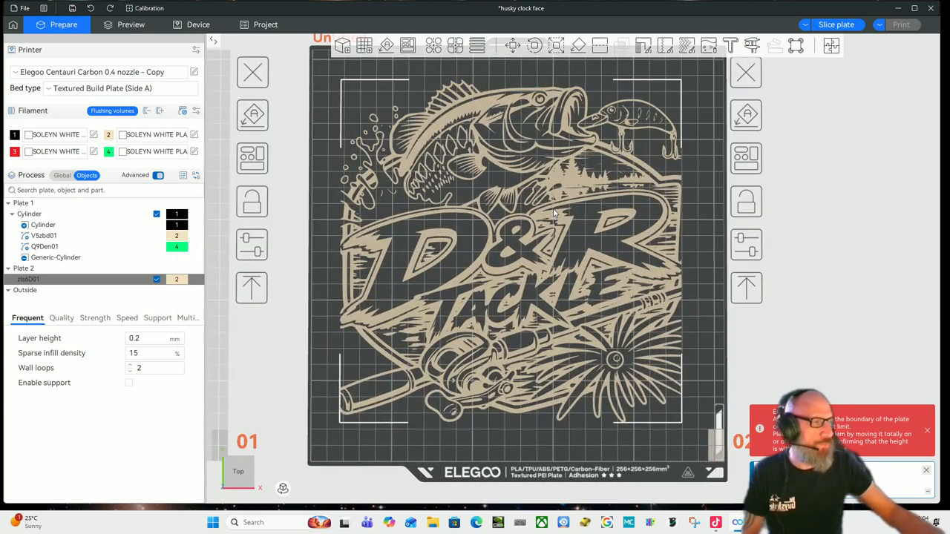
pyautogui.click(702, 136)
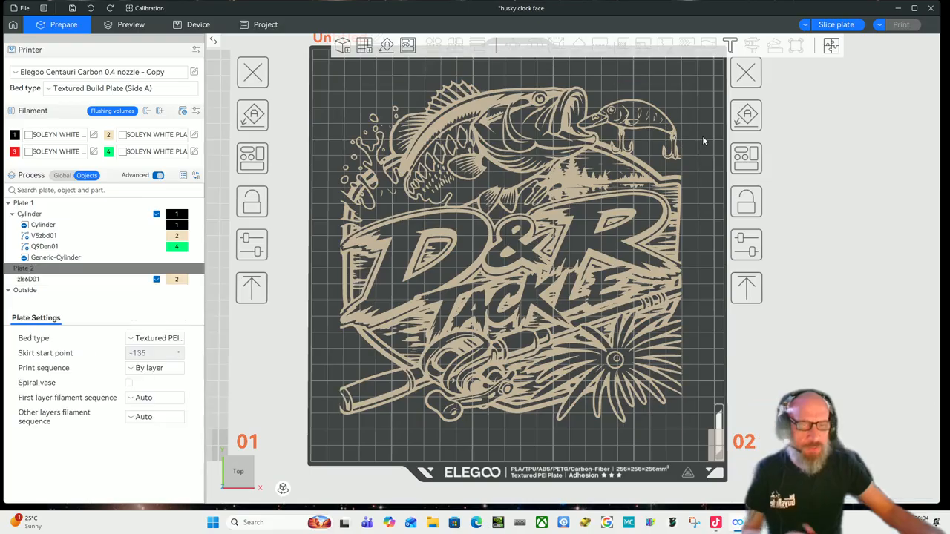
pyautogui.scroll(2, 703, 137)
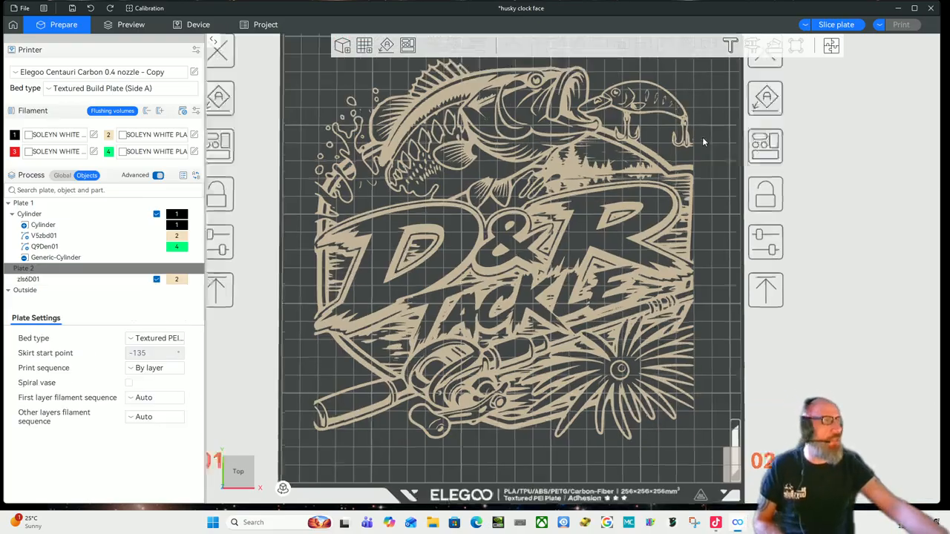
pyautogui.moveTo(720, 169); pyautogui.dragTo(724, 217, button='right')
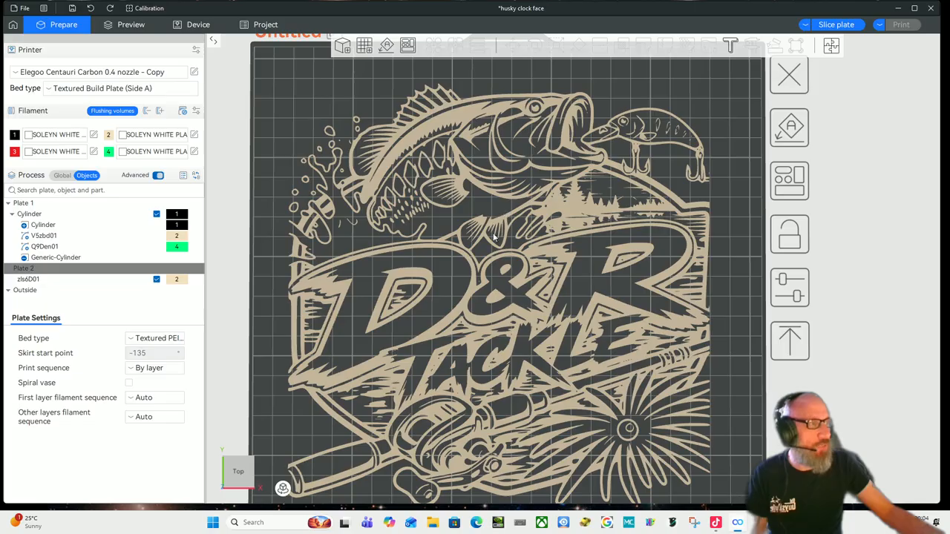
pyautogui.scroll(-3, 535, 239)
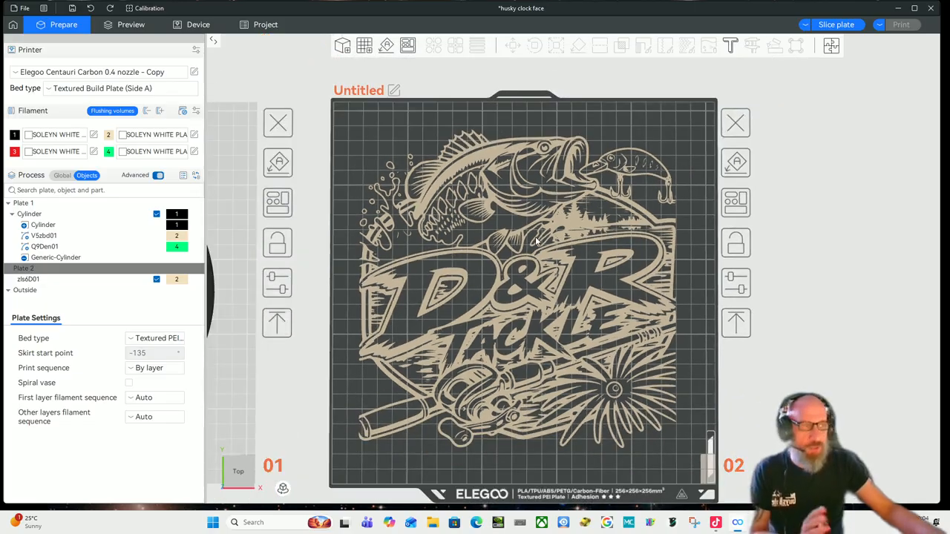
pyautogui.scroll(-3, 536, 242)
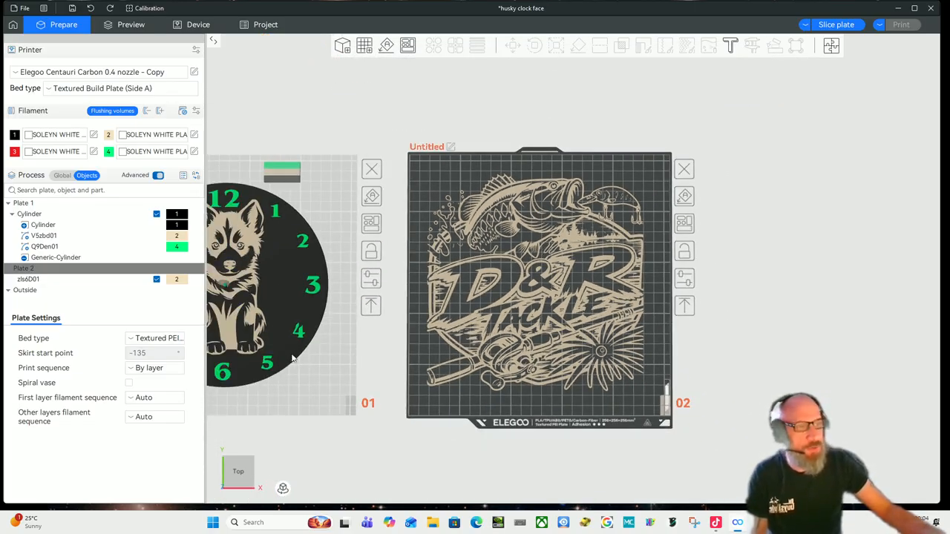
pyautogui.moveTo(318, 380); pyautogui.dragTo(362, 378, button='right')
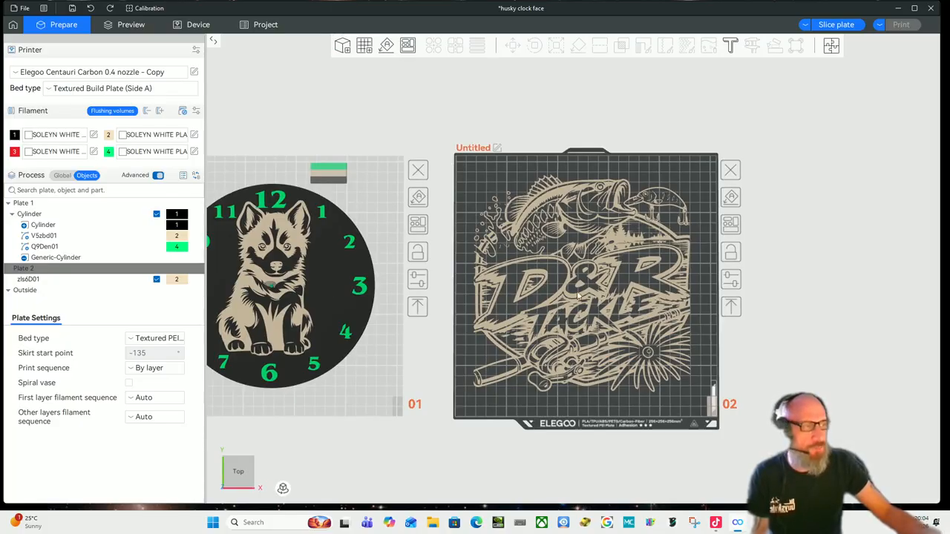
pyautogui.scroll(2, 602, 290)
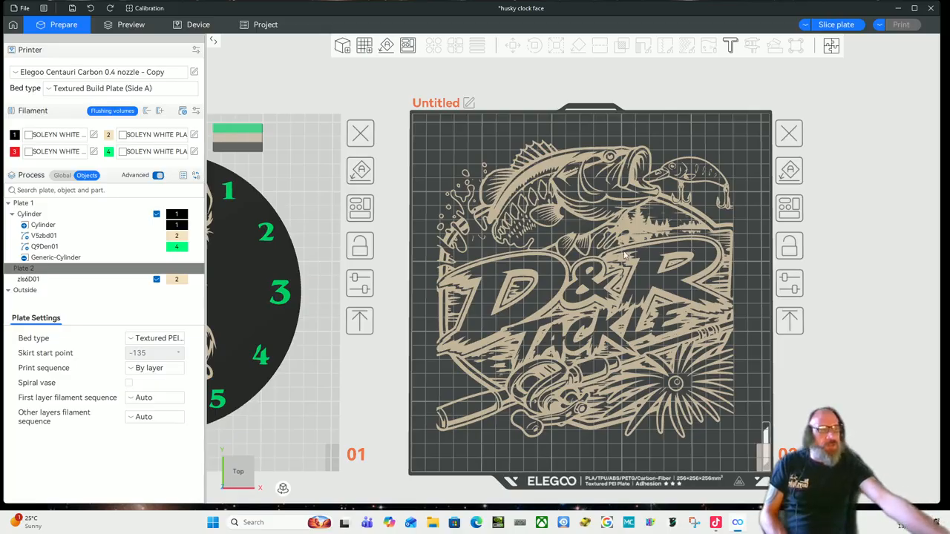
pyautogui.scroll(-3, 596, 274)
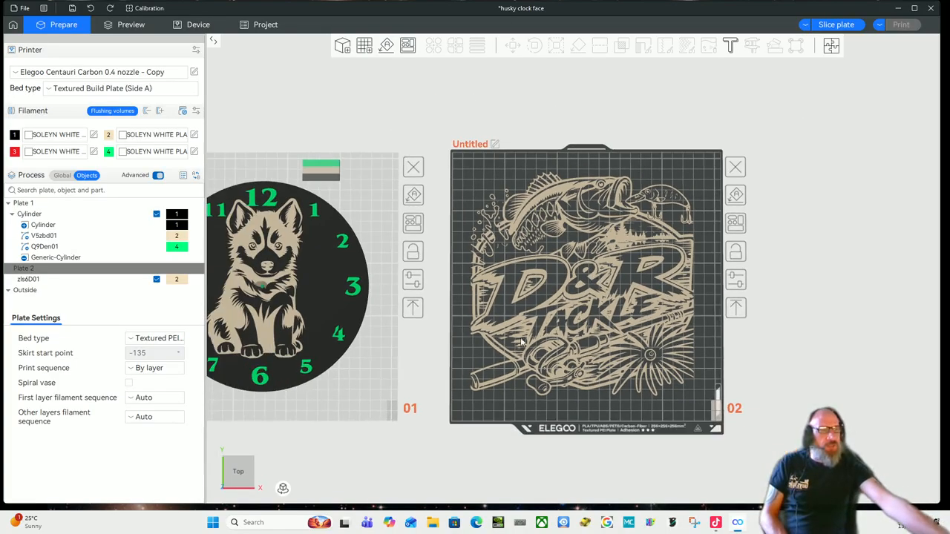
pyautogui.moveTo(371, 381); pyautogui.dragTo(508, 375, button='middle')
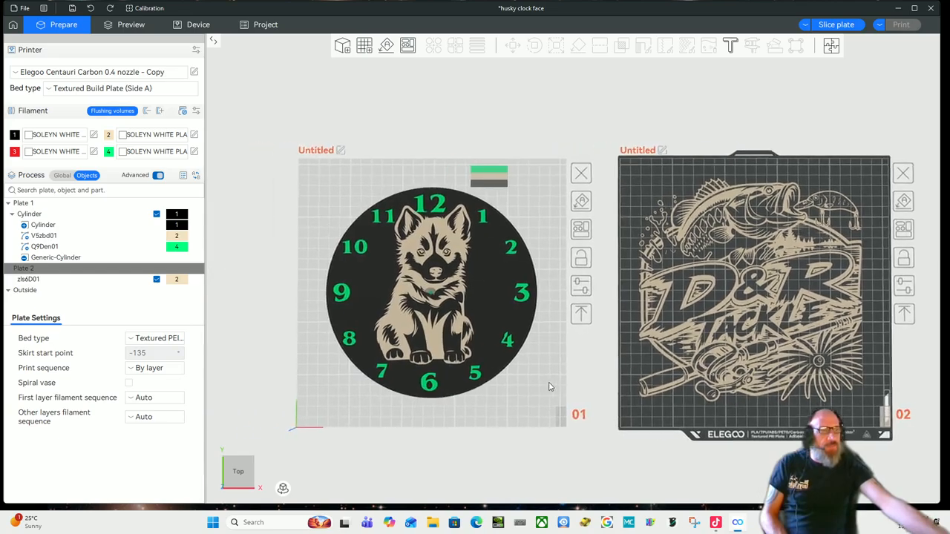
pyautogui.scroll(2, 442, 338)
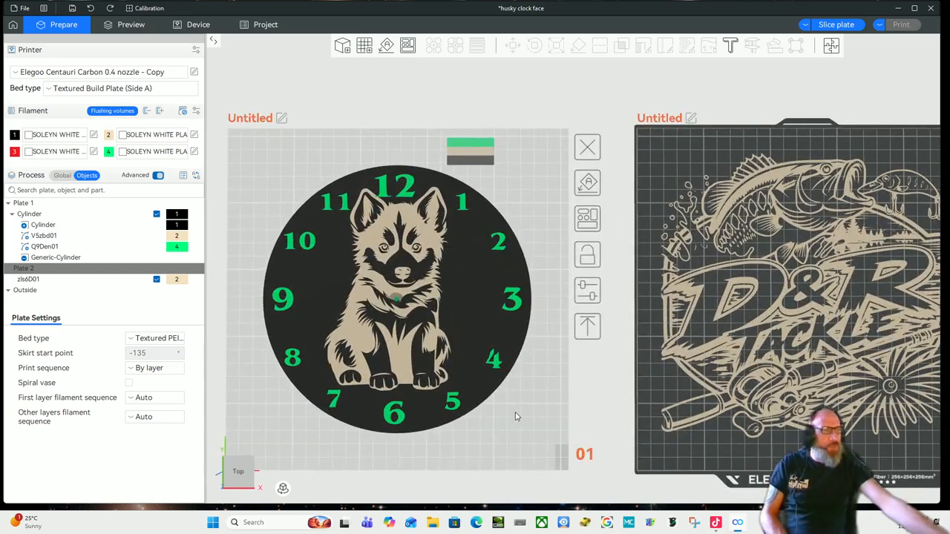
# Step: Delete the D&R Tackle artwork from plate 2 and select plate 1 with the husky clock face
pyautogui.moveTo(516, 416); pyautogui.dragTo(733, 368)
pyautogui.click(766, 353)
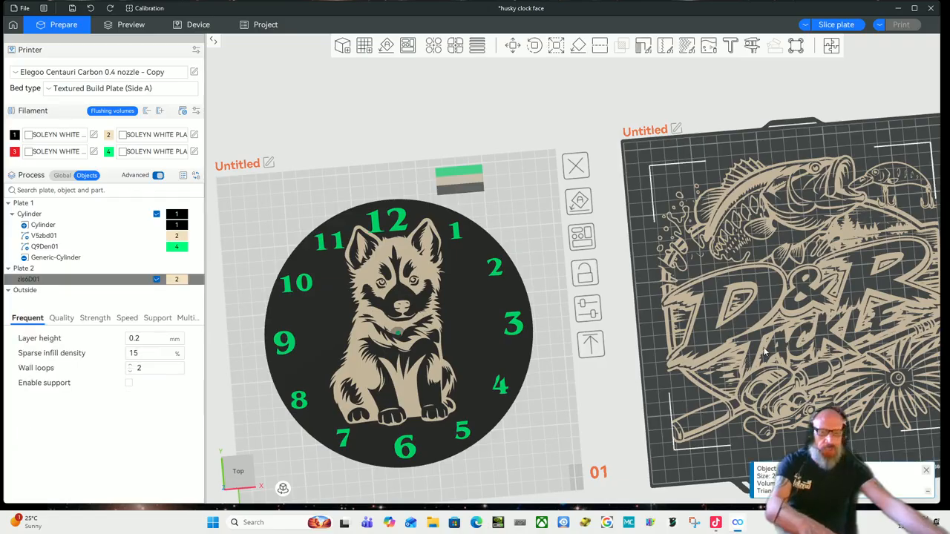
pyautogui.press('Delete')
pyautogui.moveTo(763, 356); pyautogui.dragTo(758, 362)
pyautogui.click(521, 432)
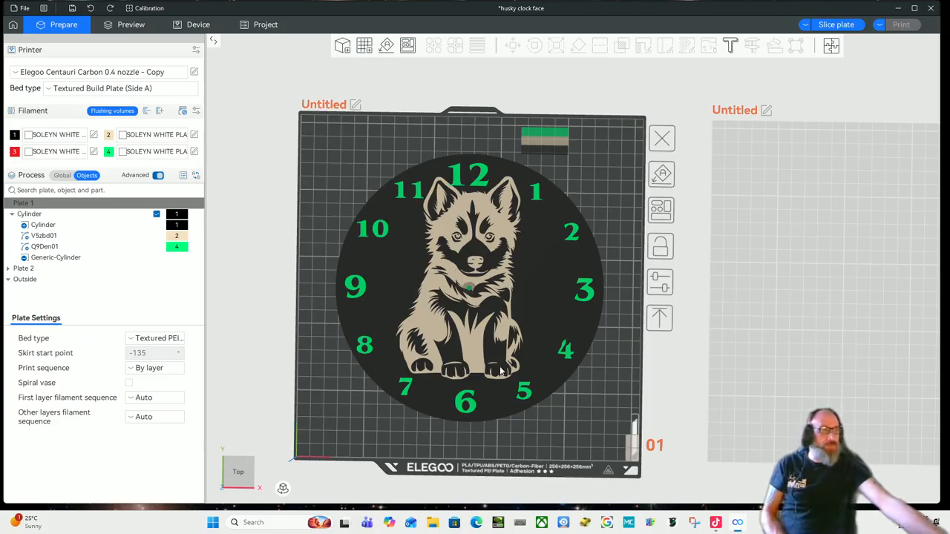
pyautogui.moveTo(575, 405); pyautogui.dragTo(577, 406)
pyautogui.click(583, 416)
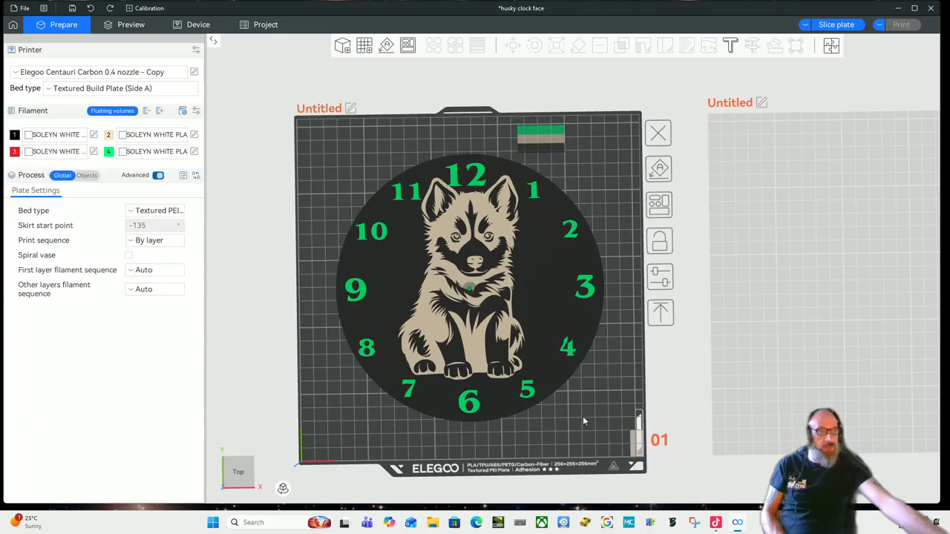
pyautogui.moveTo(592, 414)
pyautogui.mouseDown()
pyautogui.moveTo(593, 370)
pyautogui.moveTo(590, 406)
pyautogui.mouseUp()
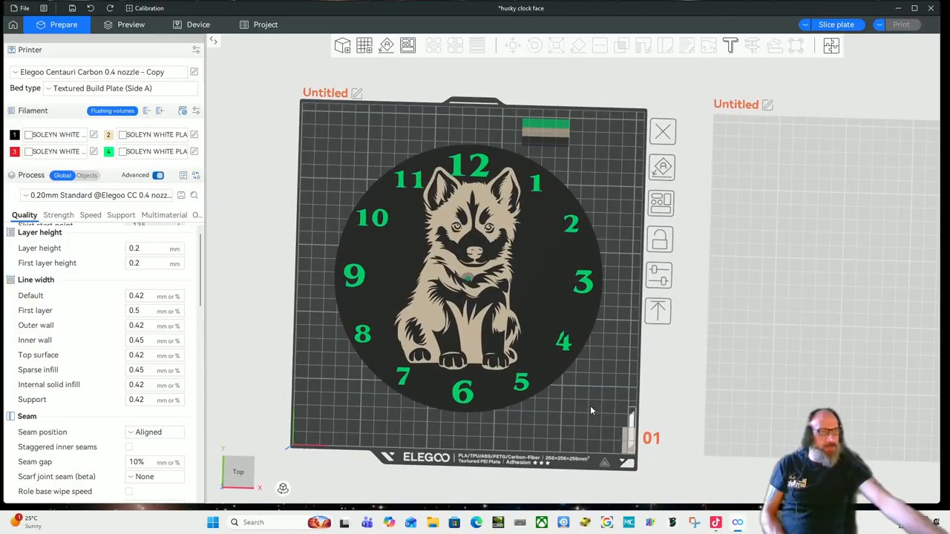
# Step: Undo the edits one by one back to the husky clock face with green Roman numerals
pyautogui.click(91, 8)
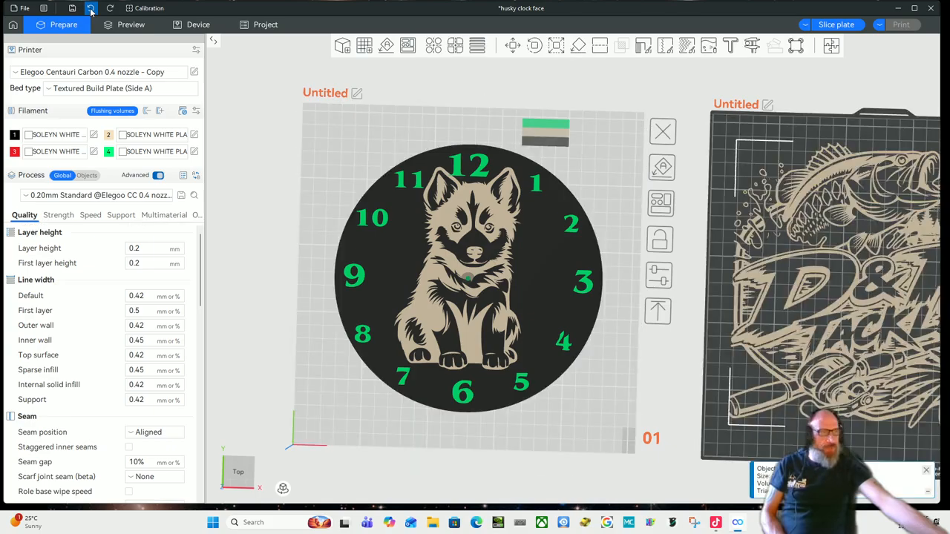
pyautogui.click(91, 9)
pyautogui.click(90, 9)
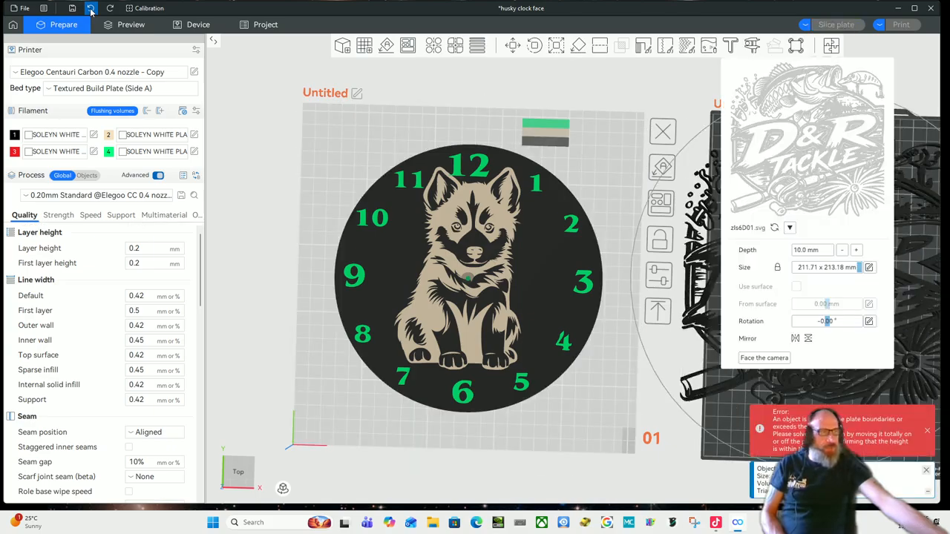
pyautogui.click(90, 9)
pyautogui.click(90, 9)
pyautogui.click(90, 9)
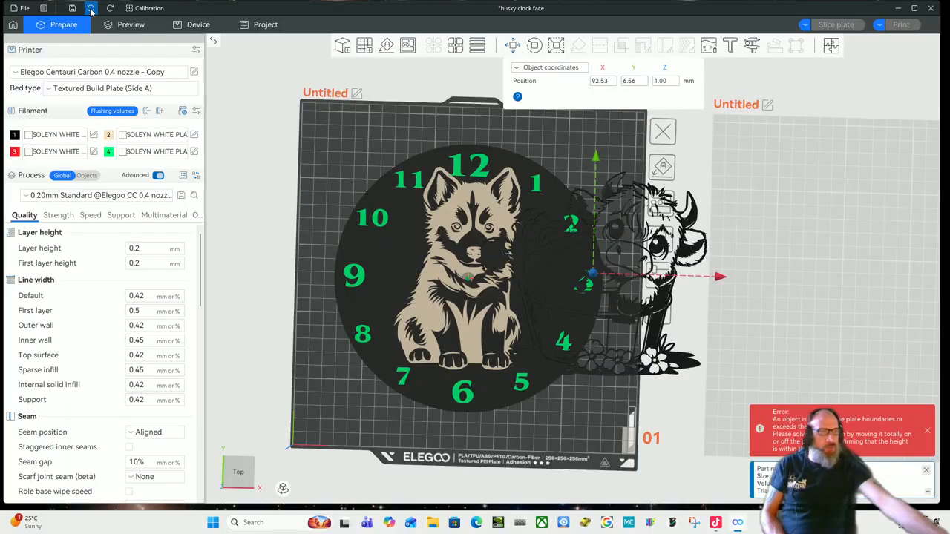
pyautogui.click(90, 9)
pyautogui.click(90, 9)
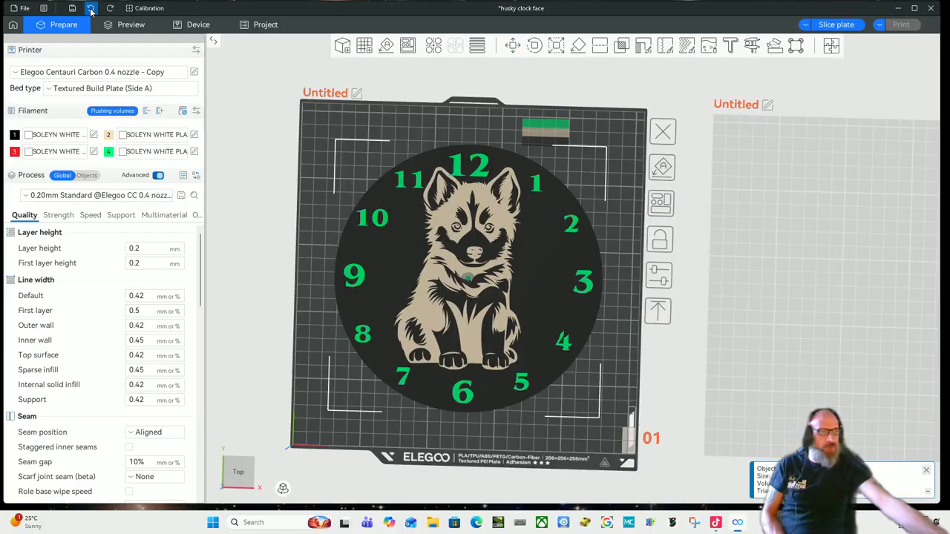
pyautogui.click(90, 9)
pyautogui.click(91, 9)
pyautogui.click(91, 9)
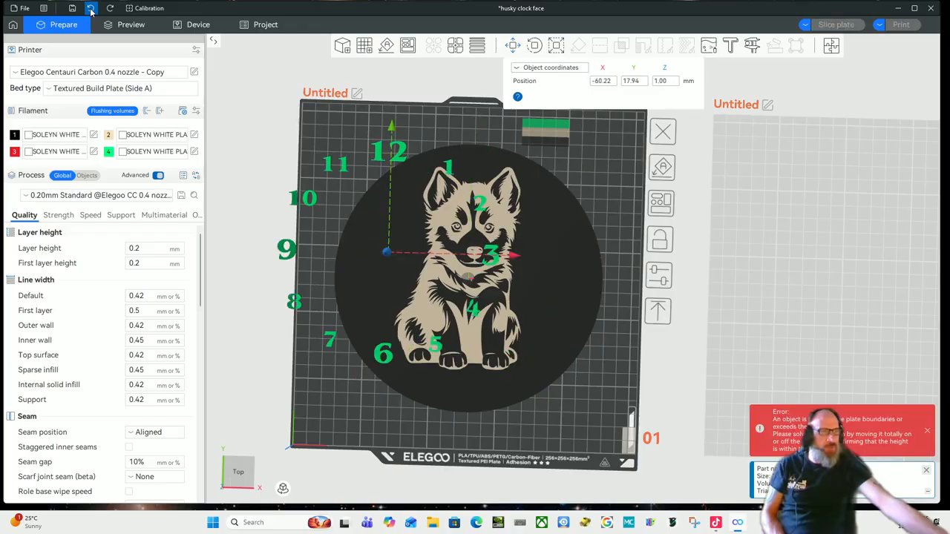
pyautogui.click(91, 9)
pyautogui.click(90, 9)
pyautogui.click(90, 9)
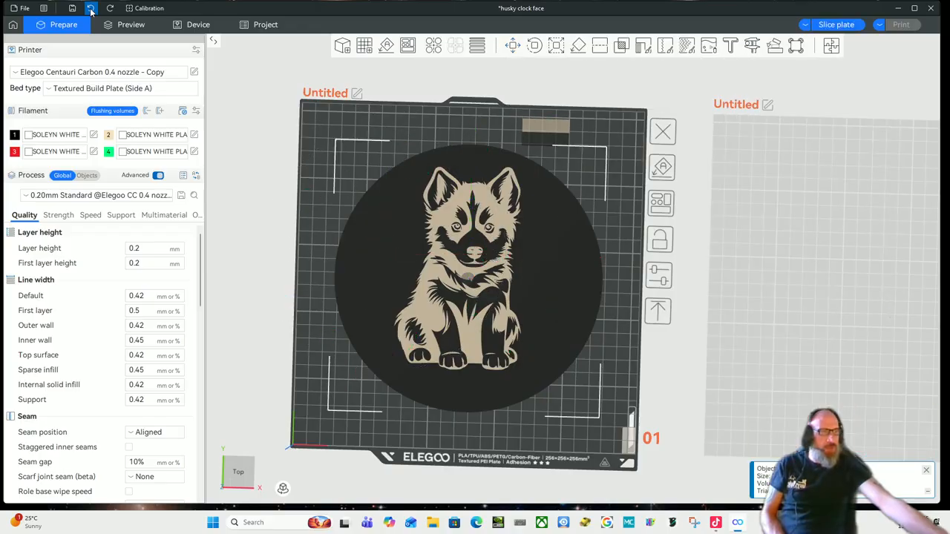
pyautogui.click(90, 9)
pyautogui.click(91, 9)
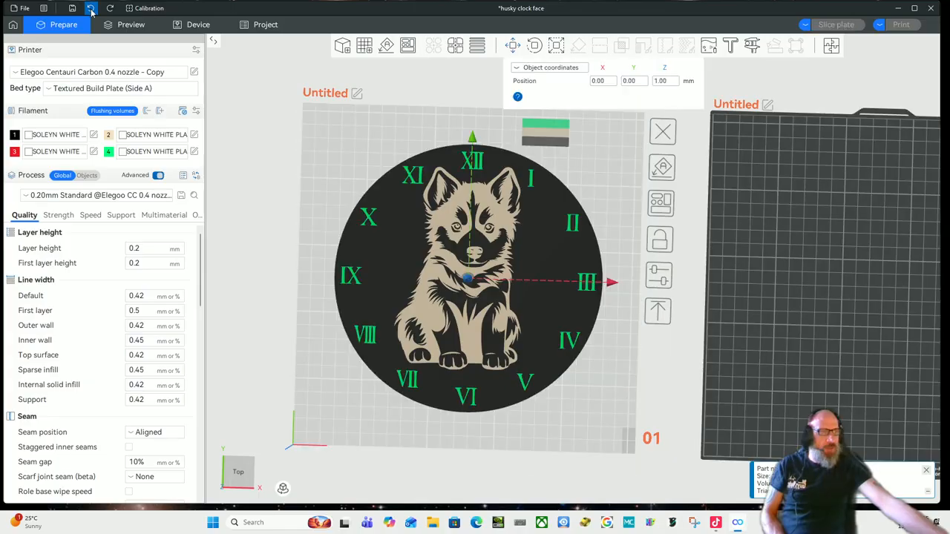
# Step: Deselect the clock part, make plate 1 the active plate and slice it
pyautogui.click(762, 282)
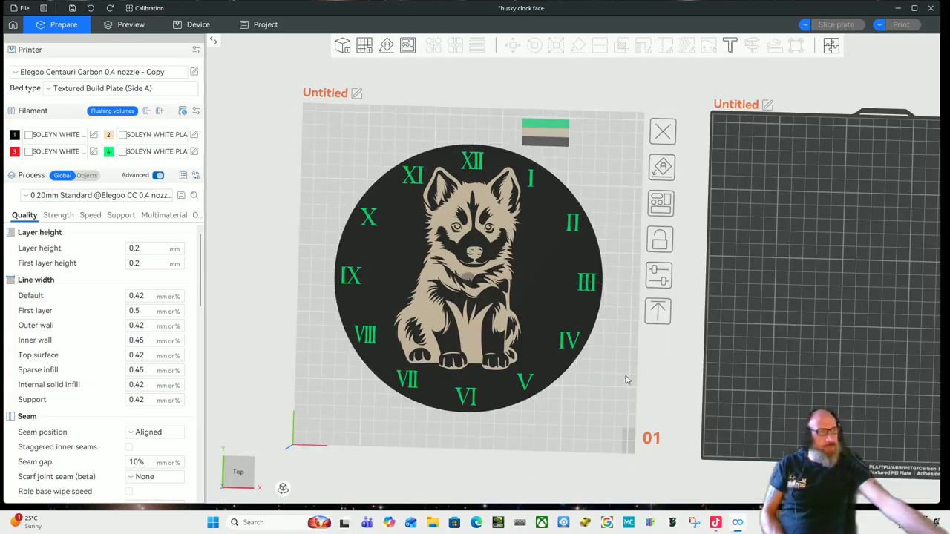
pyautogui.click(595, 390)
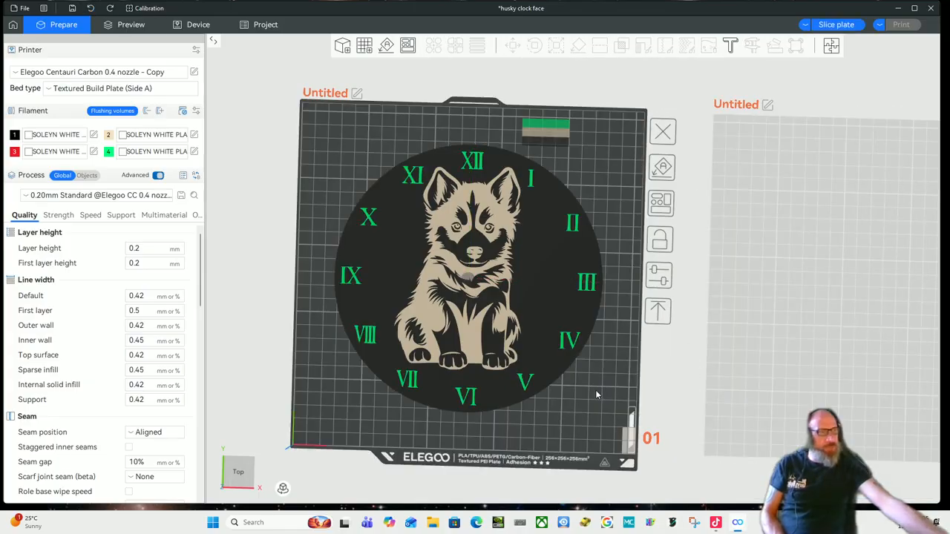
pyautogui.click(824, 27)
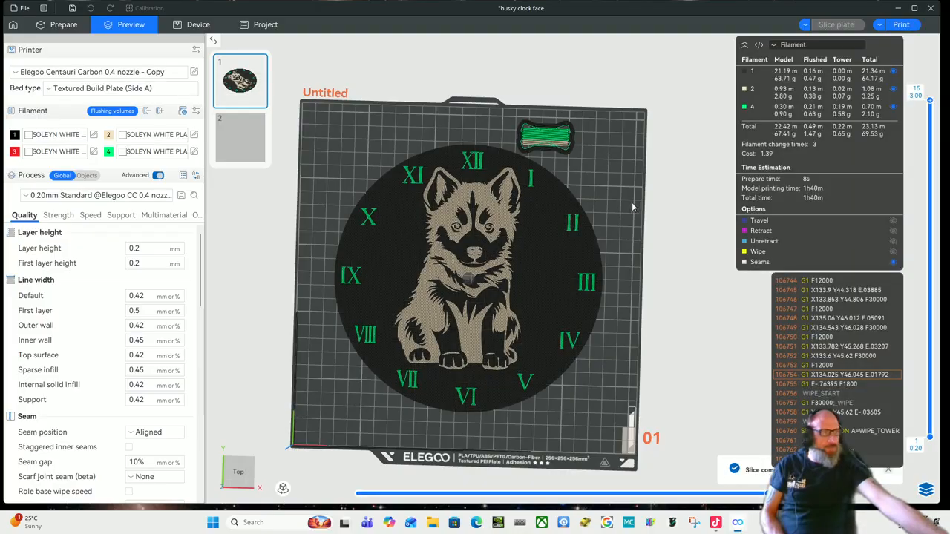
# Step: Examine the sliced preview of the Roman-numeral husky clock face from an angle and up close
pyautogui.scroll(2, 617, 215)
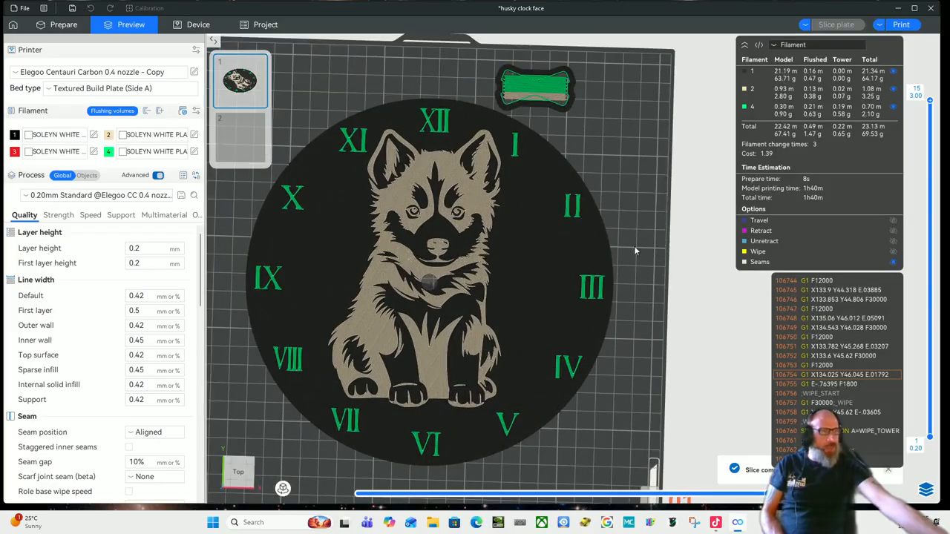
pyautogui.moveTo(634, 246); pyautogui.dragTo(636, 224)
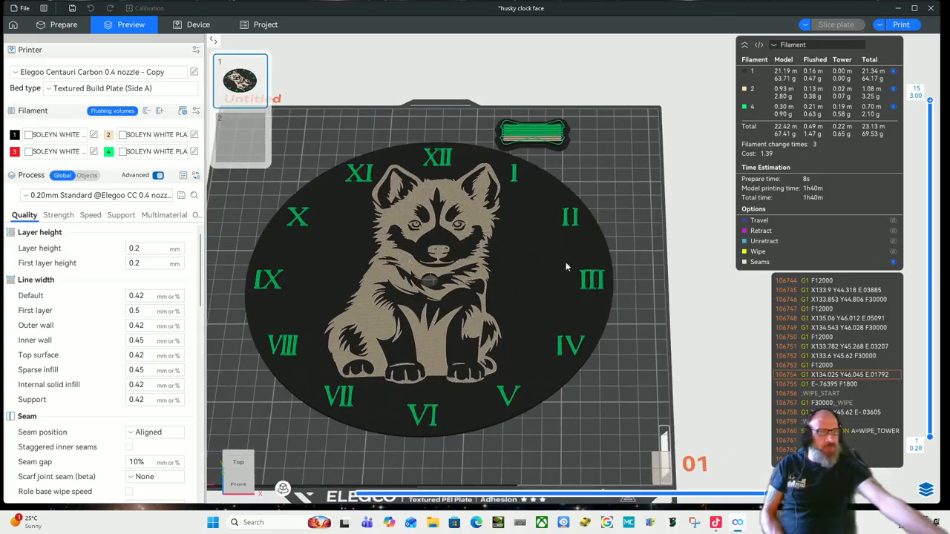
pyautogui.scroll(3, 431, 277)
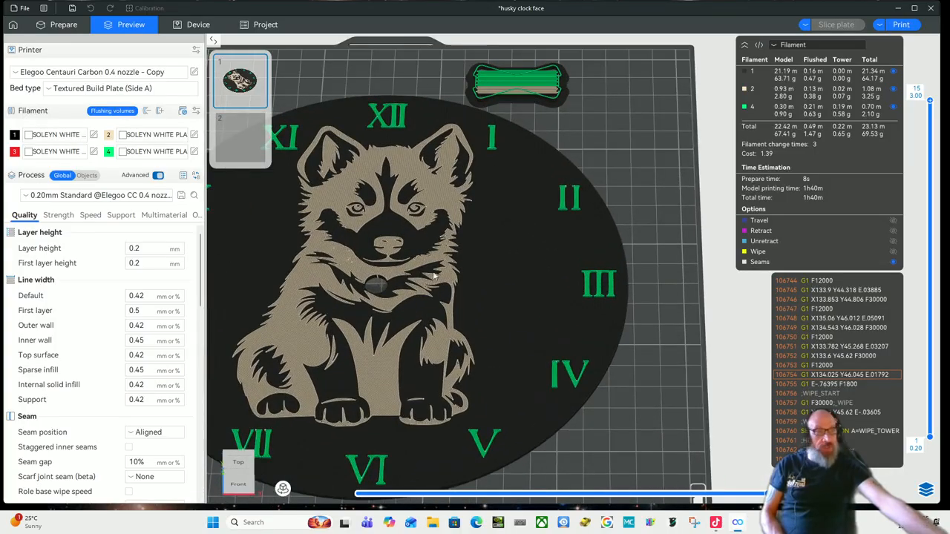
pyautogui.moveTo(617, 170); pyautogui.dragTo(659, 154, button='right')
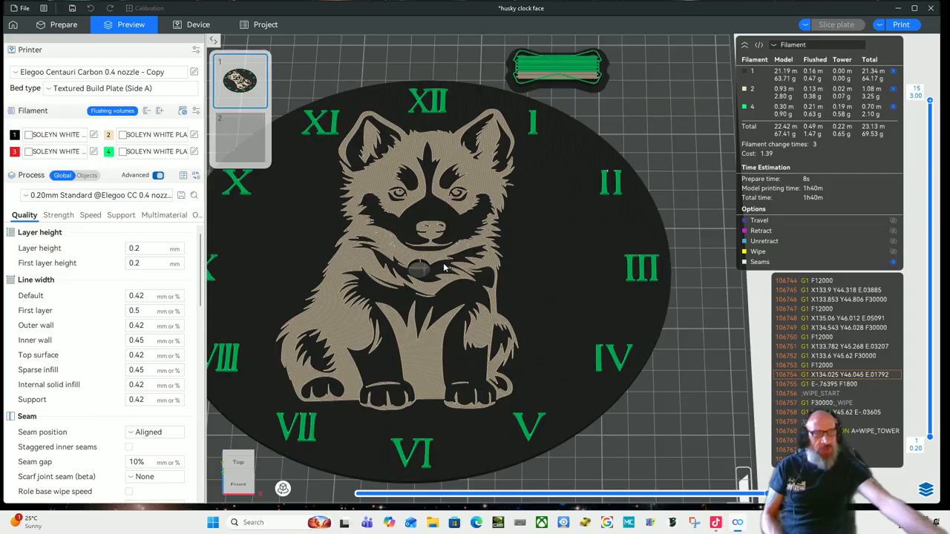
pyautogui.scroll(-3, 446, 268)
pyautogui.moveTo(602, 165); pyautogui.dragTo(614, 163)
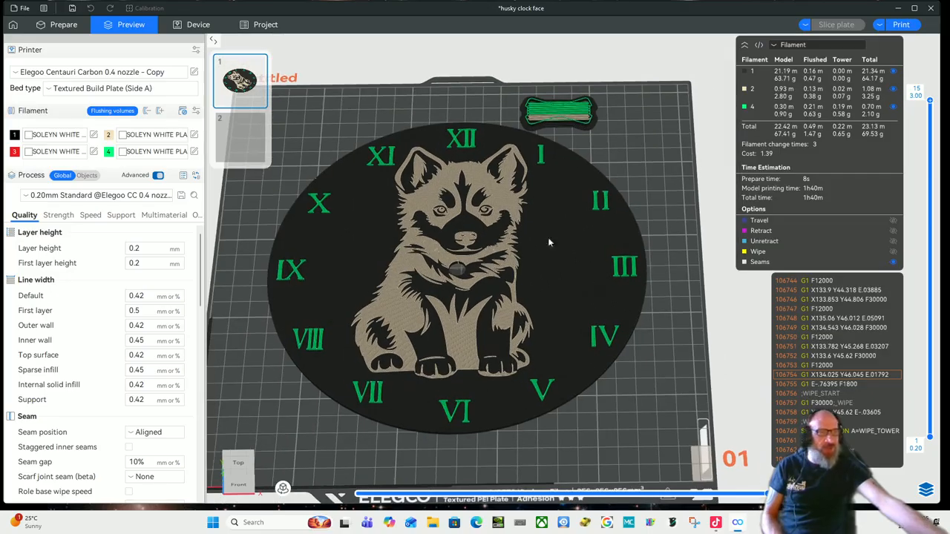
pyautogui.scroll(4, 468, 274)
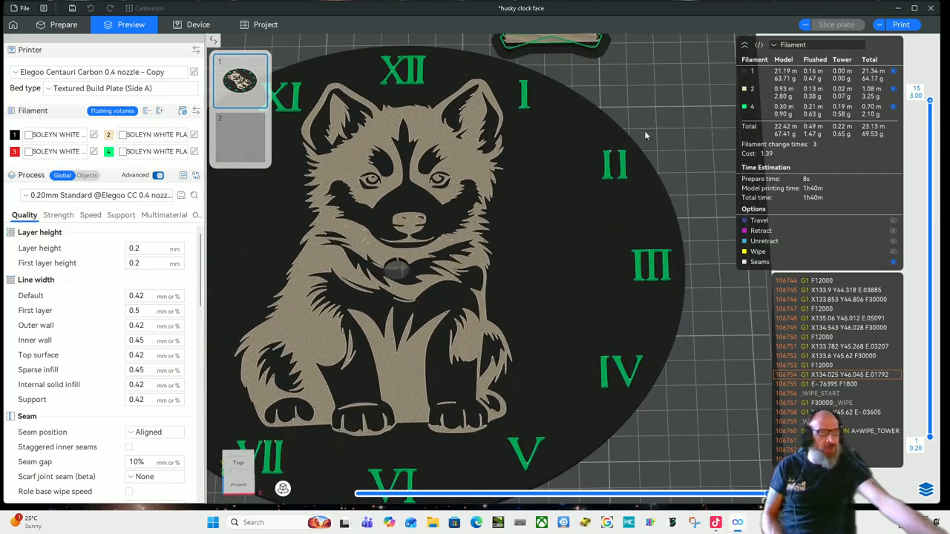
# Step: Return from the sliced preview to the preparation view of the husky clock face
pyautogui.scroll(-3, 656, 117)
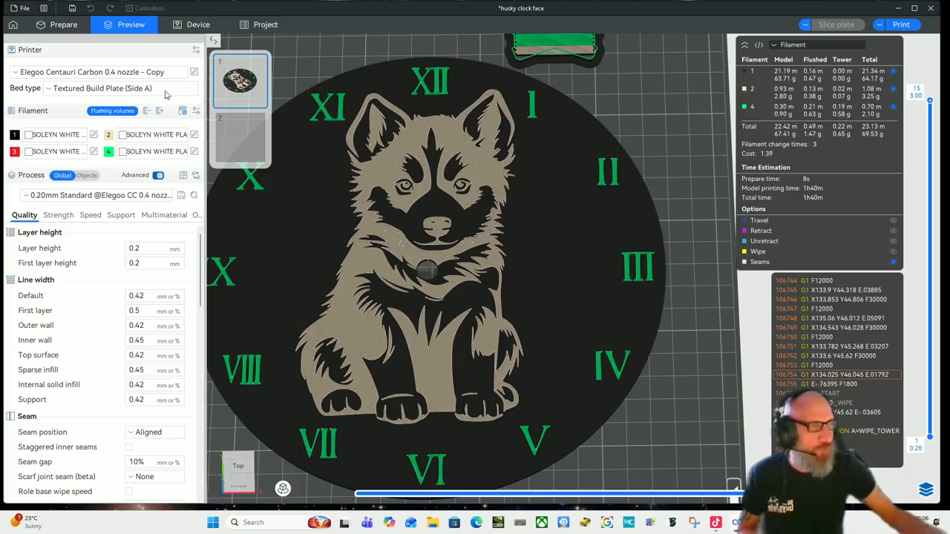
pyautogui.click(64, 24)
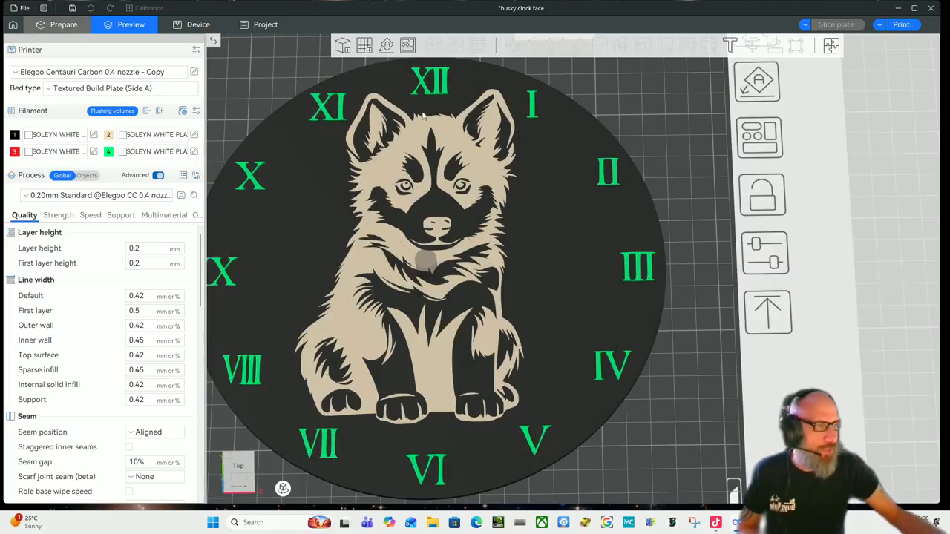
pyautogui.scroll(-4, 686, 156)
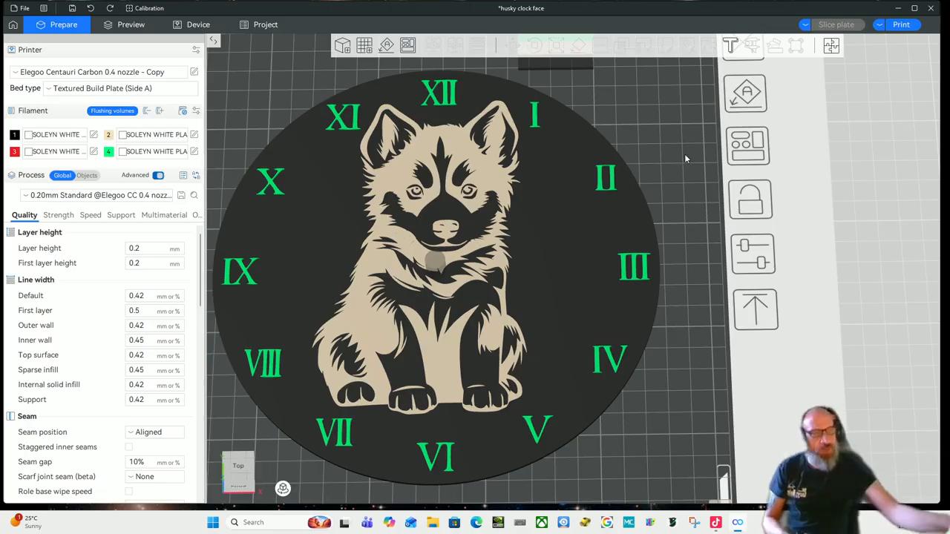
# Step: Examine the husky clock face on plate 1 from a low angle and up close, finishing with the whole plate in a straight top view
pyautogui.moveTo(685, 151); pyautogui.dragTo(683, 116)
pyautogui.scroll(3, 620, 206)
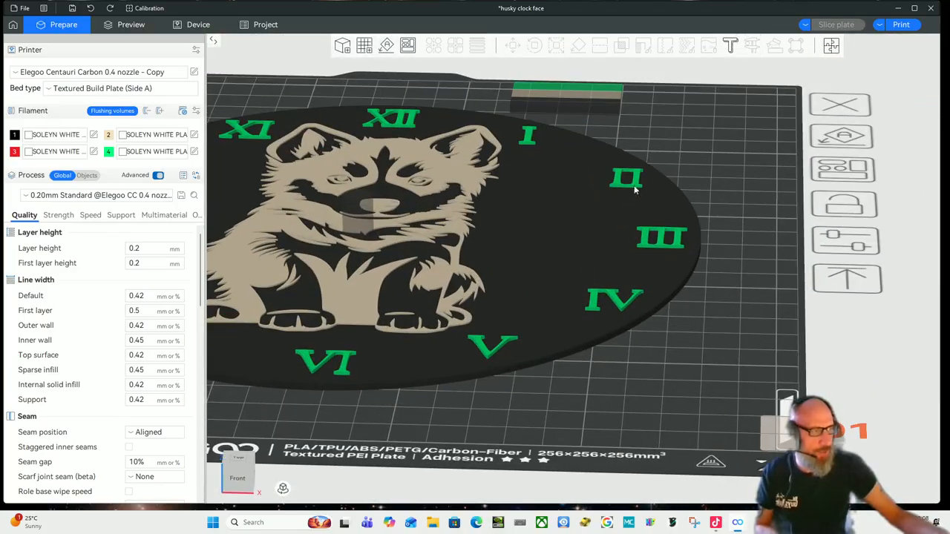
pyautogui.moveTo(709, 162); pyautogui.dragTo(711, 180)
pyautogui.scroll(-6, 718, 206)
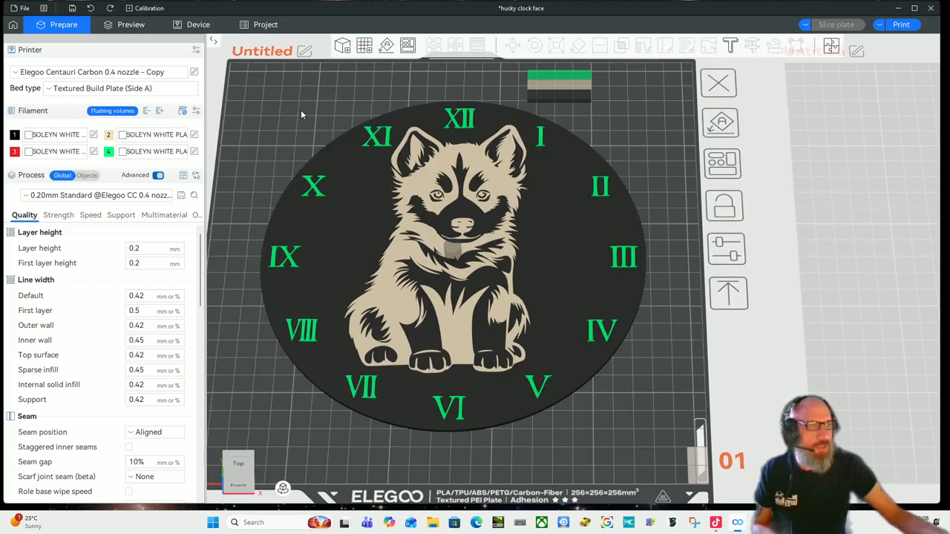
pyautogui.scroll(-2, 301, 111)
pyautogui.moveTo(300, 110); pyautogui.dragTo(314, 135)
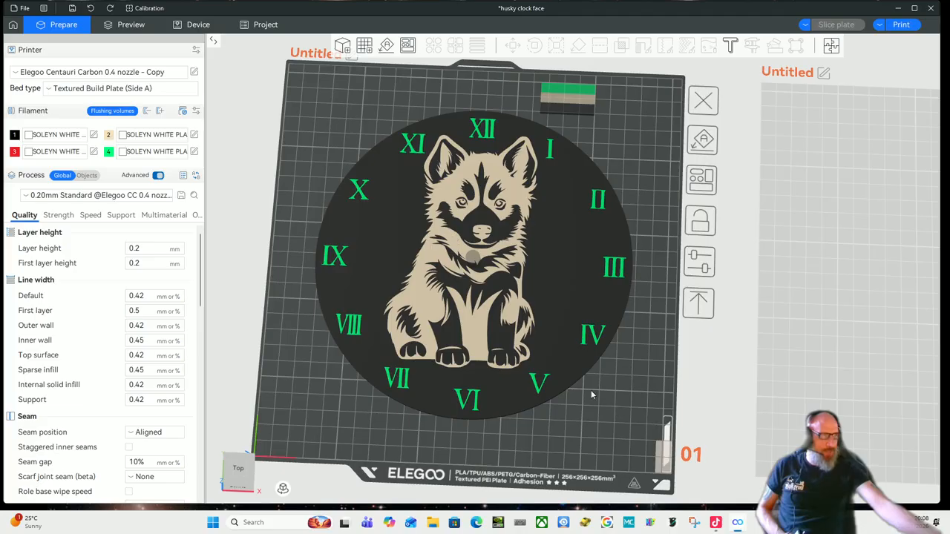
pyautogui.click(238, 468)
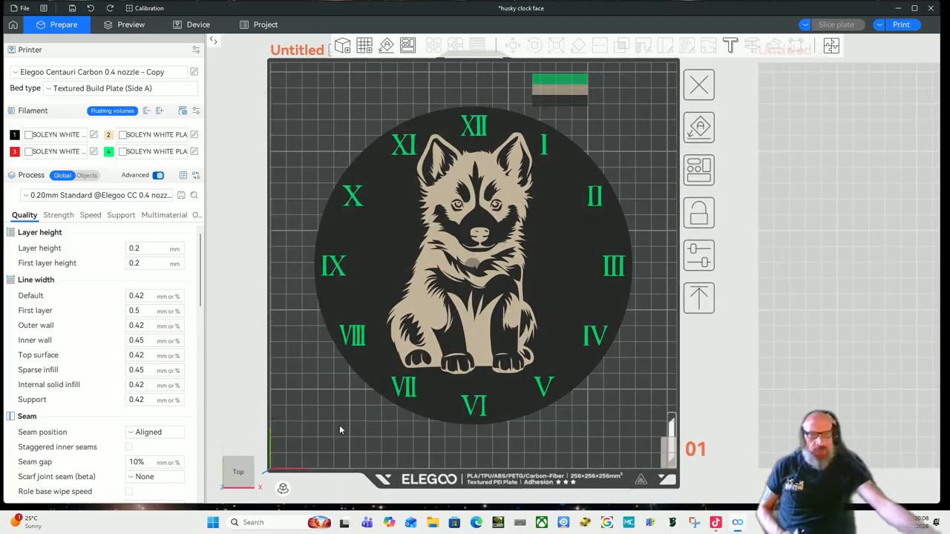